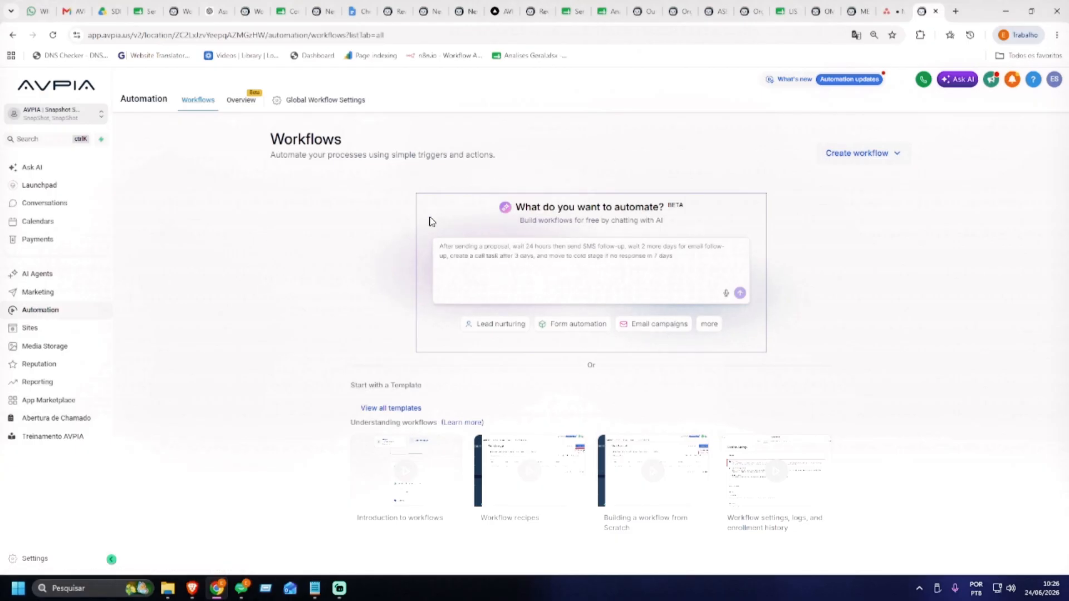
Open the Create workflow menu to see the from-scratch, template and company-based options
{"action": "left_click", "coordinate": [878, 162]}
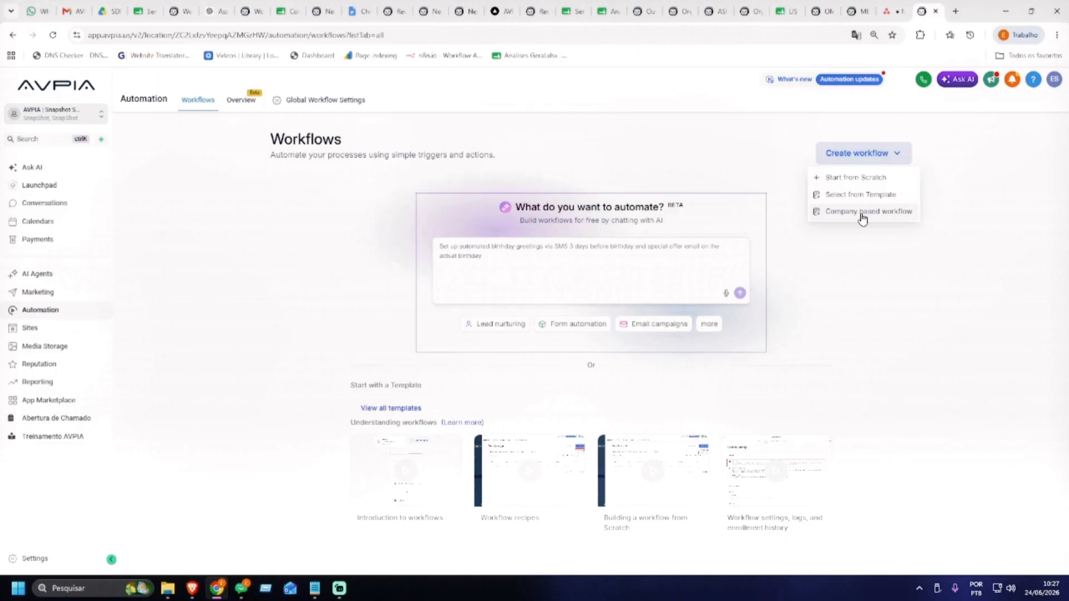
Start a workflow from the Create Google Contact card in the Template library
{"action": "left_click", "coordinate": [856, 196]}
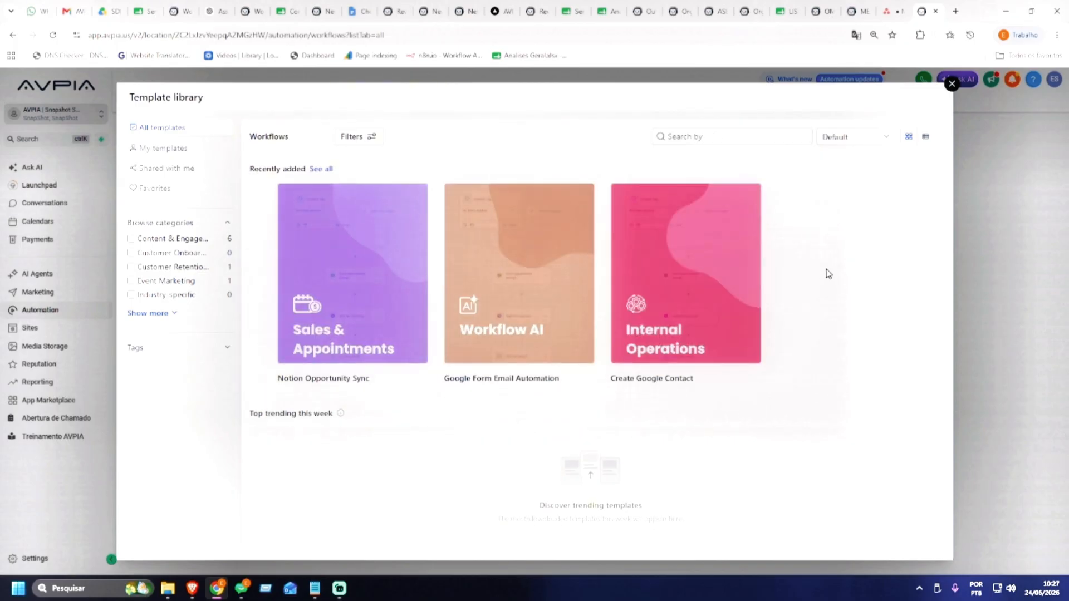
{"action": "mouse_move", "coordinate": [541, 309]}
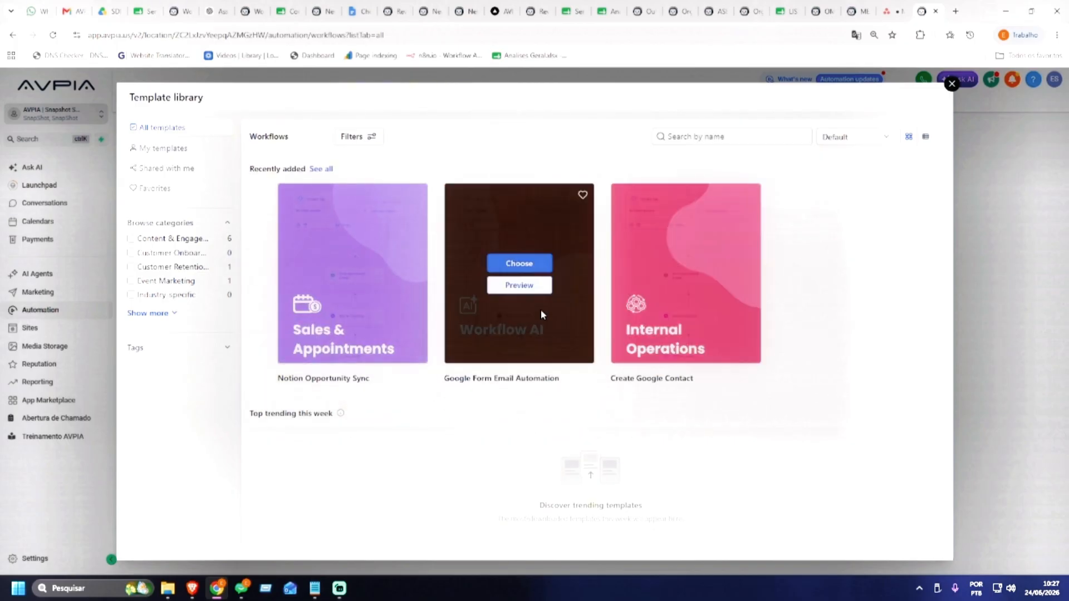
{"action": "mouse_move", "coordinate": [676, 313]}
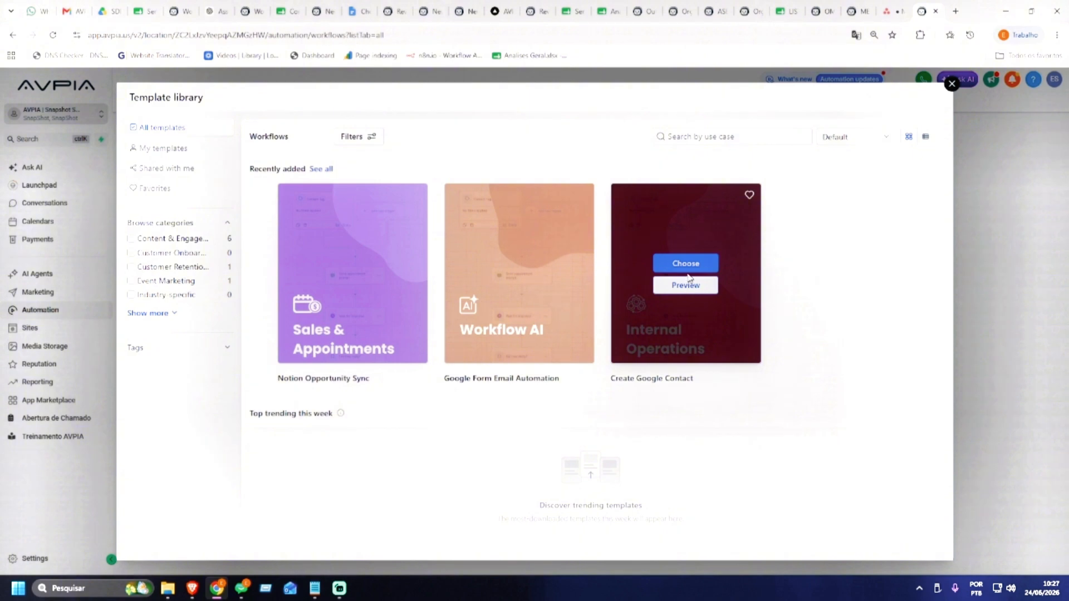
{"action": "left_click", "coordinate": [689, 265]}
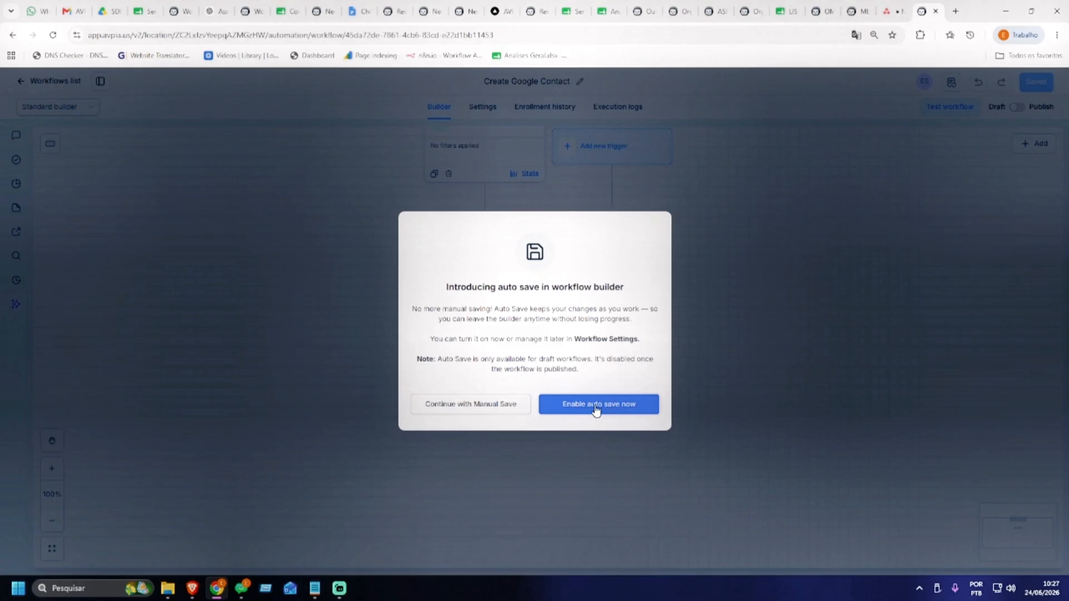
Keep manual saving, dismiss the auto-save notice, and open the Form Submitted trigger's settings
{"action": "left_click", "coordinate": [469, 405]}
{"action": "left_click_drag", "start_coordinate": [690, 302], "coordinate": [684, 379]}
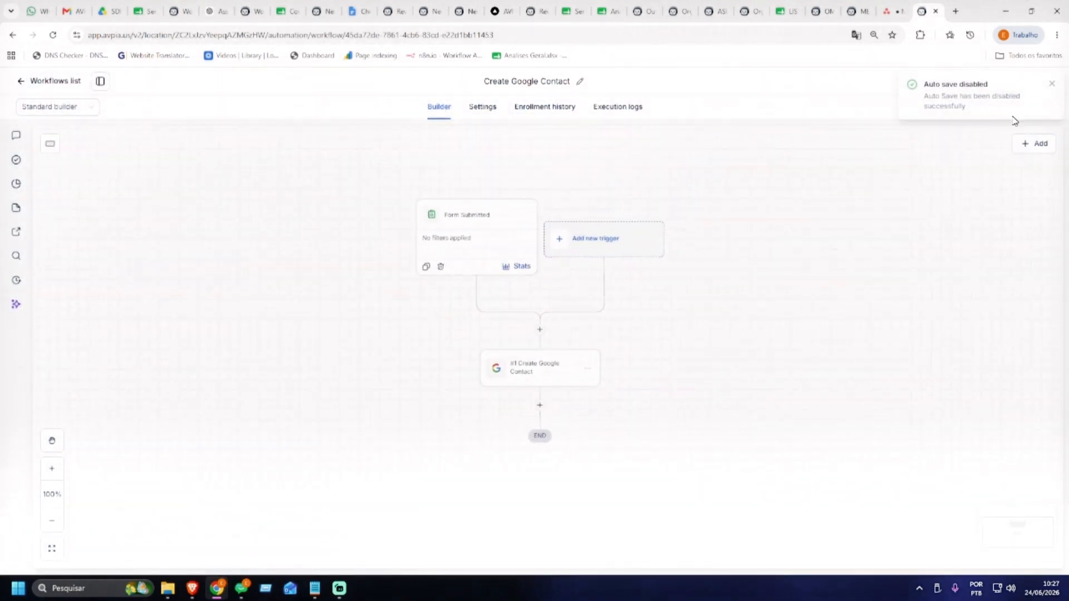
{"action": "left_click", "coordinate": [1052, 83]}
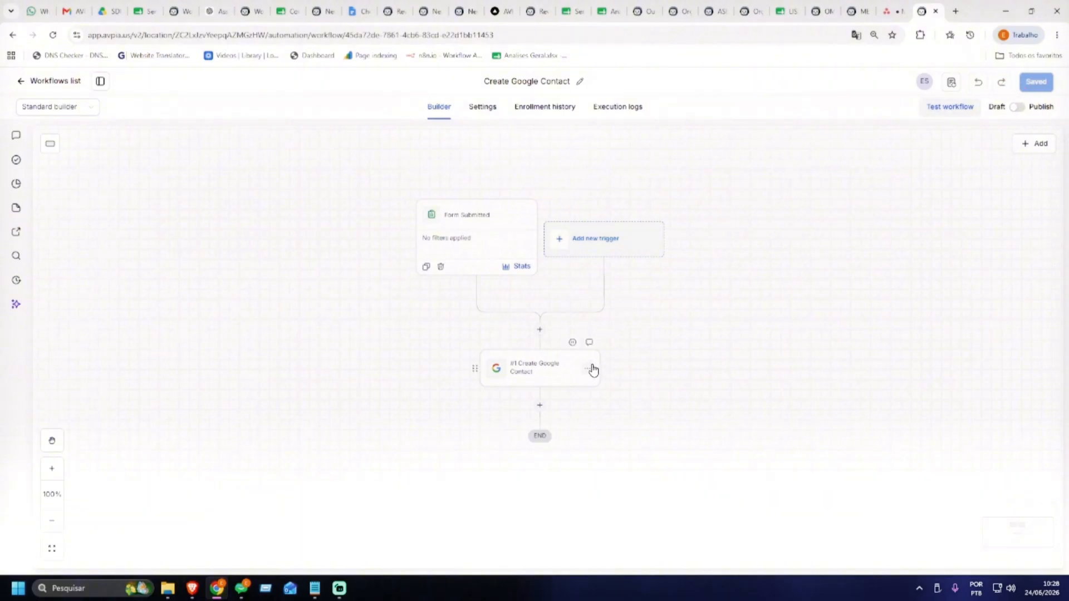
{"action": "left_click", "coordinate": [471, 247]}
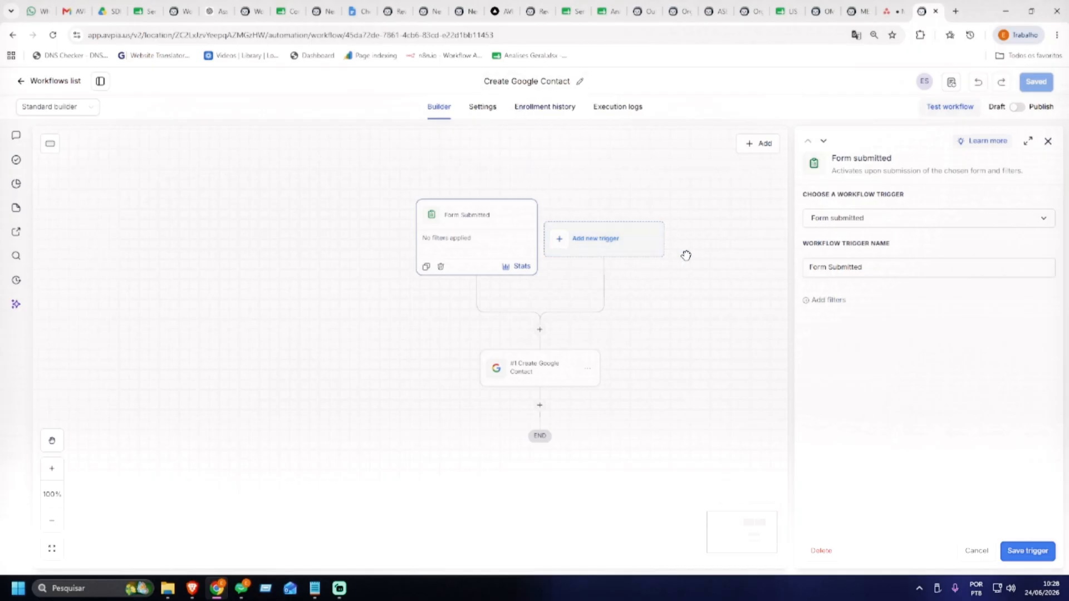
Review the Create Google Contact step's contact fields, then cancel out of its settings
{"action": "left_click", "coordinate": [573, 366]}
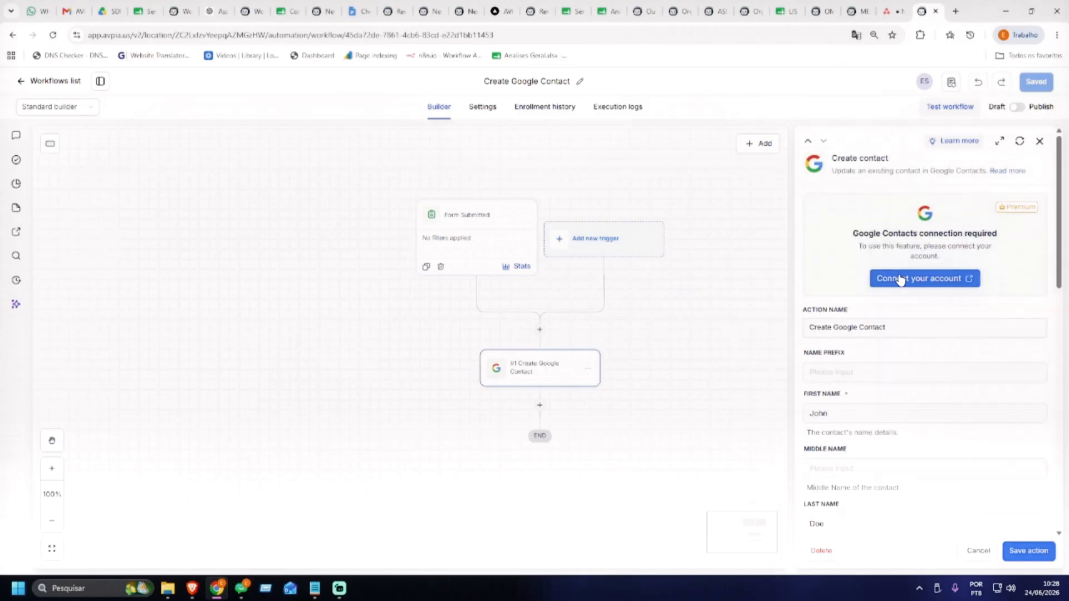
{"action": "scroll", "coordinate": [959, 261], "scroll_direction": "down", "scroll_amount": 2}
{"action": "scroll", "coordinate": [959, 260], "scroll_direction": "down", "scroll_amount": 2}
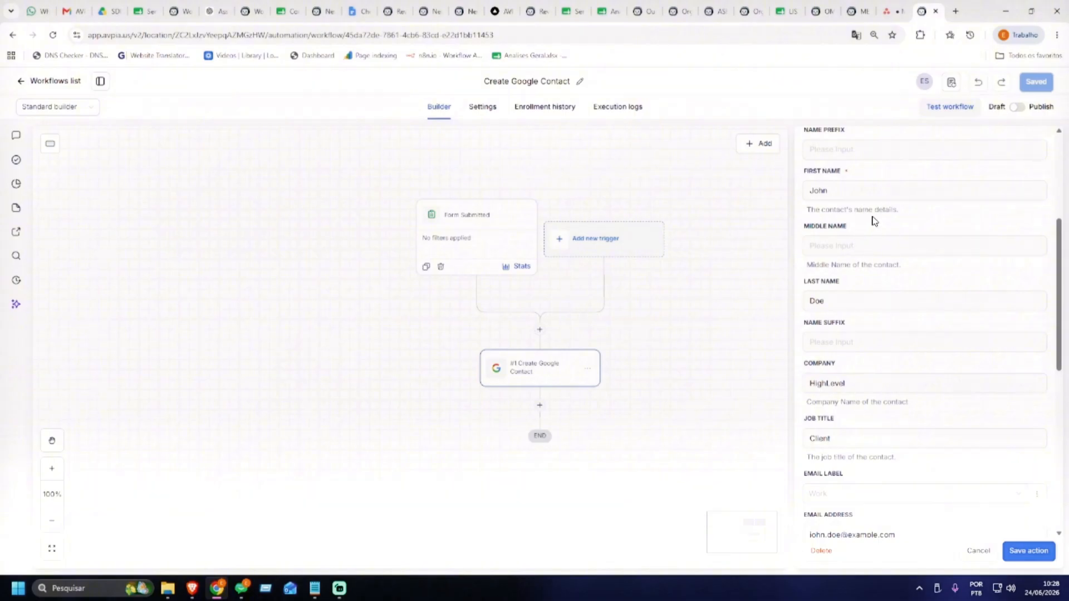
{"action": "scroll", "coordinate": [887, 196], "scroll_direction": "down", "scroll_amount": 5}
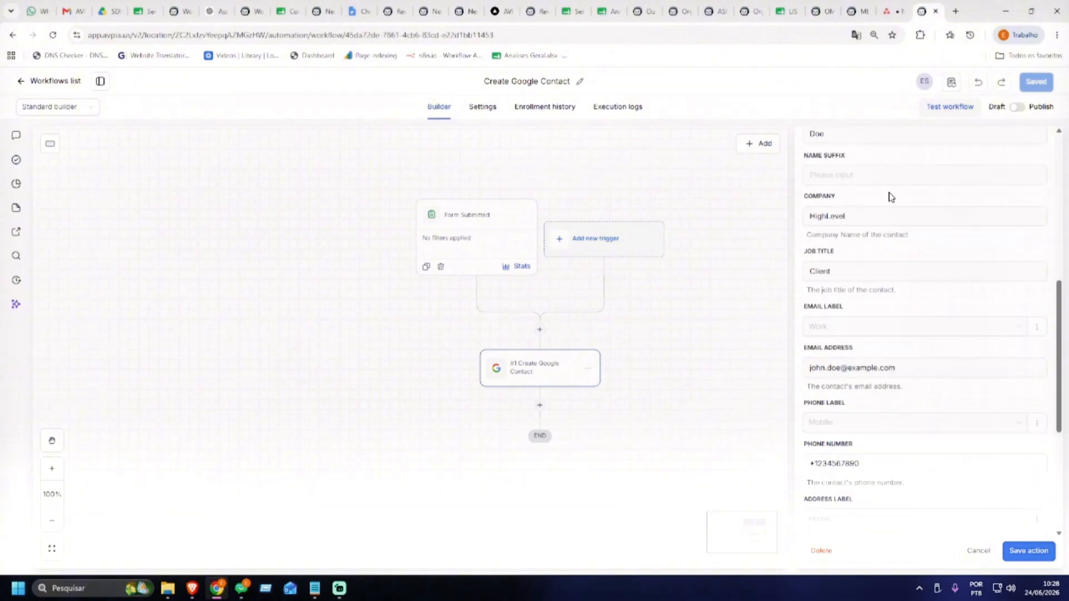
{"action": "scroll", "coordinate": [893, 203], "scroll_direction": "down", "scroll_amount": 3}
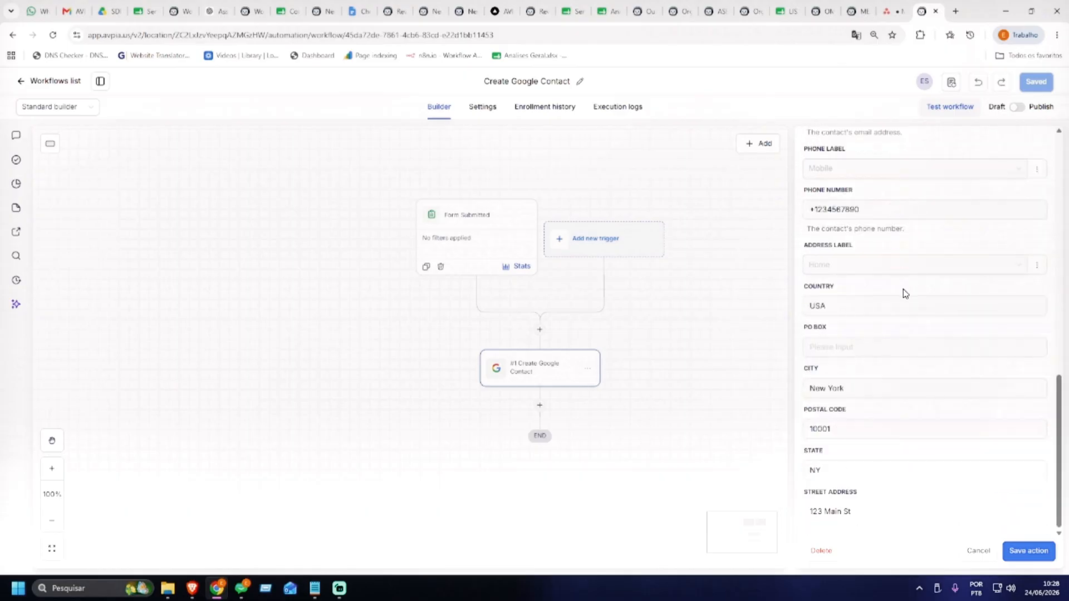
{"action": "scroll", "coordinate": [918, 334], "scroll_direction": "up", "scroll_amount": 8}
{"action": "scroll", "coordinate": [919, 334], "scroll_direction": "up", "scroll_amount": 2}
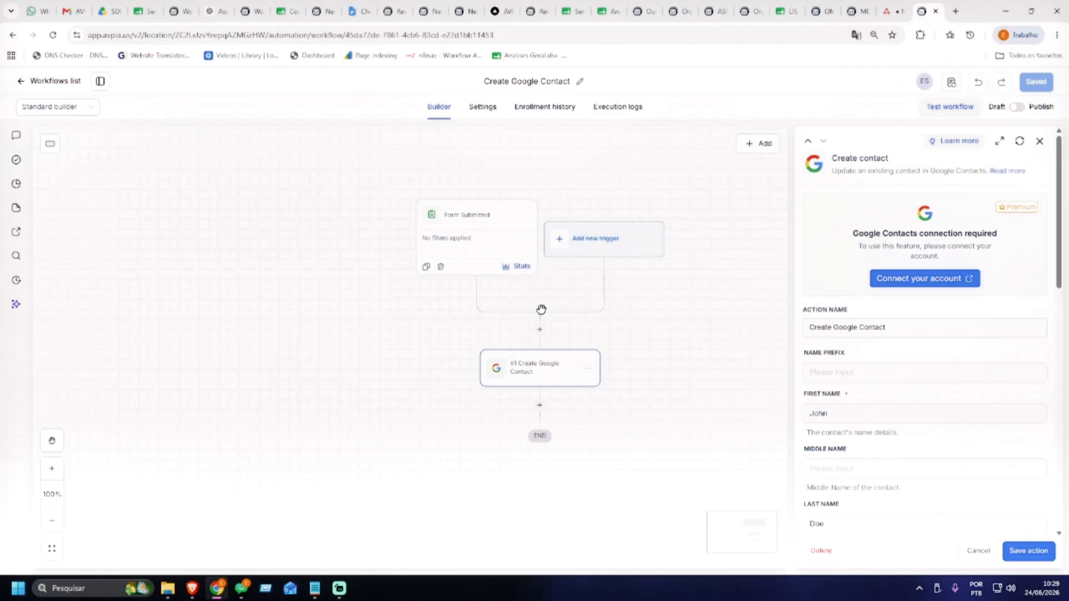
{"action": "left_click", "coordinate": [976, 552]}
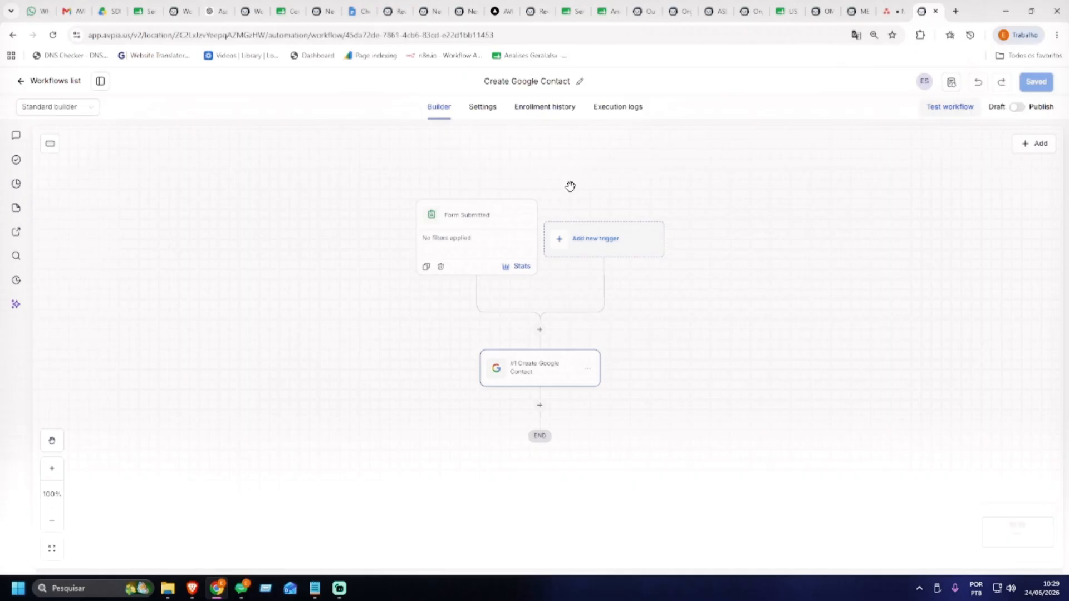
{"action": "left_click_drag", "start_coordinate": [573, 181], "coordinate": [561, 206]}
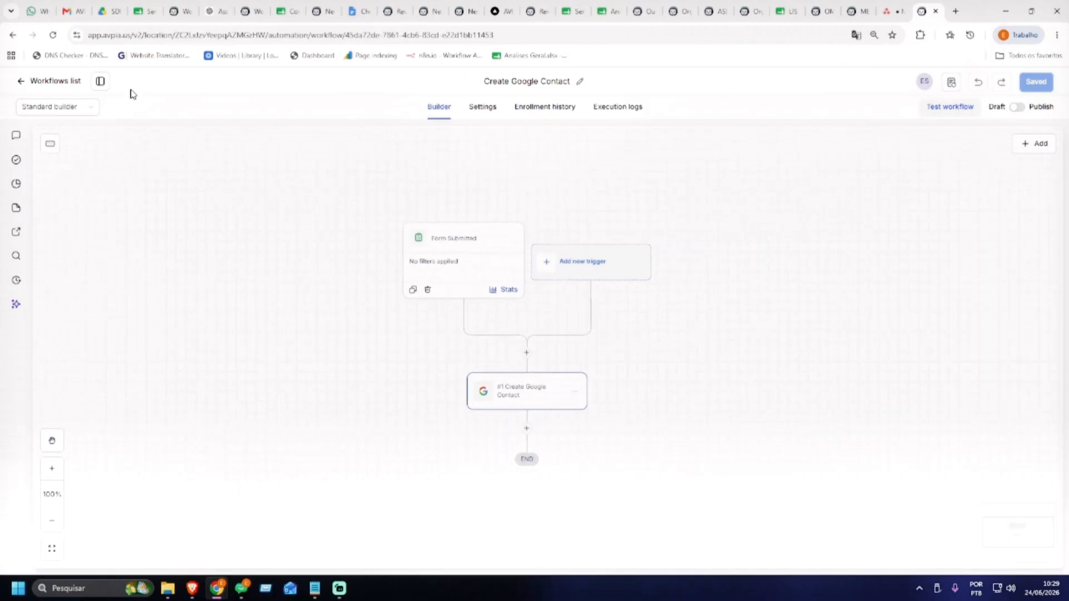
Return from the builder to the Workflows list
{"action": "left_click", "coordinate": [33, 81]}
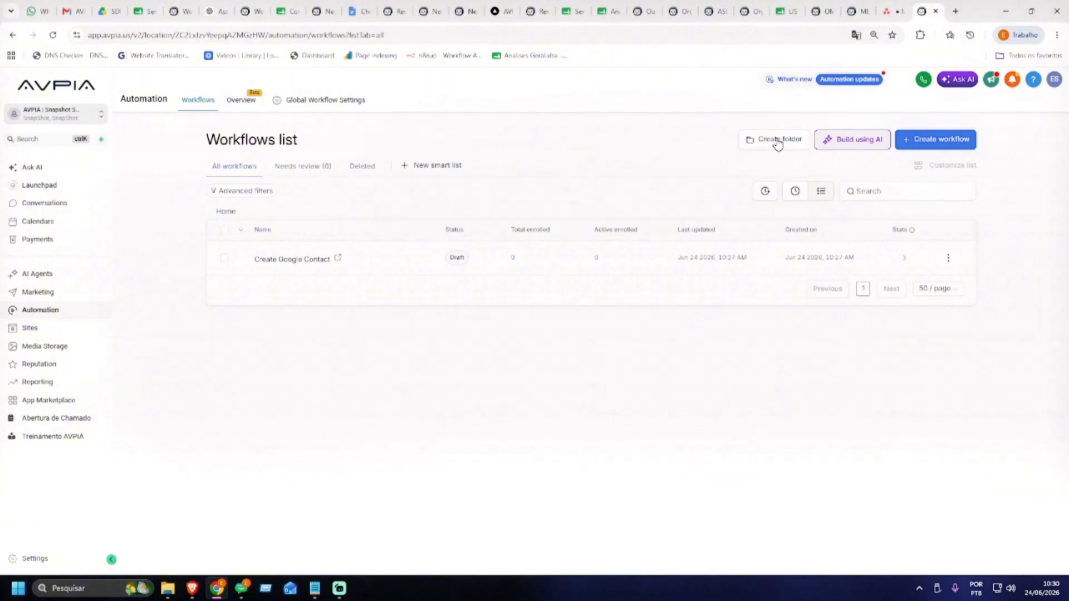
Create a workflow folder named 'Google' and go back to Home
{"action": "left_click", "coordinate": [778, 142]}
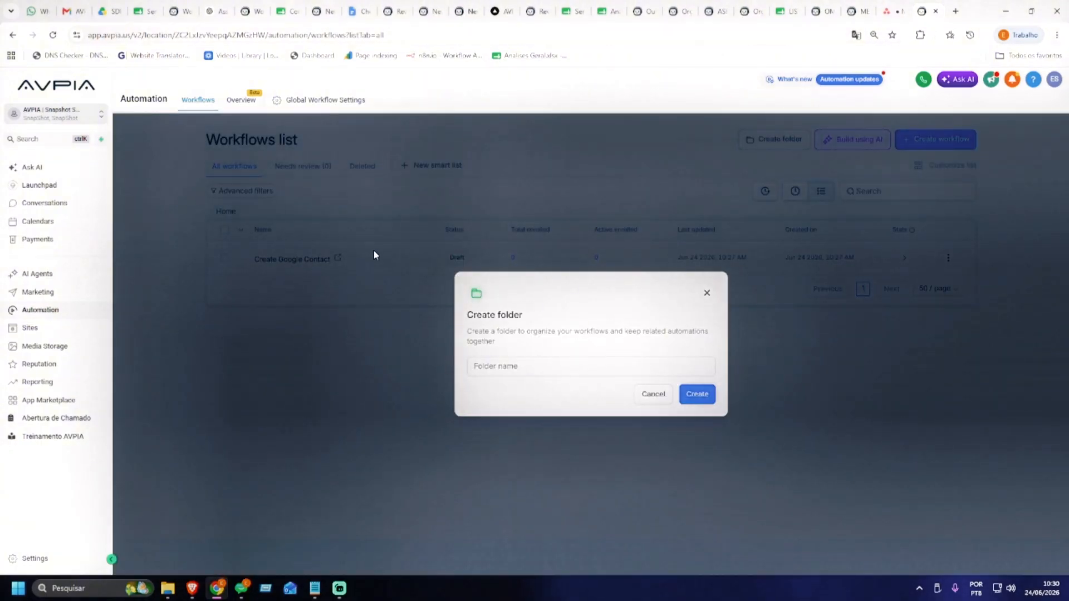
{"action": "left_click", "coordinate": [524, 366]}
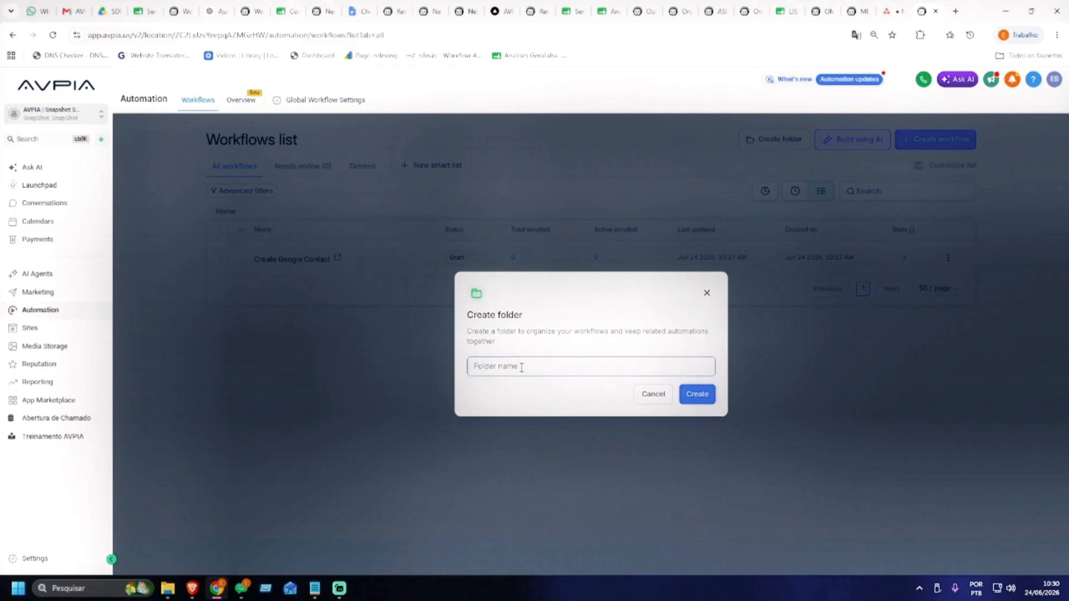
{"action": "type", "text": "Googl"}
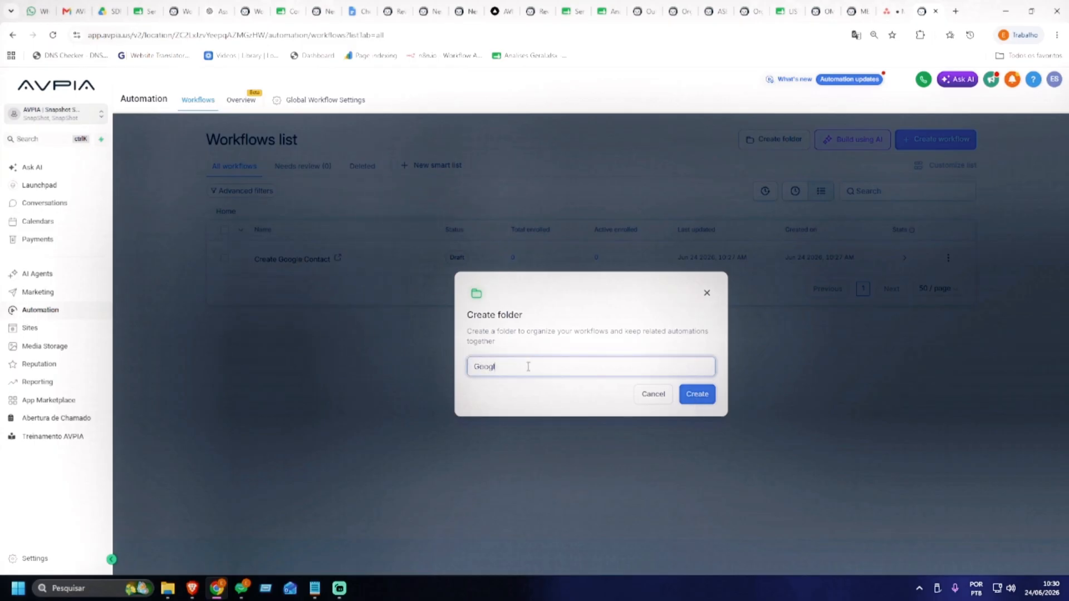
{"action": "type", "text": "e"}
{"action": "left_click", "coordinate": [696, 396]}
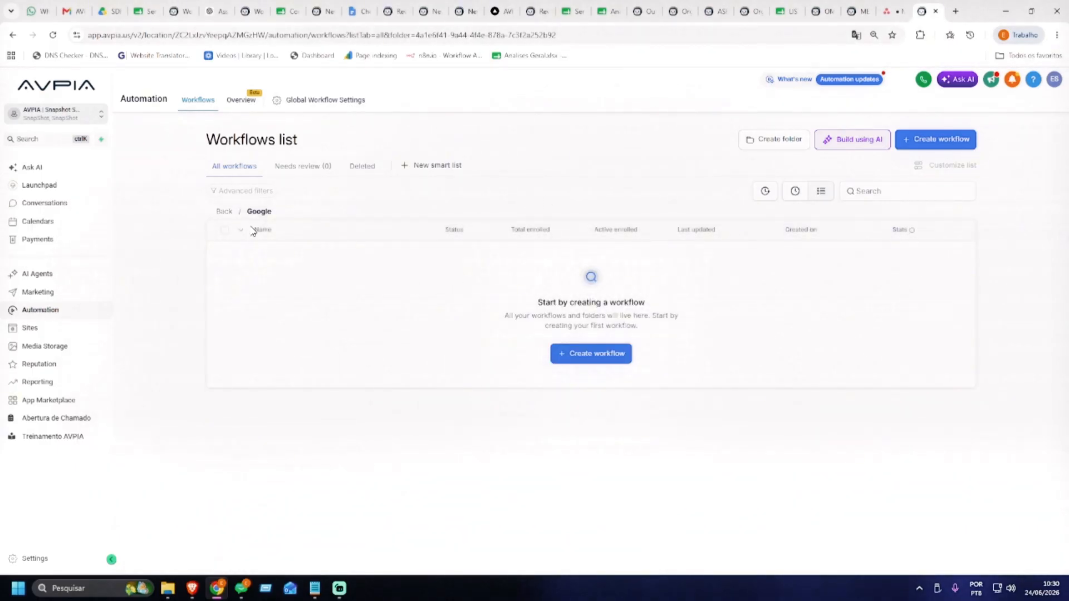
{"action": "left_click", "coordinate": [225, 212]}
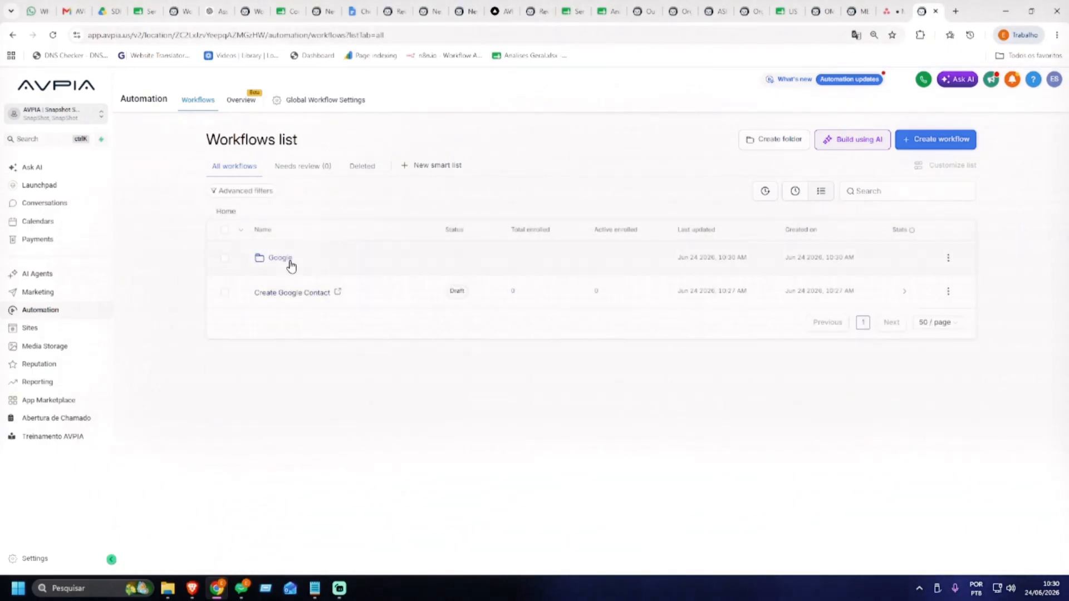
Move the Create Google Contact workflow into the Google folder
{"action": "left_click", "coordinate": [224, 291]}
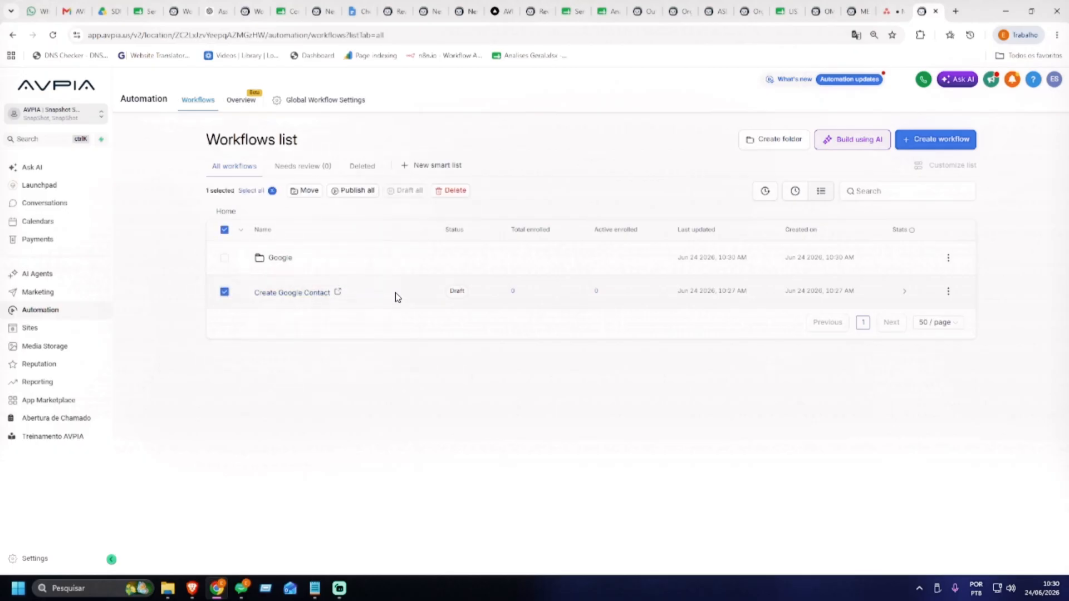
{"action": "left_click", "coordinate": [947, 292]}
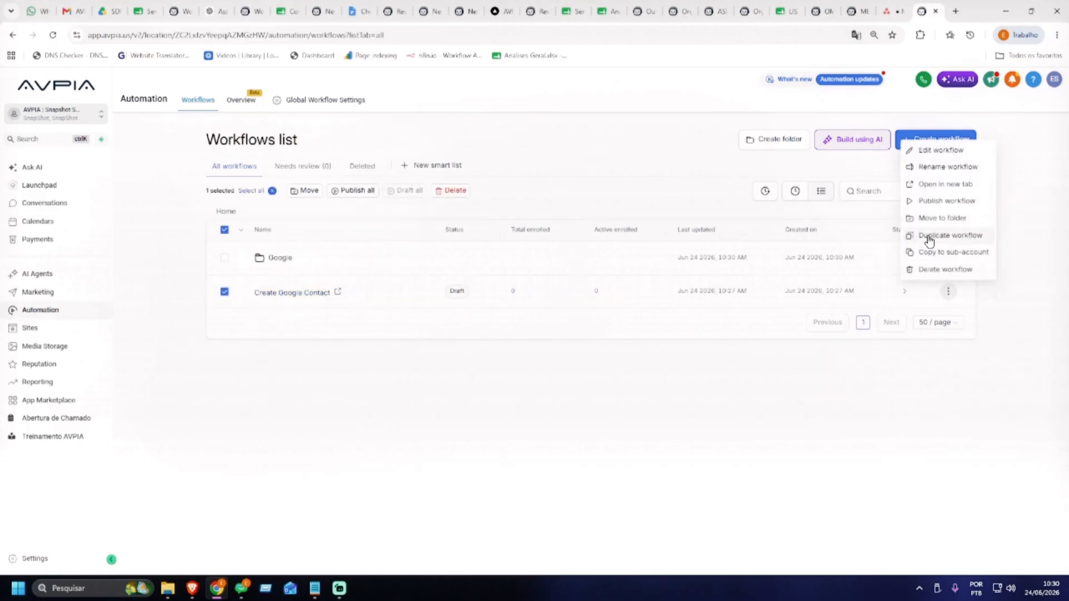
{"action": "left_click", "coordinate": [929, 217]}
{"action": "left_click", "coordinate": [538, 321]}
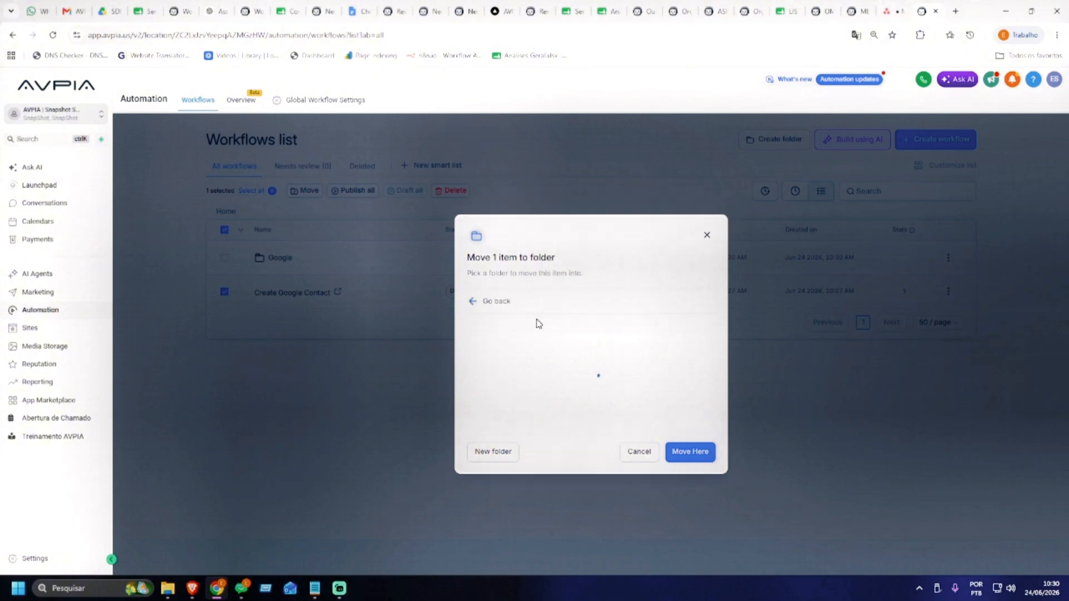
{"action": "left_click", "coordinate": [692, 450]}
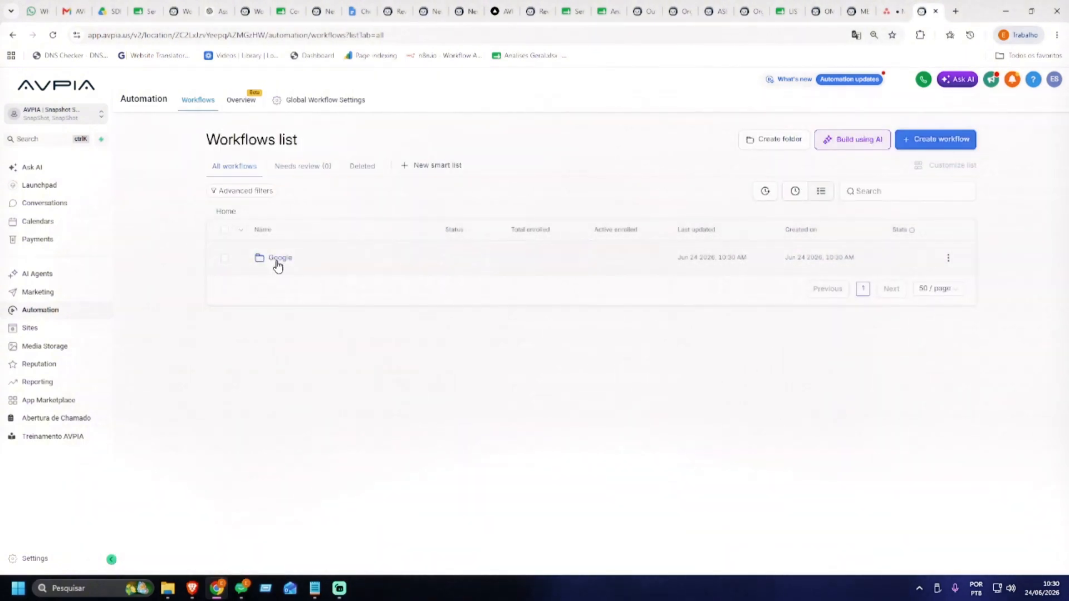
Check the Google folder's contents, return Home, and bring up the new-workflow options
{"action": "left_click", "coordinate": [278, 262]}
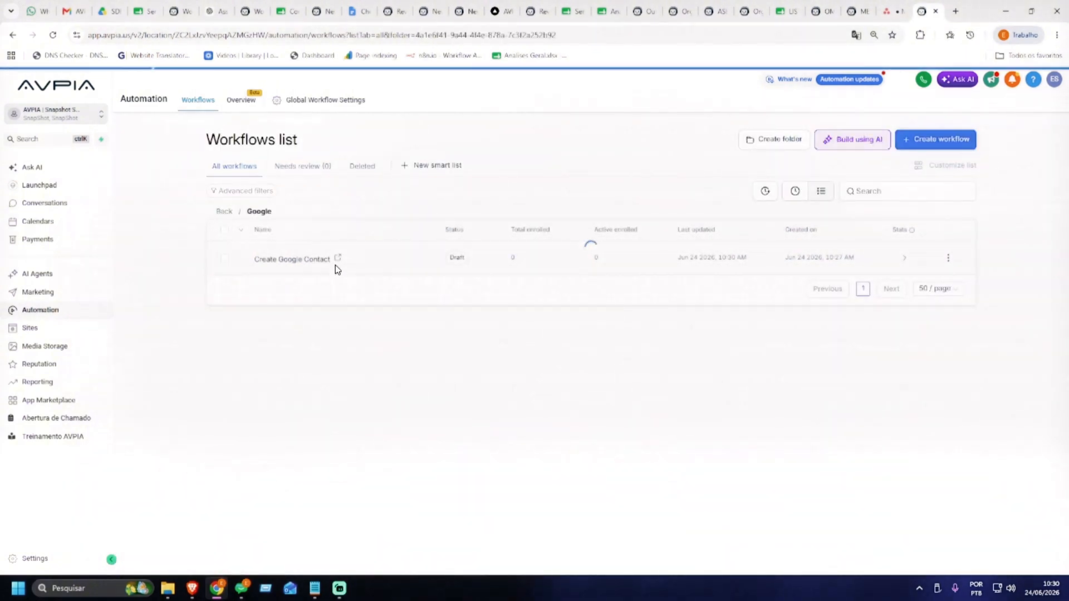
{"action": "left_click", "coordinate": [225, 214]}
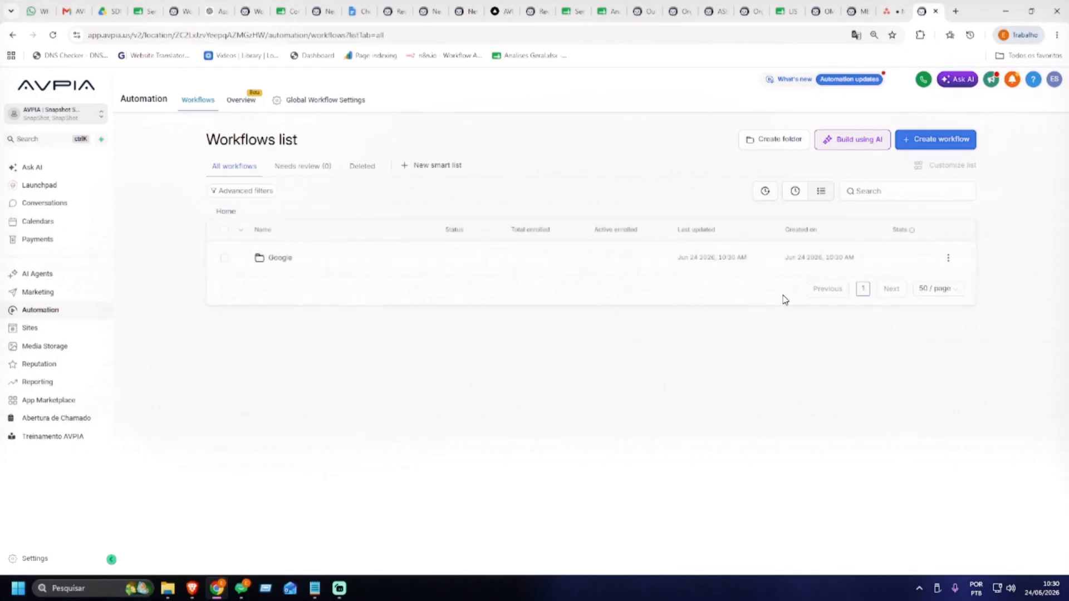
{"action": "left_click", "coordinate": [919, 142]}
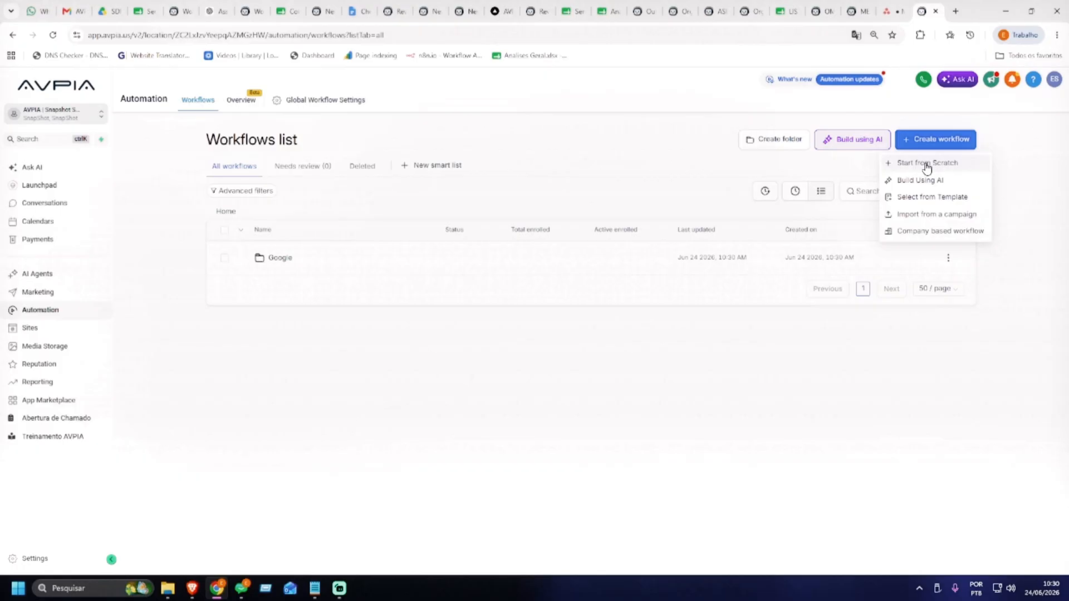
Start a blank workflow, rename it 'Envio de Email' and save it
{"action": "left_click", "coordinate": [927, 165]}
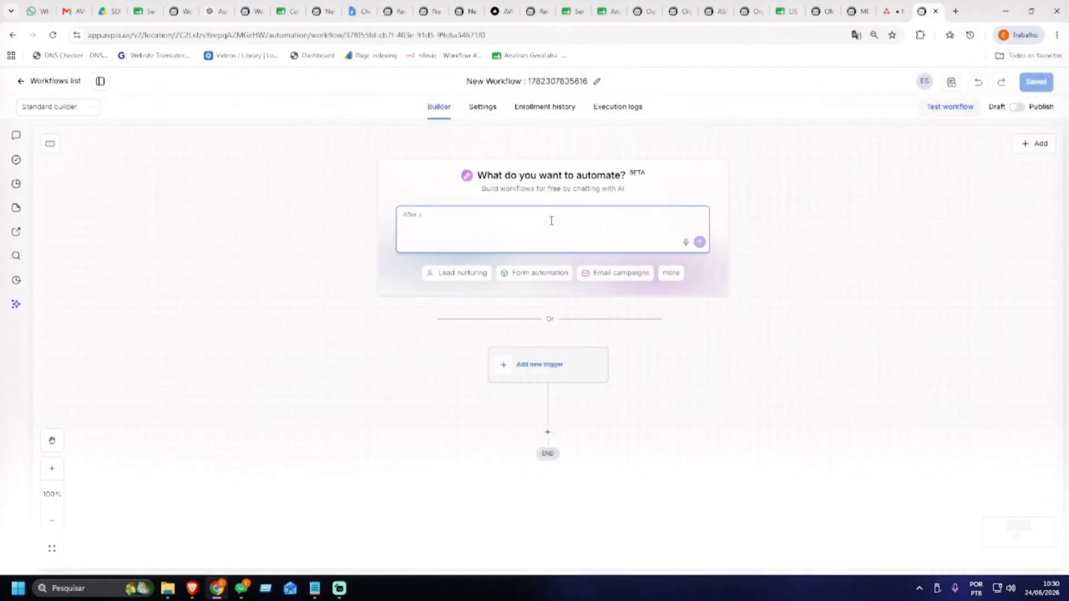
{"action": "left_click", "coordinate": [529, 82]}
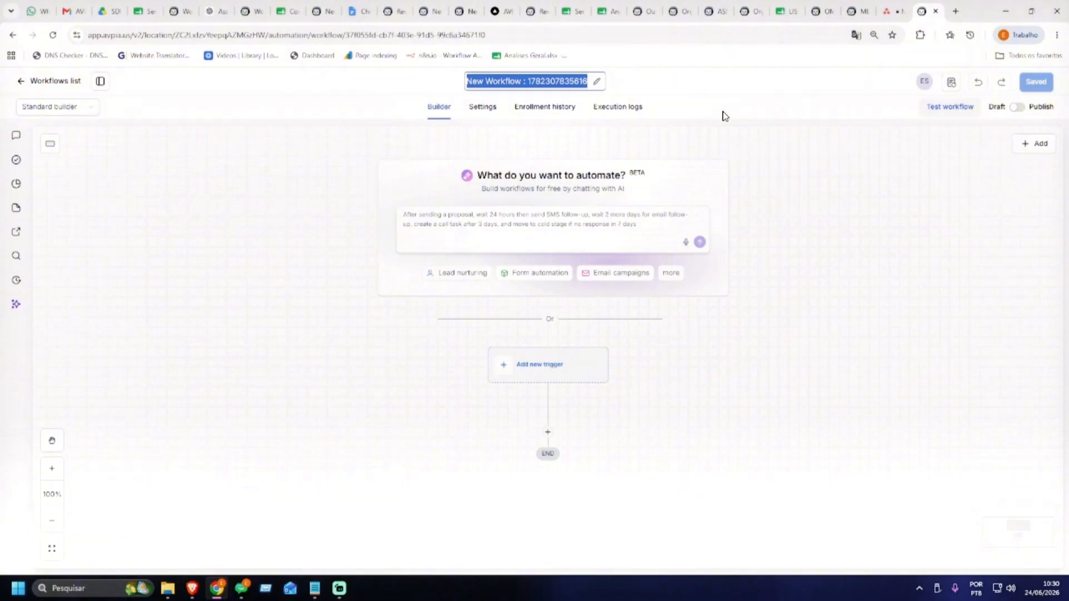
{"action": "type", "text": "Envio de E"}
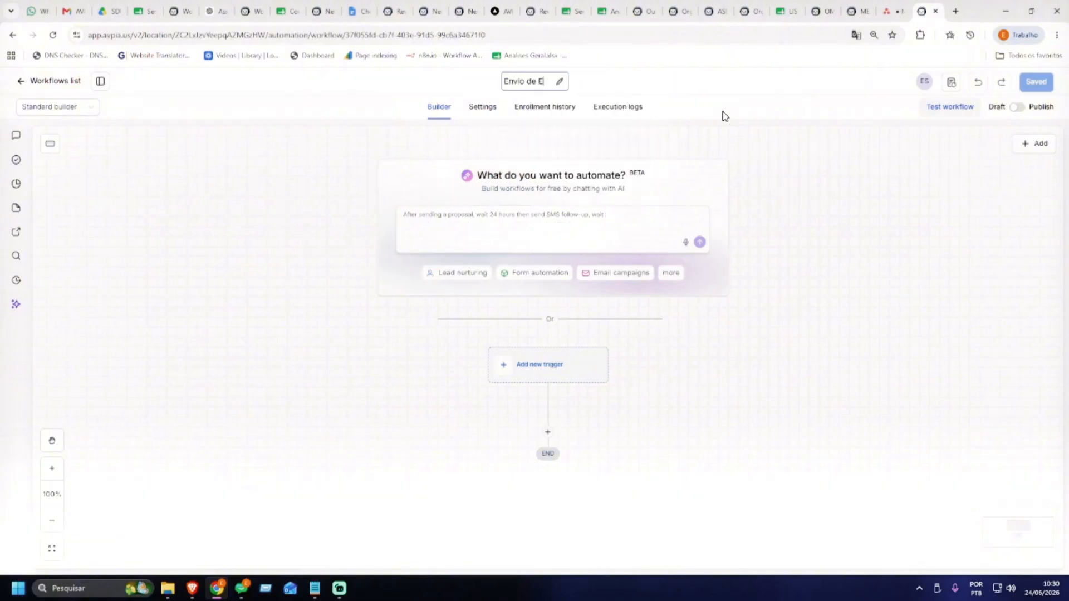
{"action": "type", "text": "mail"}
{"action": "left_click", "coordinate": [778, 245]}
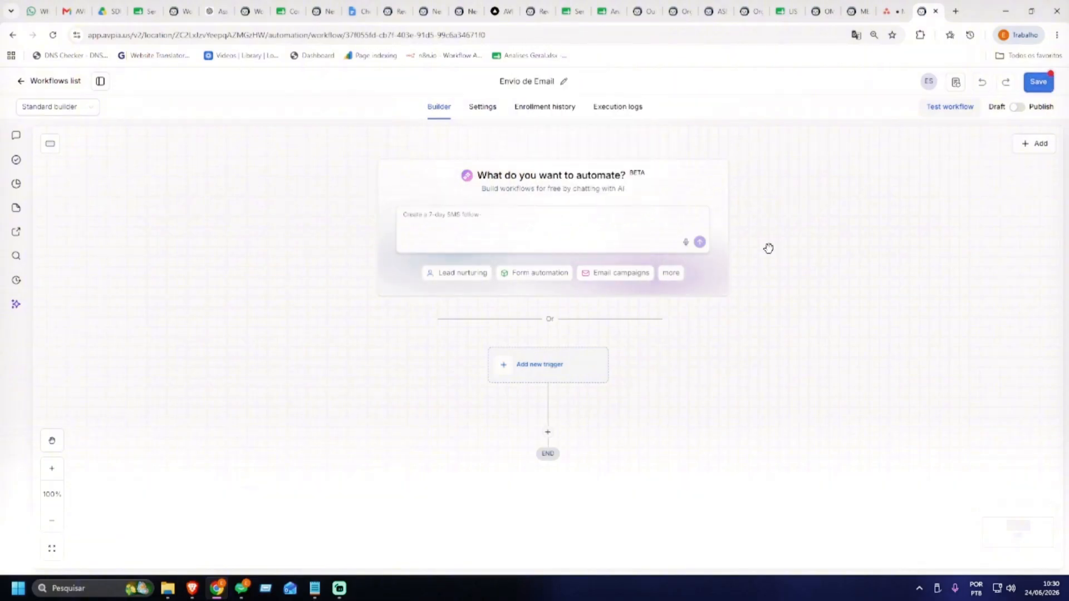
{"action": "left_click", "coordinate": [1037, 82]}
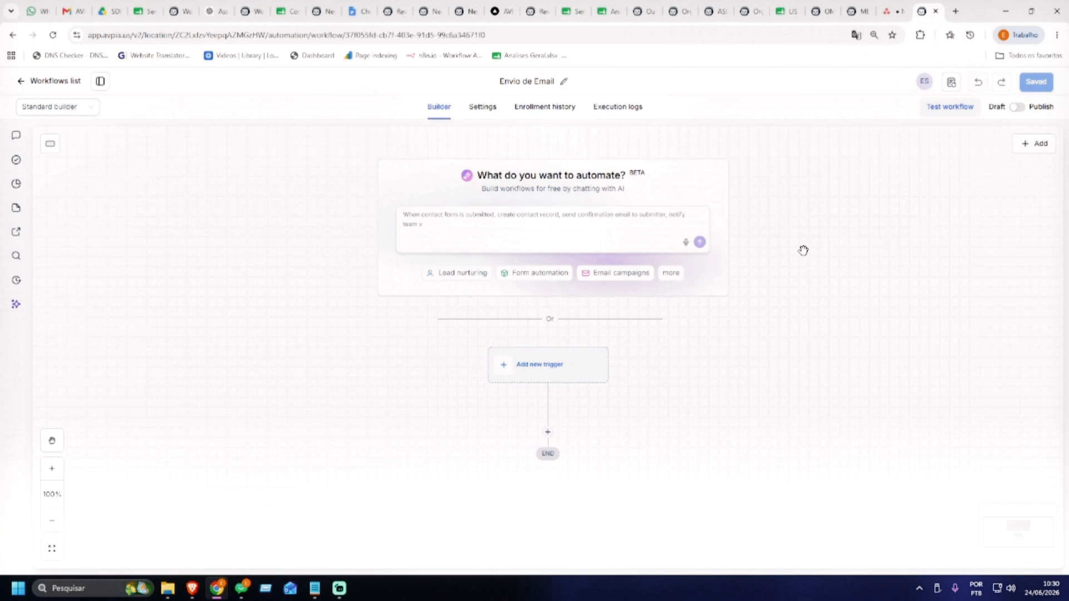
{"action": "mouse_move", "coordinate": [804, 249]}
{"action": "left_mouse_down"}
{"action": "mouse_move", "coordinate": [799, 212]}
{"action": "mouse_move", "coordinate": [785, 246]}
{"action": "left_mouse_up"}
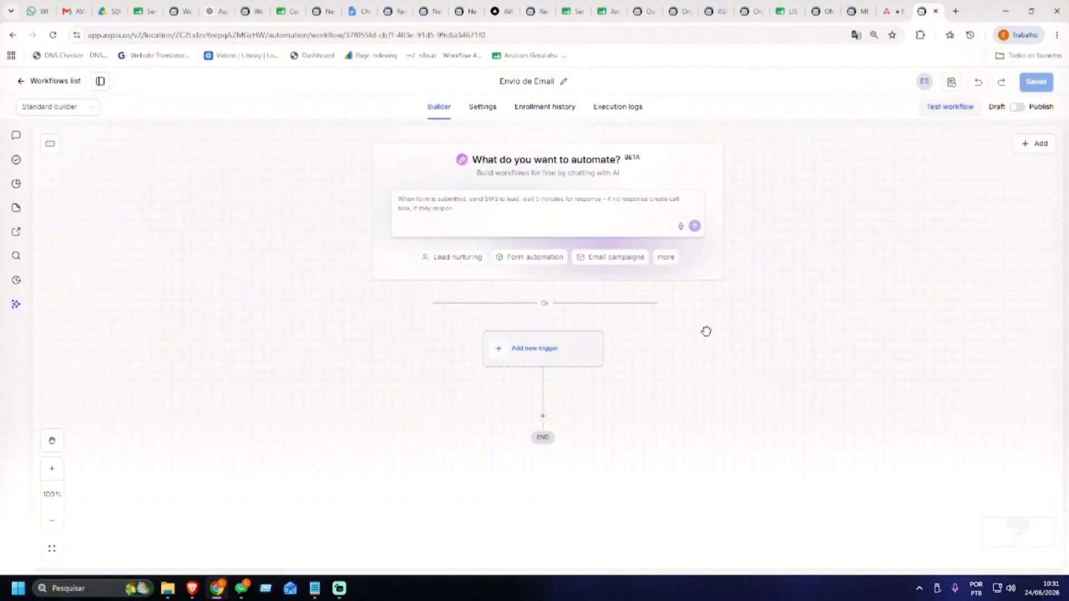
{"action": "left_click_drag", "start_coordinate": [694, 351], "coordinate": [704, 286]}
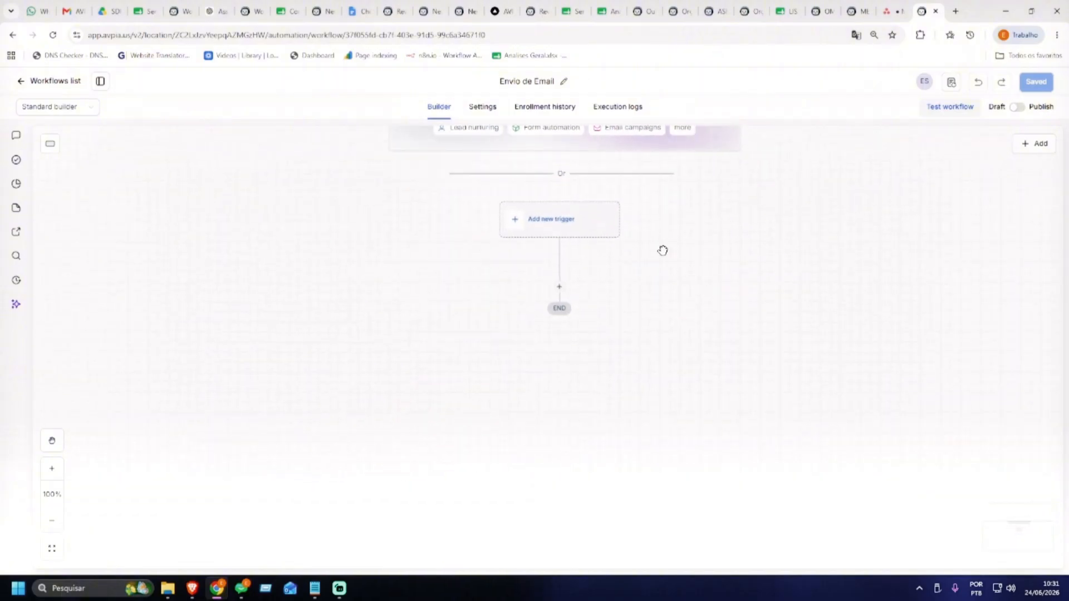
Search triggers for 'for', preview Form submitted, then clear the search
{"action": "left_click", "coordinate": [548, 231]}
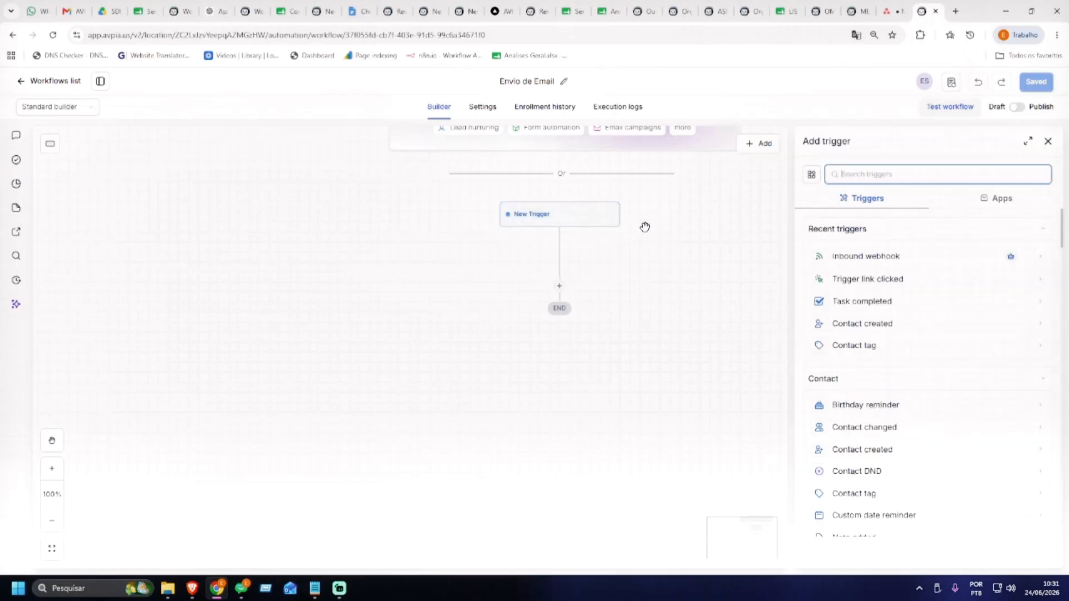
{"action": "type", "text": "form"}
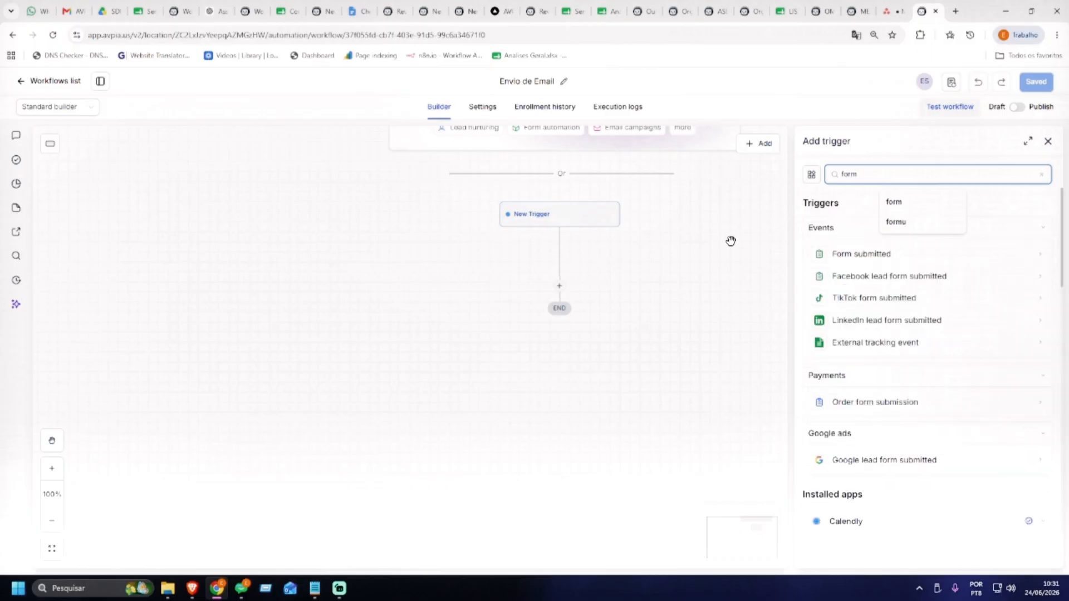
{"action": "left_click", "coordinate": [852, 255]}
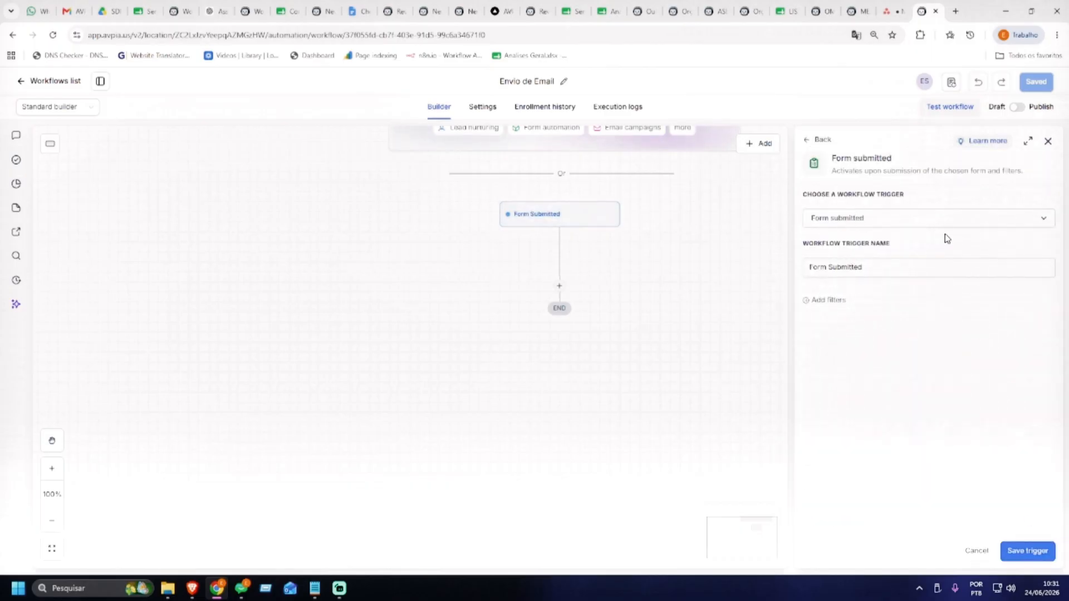
{"action": "left_click", "coordinate": [809, 147]}
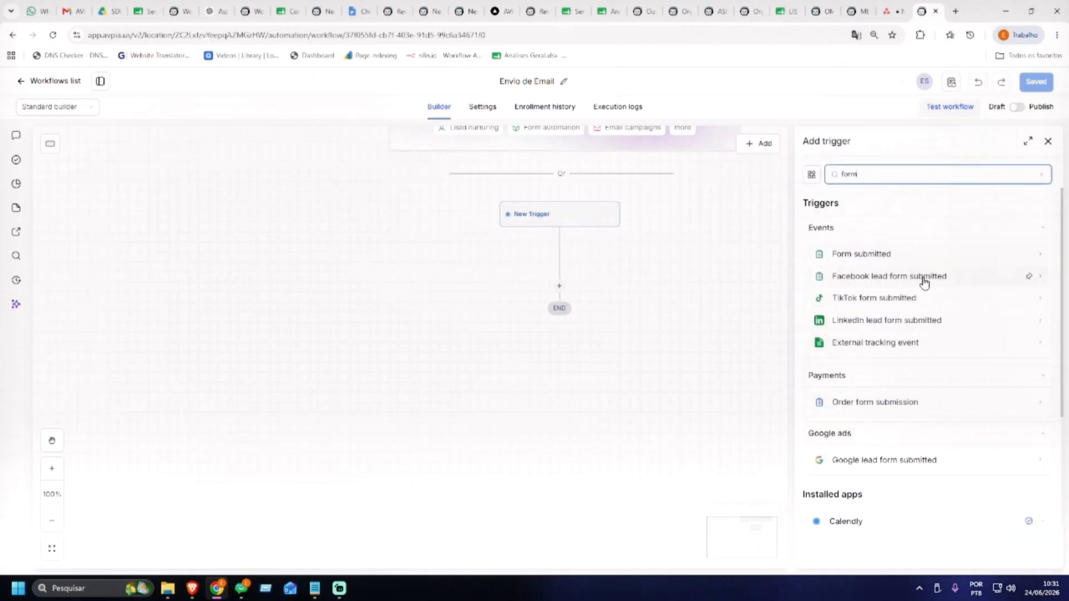
{"action": "scroll", "coordinate": [926, 280], "scroll_direction": "down", "scroll_amount": 2}
{"action": "scroll", "coordinate": [926, 282], "scroll_direction": "up", "scroll_amount": 2}
{"action": "double_click", "coordinate": [863, 174]}
{"action": "key", "text": "BackSpace"}
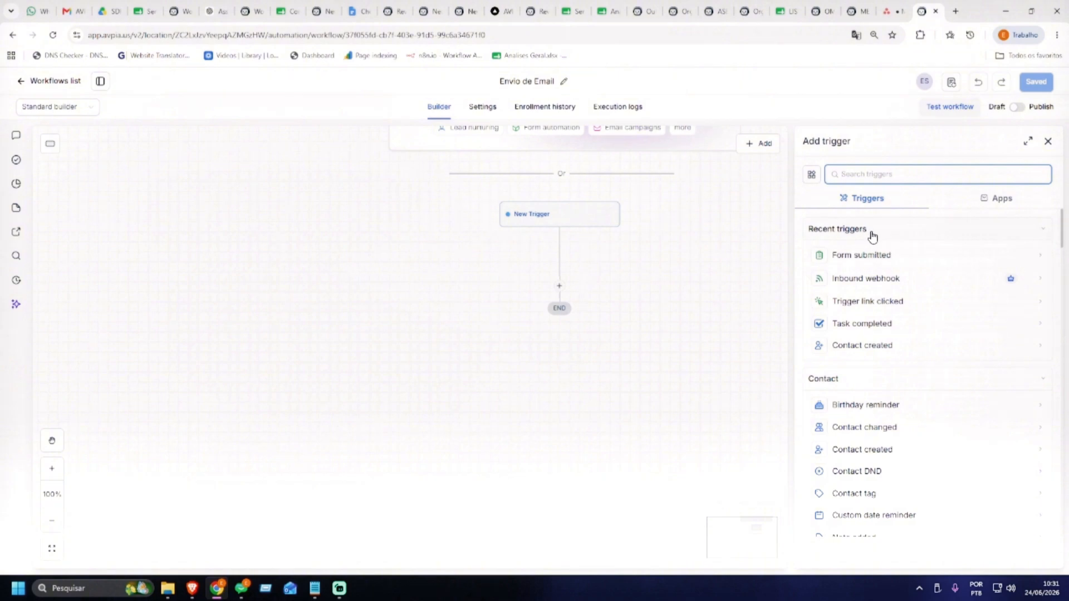
Scroll through the full list of available trigger types
{"action": "scroll", "coordinate": [880, 239], "scroll_direction": "down", "scroll_amount": 1}
{"action": "scroll", "coordinate": [893, 241], "scroll_direction": "up", "scroll_amount": 1}
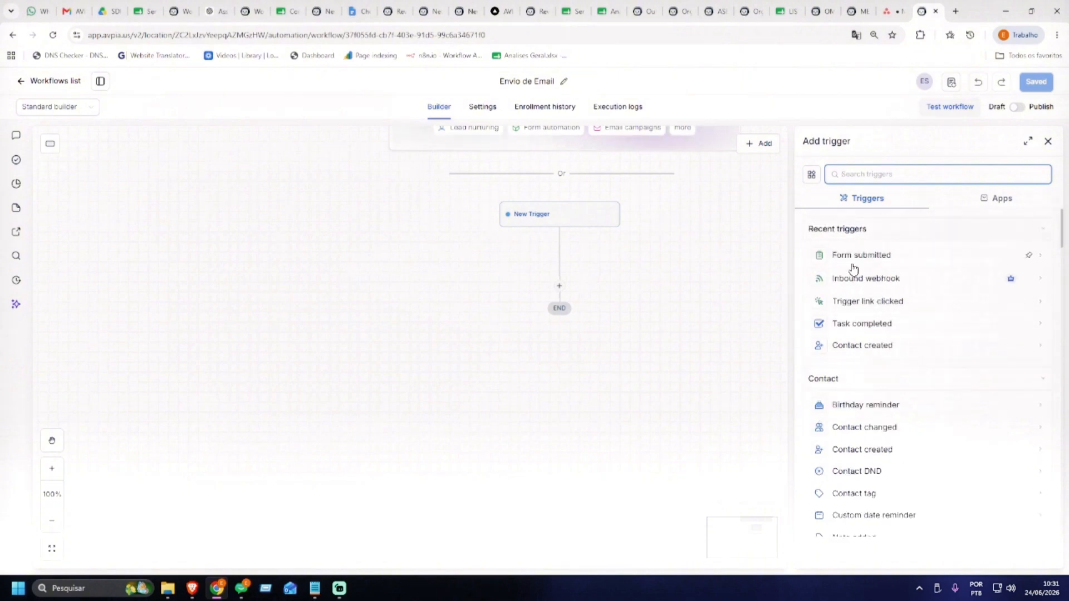
{"action": "scroll", "coordinate": [884, 320], "scroll_direction": "down", "scroll_amount": 2}
{"action": "scroll", "coordinate": [882, 308], "scroll_direction": "down", "scroll_amount": 1}
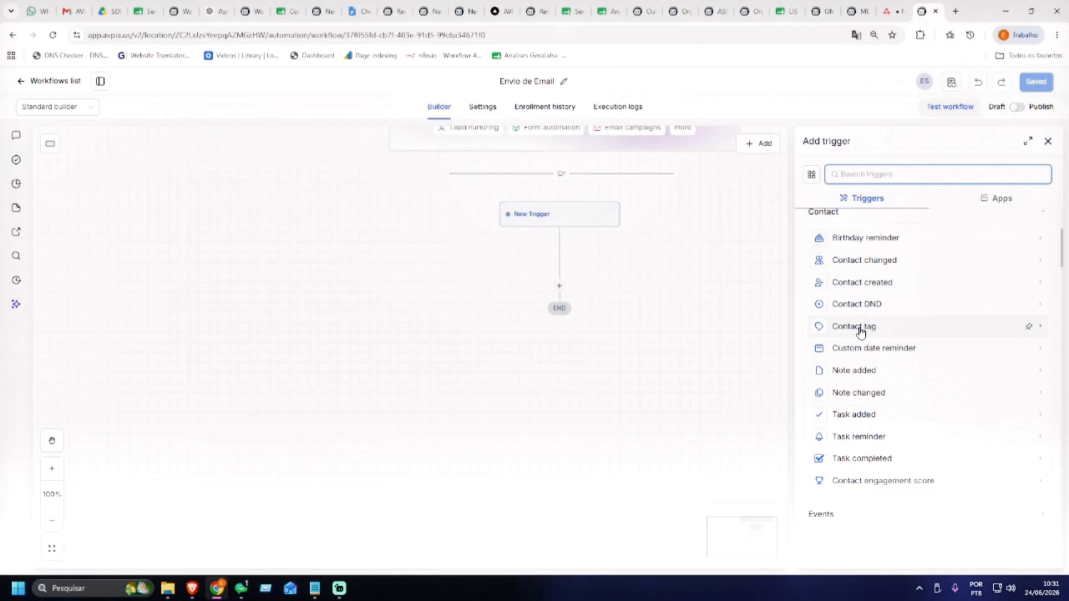
{"action": "scroll", "coordinate": [861, 331], "scroll_direction": "down", "scroll_amount": 5}
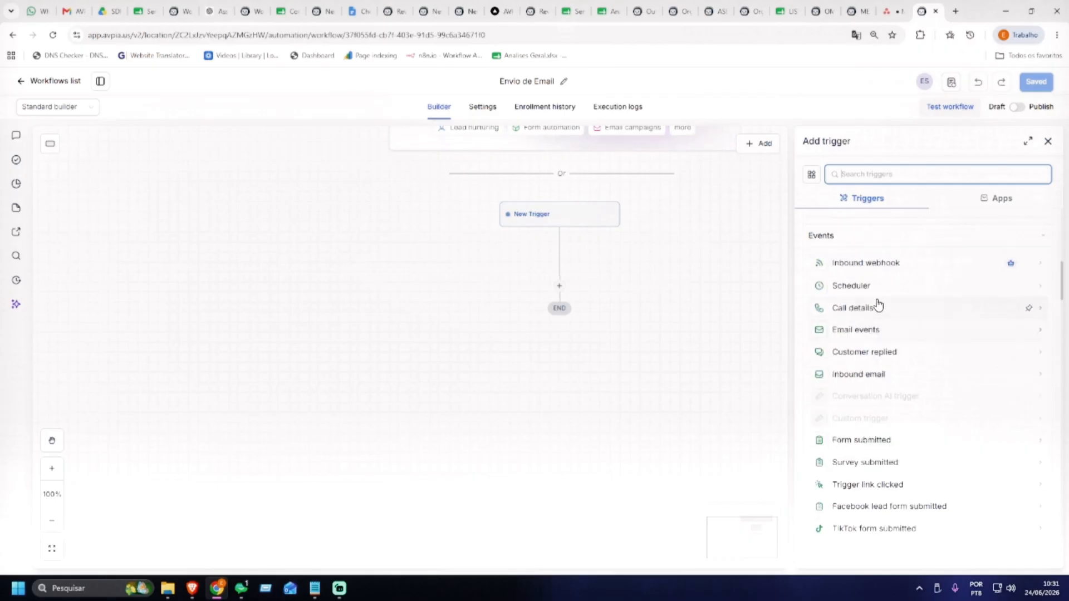
{"action": "scroll", "coordinate": [870, 283], "scroll_direction": "up", "scroll_amount": 1}
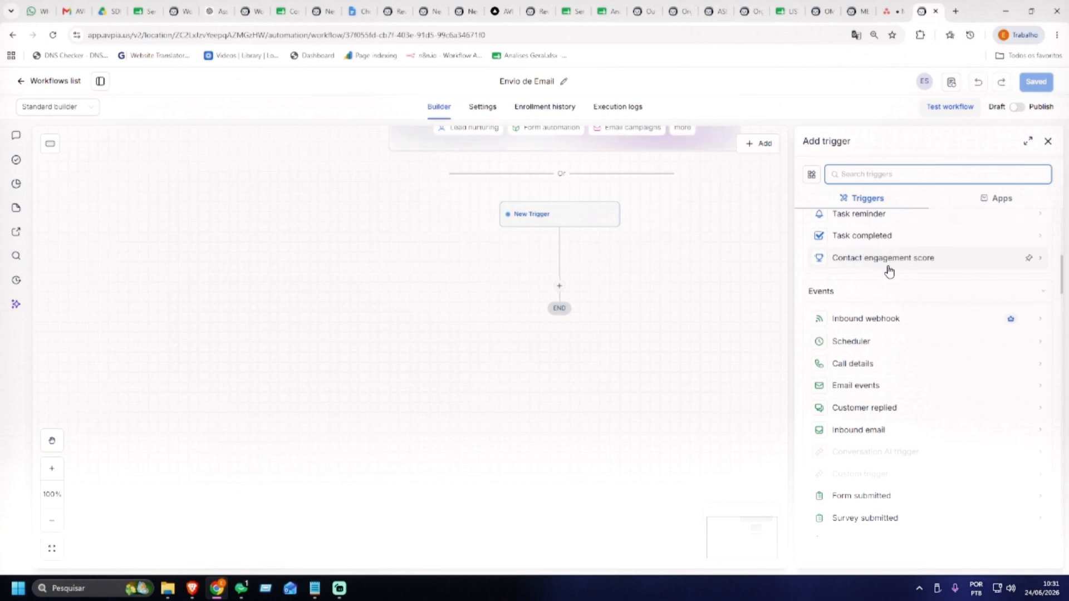
{"action": "scroll", "coordinate": [891, 351], "scroll_direction": "down", "scroll_amount": 7}
{"action": "scroll", "coordinate": [892, 316], "scroll_direction": "down", "scroll_amount": 3}
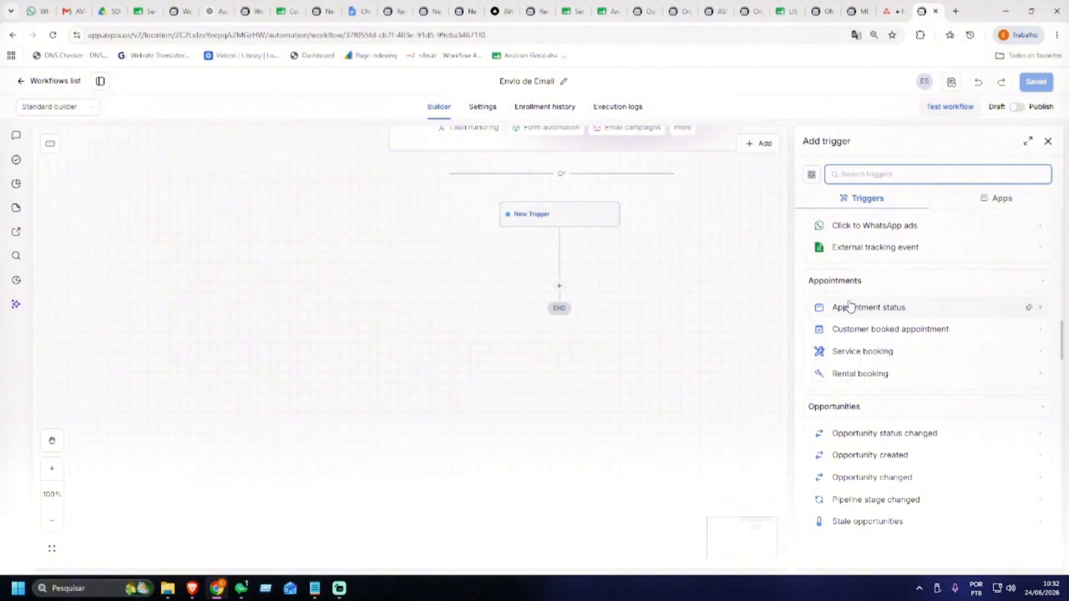
{"action": "scroll", "coordinate": [883, 309], "scroll_direction": "down", "scroll_amount": 2}
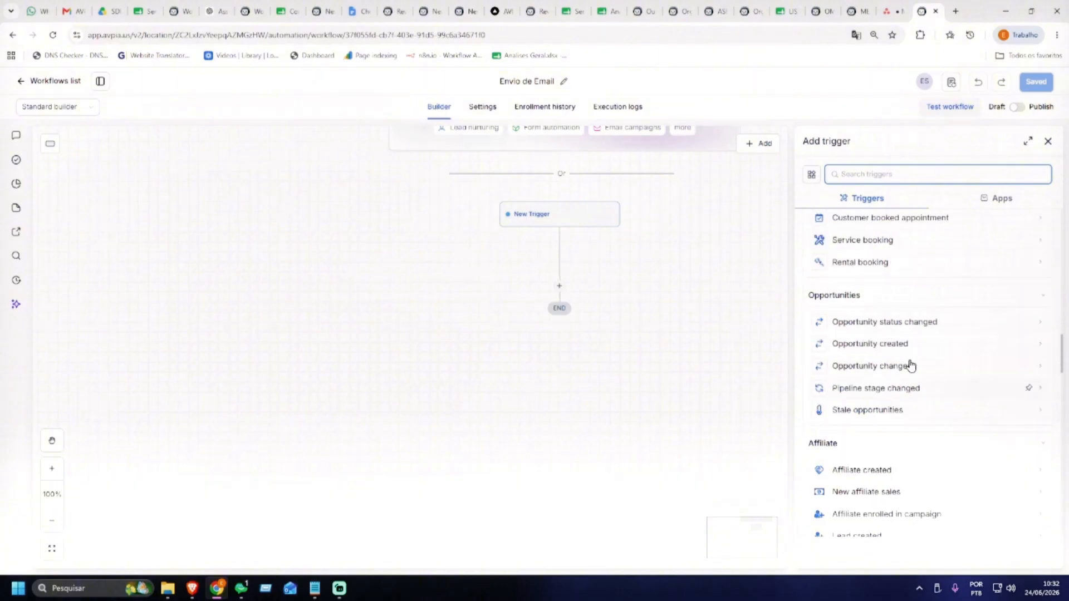
{"action": "scroll", "coordinate": [885, 350], "scroll_direction": "down", "scroll_amount": 4}
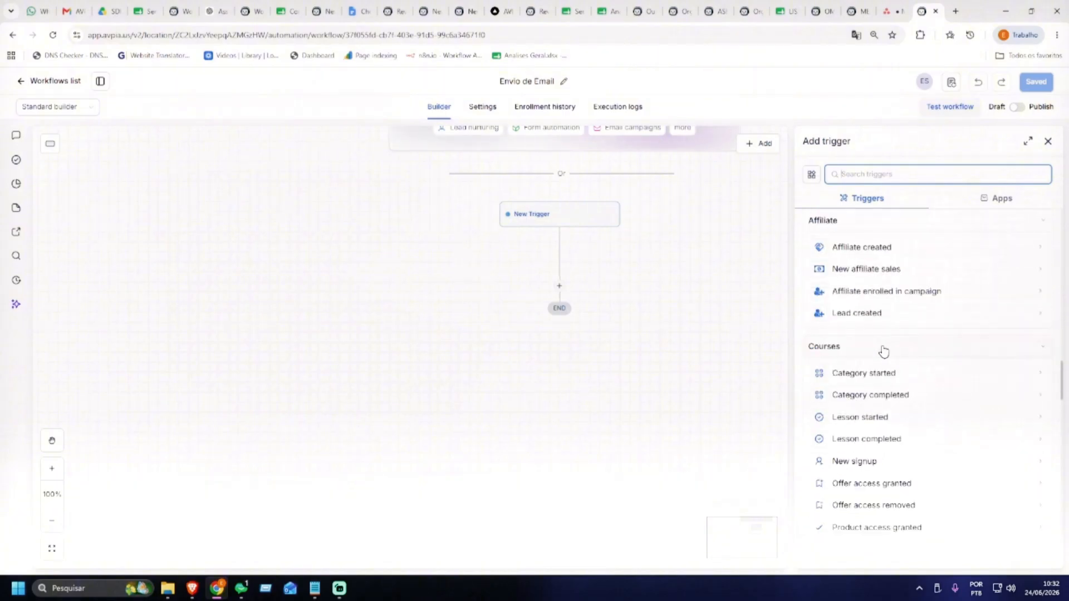
{"action": "scroll", "coordinate": [886, 334], "scroll_direction": "down", "scroll_amount": 7}
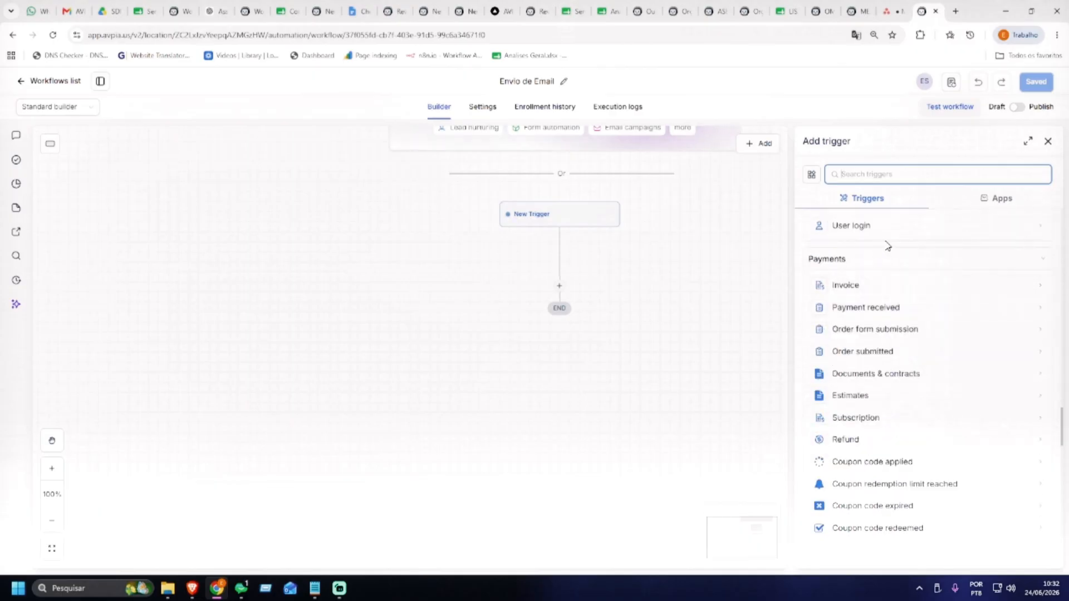
{"action": "scroll", "coordinate": [885, 289], "scroll_direction": "down", "scroll_amount": 6}
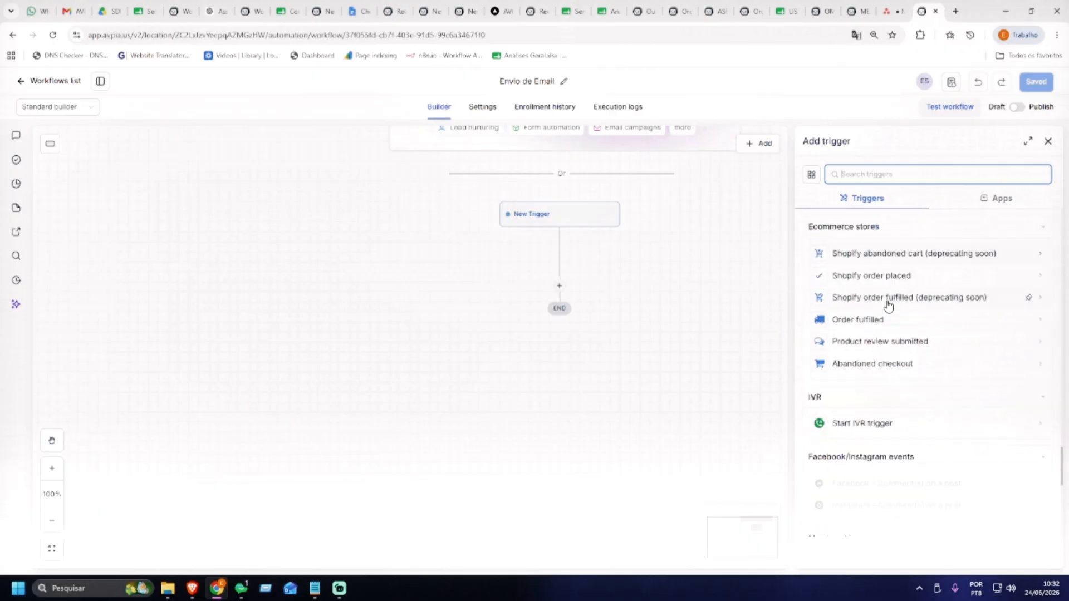
{"action": "scroll", "coordinate": [894, 334], "scroll_direction": "up", "scroll_amount": 18}
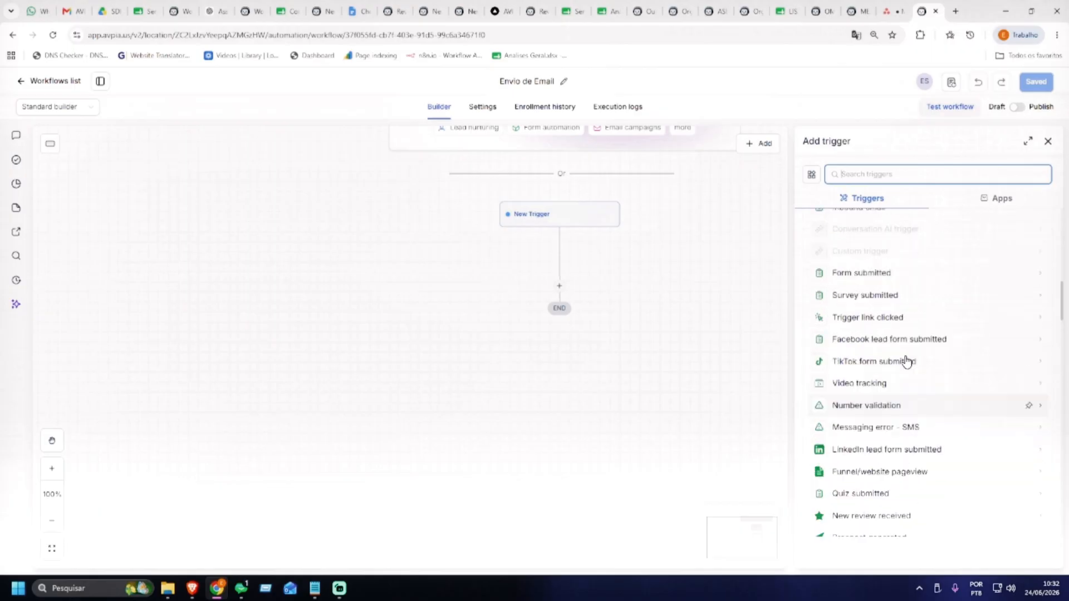
{"action": "scroll", "coordinate": [906, 363], "scroll_direction": "up", "scroll_amount": 6}
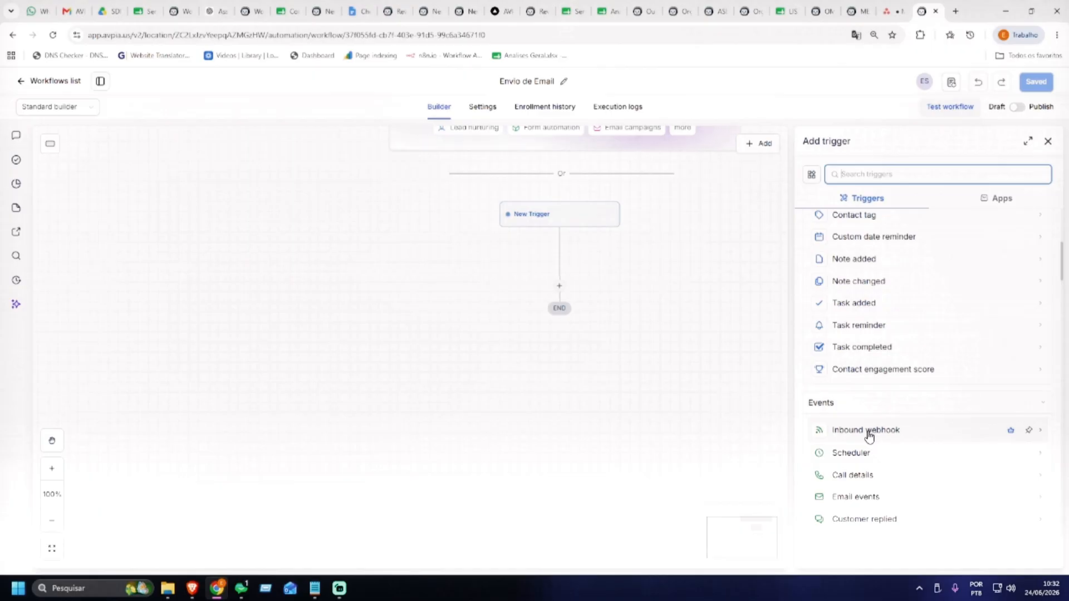
Try the Inbound webhook trigger, fetch its sample requests, then cancel and discard it
{"action": "left_click", "coordinate": [865, 432]}
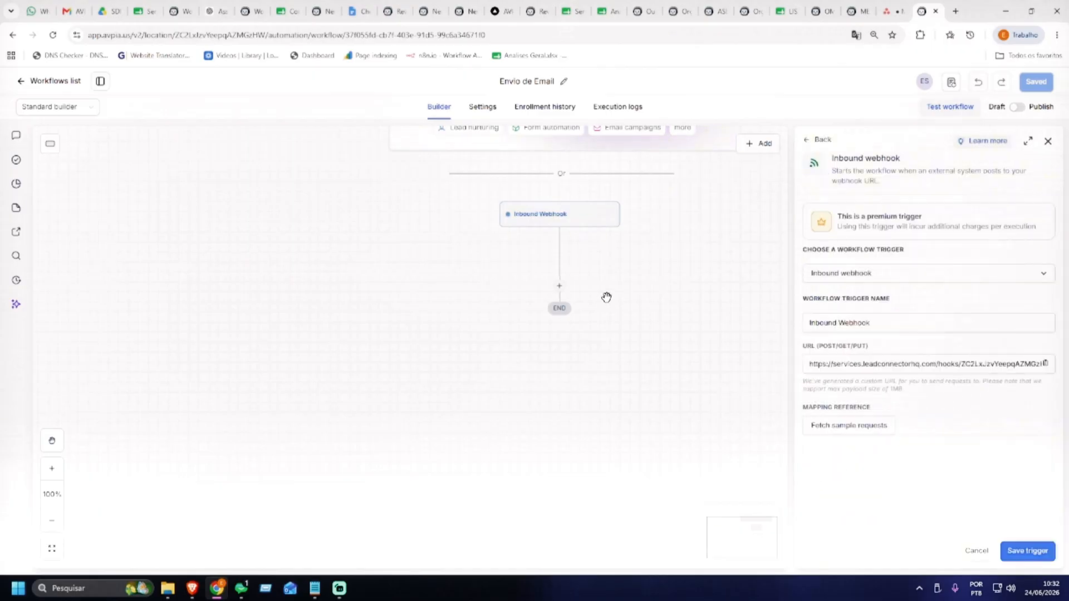
{"action": "left_click", "coordinate": [927, 364]}
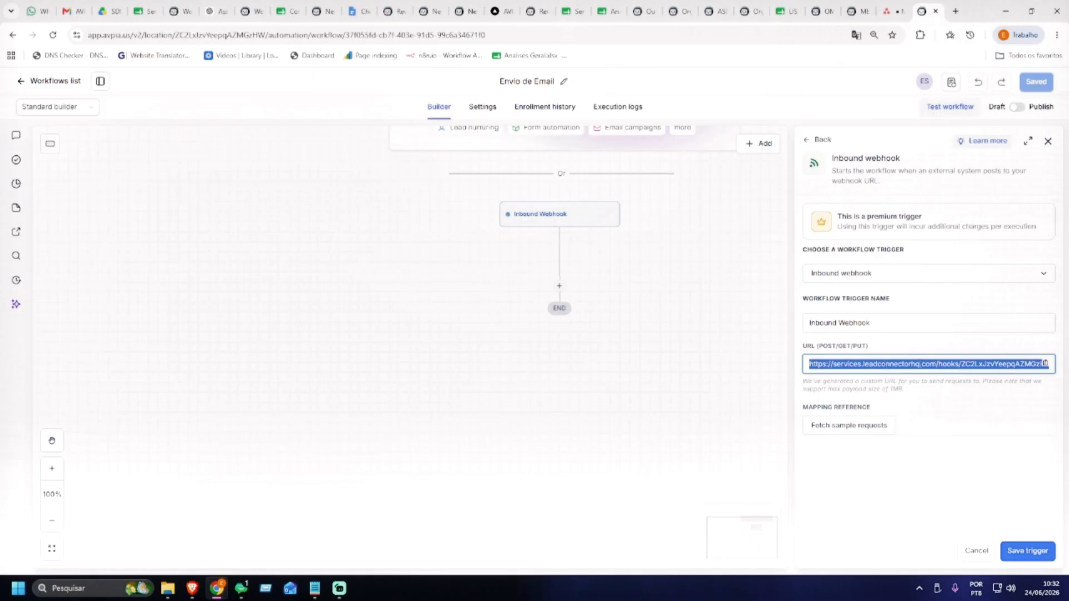
{"action": "left_click", "coordinate": [872, 427]}
{"action": "left_click", "coordinate": [873, 427]}
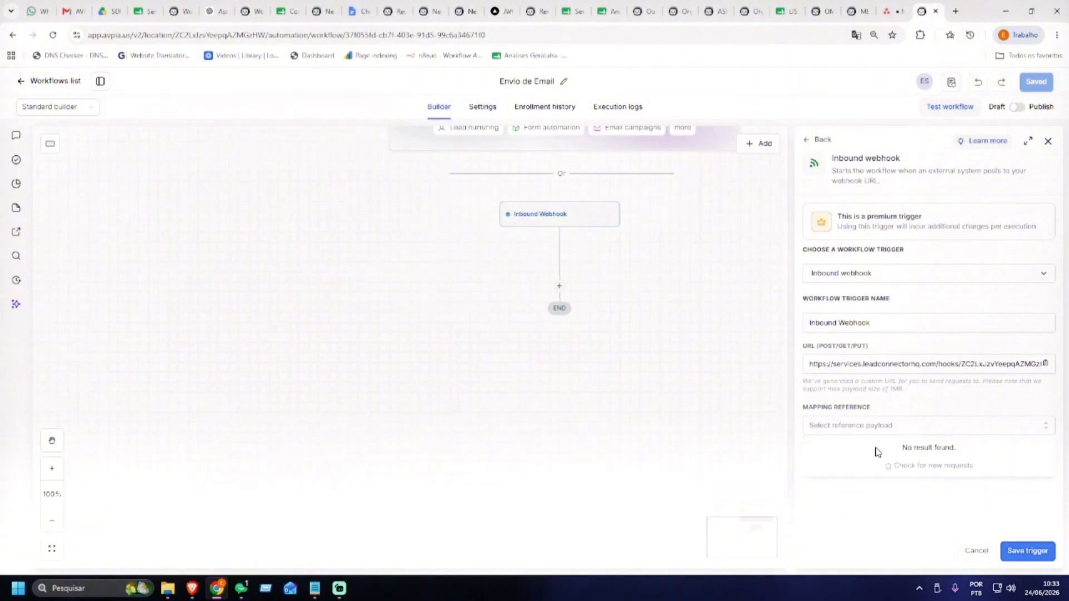
{"action": "left_click", "coordinate": [978, 551]}
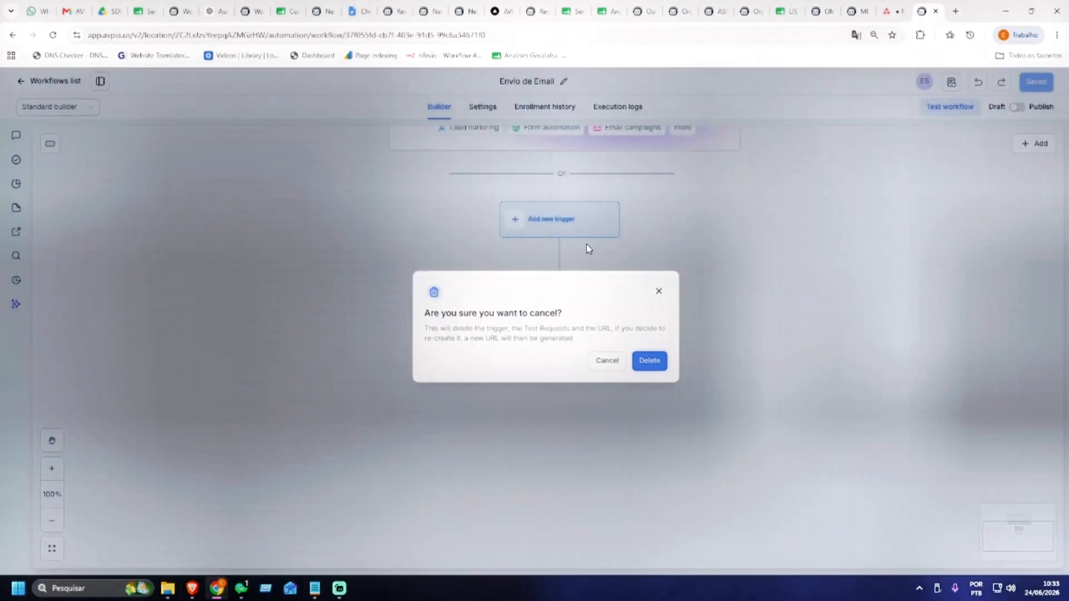
Discard the unsaved trigger and add a Form submitted trigger named 'Novo Formulário Enviado'
{"action": "left_click", "coordinate": [586, 248]}
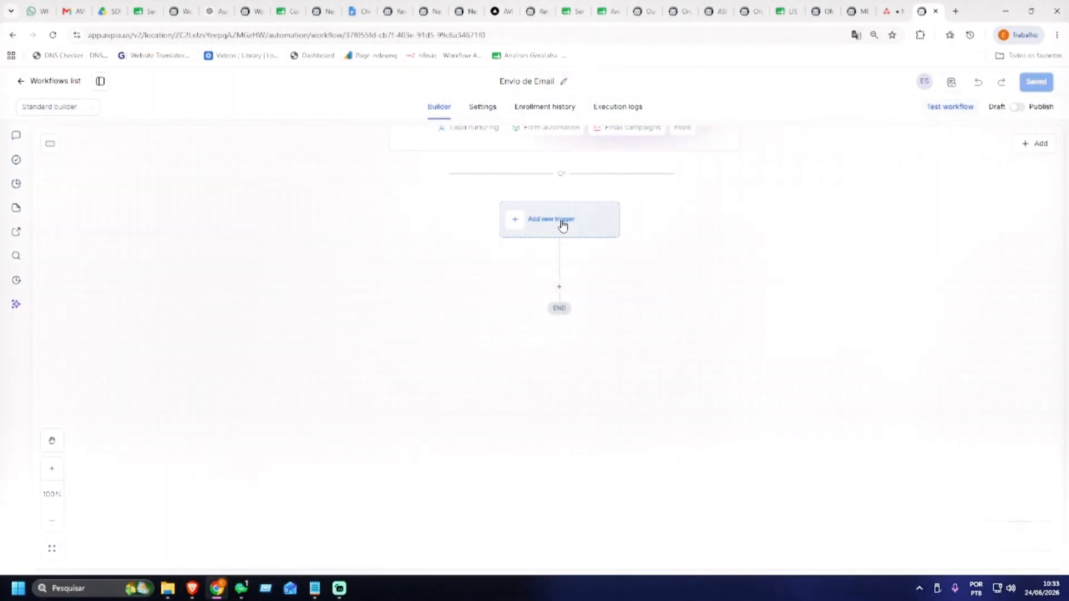
{"action": "left_click", "coordinate": [563, 223]}
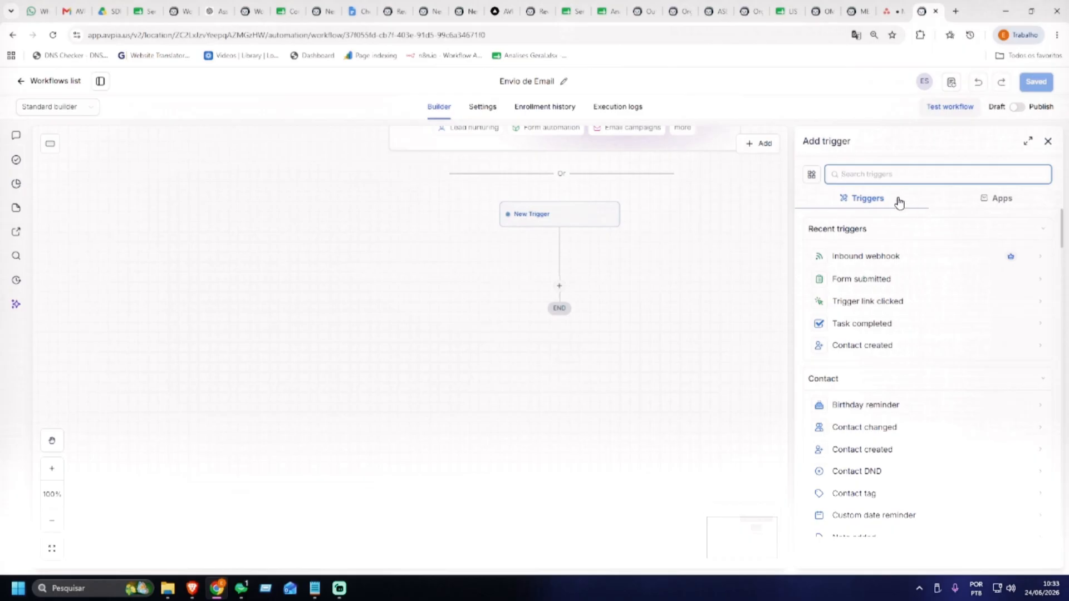
{"action": "type", "text": "fom"}
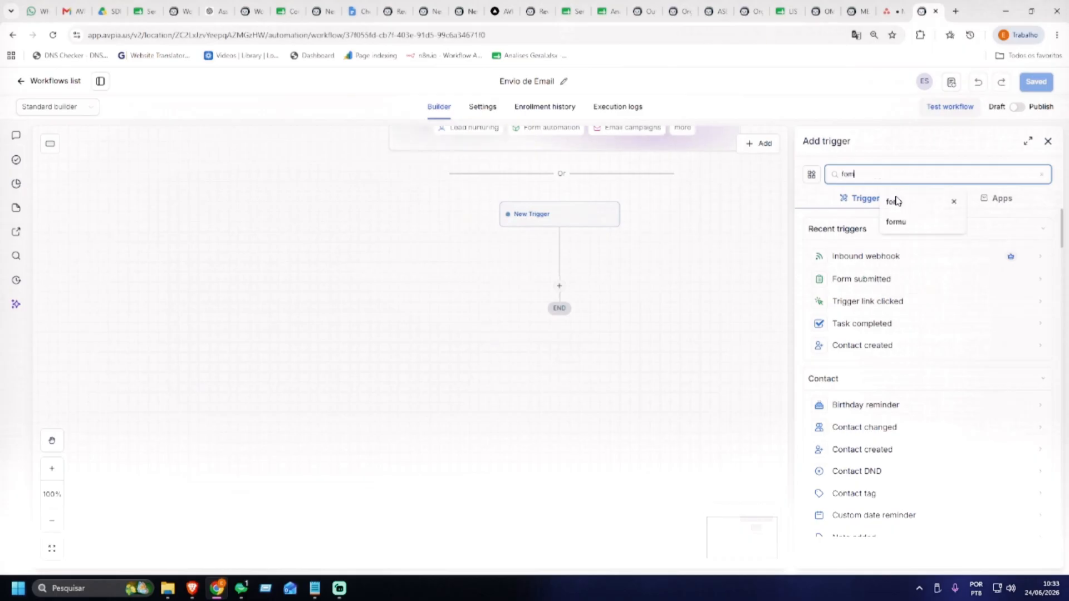
{"action": "type", "text": "rm"}
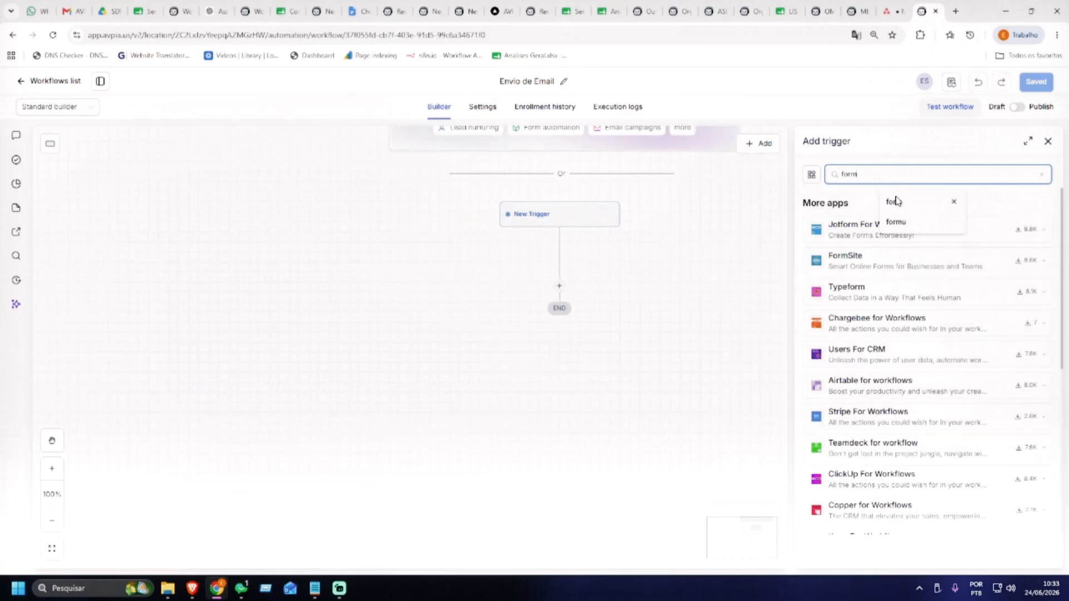
{"action": "left_click", "coordinate": [874, 253]}
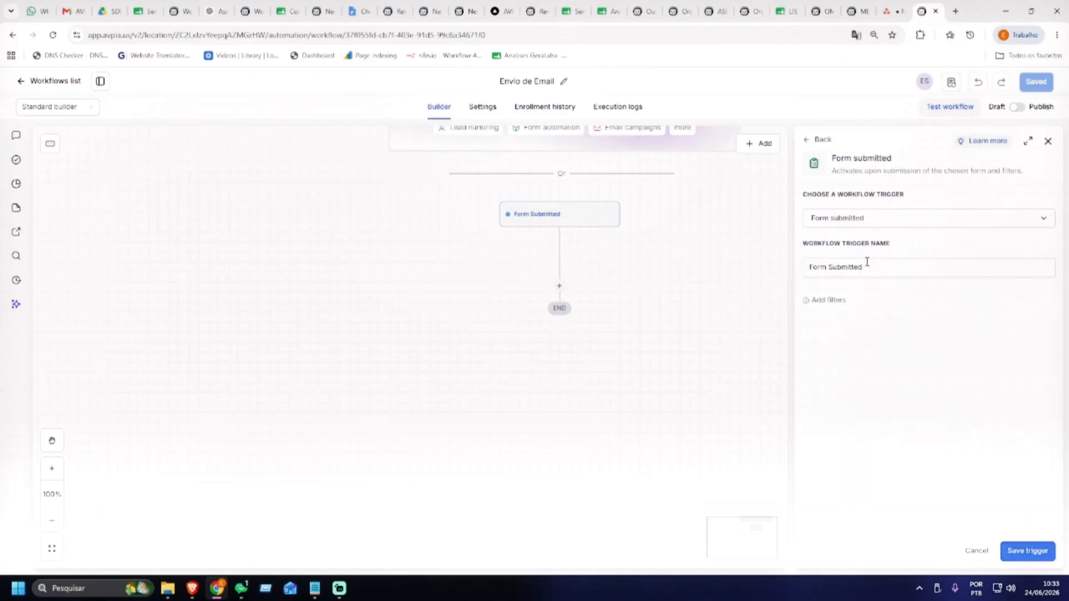
{"action": "triple_click", "coordinate": [884, 269]}
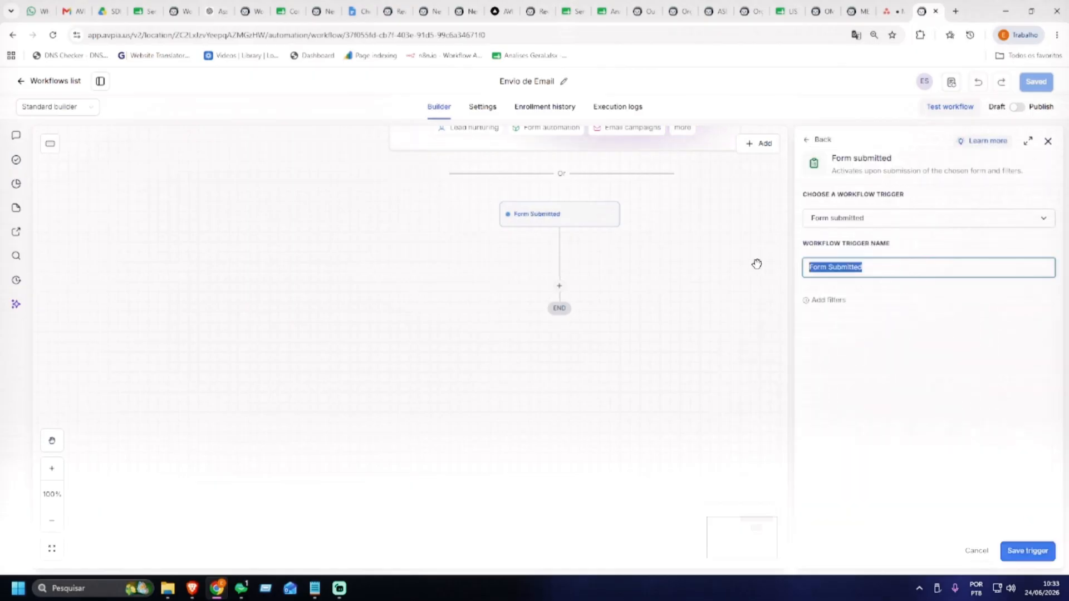
{"action": "type", "text": "No"}
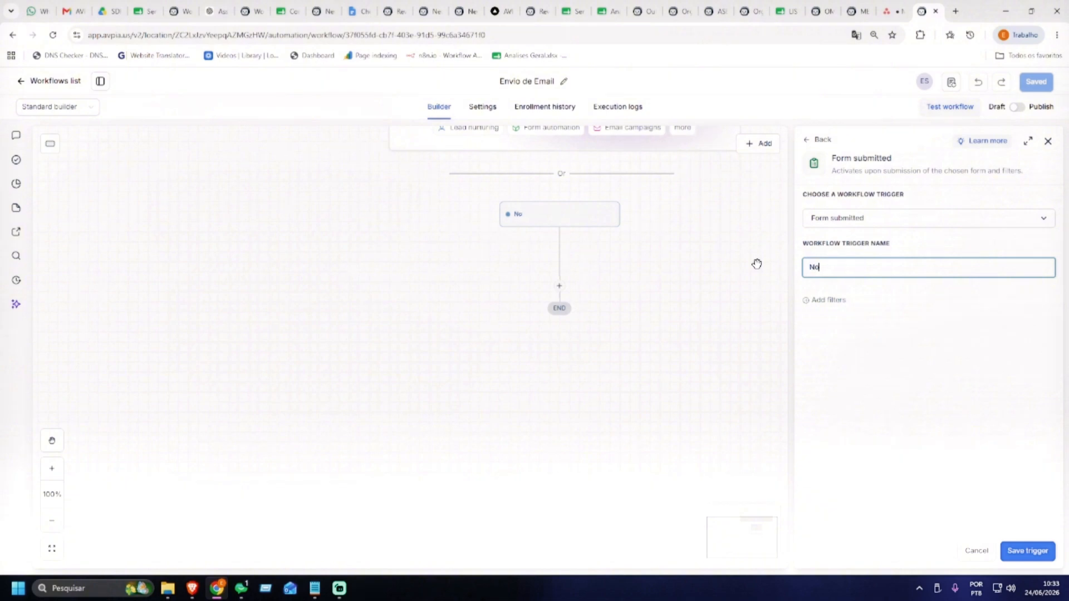
{"action": "type", "text": "vo Formul"}
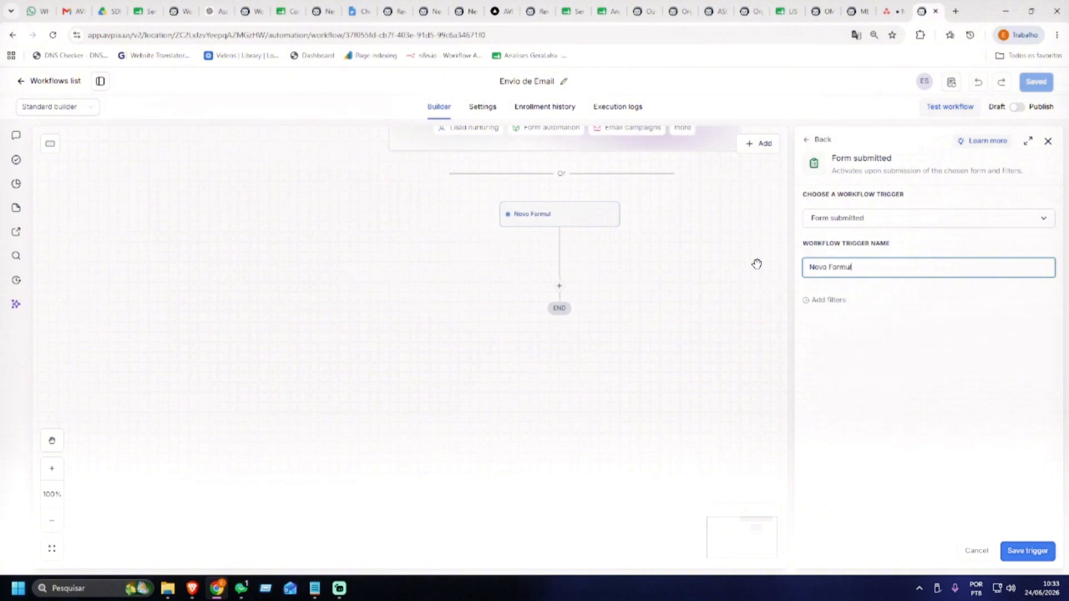
{"action": "type", "text": "ário Enviado"}
Add a trigger filter Porte contains phrase 50, then change its filter field
{"action": "left_click", "coordinate": [827, 301]}
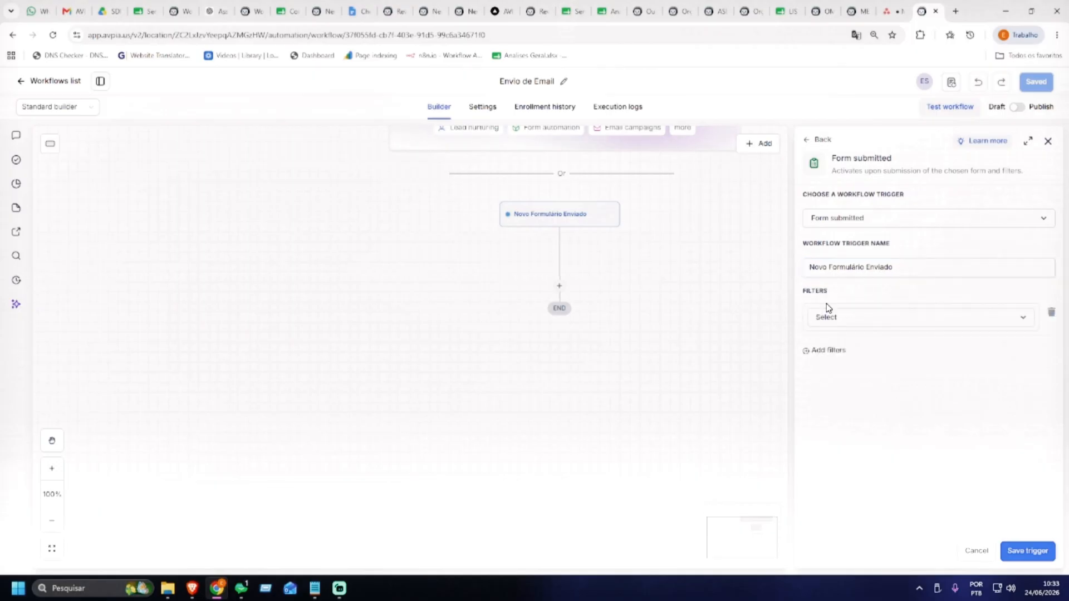
{"action": "left_click", "coordinate": [845, 318]}
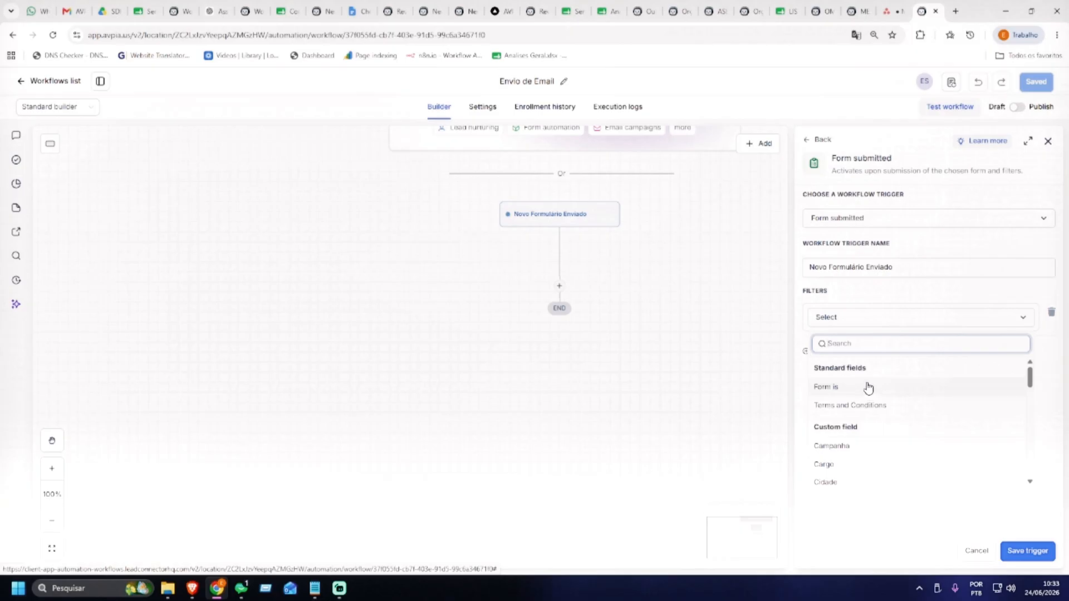
{"action": "scroll", "coordinate": [868, 388], "scroll_direction": "down", "scroll_amount": 3}
{"action": "scroll", "coordinate": [869, 389], "scroll_direction": "down", "scroll_amount": 3}
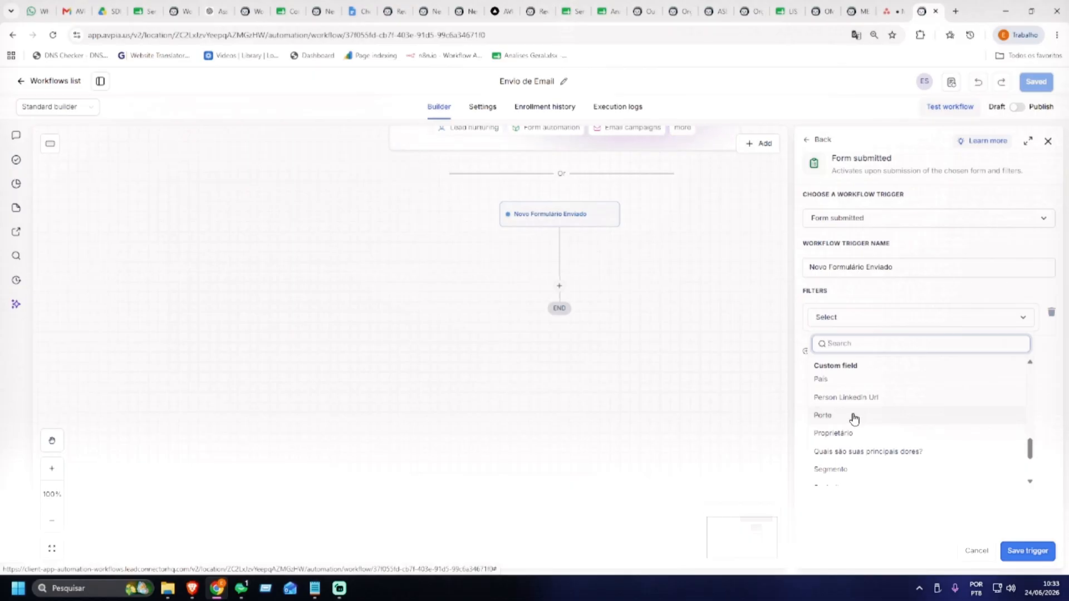
{"action": "left_click", "coordinate": [853, 418]}
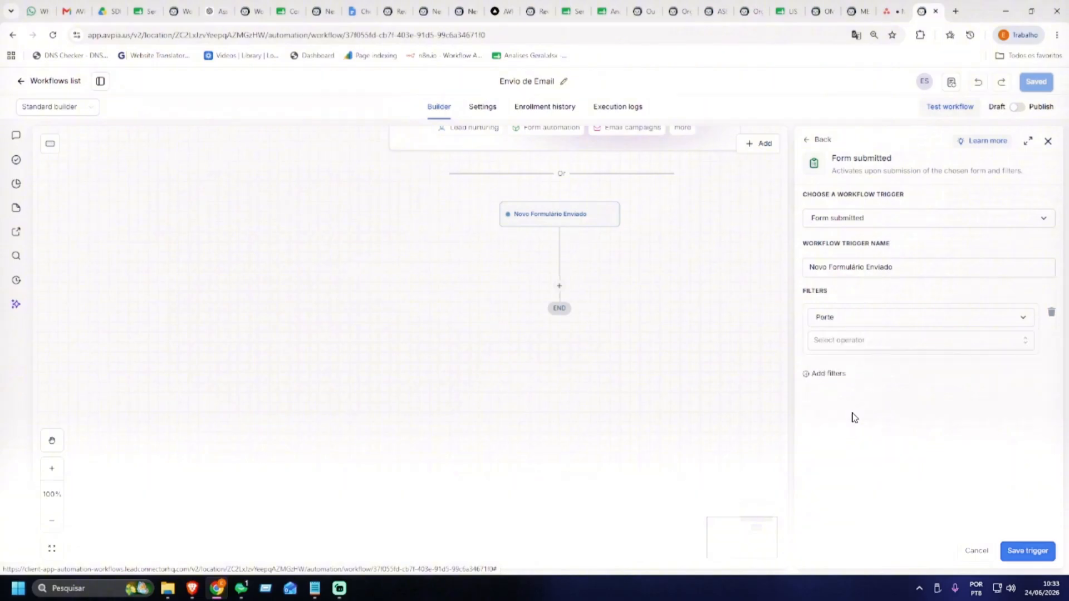
{"action": "left_click", "coordinate": [903, 344]}
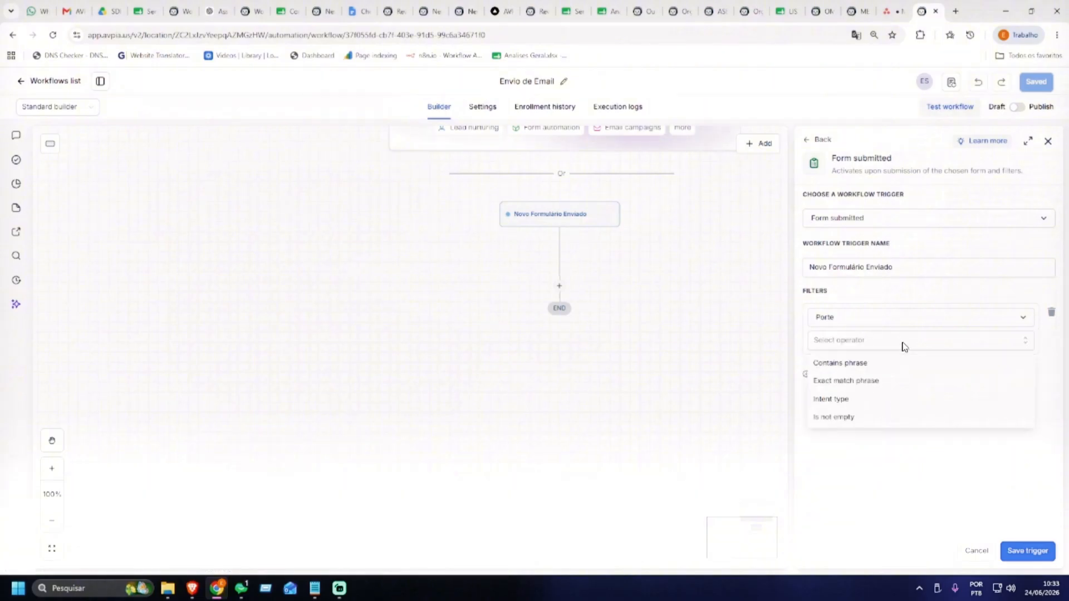
{"action": "left_click", "coordinate": [867, 365]}
{"action": "type", "text": "50"}
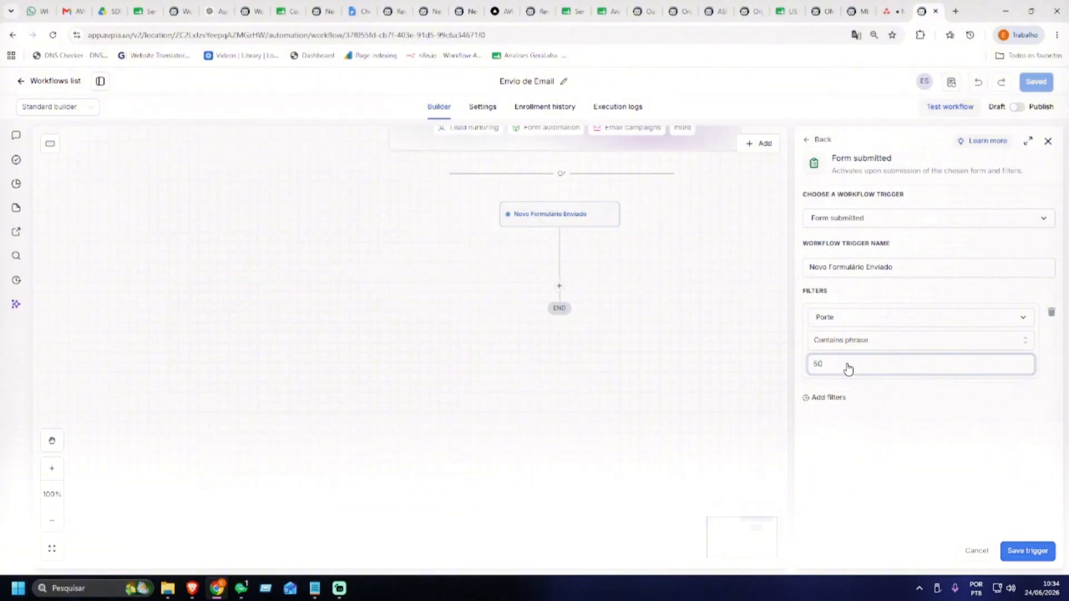
{"action": "left_click", "coordinate": [840, 318]}
Filter the trigger to submissions of Form 0
{"action": "left_click", "coordinate": [844, 388]}
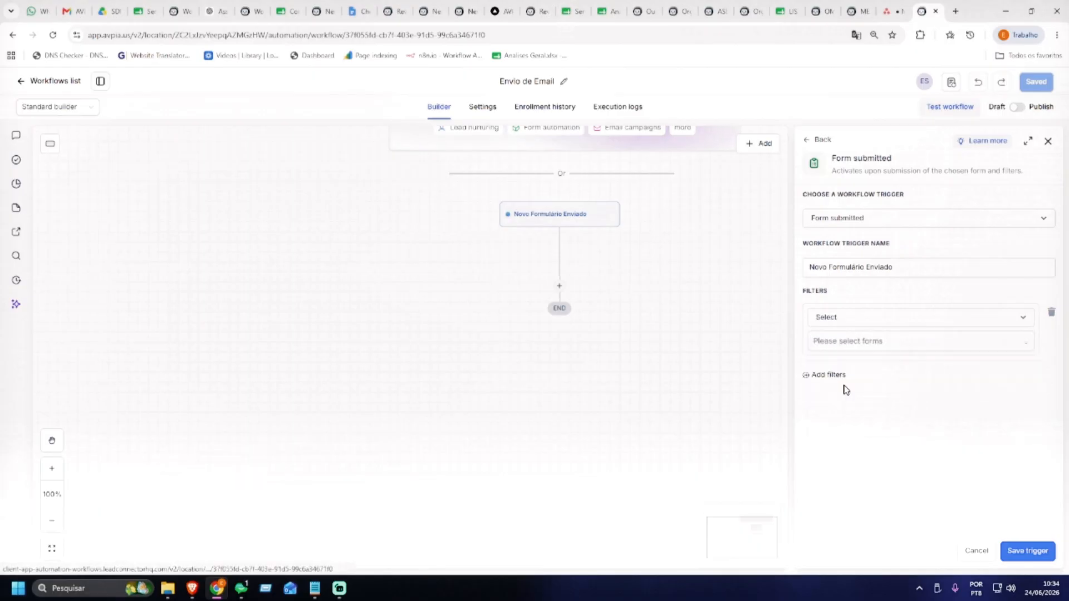
{"action": "left_click", "coordinate": [853, 350]}
{"action": "left_click", "coordinate": [852, 364]}
{"action": "left_click", "coordinate": [899, 437]}
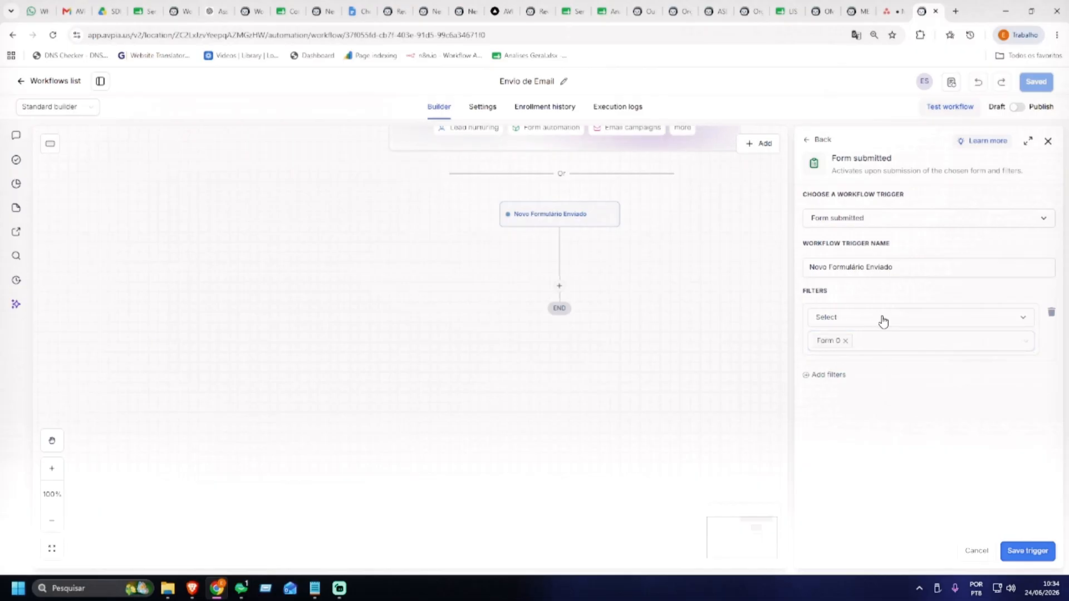
Add a second filter: Campanha exact match Campanha_2026
{"action": "left_click", "coordinate": [840, 377]}
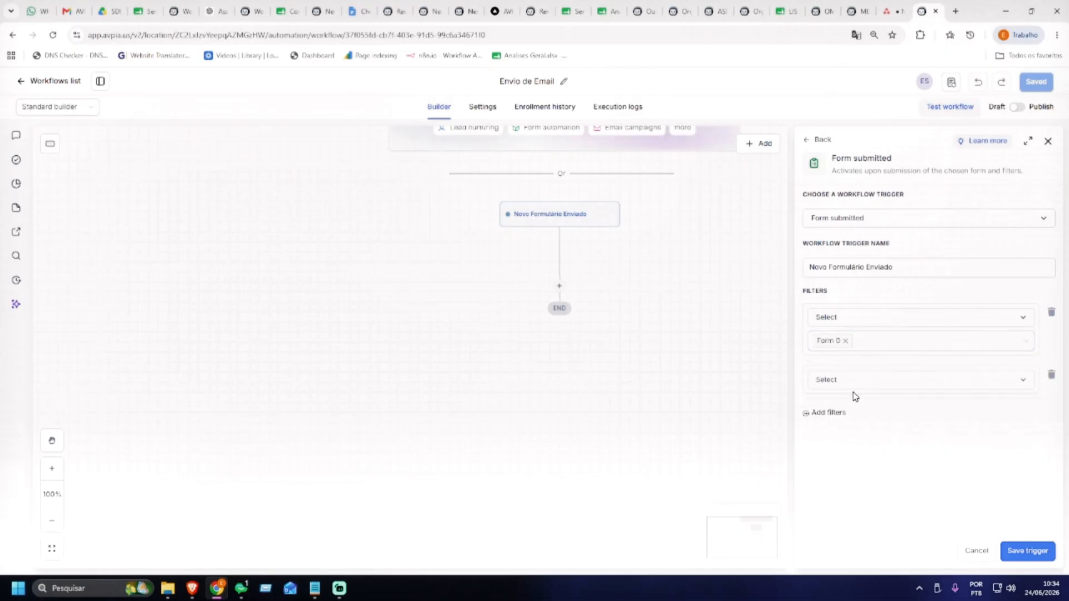
{"action": "left_click", "coordinate": [855, 385]}
{"action": "scroll", "coordinate": [873, 447], "scroll_direction": "down", "scroll_amount": 2}
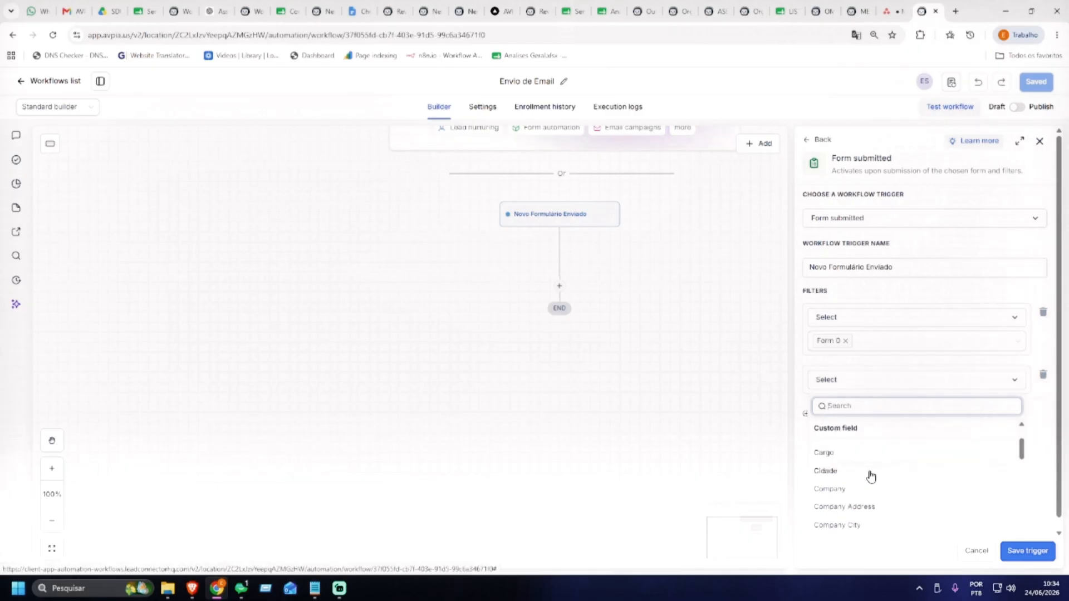
{"action": "scroll", "coordinate": [869, 475], "scroll_direction": "up", "scroll_amount": 1}
{"action": "left_click", "coordinate": [848, 492]}
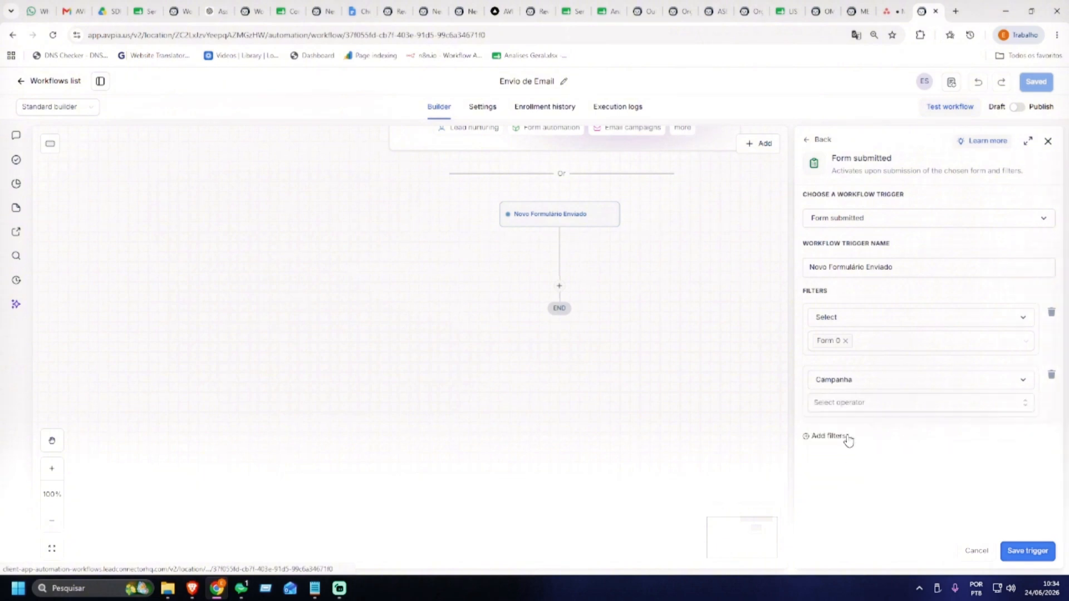
{"action": "left_click", "coordinate": [857, 403]}
{"action": "left_click", "coordinate": [854, 449]}
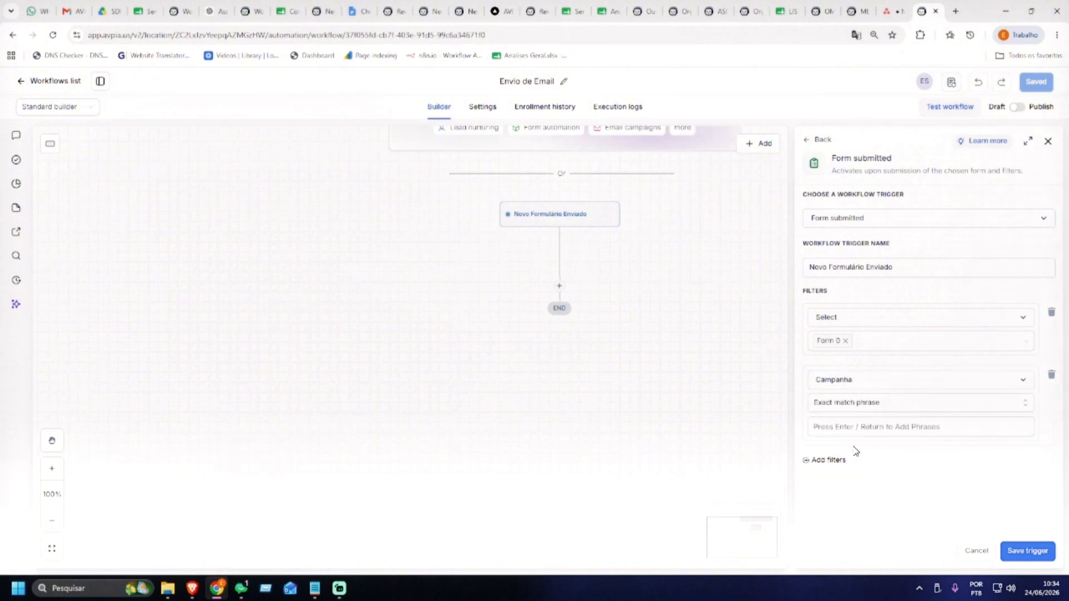
{"action": "left_click", "coordinate": [854, 435]}
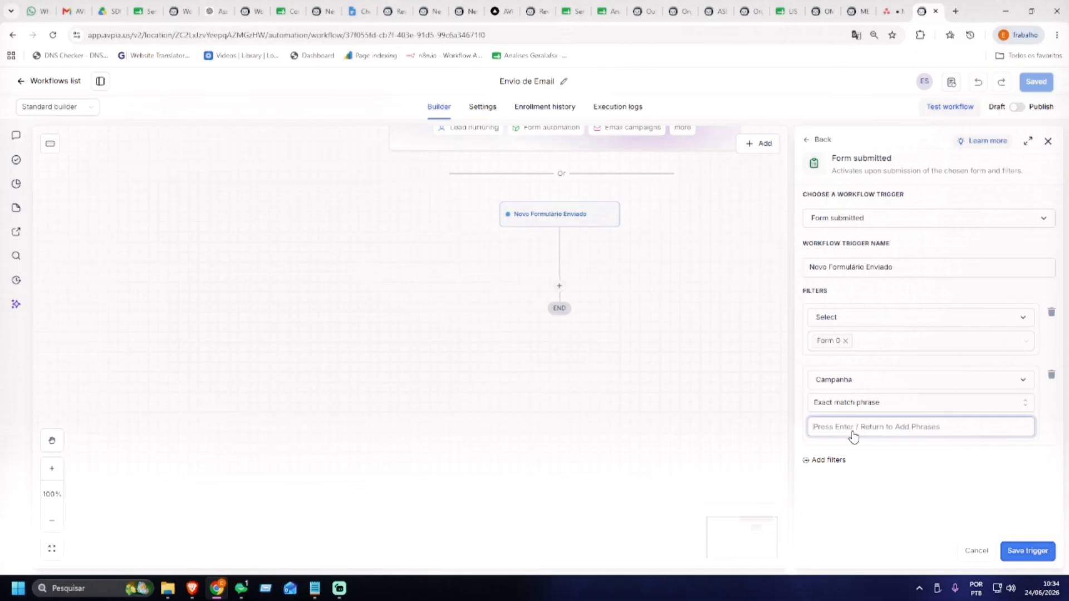
{"action": "type", "text": "Co"}
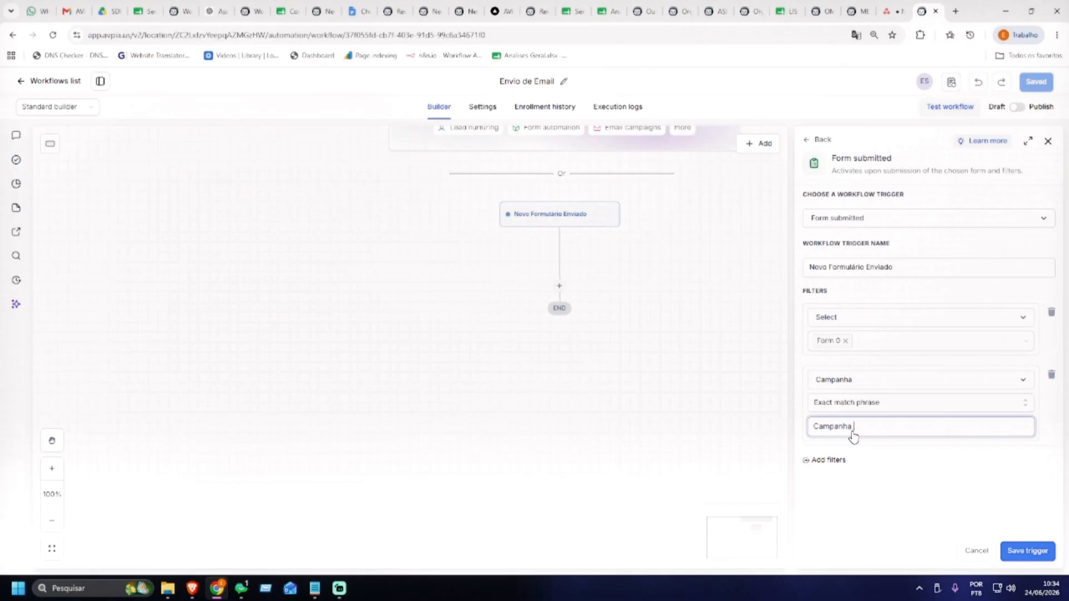
{"action": "left_click", "coordinate": [902, 463]}
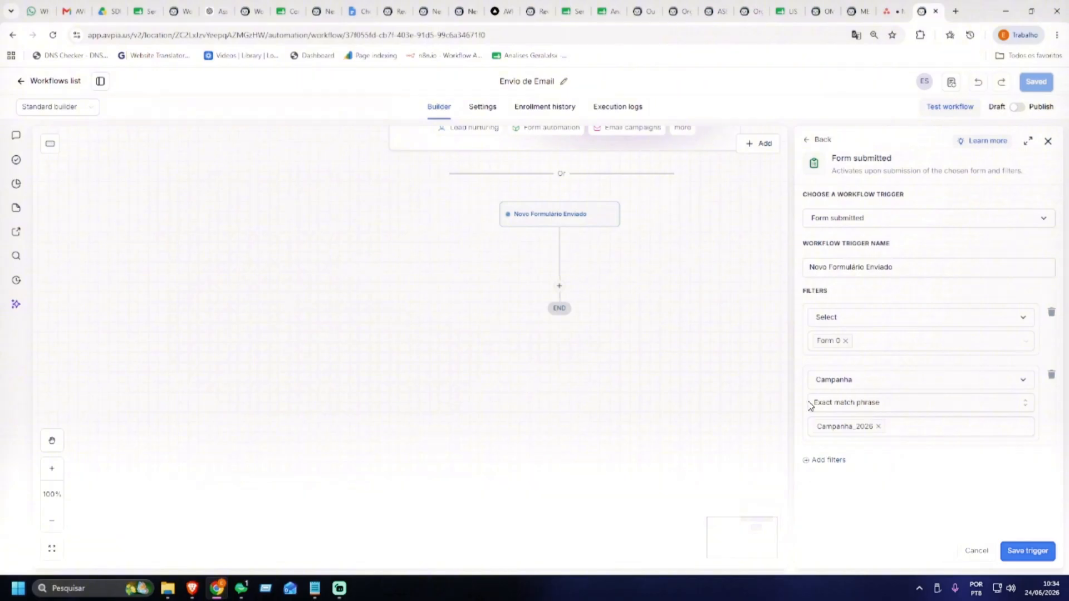
Review the Campanha filter's comparison, then delete that filter
{"action": "left_click", "coordinate": [875, 406]}
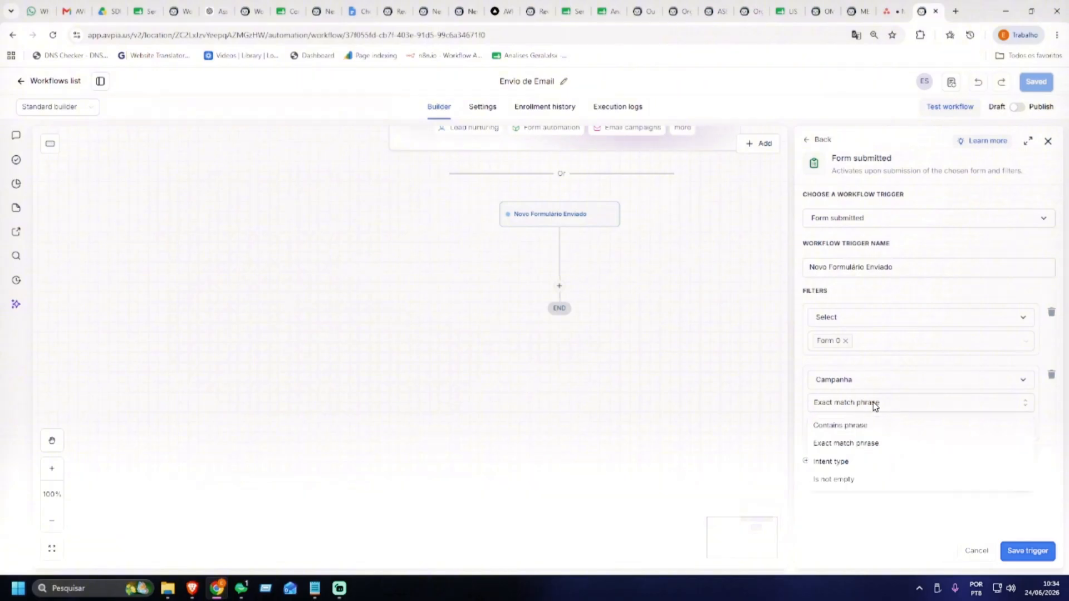
{"action": "left_click", "coordinate": [900, 370]}
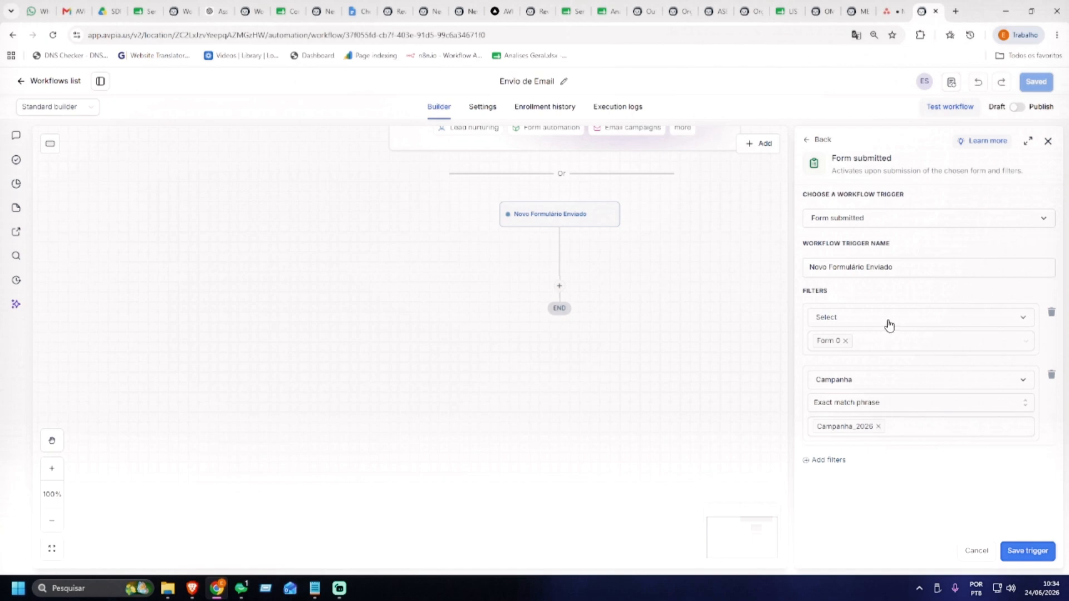
{"action": "left_click", "coordinate": [872, 429]}
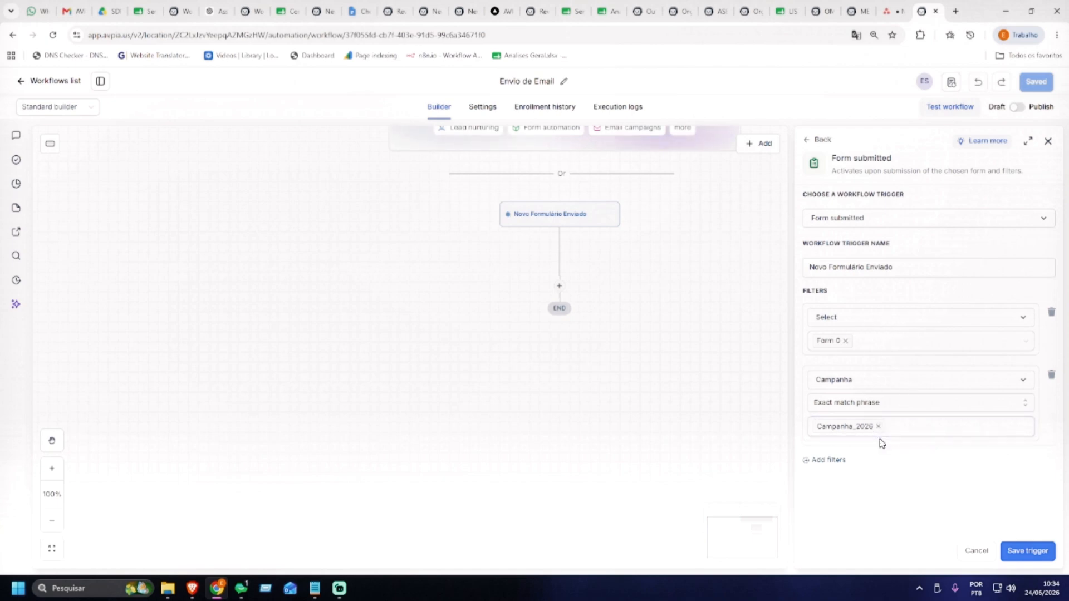
{"action": "left_click", "coordinate": [1053, 376]}
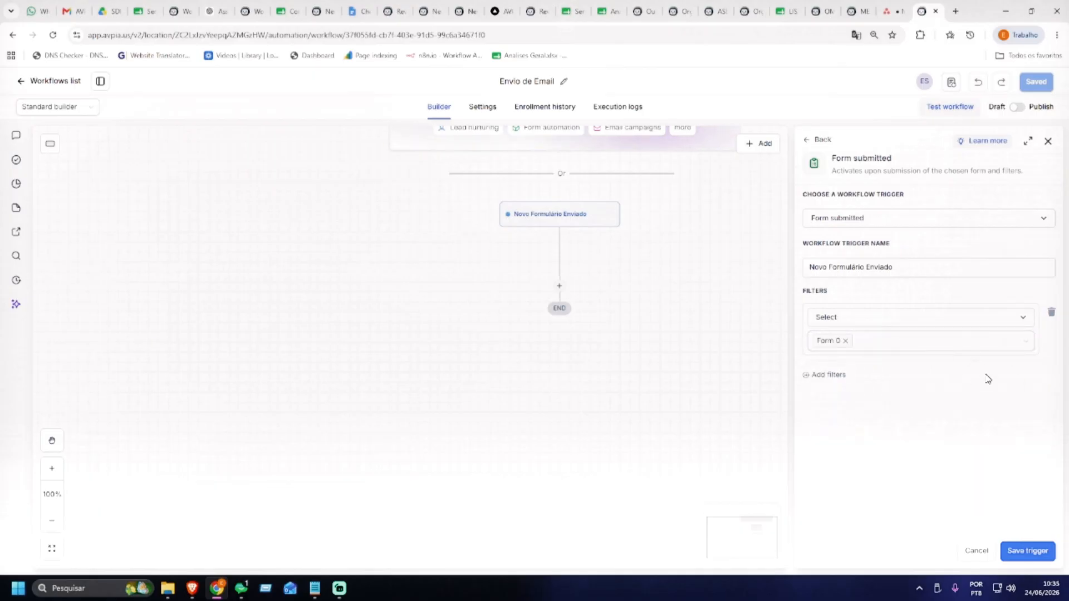
Save the Form 0 trigger and duplicate it as 'Copy of Novo Formulário Enviado'
{"action": "left_click_drag", "start_coordinate": [617, 298], "coordinate": [559, 287]}
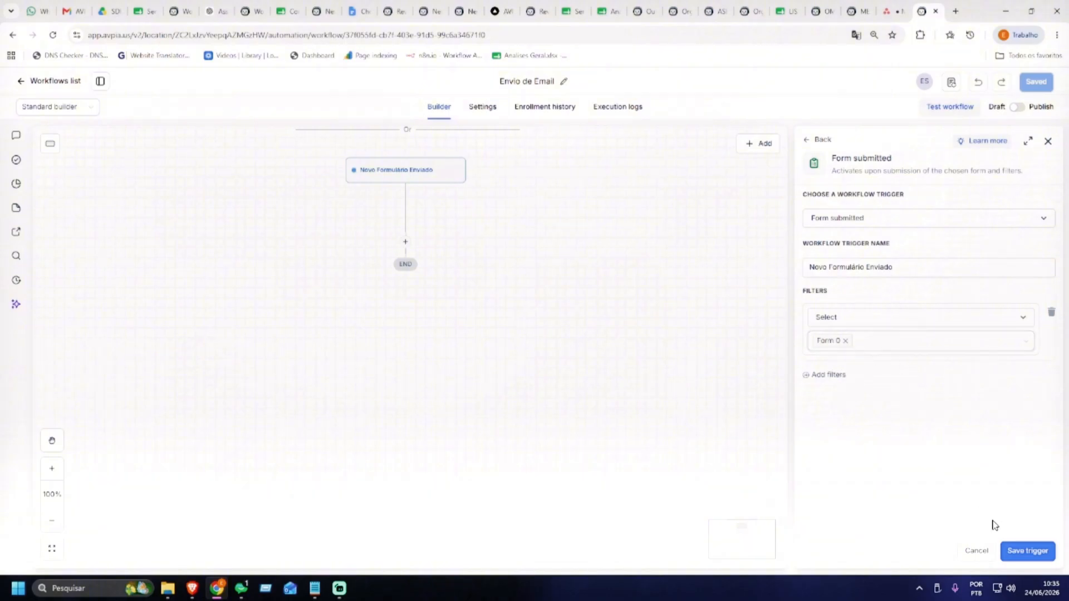
{"action": "left_click", "coordinate": [1028, 551]}
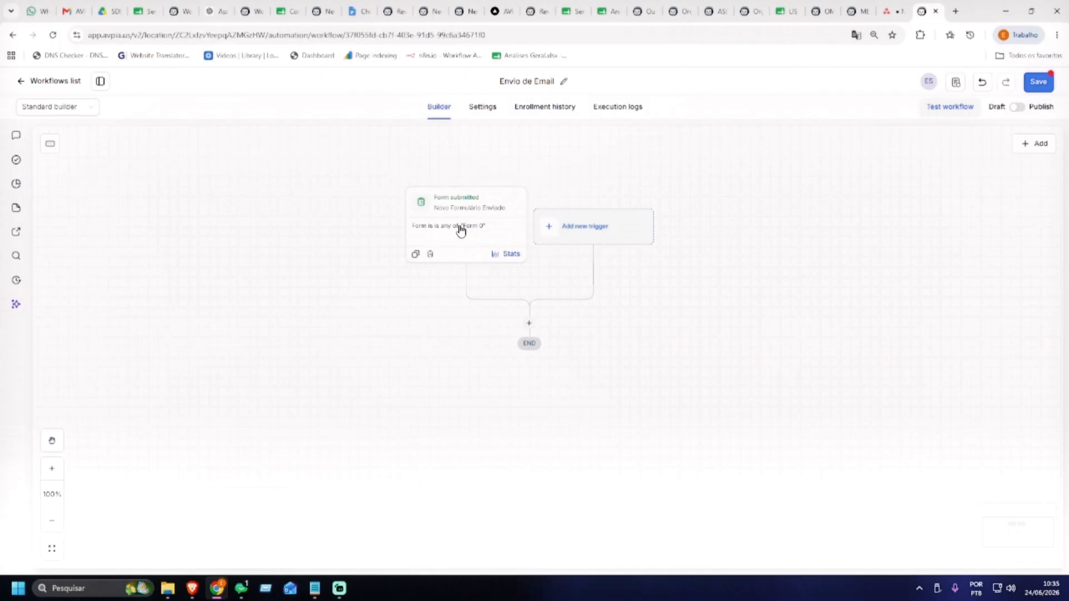
{"action": "left_click", "coordinate": [619, 231]}
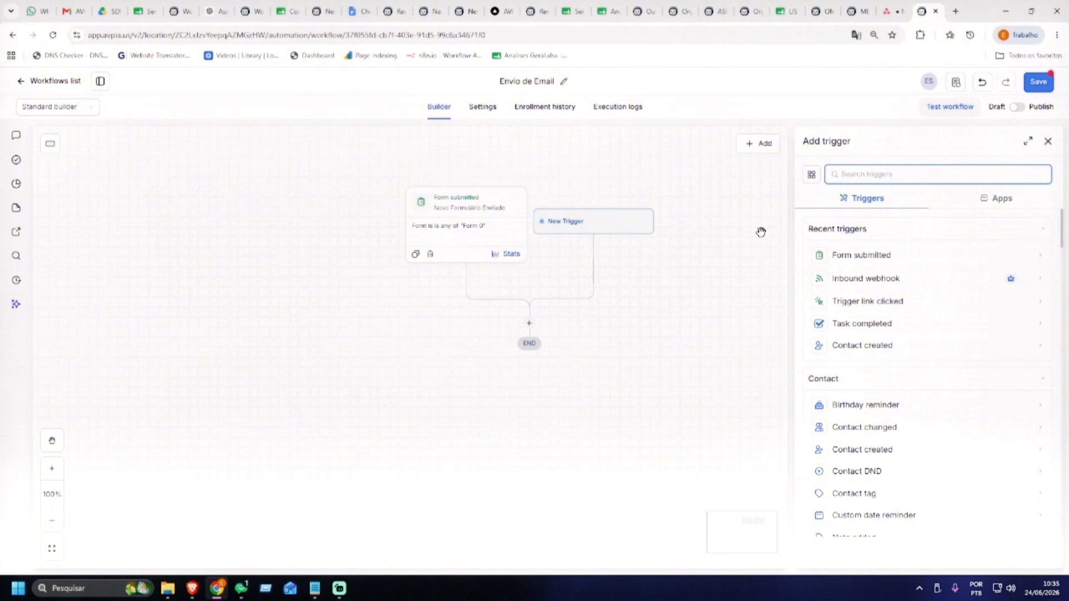
{"action": "left_click", "coordinate": [415, 254]}
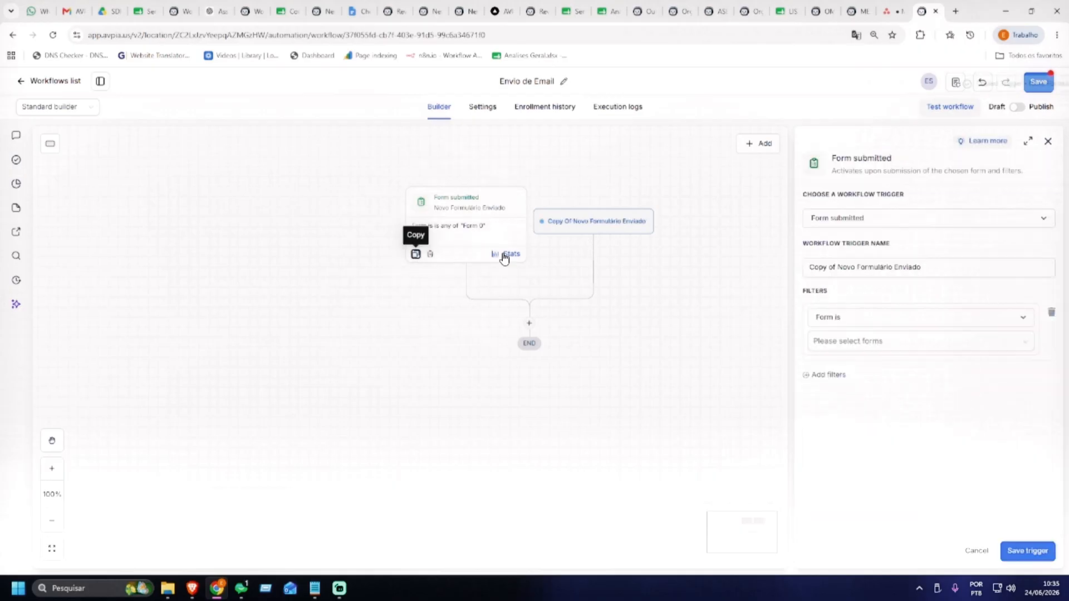
{"action": "left_click_drag", "start_coordinate": [926, 268], "coordinate": [771, 262]}
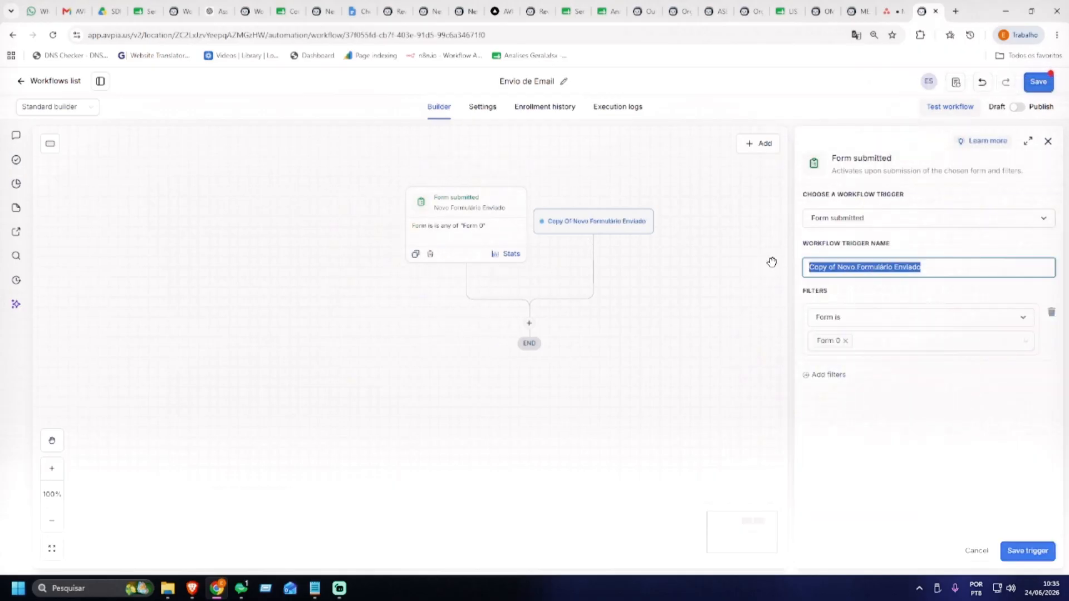
Rename the copied trigger to 'Novo Formulário Enviado - Porte 50+'
{"action": "left_click", "coordinate": [833, 269]}
{"action": "left_click_drag", "start_coordinate": [837, 267], "coordinate": [788, 263]}
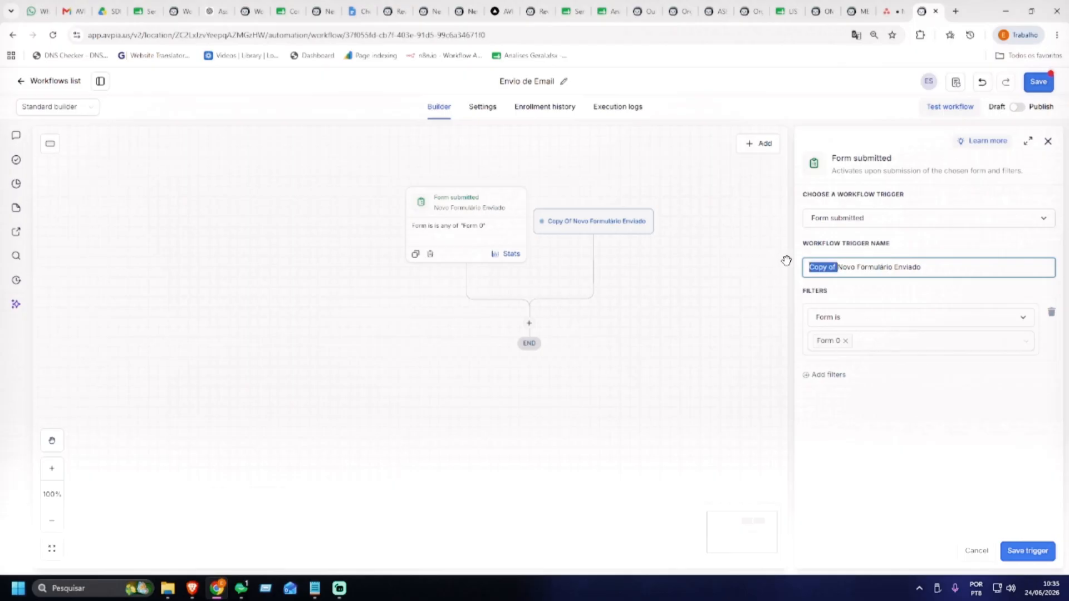
{"action": "key", "text": "BackSpace"}
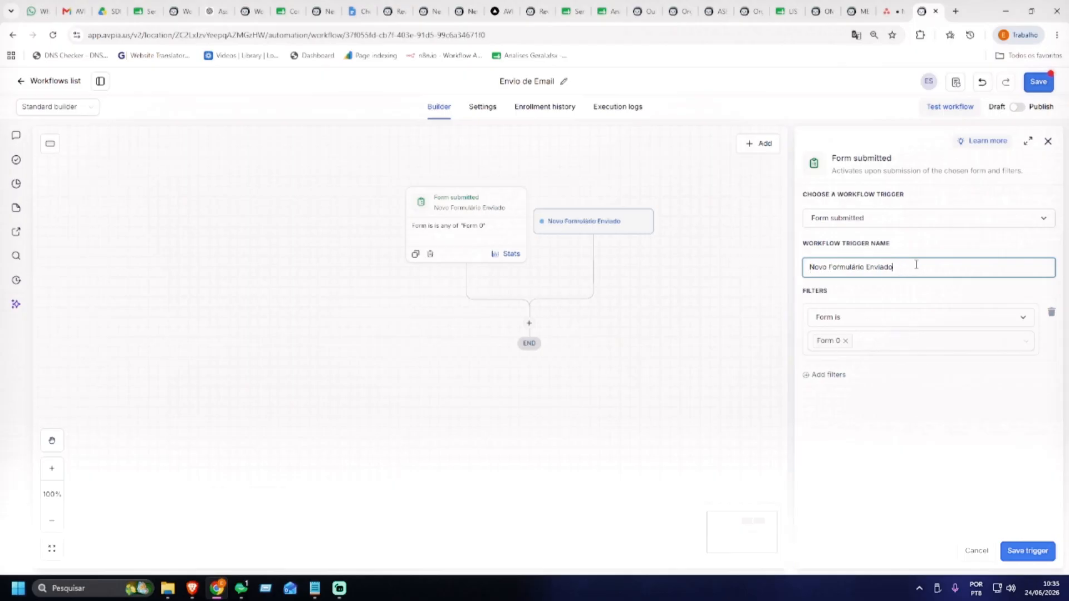
{"action": "type", "text": "Porte 50+"}
Add a Porte is not empty filter and start a third filter
{"action": "left_click", "coordinate": [835, 374]}
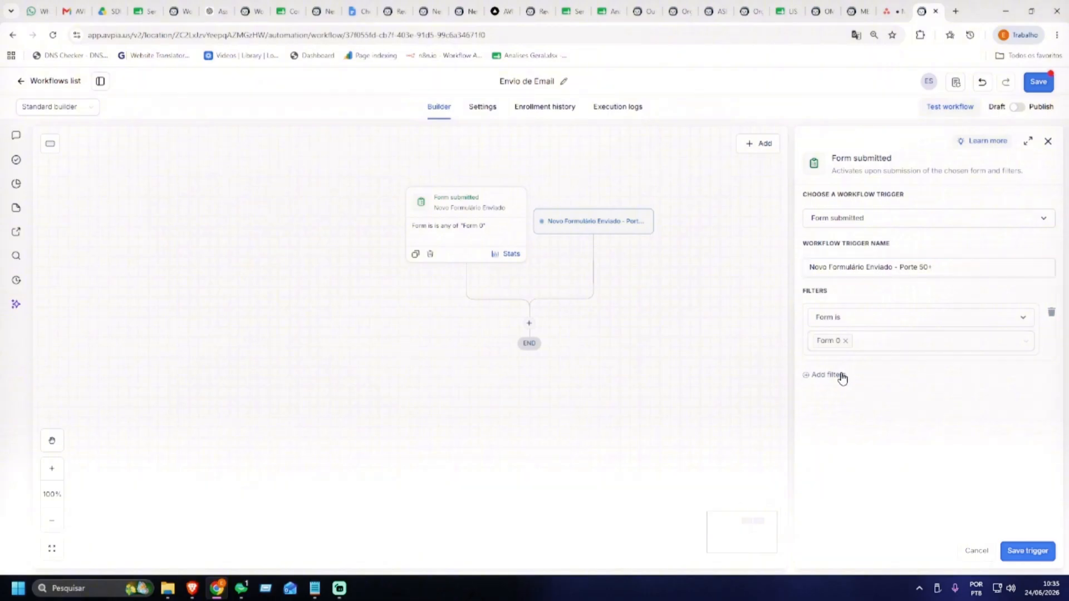
{"action": "left_click", "coordinate": [844, 383]}
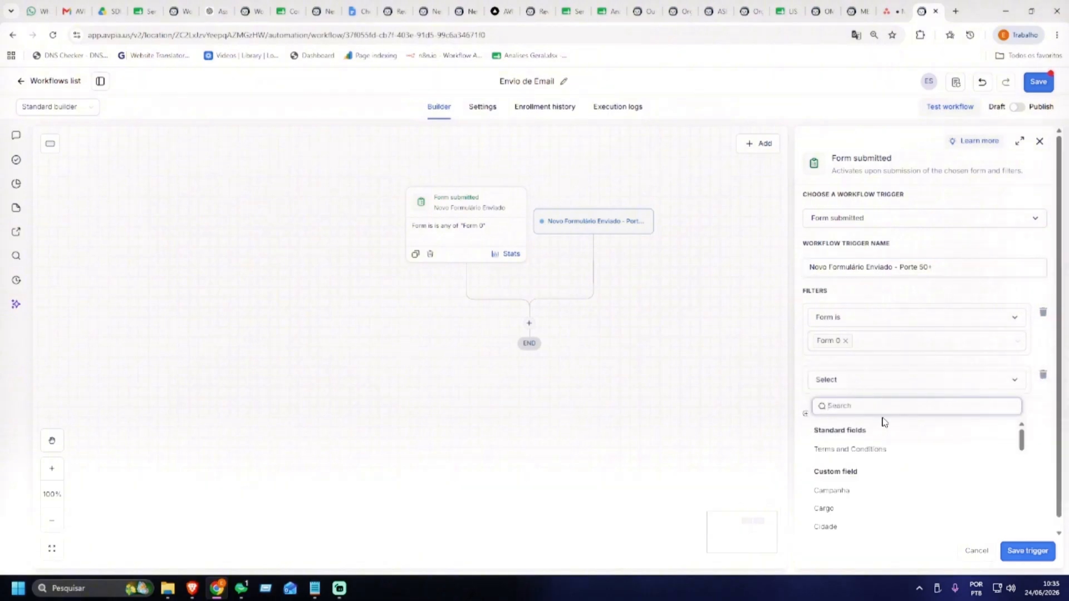
{"action": "type", "text": "por"}
{"action": "left_click", "coordinate": [852, 449]}
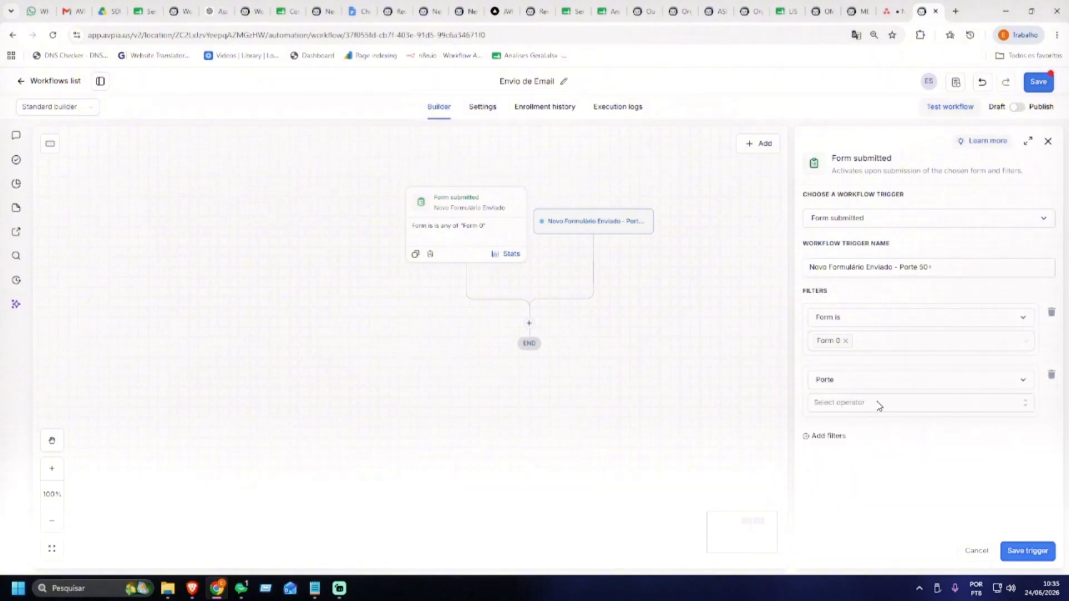
{"action": "left_click", "coordinate": [876, 404]}
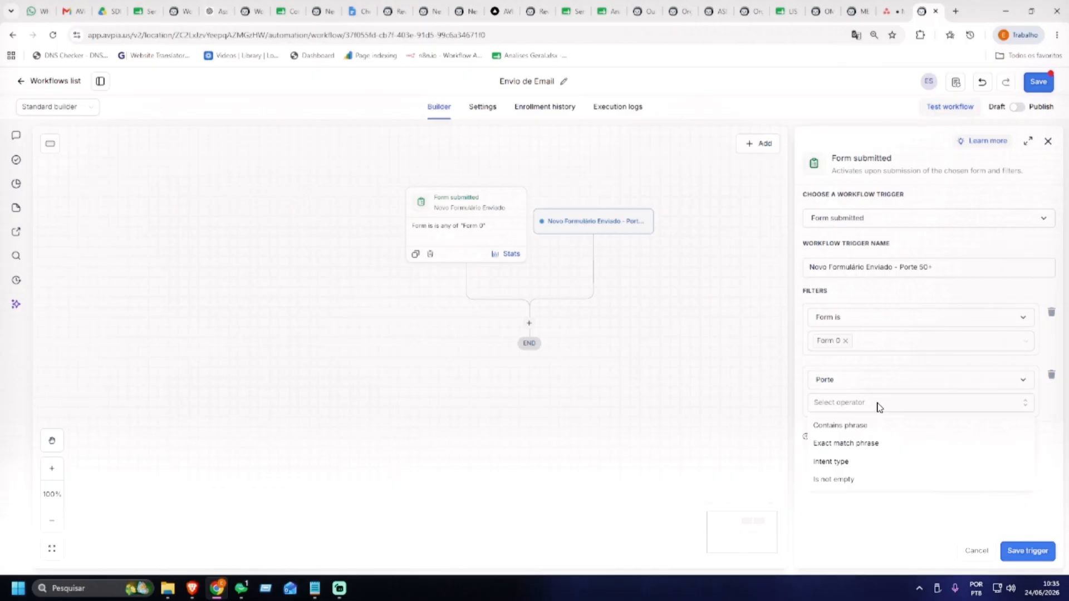
{"action": "left_click", "coordinate": [870, 480]}
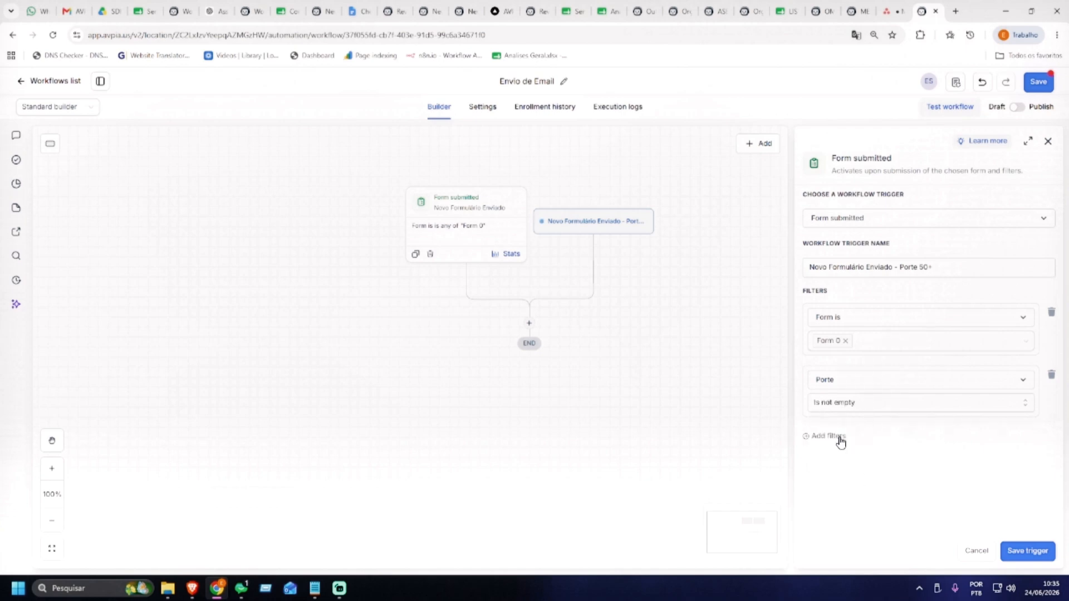
{"action": "left_click", "coordinate": [839, 437]}
Add a Porte contains phrase 500 filter to the second trigger
{"action": "left_click", "coordinate": [1050, 440]}
{"action": "left_click", "coordinate": [837, 437]}
{"action": "left_click", "coordinate": [843, 445]}
{"action": "type", "text": "por"}
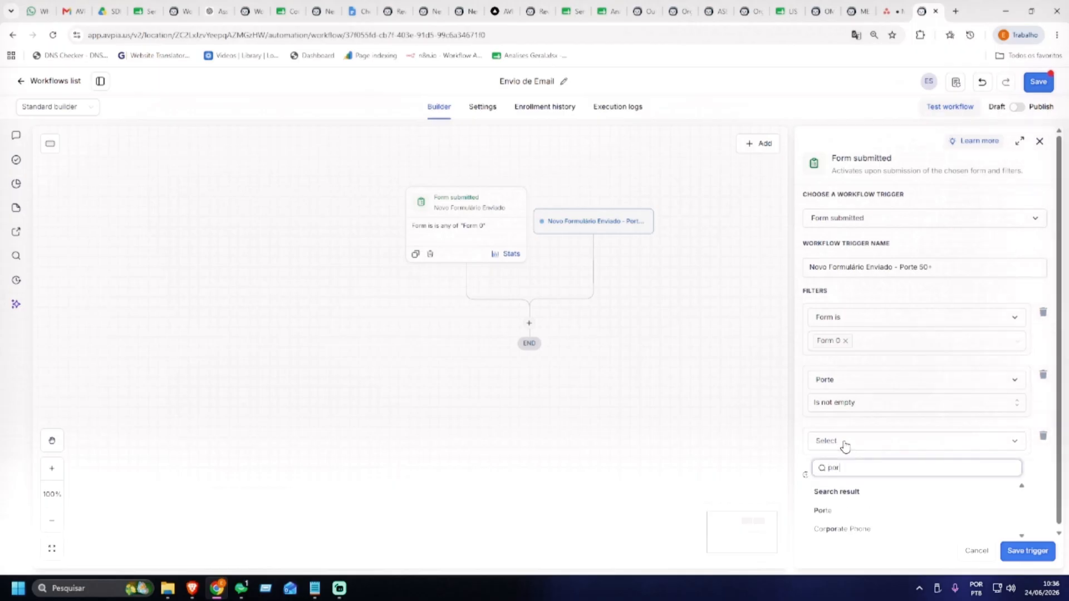
{"action": "left_click", "coordinate": [839, 511]}
{"action": "left_click", "coordinate": [886, 468]}
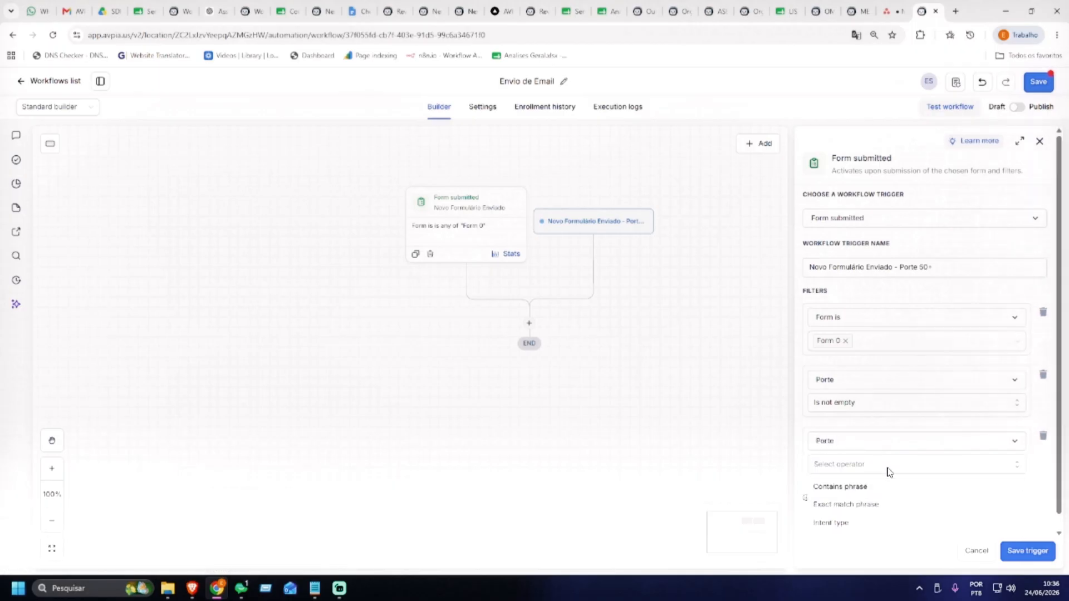
{"action": "left_click", "coordinate": [867, 488]}
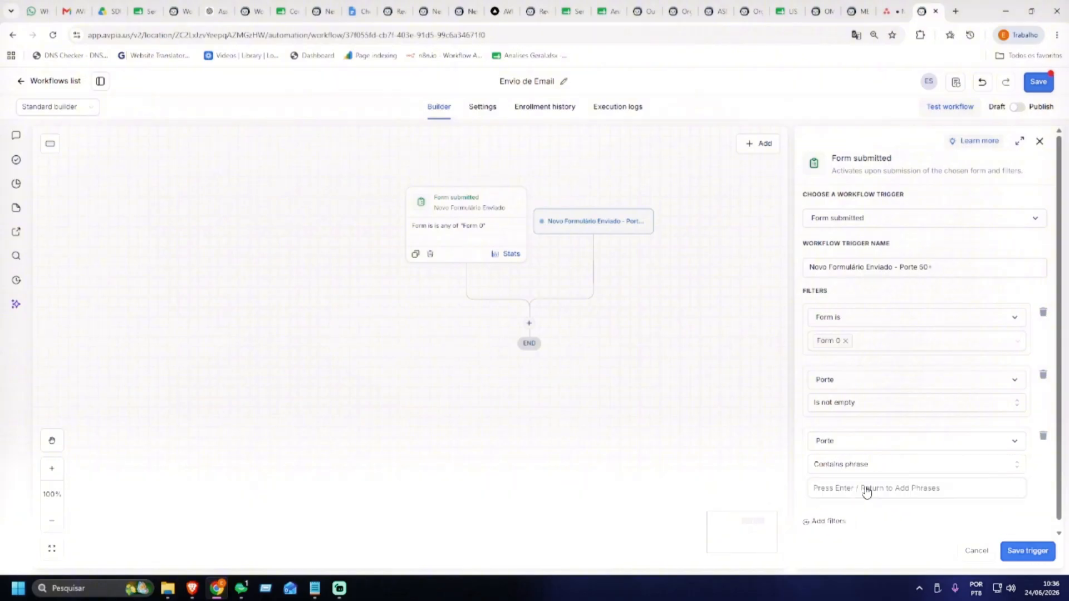
{"action": "left_click", "coordinate": [882, 482]}
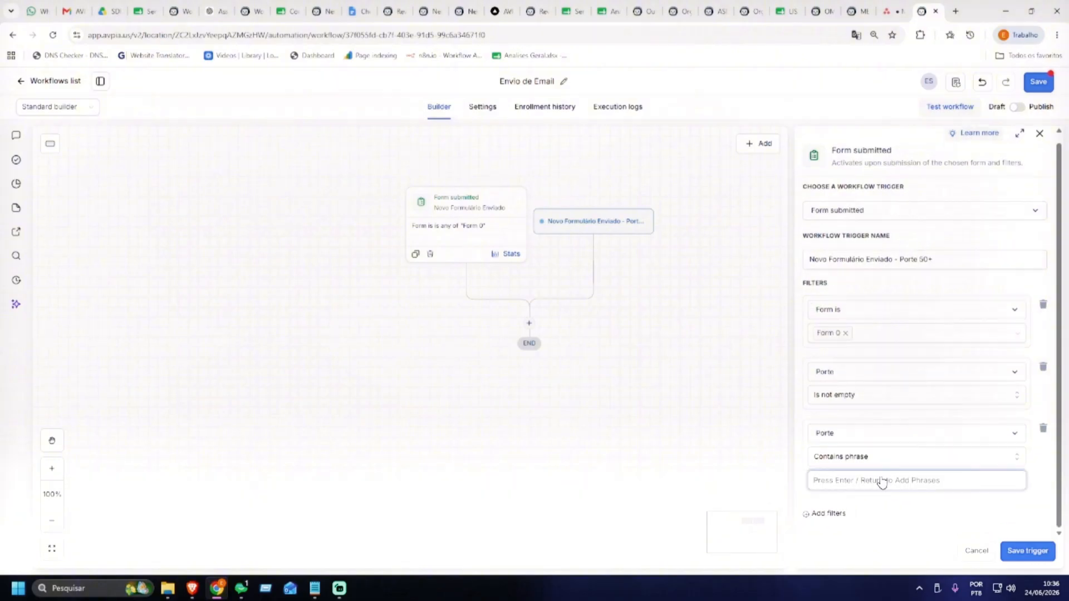
{"action": "type", "text": "500"}
{"action": "left_click", "coordinate": [872, 516]}
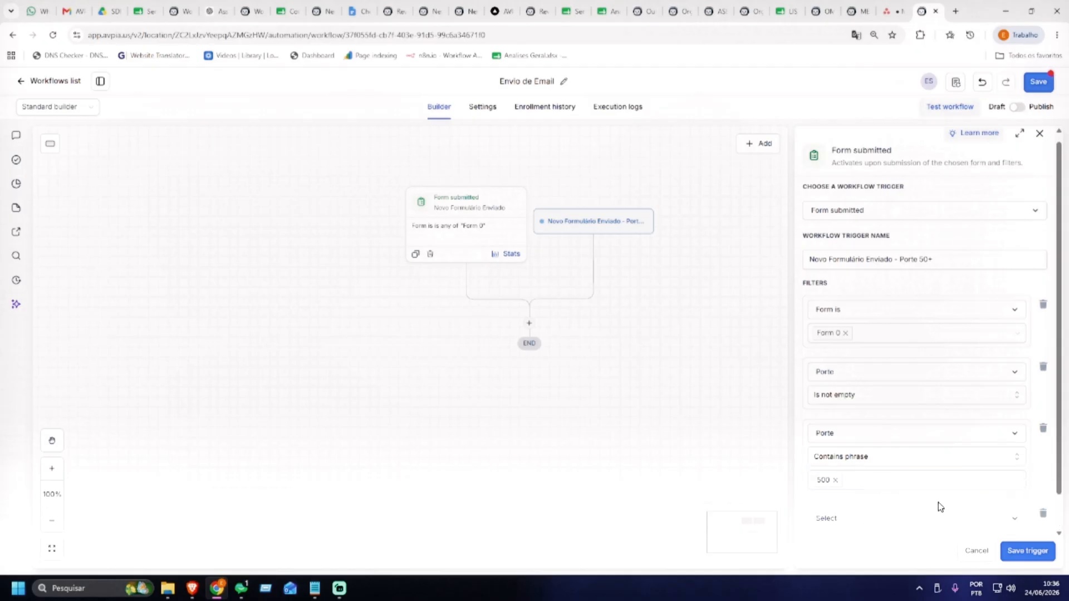
Delete the empty and Porte is not empty filters, then save the trigger
{"action": "left_click", "coordinate": [1044, 516]}
{"action": "left_click", "coordinate": [1042, 368]}
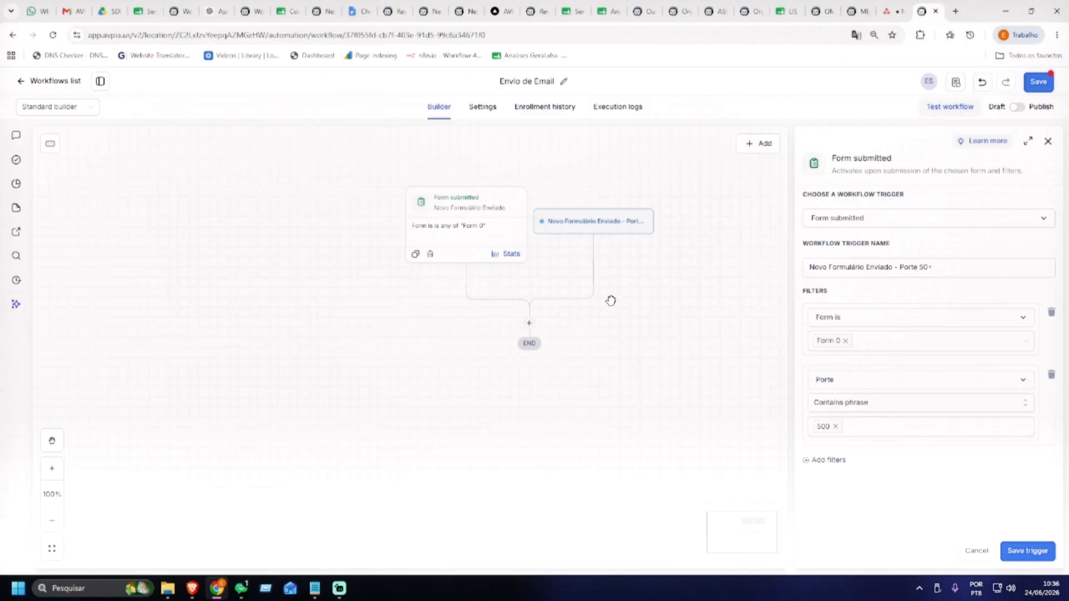
{"action": "left_click", "coordinate": [821, 432]}
{"action": "left_click", "coordinate": [1018, 550]}
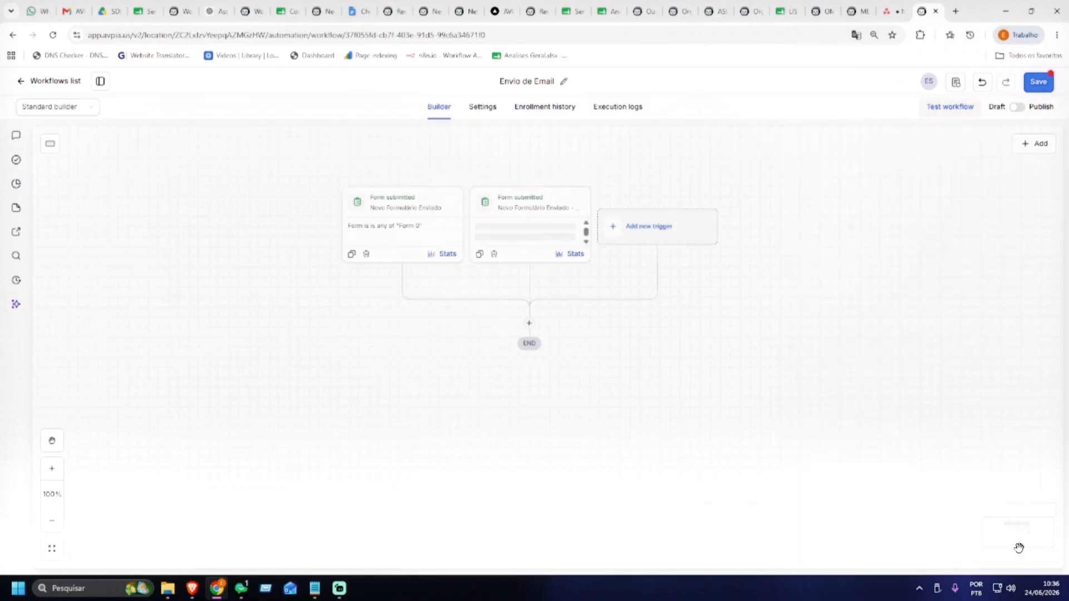
Give the first trigger a Porte contains phrase 100 filter, save it and the workflow
{"action": "left_click", "coordinate": [409, 228]}
{"action": "left_click", "coordinate": [835, 376]}
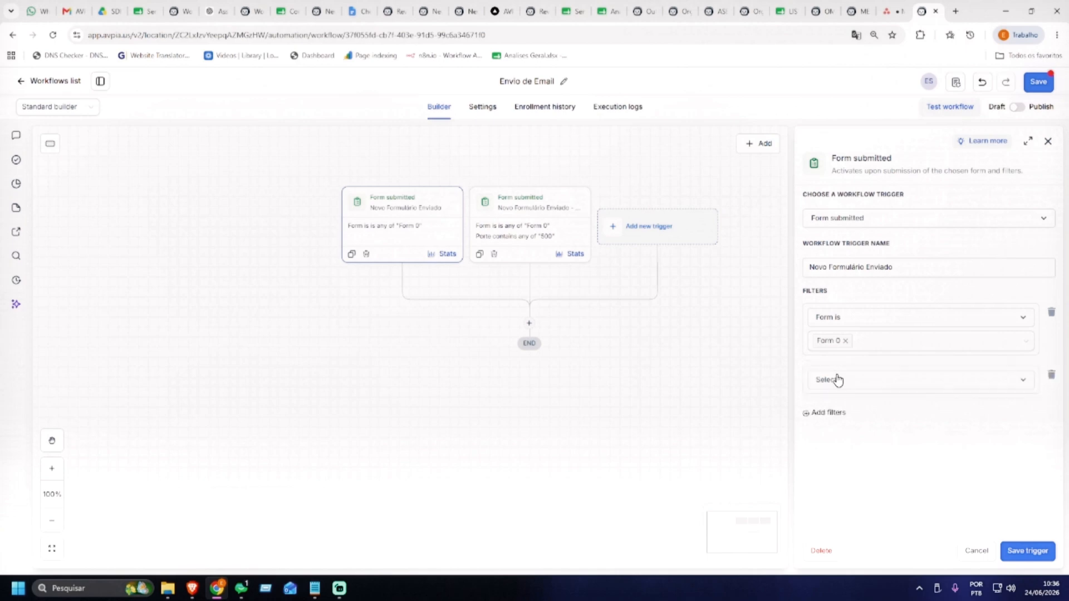
{"action": "left_click", "coordinate": [872, 384]}
{"action": "type", "text": "port"}
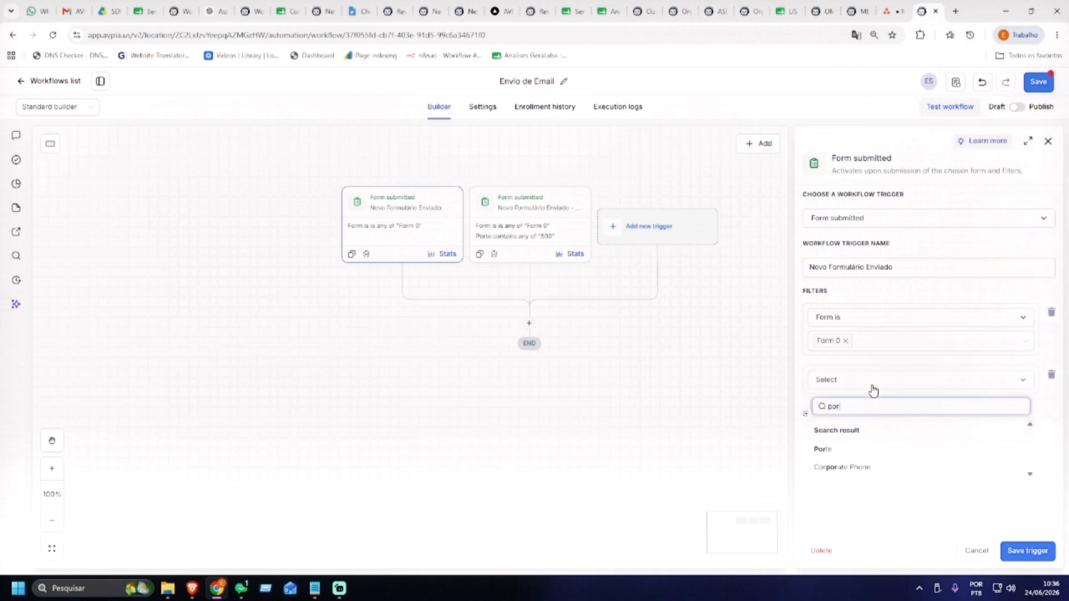
{"action": "left_click", "coordinate": [839, 451]}
{"action": "left_click", "coordinate": [857, 408]}
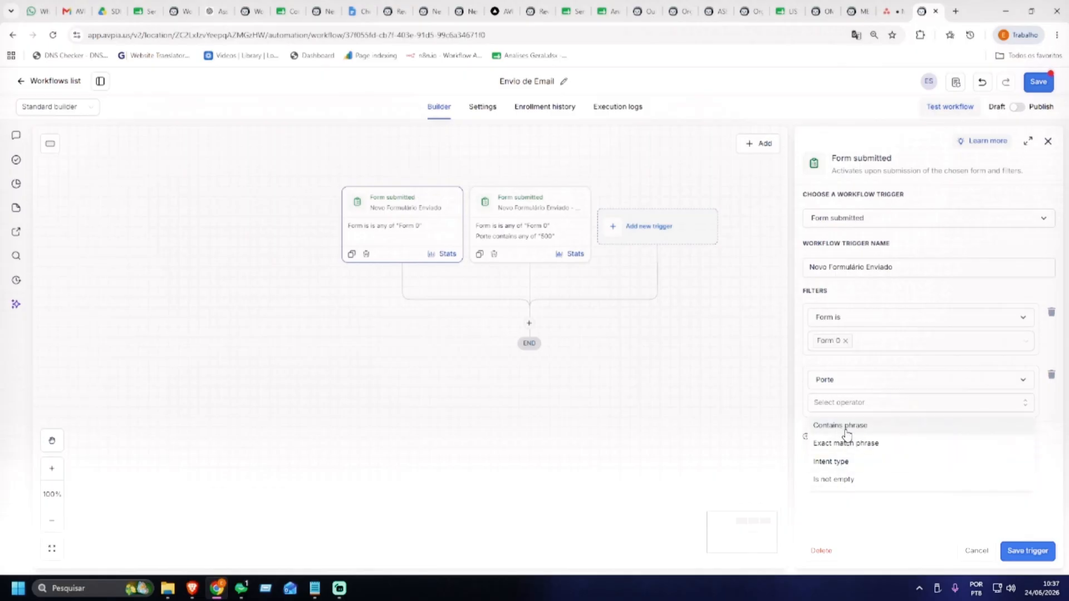
{"action": "left_click", "coordinate": [840, 426]}
{"action": "type", "text": "100"}
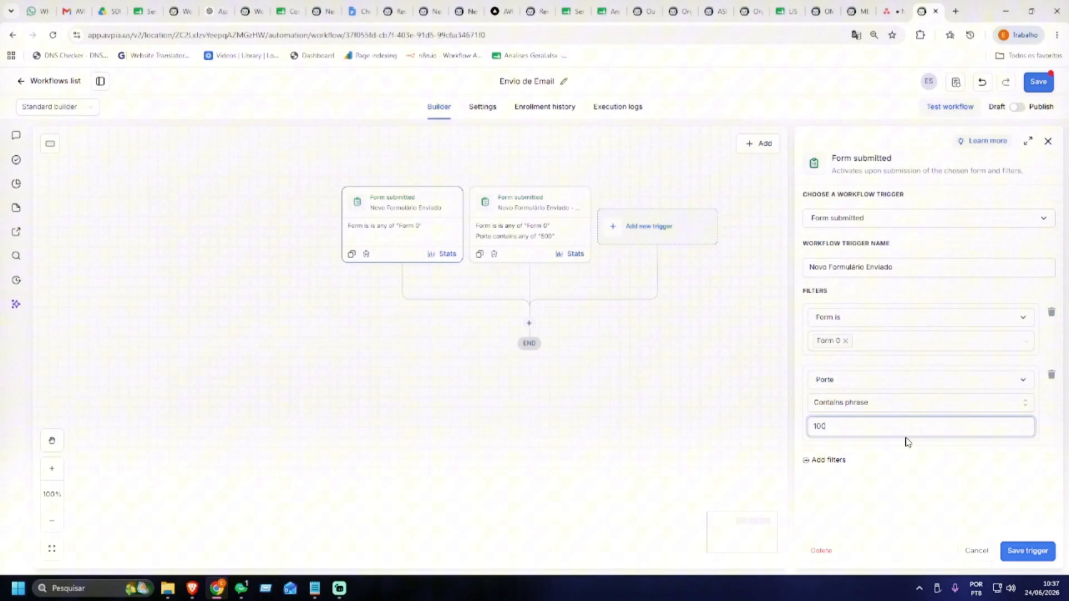
{"action": "left_click", "coordinate": [1007, 551]}
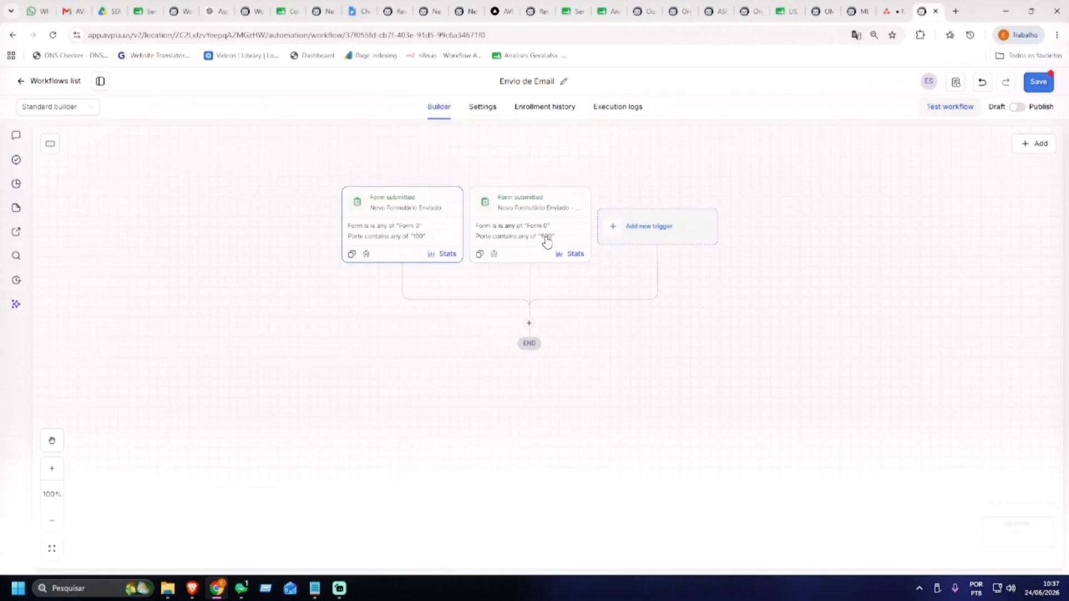
{"action": "left_click", "coordinate": [1039, 82]}
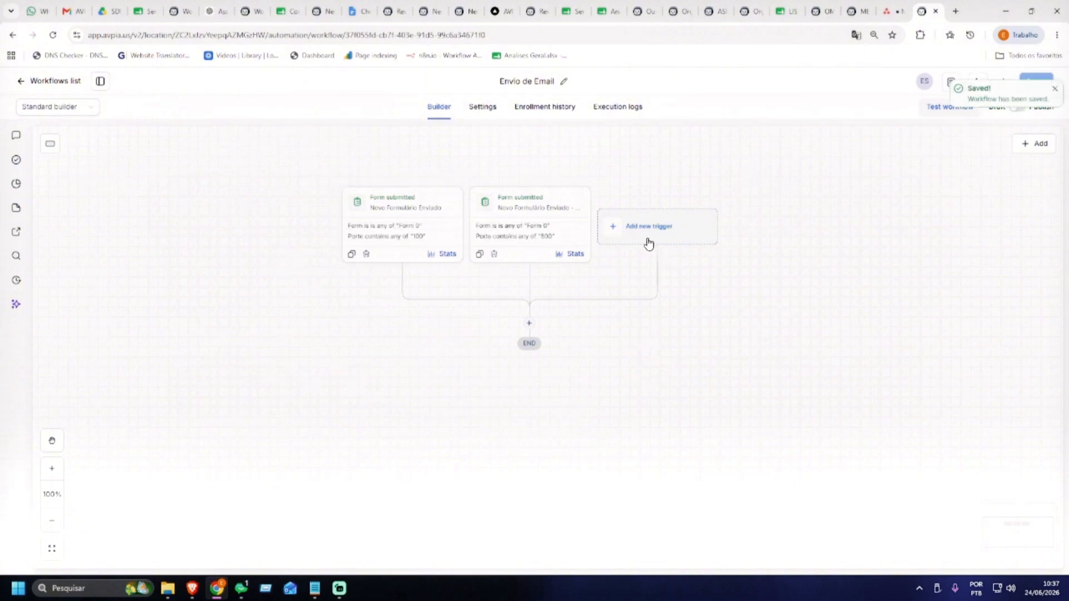
Insert an If / else Condition step after both triggers, then select the first trigger
{"action": "left_click_drag", "start_coordinate": [709, 304], "coordinate": [735, 267]}
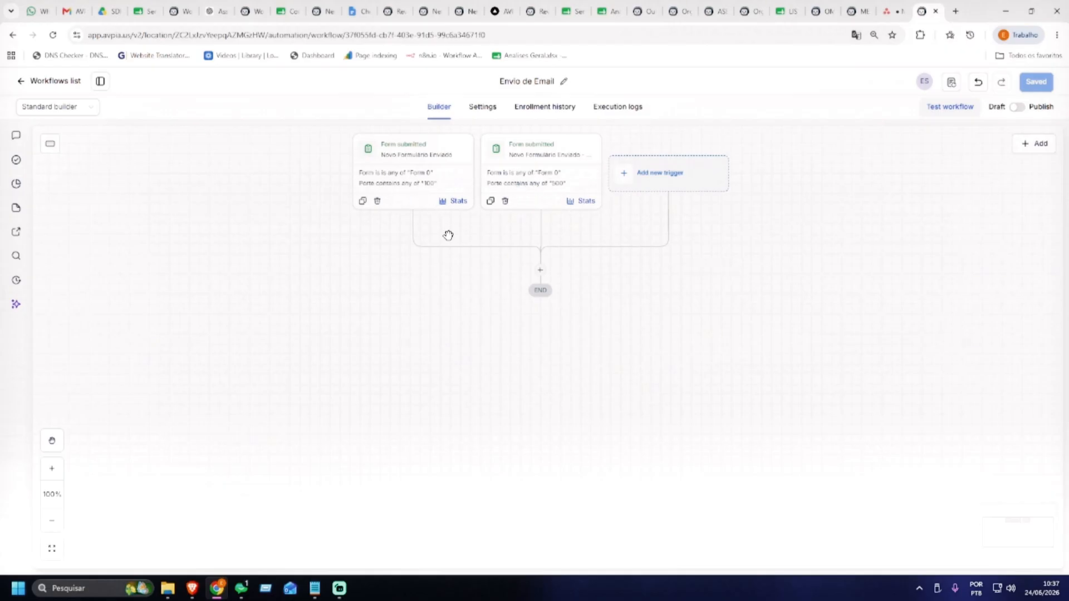
{"action": "left_click", "coordinate": [541, 270]}
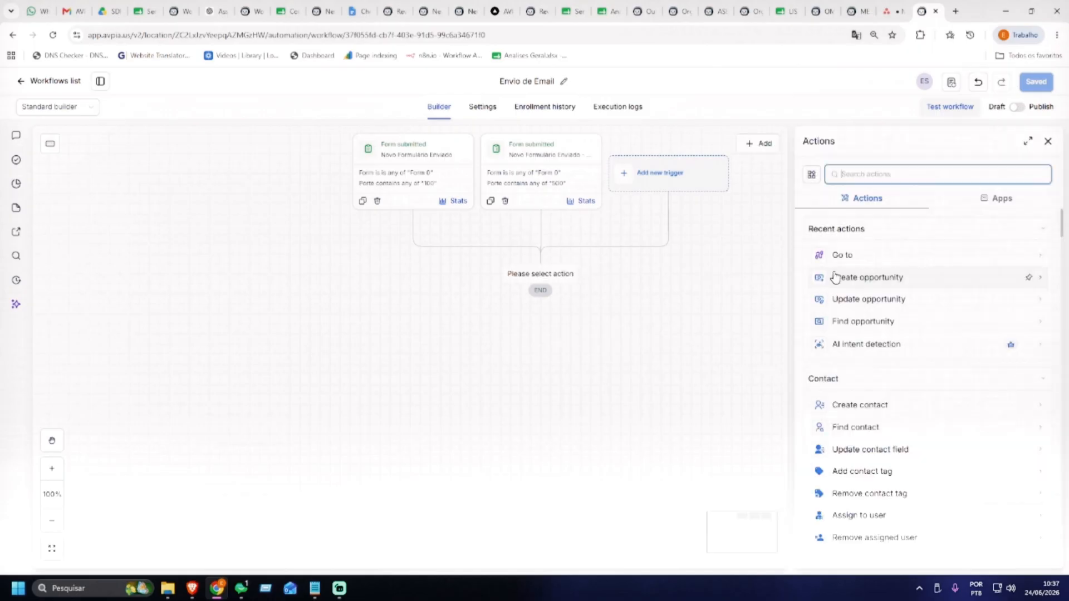
{"action": "type", "text": "if"}
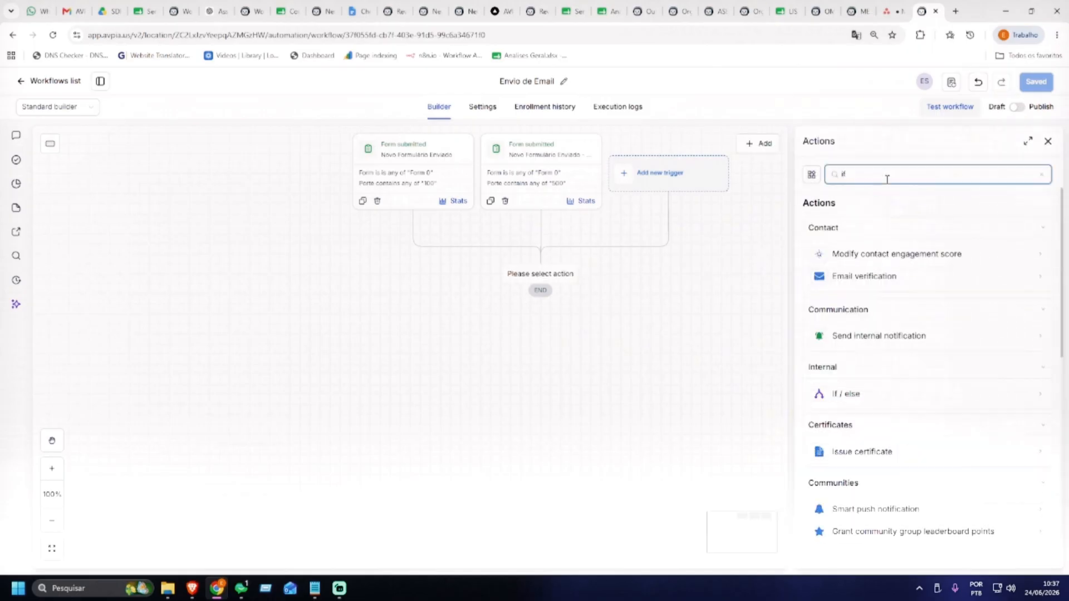
{"action": "left_click", "coordinate": [866, 400]}
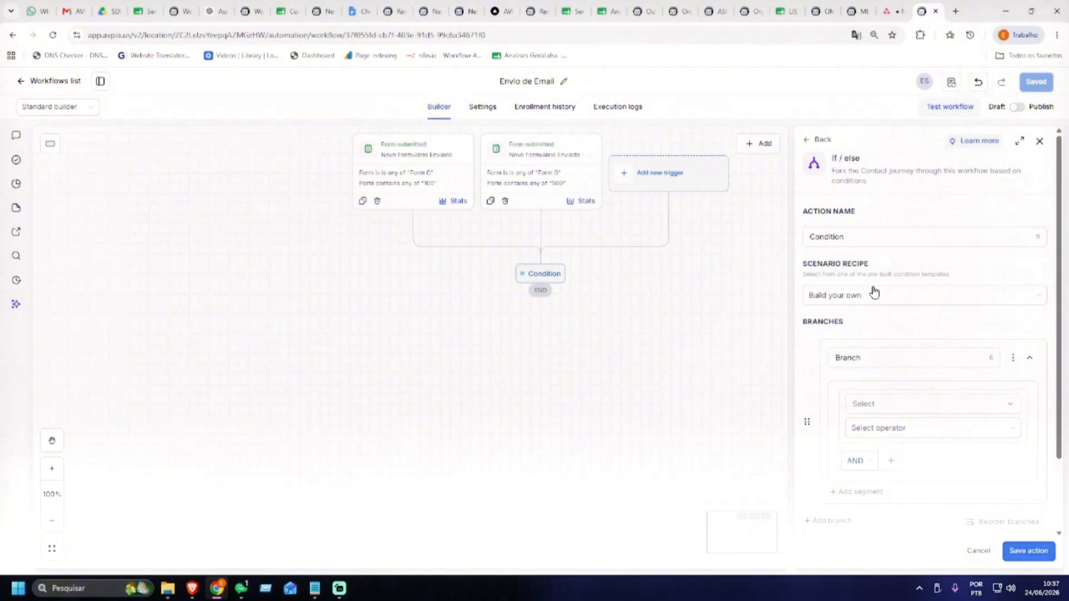
{"action": "left_click", "coordinate": [431, 177]}
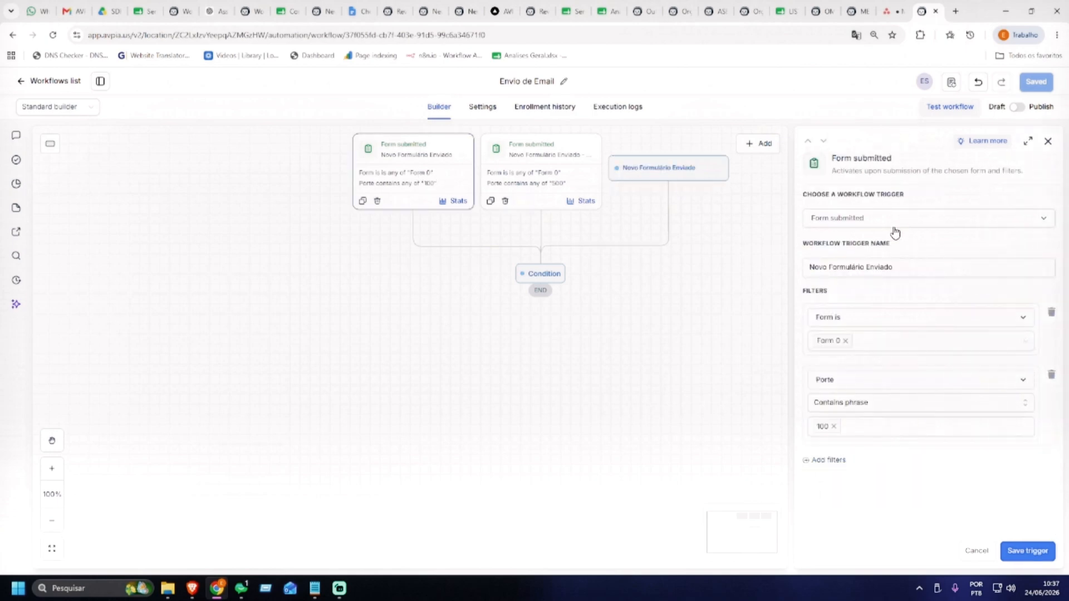
Rename the first trigger to 'Formulário Enviado - 100' and save it
{"action": "left_click", "coordinate": [866, 268]}
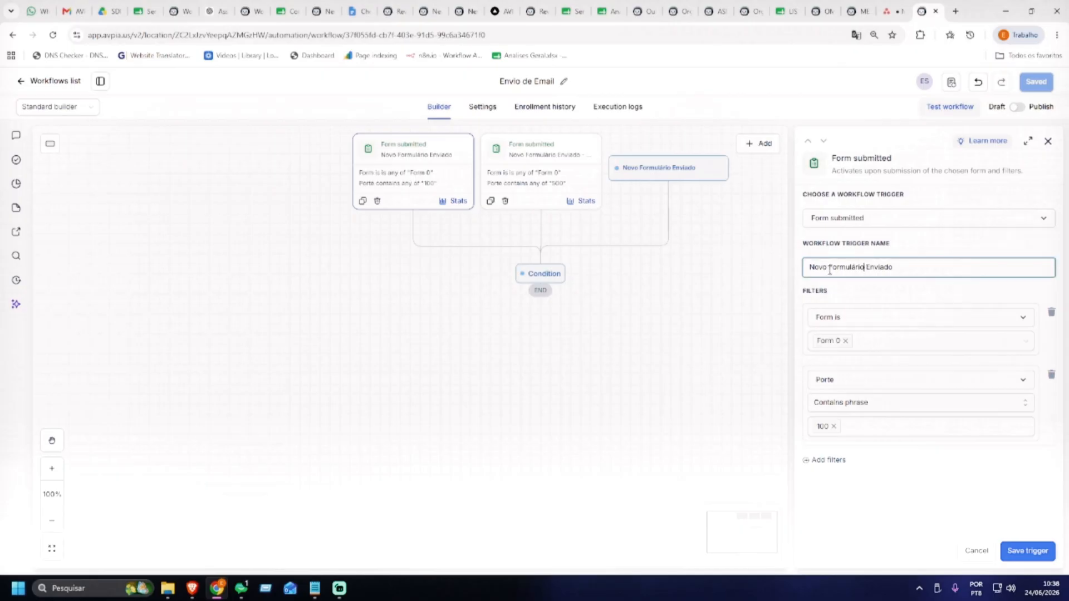
{"action": "left_click_drag", "start_coordinate": [829, 270], "coordinate": [795, 273]}
{"action": "key", "text": "BackSpace"}
{"action": "left_click", "coordinate": [1028, 551]}
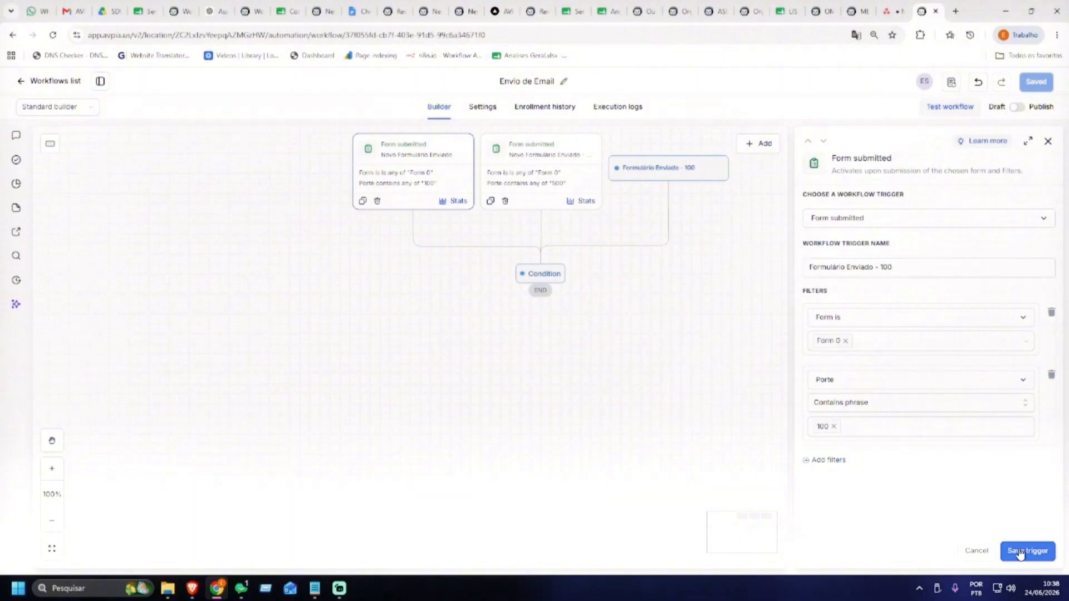
Rename the second trigger to 'Formulário Enviado - 500', save the workflow, and add an If / else step
{"action": "left_click", "coordinate": [538, 173]}
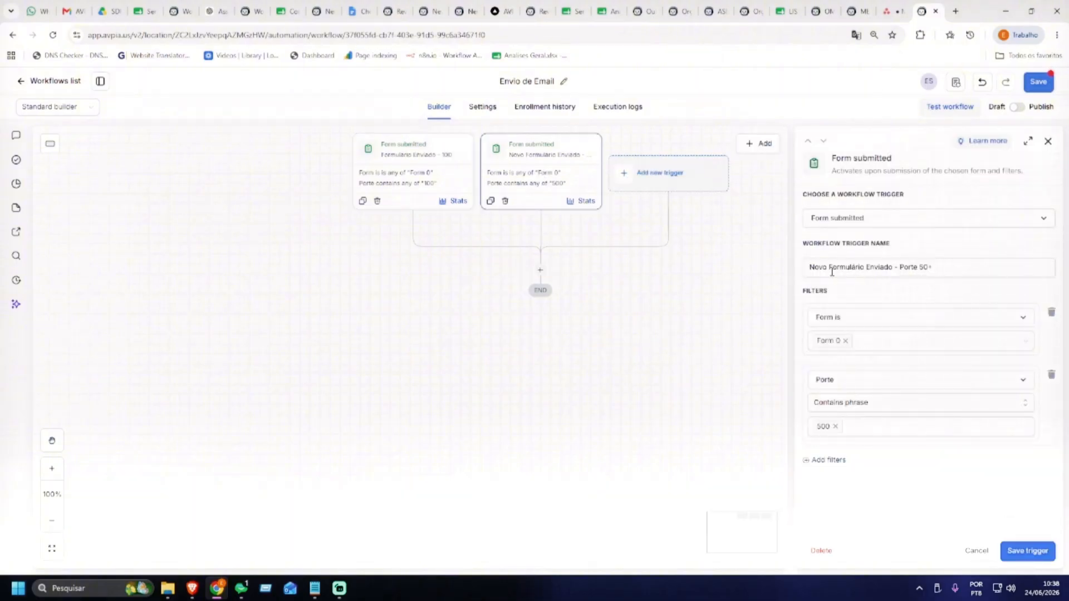
{"action": "left_click_drag", "start_coordinate": [831, 271], "coordinate": [774, 265]}
{"action": "key", "text": "BackSpace"}
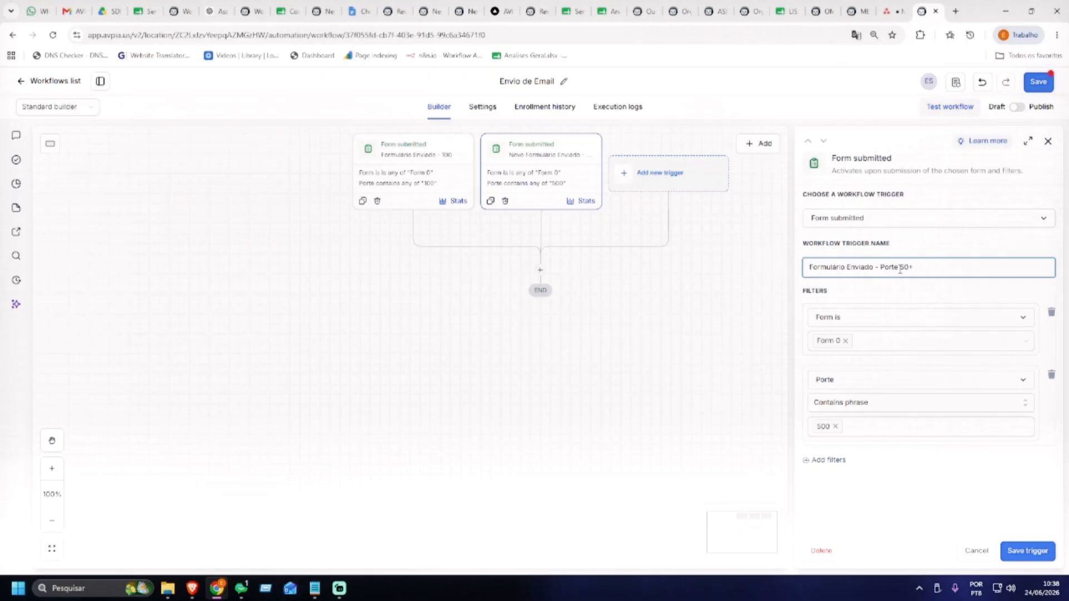
{"action": "left_click_drag", "start_coordinate": [910, 270], "coordinate": [885, 270]}
{"action": "type", "text": "500"}
{"action": "left_click", "coordinate": [1028, 551]}
{"action": "left_click", "coordinate": [1039, 83]}
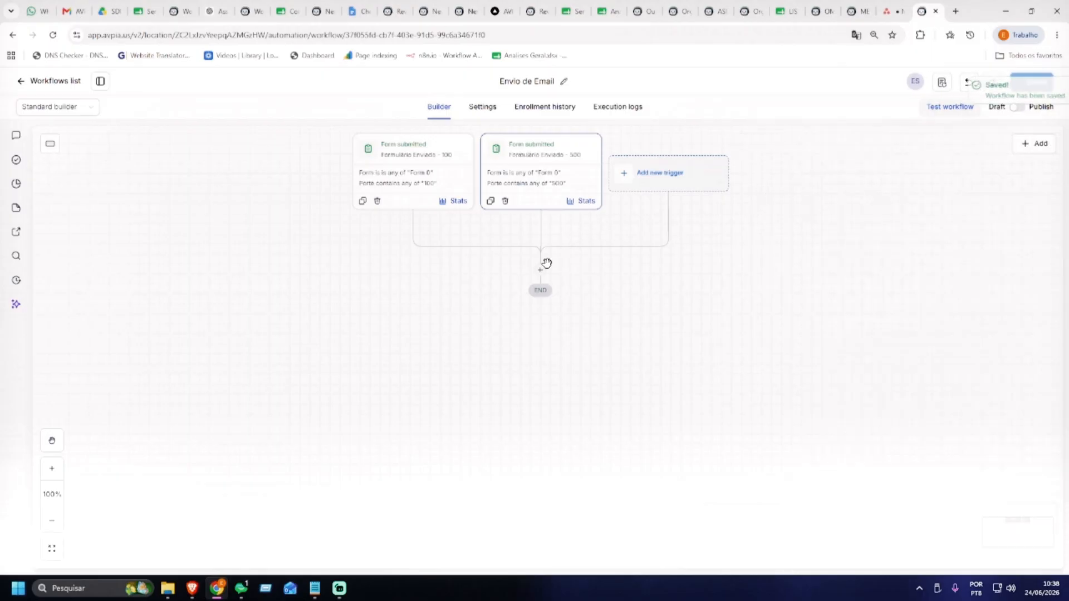
{"action": "left_click", "coordinate": [540, 270]}
{"action": "left_click", "coordinate": [888, 254]}
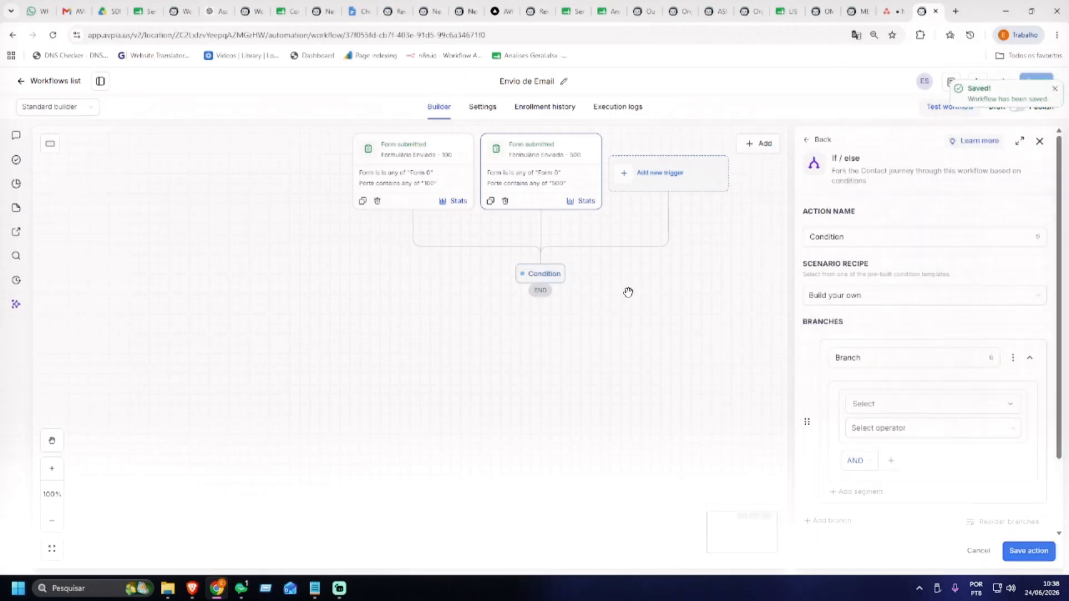
Rename the first branch from 'Branch' to '100' and open its rule's field list
{"action": "scroll", "coordinate": [875, 329], "scroll_direction": "down", "scroll_amount": 1}
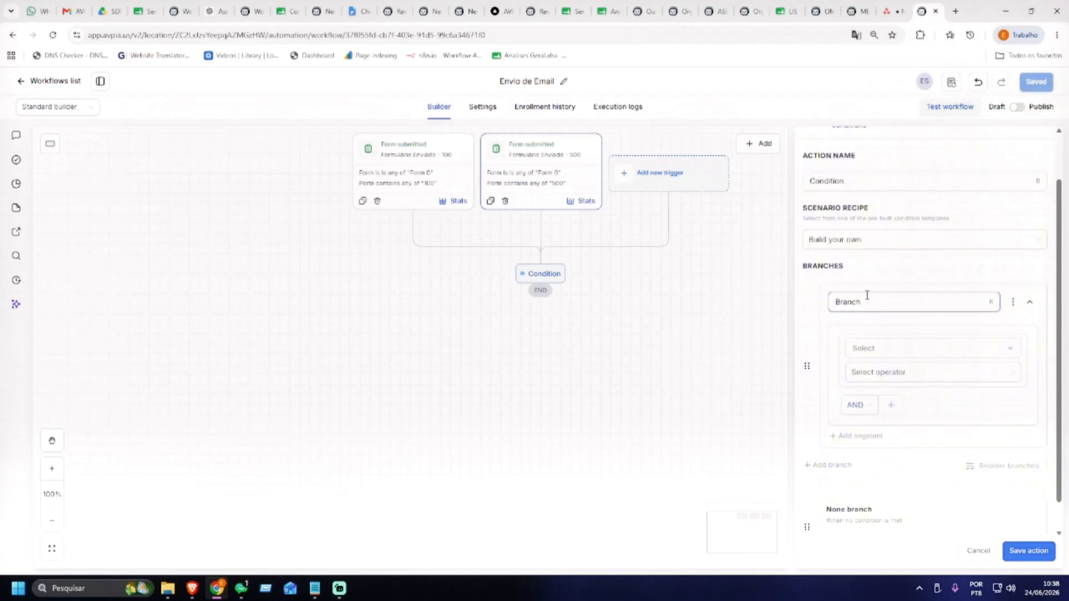
{"action": "left_click", "coordinate": [892, 301]}
{"action": "double_click", "coordinate": [874, 299]}
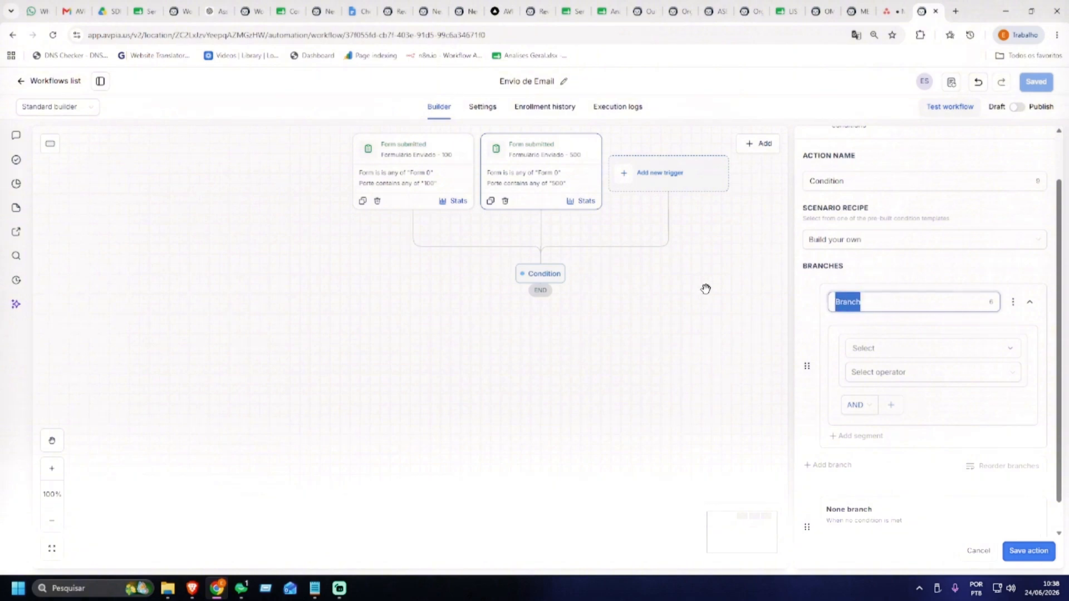
{"action": "type", "text": "100"}
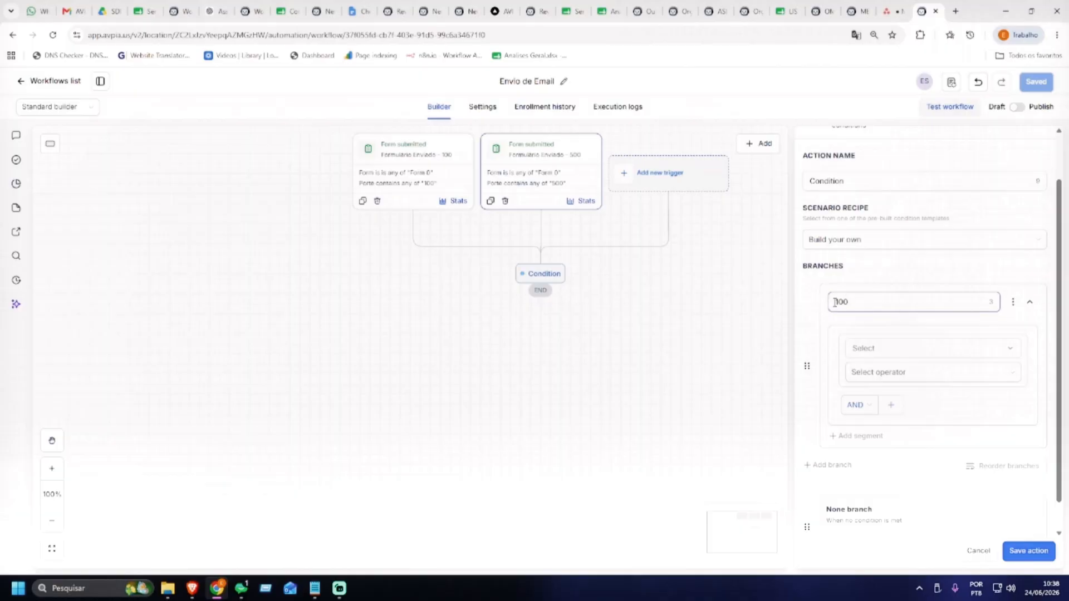
{"action": "scroll", "coordinate": [898, 312], "scroll_direction": "down", "scroll_amount": 1}
{"action": "left_click", "coordinate": [898, 312]}
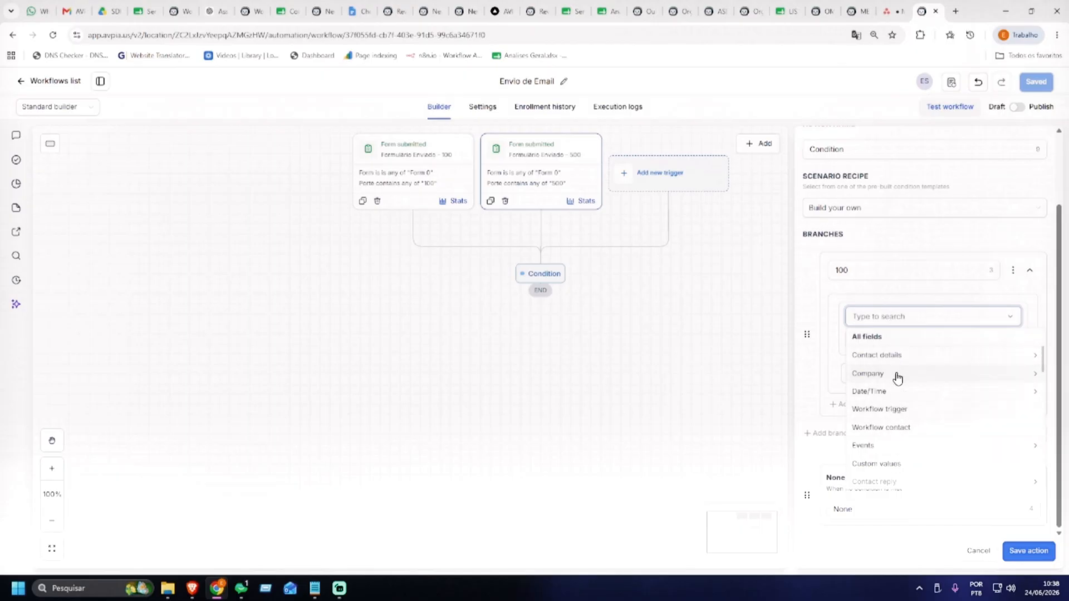
Set the rule to Workflow trigger is Formulário Enviado - 100 with an OR connector
{"action": "left_click", "coordinate": [876, 410]}
{"action": "left_click", "coordinate": [897, 360]}
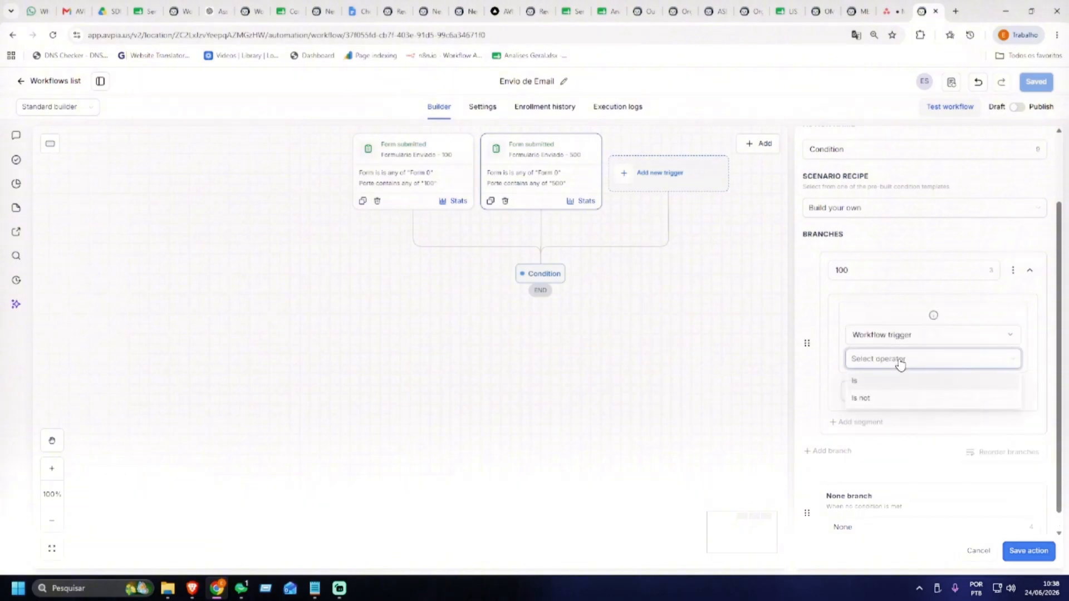
{"action": "left_click", "coordinate": [877, 384]}
{"action": "left_click", "coordinate": [886, 386]}
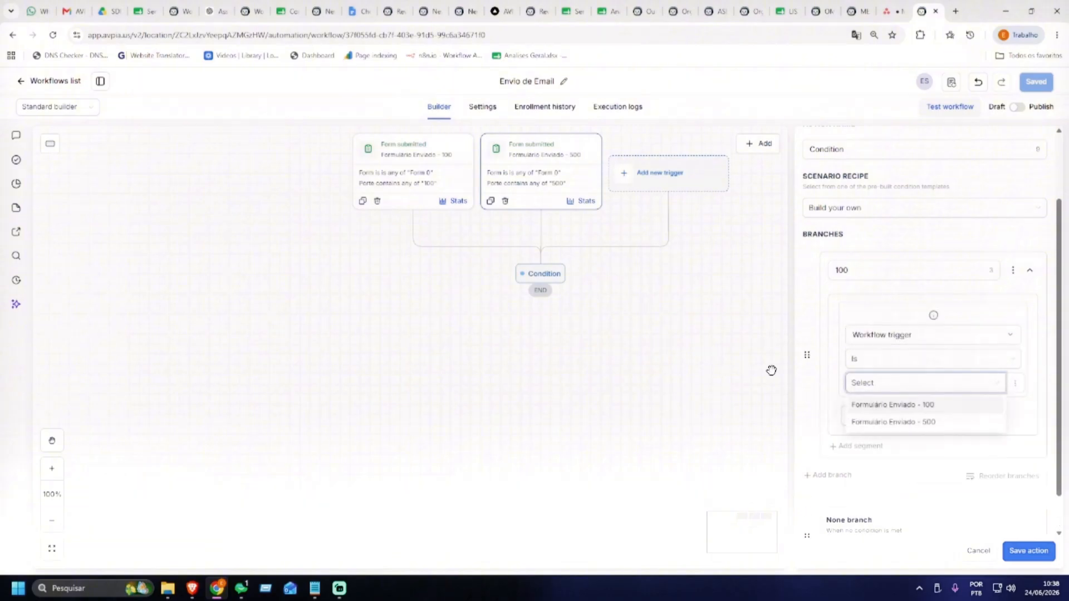
{"action": "left_click", "coordinate": [938, 407]}
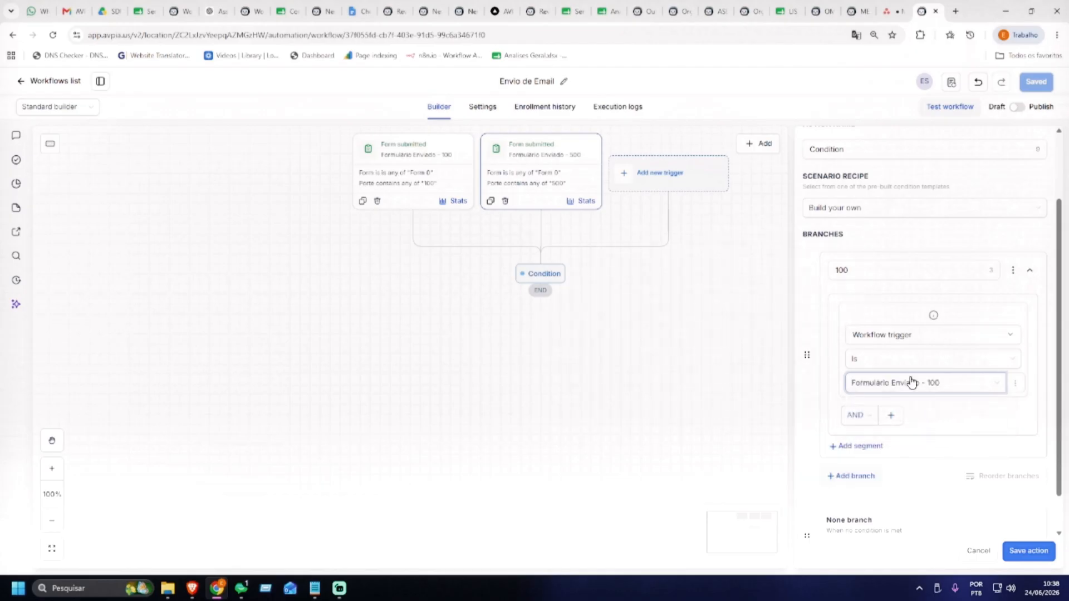
{"action": "scroll", "coordinate": [948, 416], "scroll_direction": "down", "scroll_amount": 1}
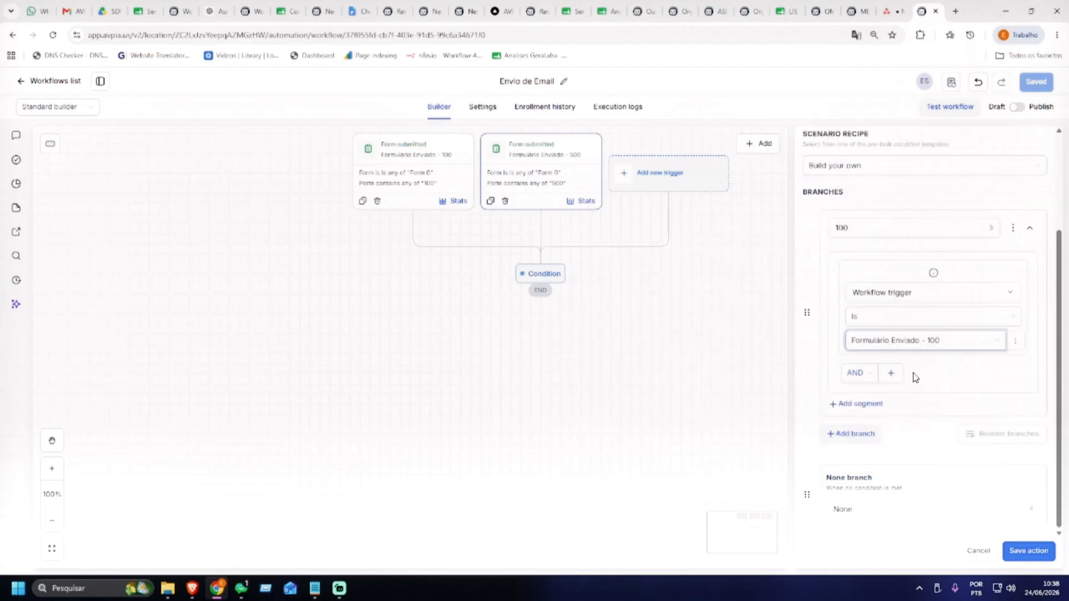
{"action": "left_click", "coordinate": [870, 376]}
{"action": "left_click", "coordinate": [855, 411]}
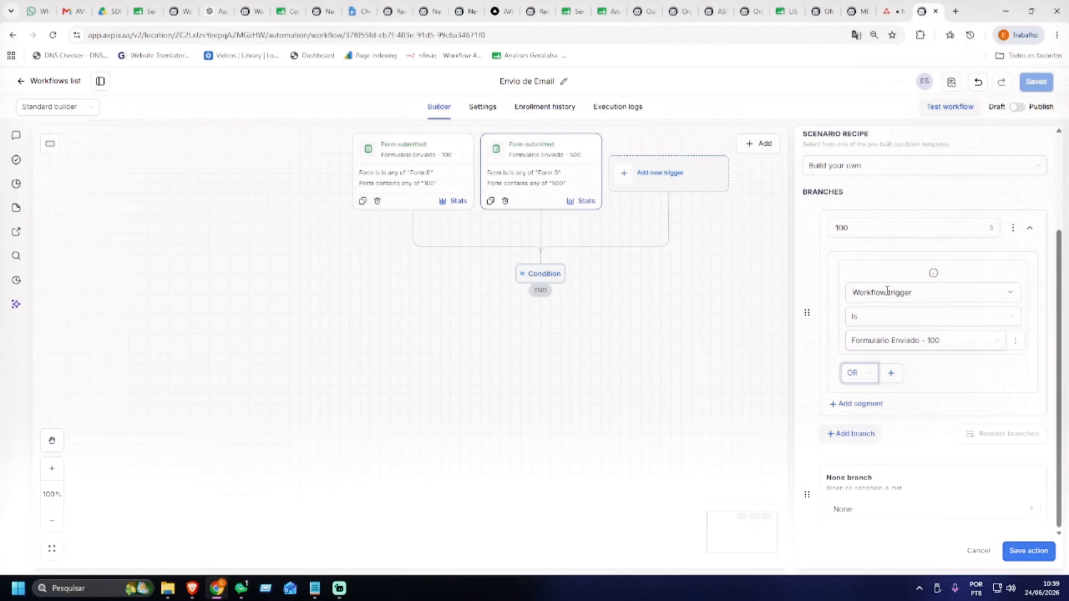
{"action": "left_click_drag", "start_coordinate": [919, 365], "coordinate": [932, 316]}
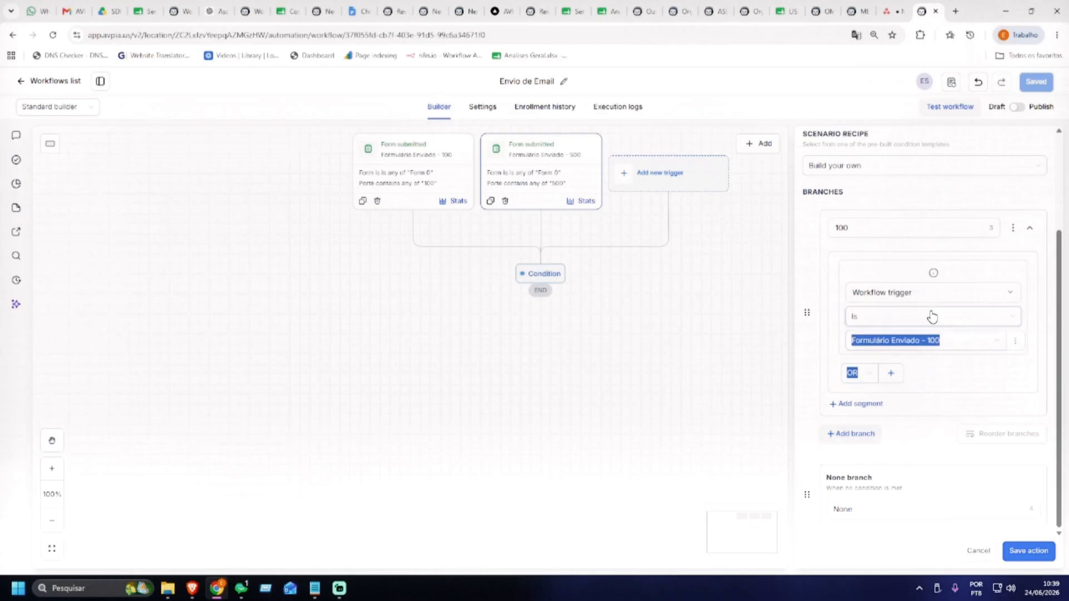
{"action": "left_click", "coordinate": [933, 380]}
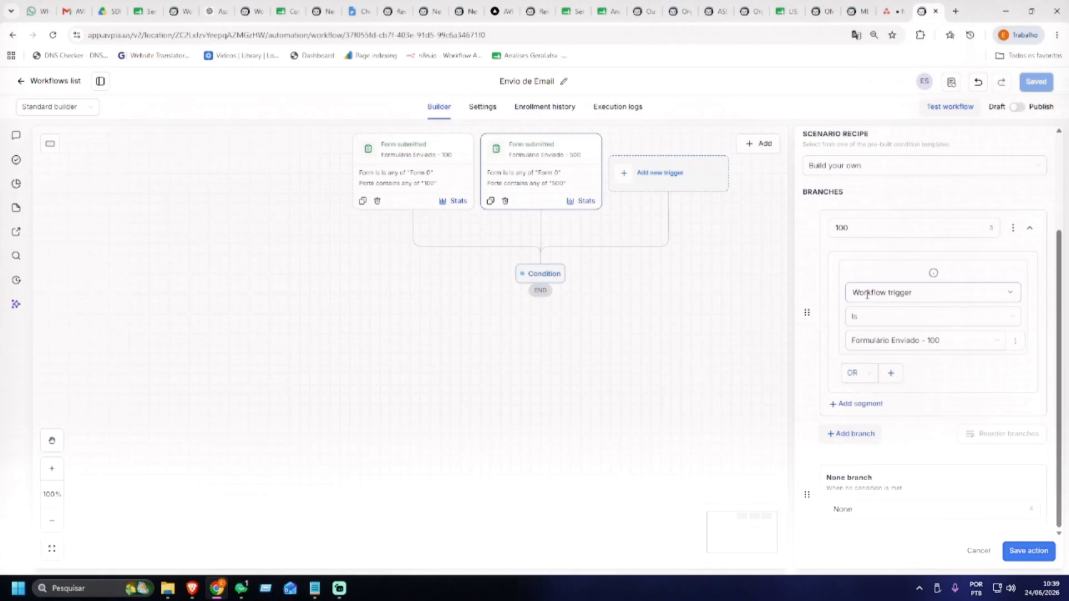
Add an OR condition Workflow trigger is Formulário Enviado - 500, then delete it
{"action": "left_click", "coordinate": [891, 373]}
{"action": "left_click", "coordinate": [899, 397]}
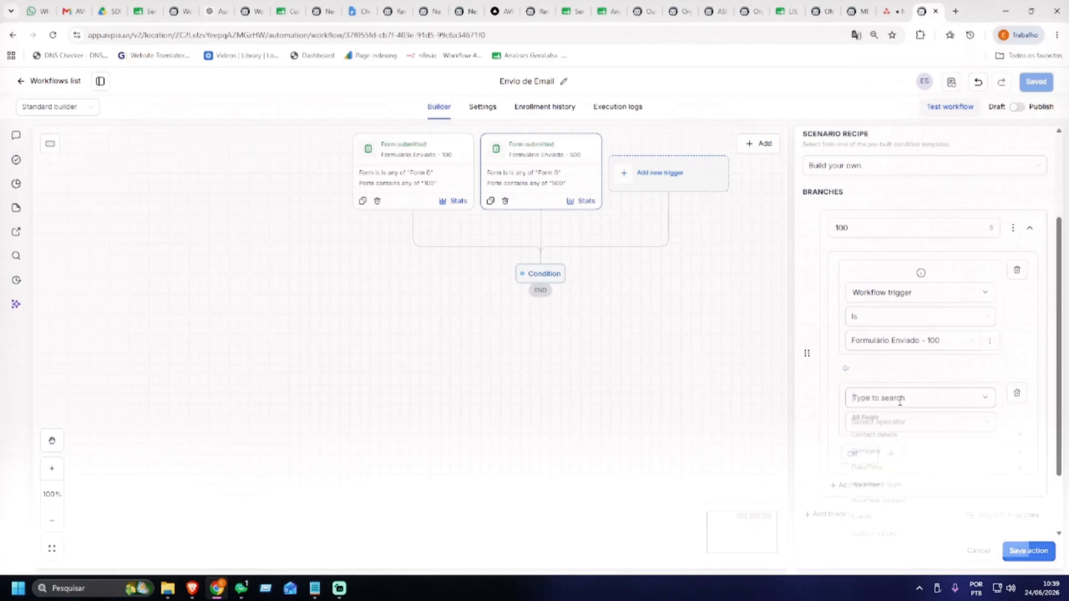
{"action": "left_click", "coordinate": [900, 490]}
{"action": "left_click", "coordinate": [900, 440]}
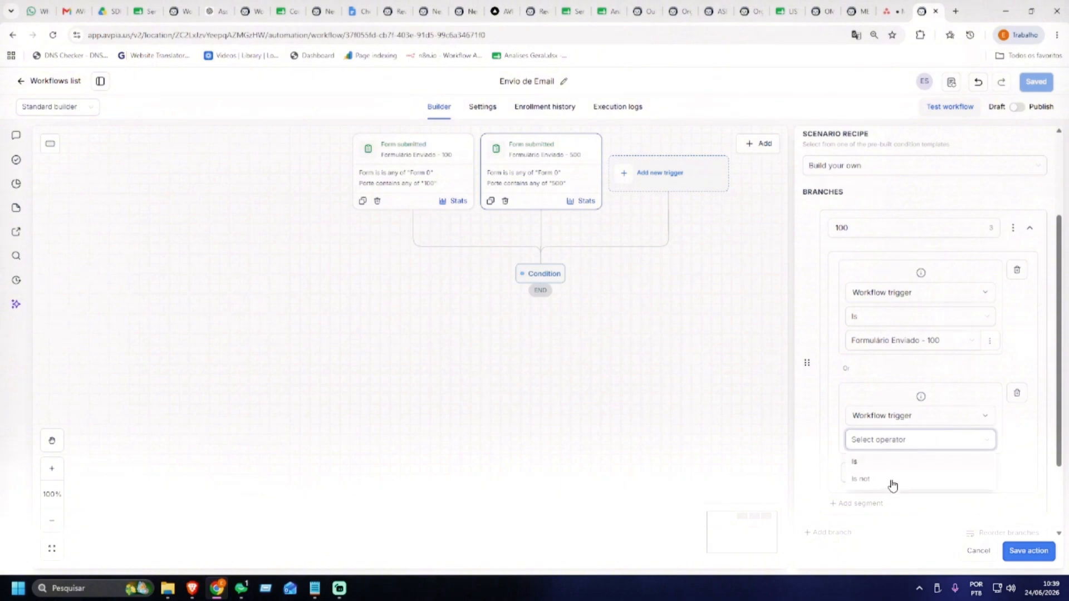
{"action": "left_click", "coordinate": [881, 463]}
{"action": "left_click", "coordinate": [899, 464]}
{"action": "left_click", "coordinate": [907, 501]}
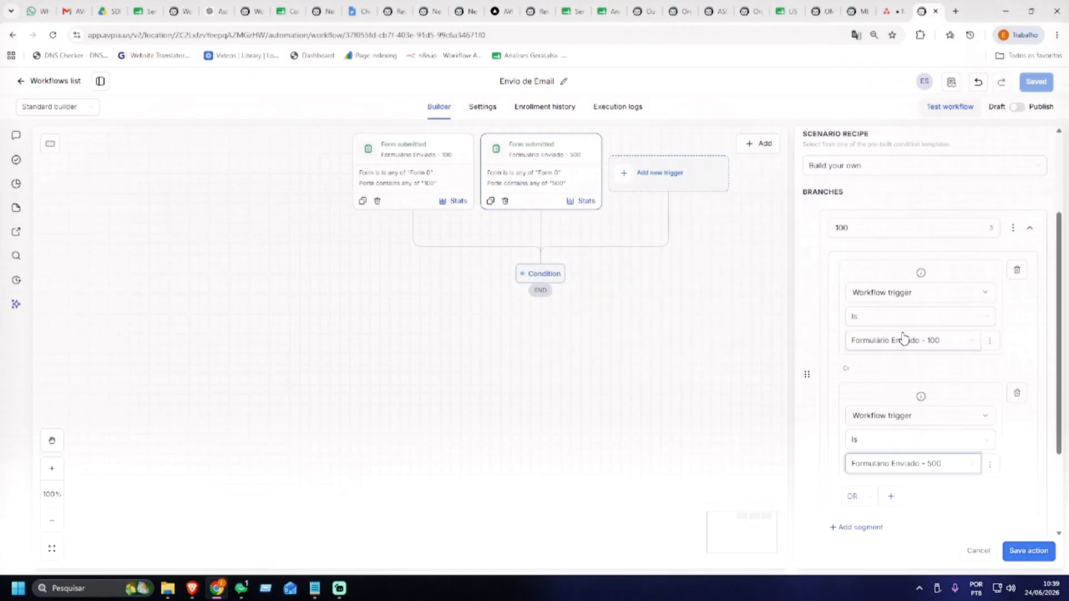
{"action": "left_click", "coordinate": [1017, 392]}
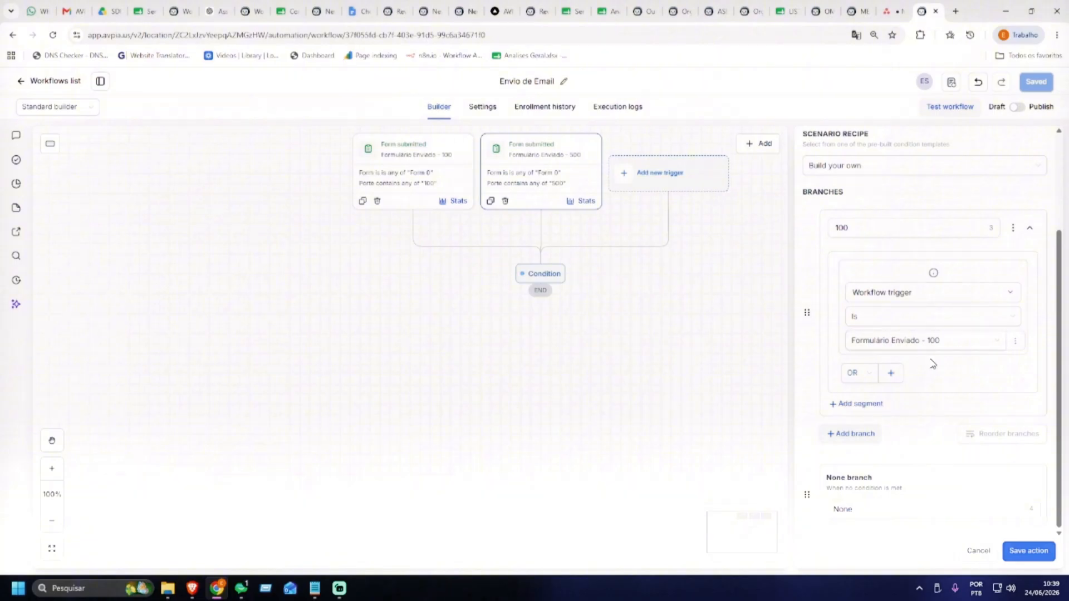
Add a 500 branch where Workflow trigger is Formulário Enviado - 500, then save the workflow
{"action": "left_click", "coordinate": [848, 437]}
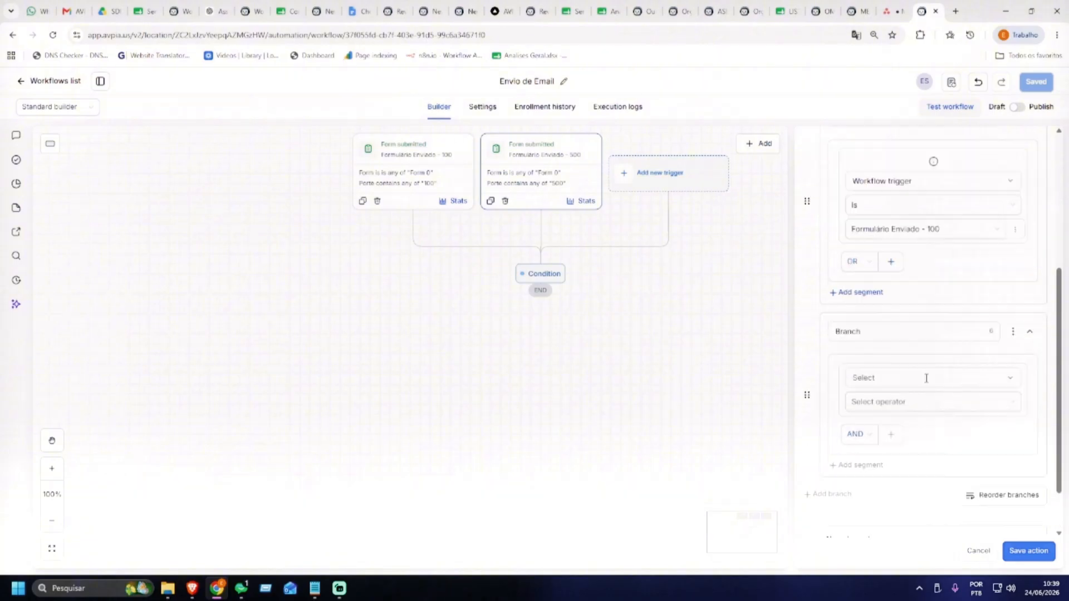
{"action": "type", "text": "500"}
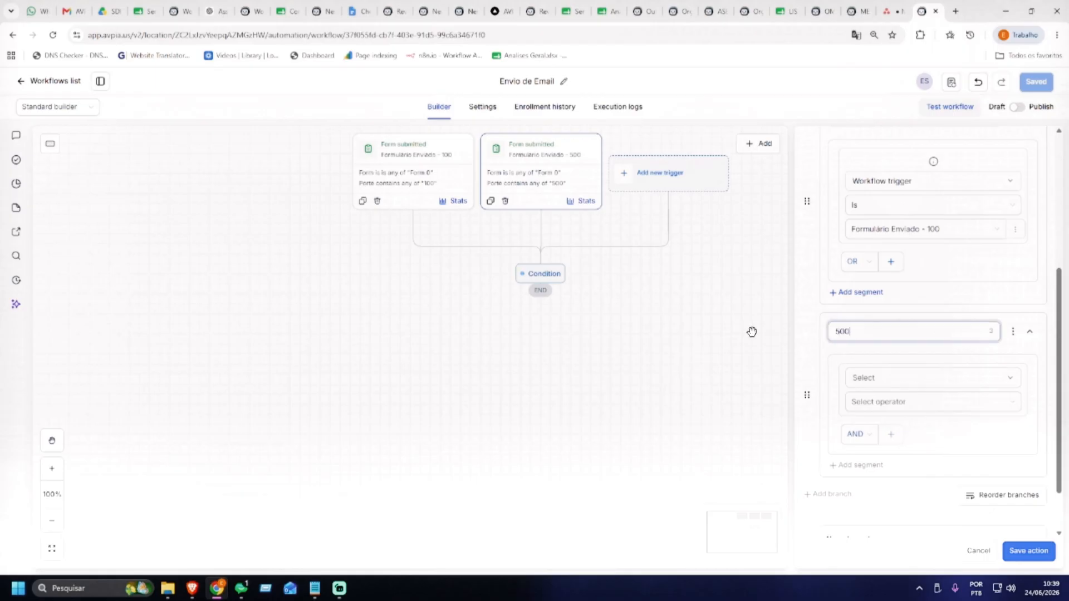
{"action": "left_click", "coordinate": [868, 378]}
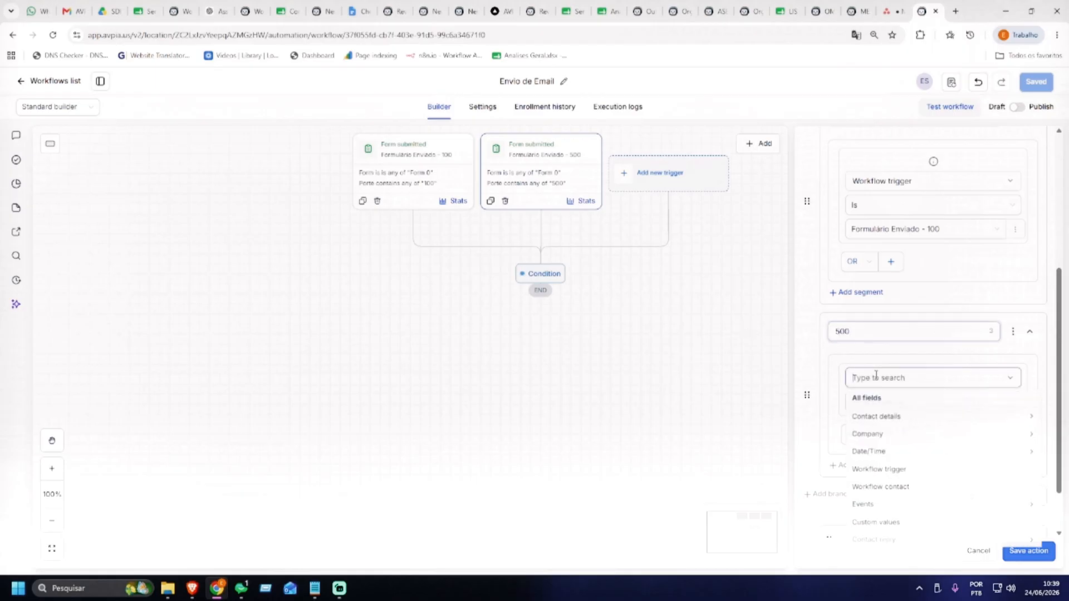
{"action": "left_click", "coordinate": [902, 470]}
{"action": "left_click", "coordinate": [897, 424]}
{"action": "left_click", "coordinate": [889, 452]}
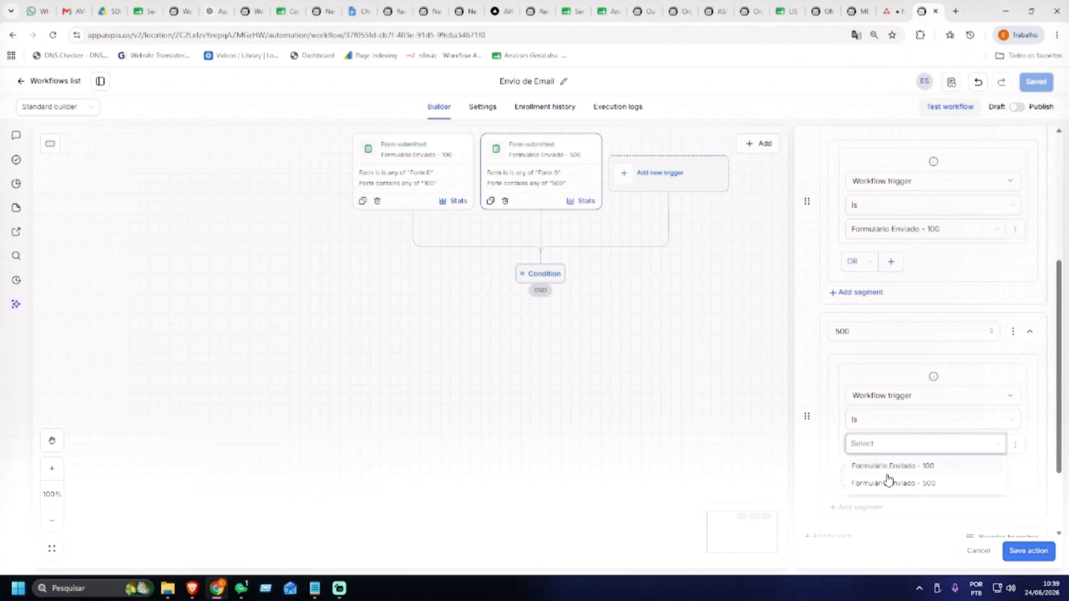
{"action": "left_click", "coordinate": [900, 484]}
{"action": "left_click", "coordinate": [1028, 550]}
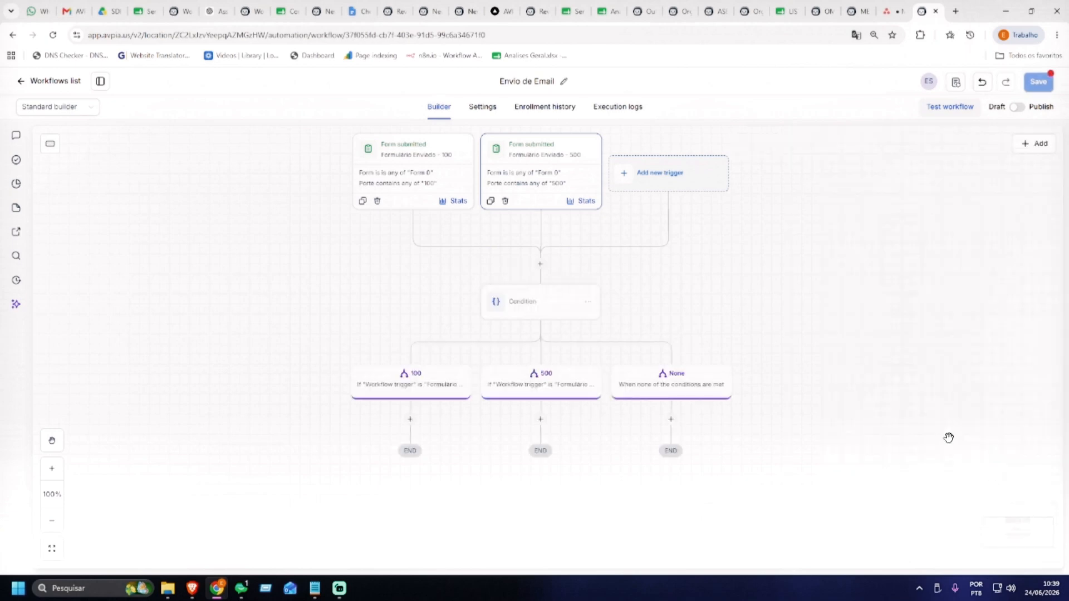
{"action": "left_click", "coordinate": [1036, 83]}
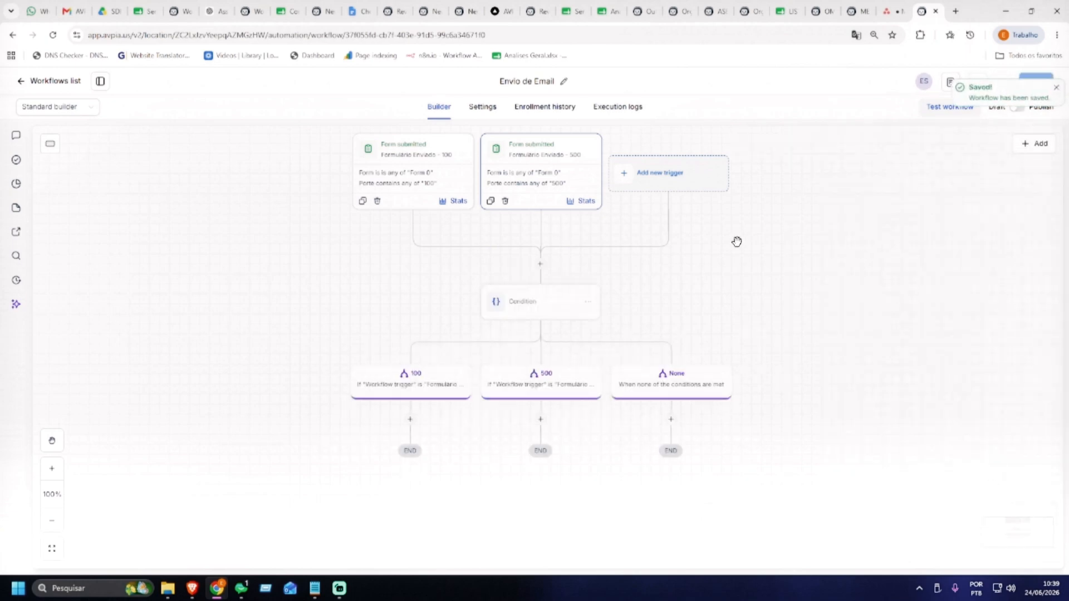
{"action": "scroll", "coordinate": [738, 241], "scroll_direction": "down", "scroll_amount": 2}
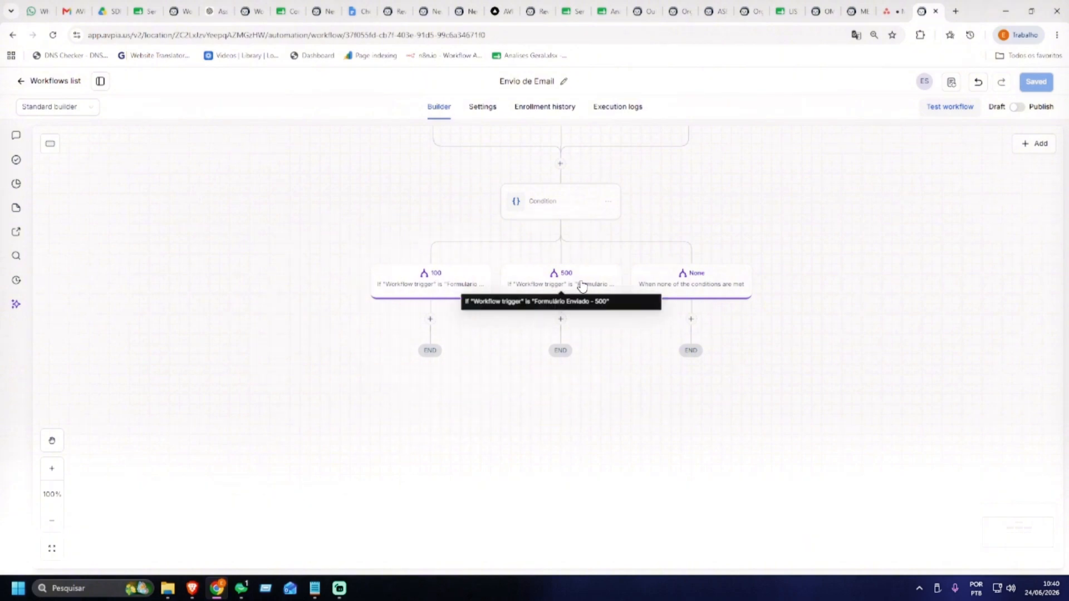
{"action": "scroll", "coordinate": [784, 285], "scroll_direction": "up", "scroll_amount": 2}
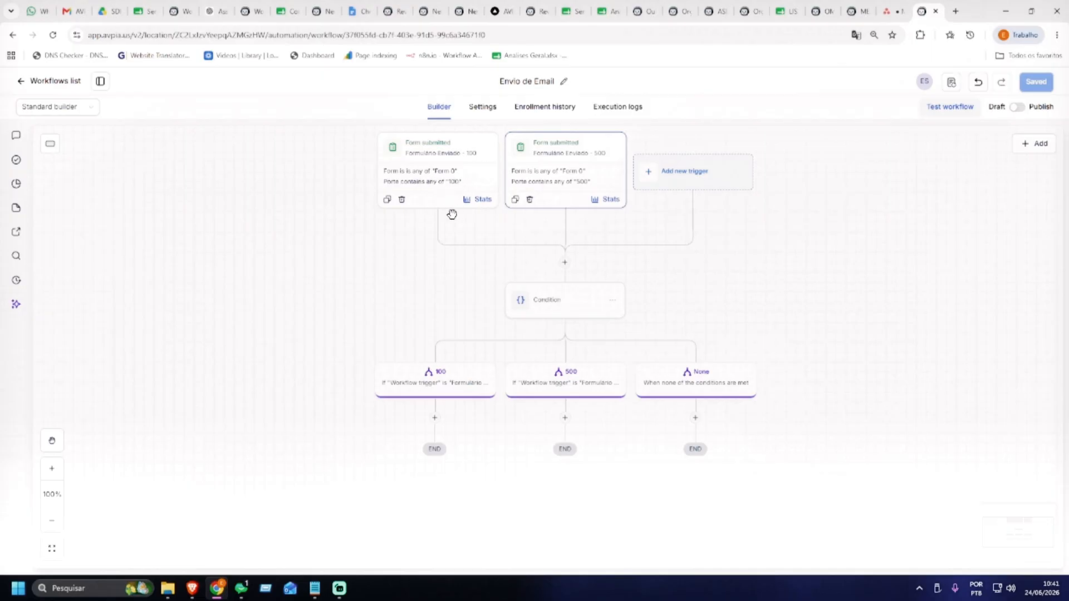
{"action": "scroll", "coordinate": [434, 312], "scroll_direction": "down", "scroll_amount": 1}
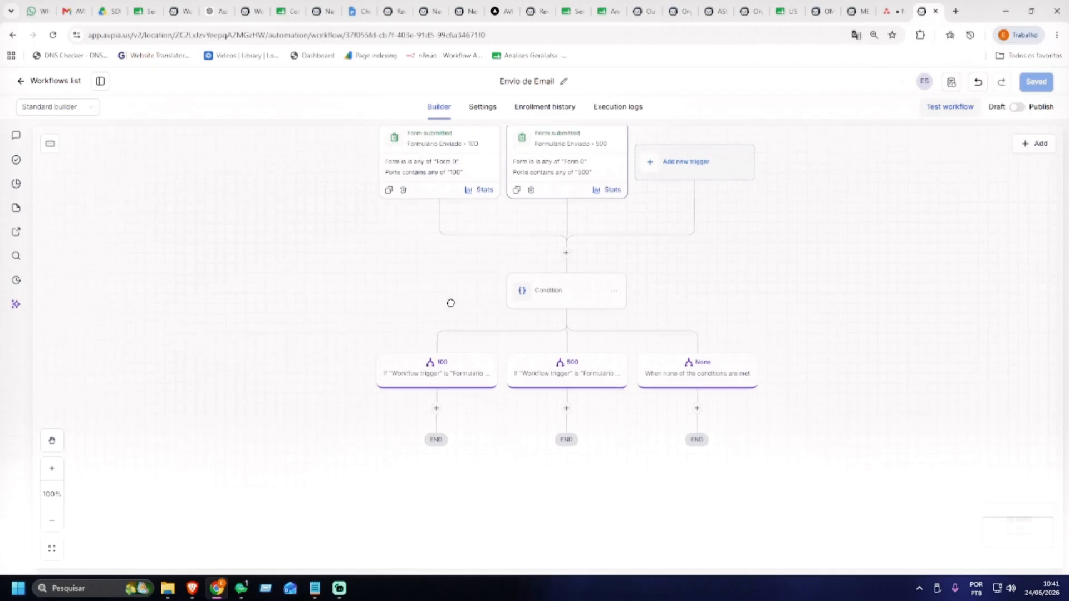
{"action": "left_click_drag", "start_coordinate": [449, 303], "coordinate": [543, 171]}
{"action": "left_click_drag", "start_coordinate": [568, 286], "coordinate": [567, 250]}
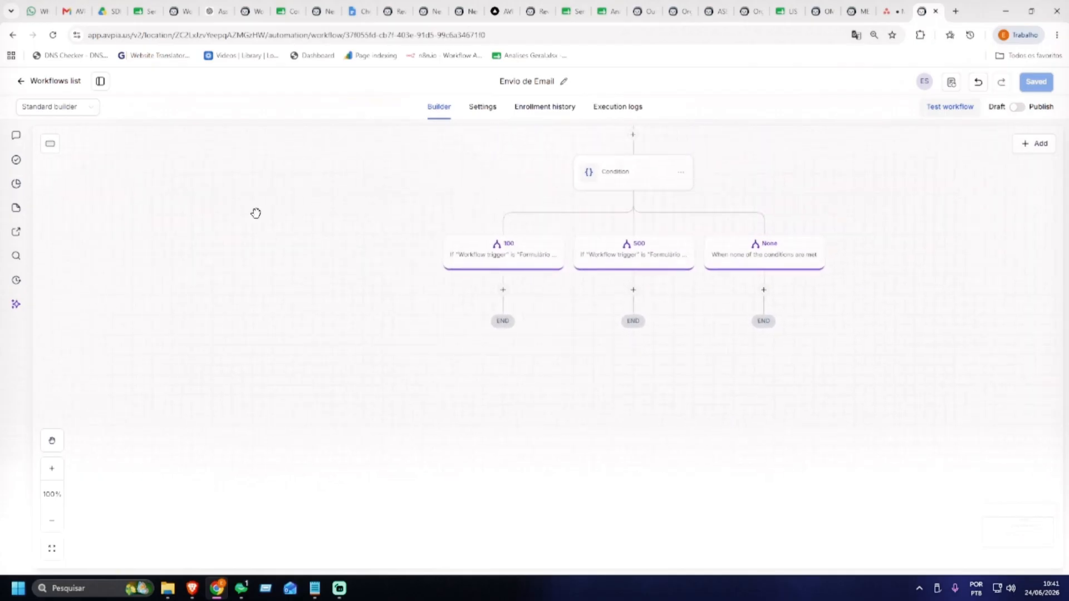
Add a Send email action under the 100 branch
{"action": "left_click", "coordinate": [503, 289]}
{"action": "type", "text": "ema"}
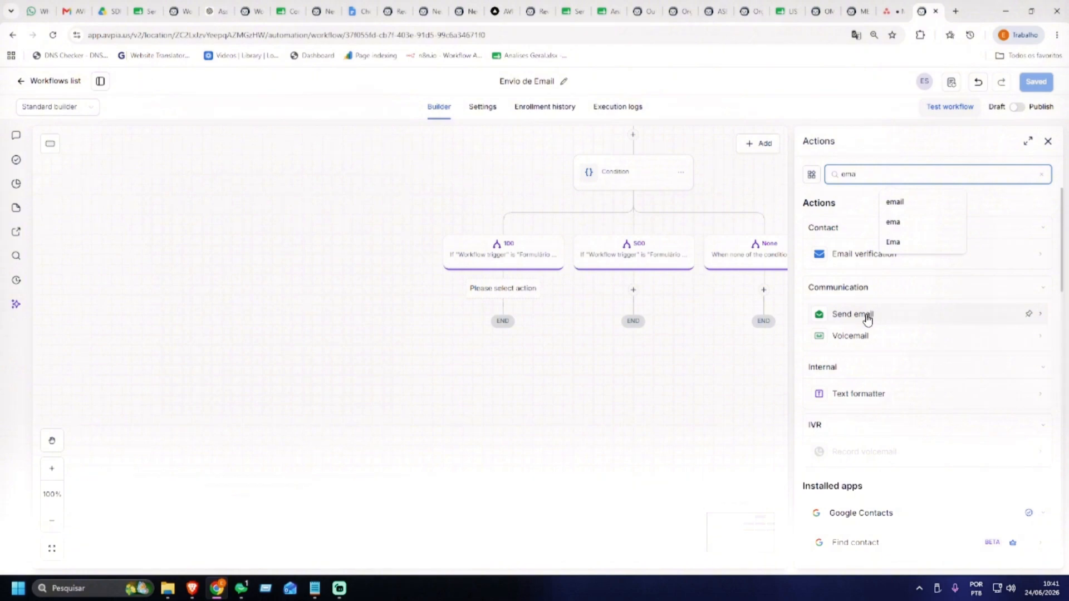
{"action": "left_click", "coordinate": [853, 314]}
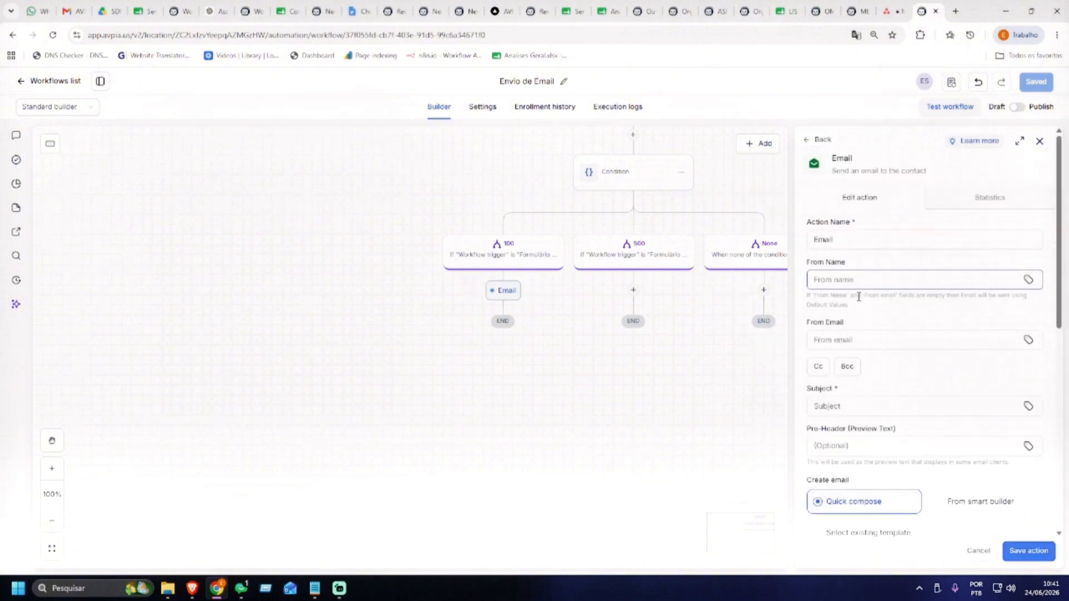
{"action": "scroll", "coordinate": [873, 332], "scroll_direction": "down", "scroll_amount": 1}
{"action": "scroll", "coordinate": [868, 301], "scroll_direction": "up", "scroll_amount": 1}
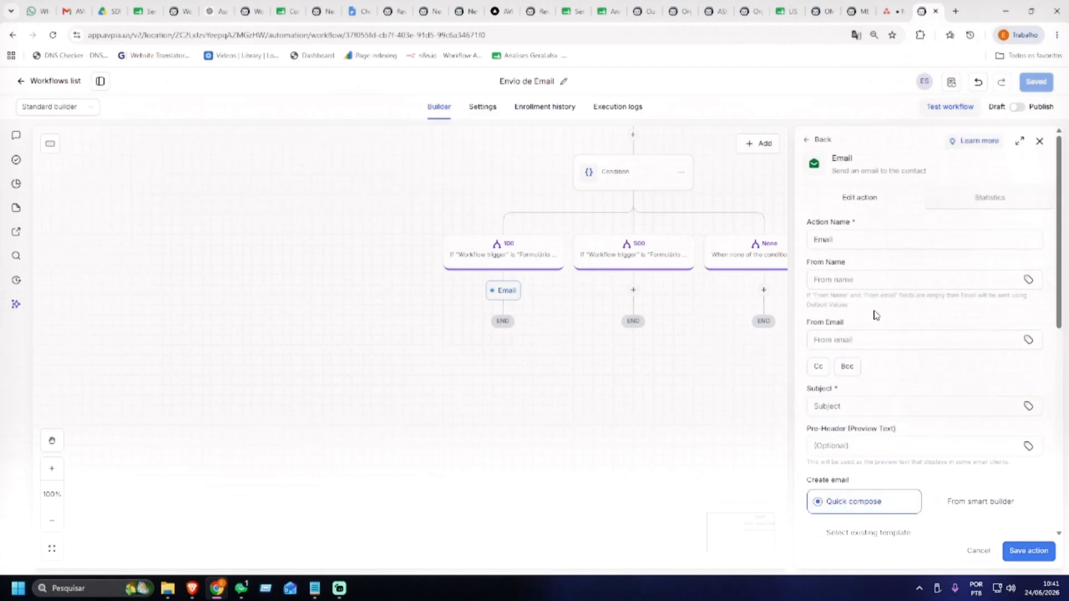
{"action": "left_click", "coordinate": [872, 277]}
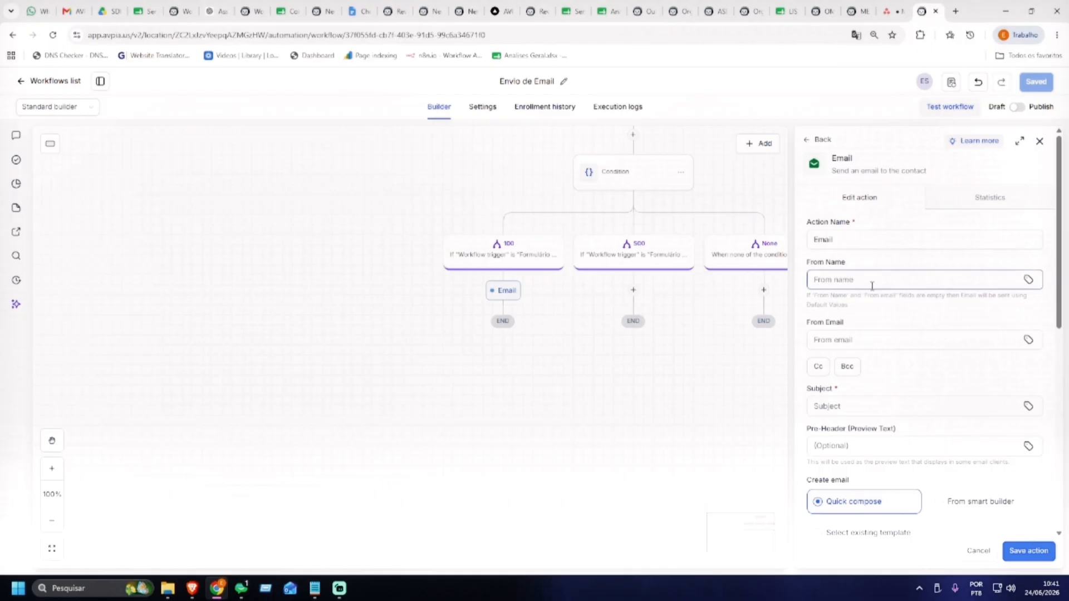
Give the email subject 'Desqualificado' and message 'Hoje você Não atende, mas estaremos aqui se precisar de outro s…'
{"action": "scroll", "coordinate": [913, 318], "scroll_direction": "down", "scroll_amount": 1}
{"action": "left_click", "coordinate": [857, 352]}
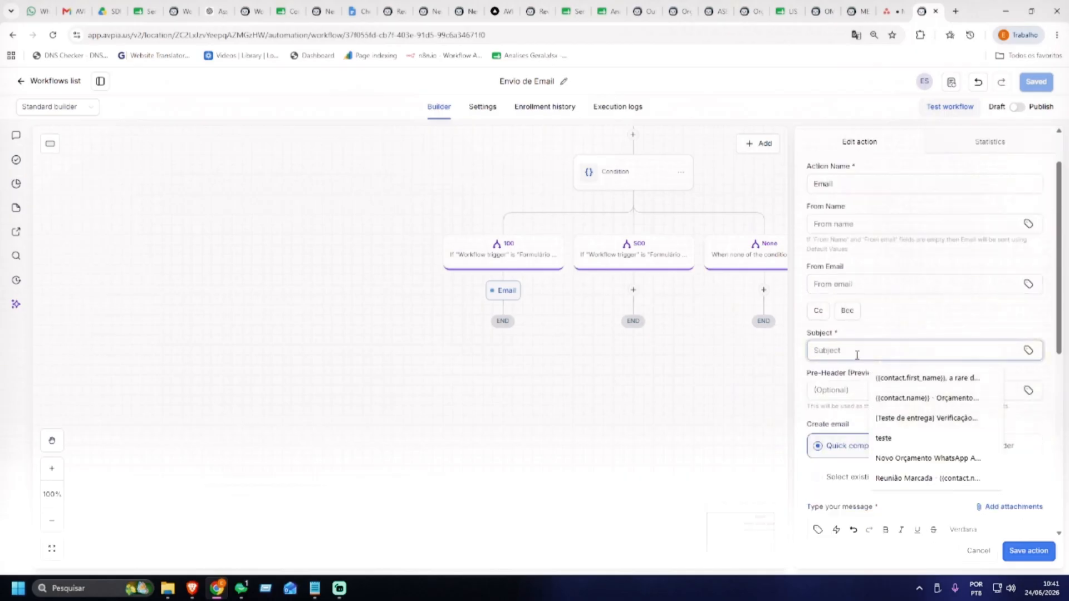
{"action": "type", "text": "Desqualificado"}
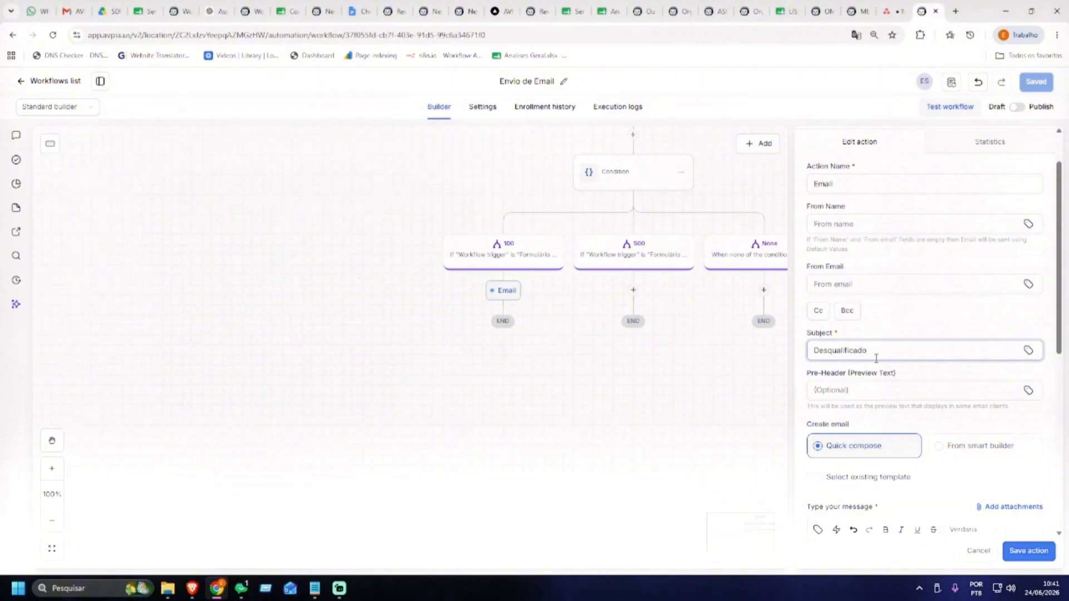
{"action": "scroll", "coordinate": [875, 358], "scroll_direction": "down", "scroll_amount": 2}
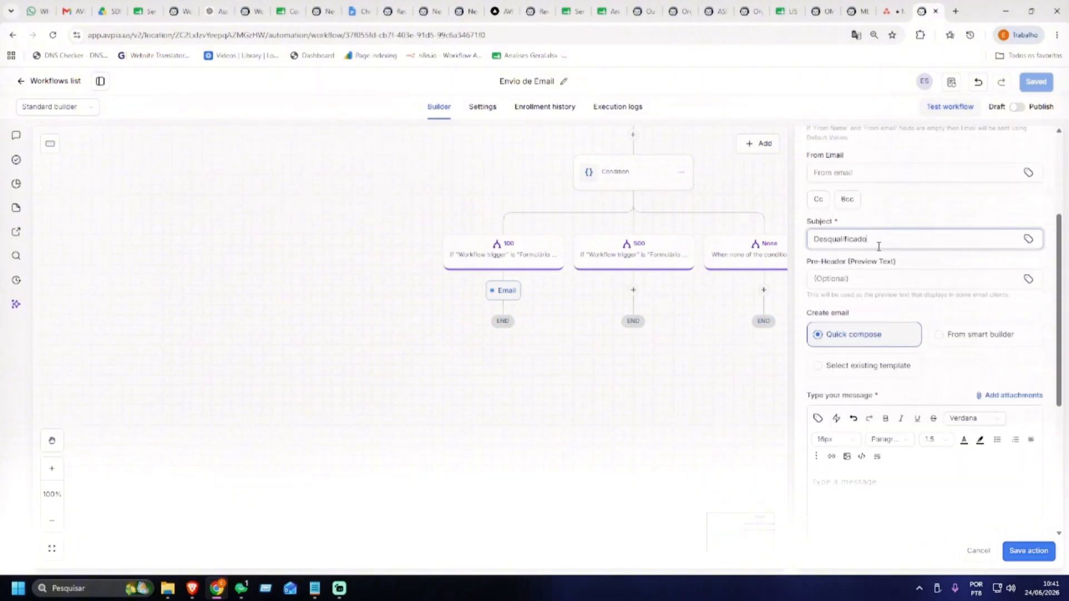
{"action": "scroll", "coordinate": [880, 244], "scroll_direction": "down", "scroll_amount": 2}
{"action": "left_click", "coordinate": [892, 390]}
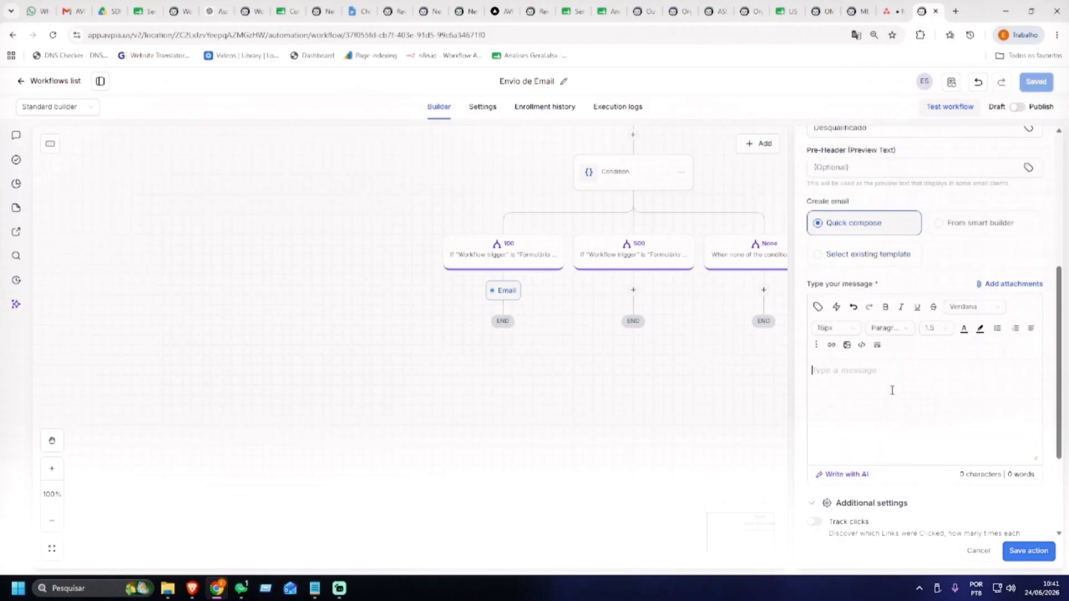
{"action": "type", "text": "Hoje você Não atende, mas estaremos aqui se"}
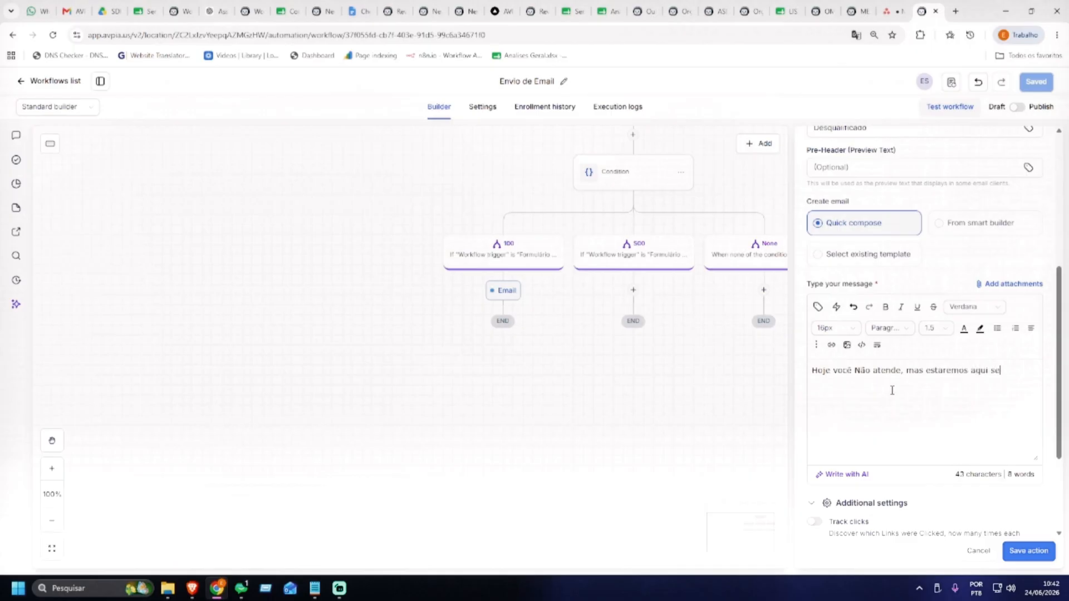
{"action": "type", "text": " precisar de outro serviço."}
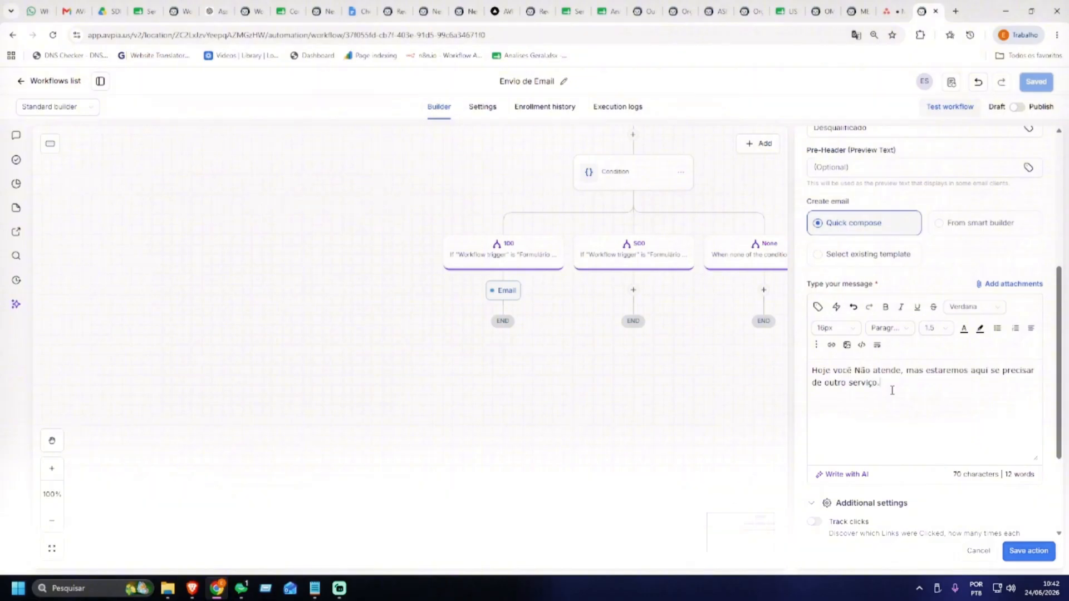
Rename the saved email step to 'Desqualificado' and save the workflow
{"action": "left_click", "coordinate": [1021, 551]}
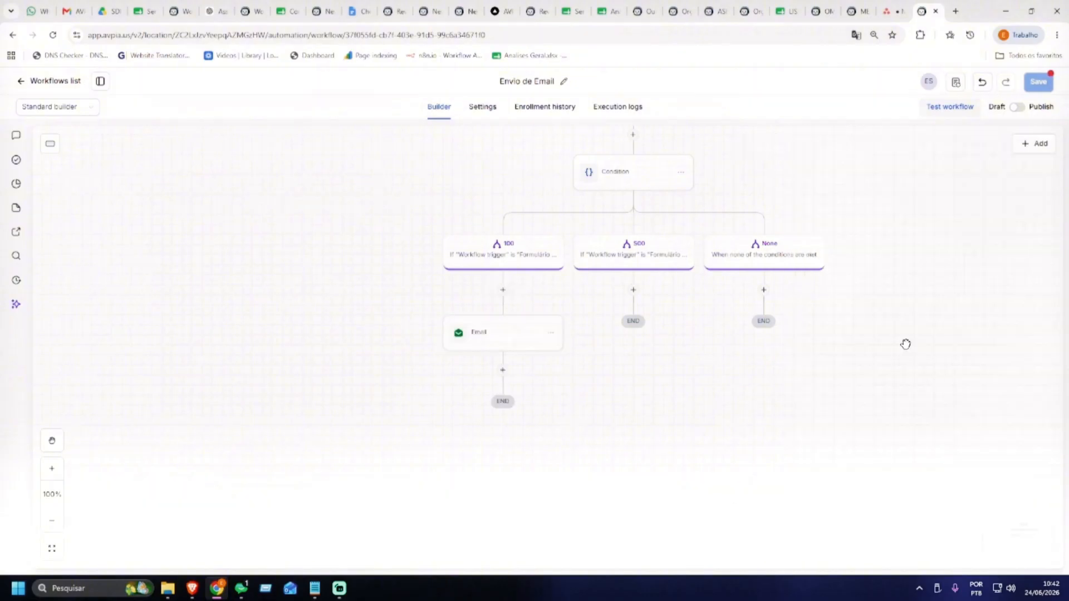
{"action": "left_click", "coordinate": [499, 333]}
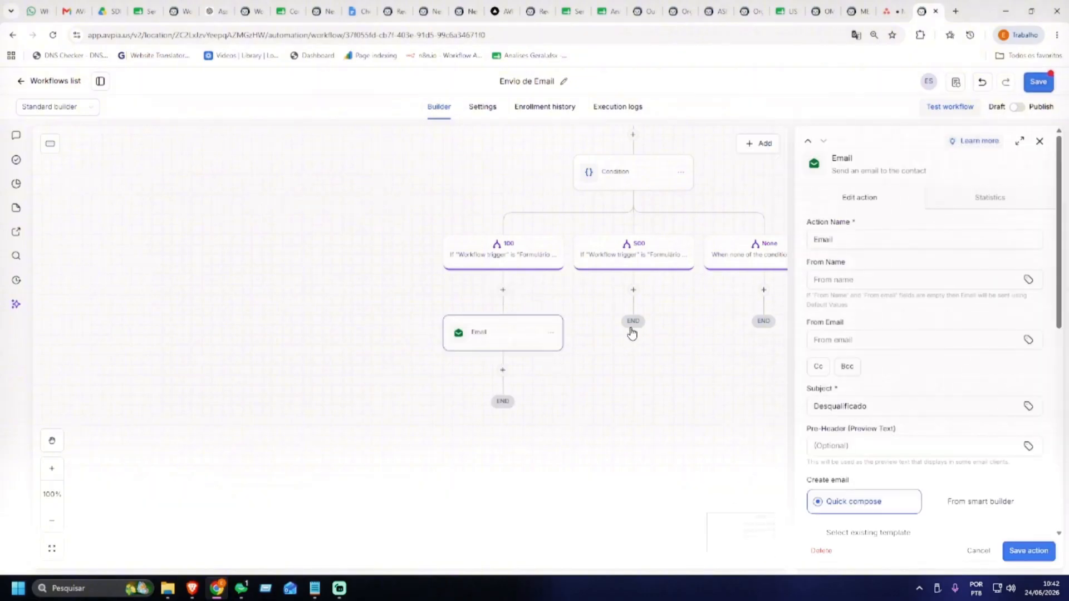
{"action": "double_click", "coordinate": [845, 238]}
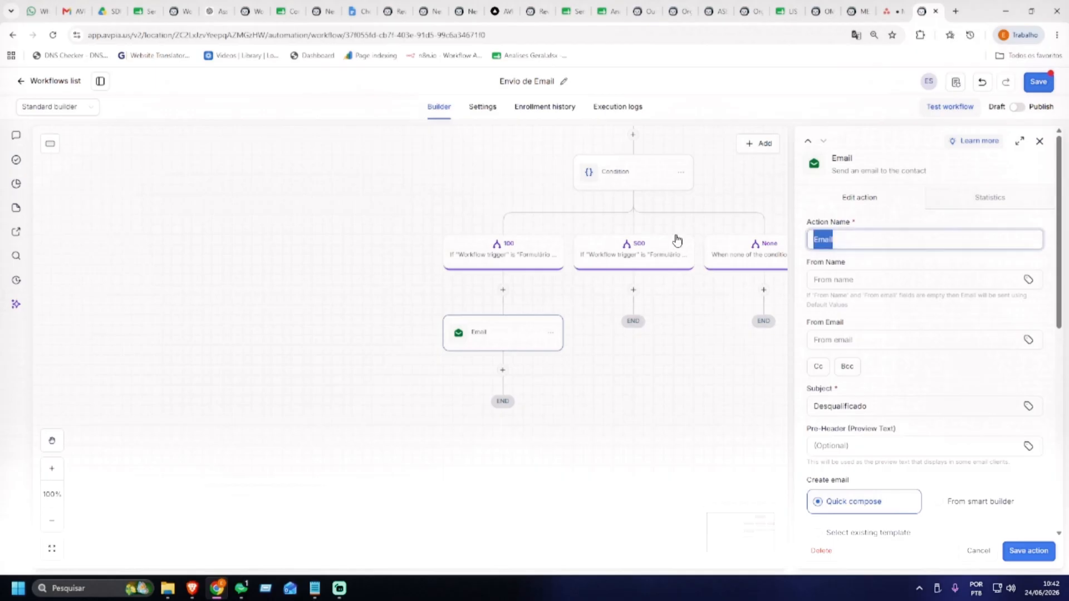
{"action": "type", "text": "Desqualificado"}
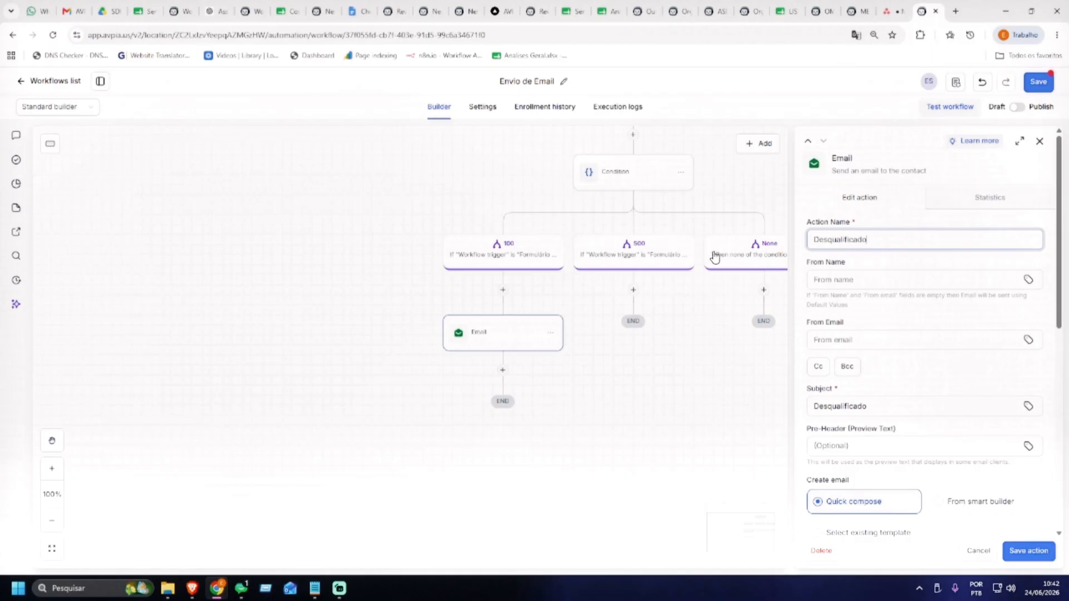
{"action": "left_click", "coordinate": [1028, 550]}
{"action": "left_click", "coordinate": [1037, 82]}
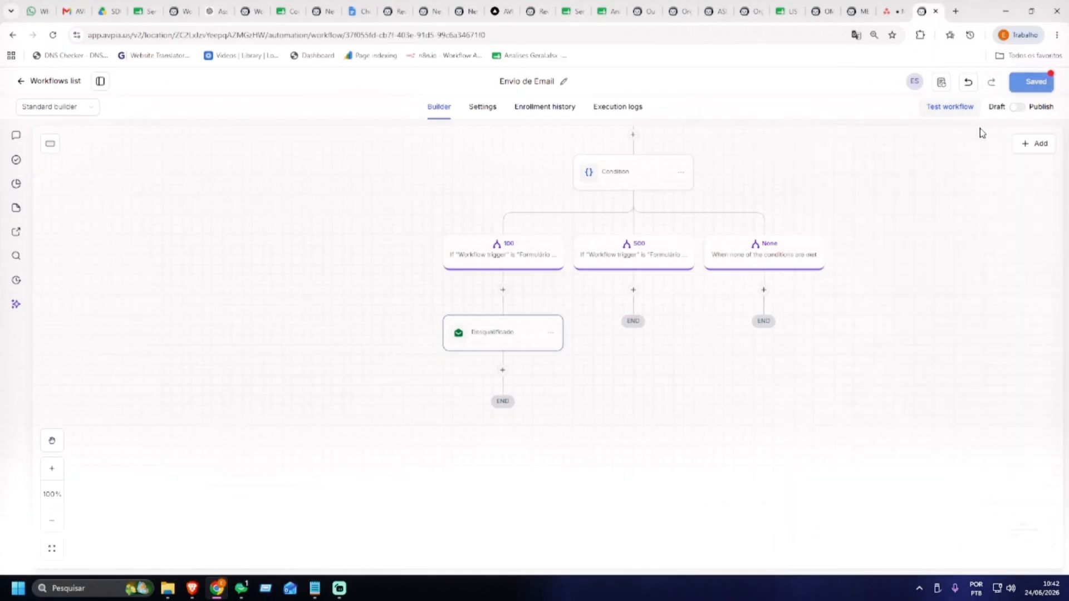
{"action": "scroll", "coordinate": [602, 316], "scroll_direction": "down", "scroll_amount": 3}
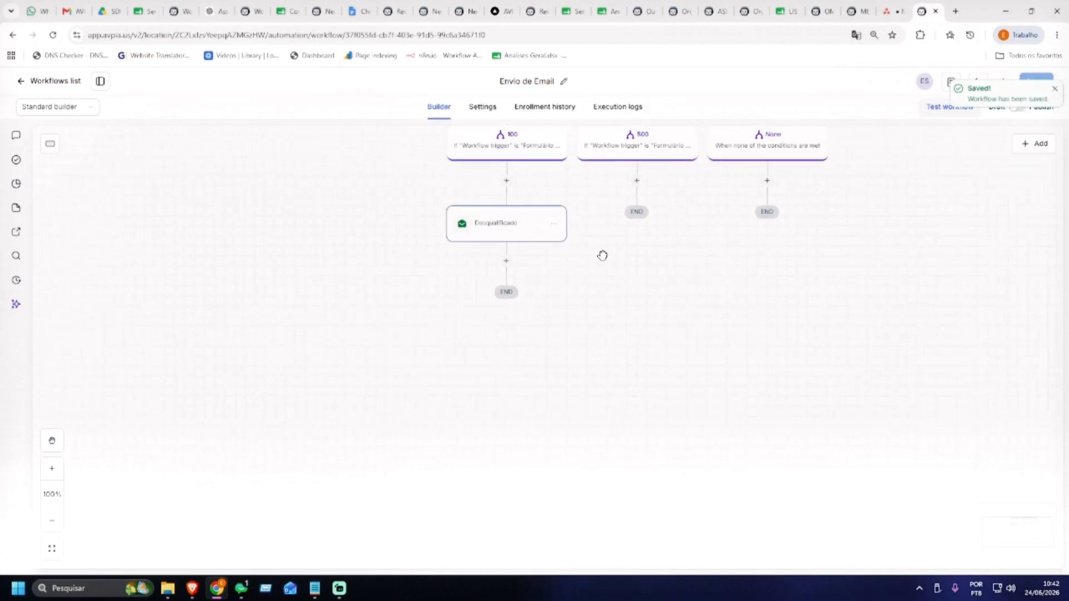
{"action": "left_click_drag", "start_coordinate": [603, 250], "coordinate": [597, 296]}
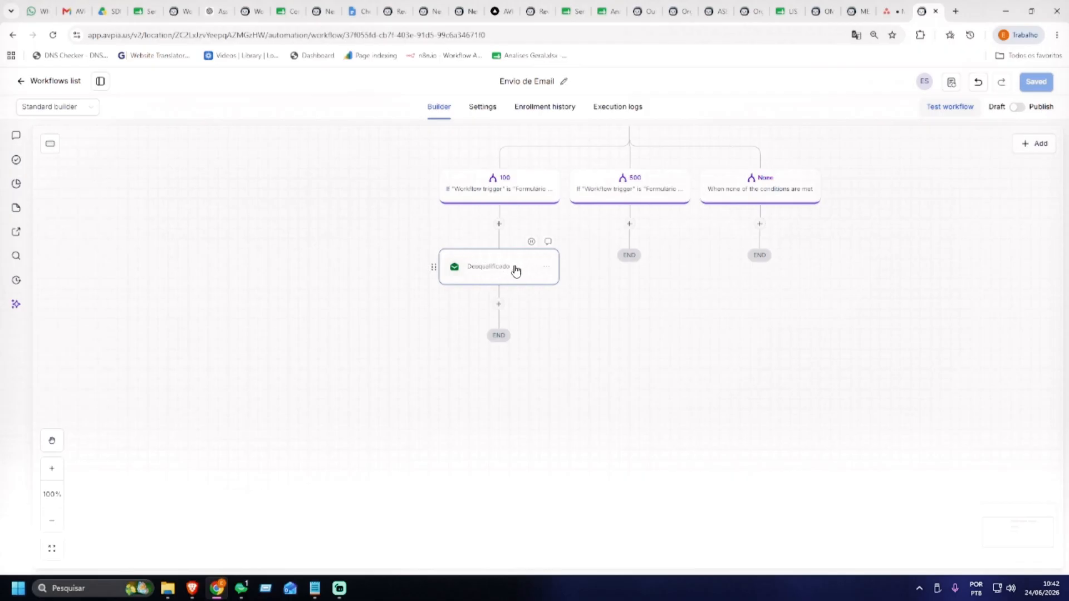
Add an If / else step after the Desqualificado email, then discard it
{"action": "left_click", "coordinate": [499, 304]}
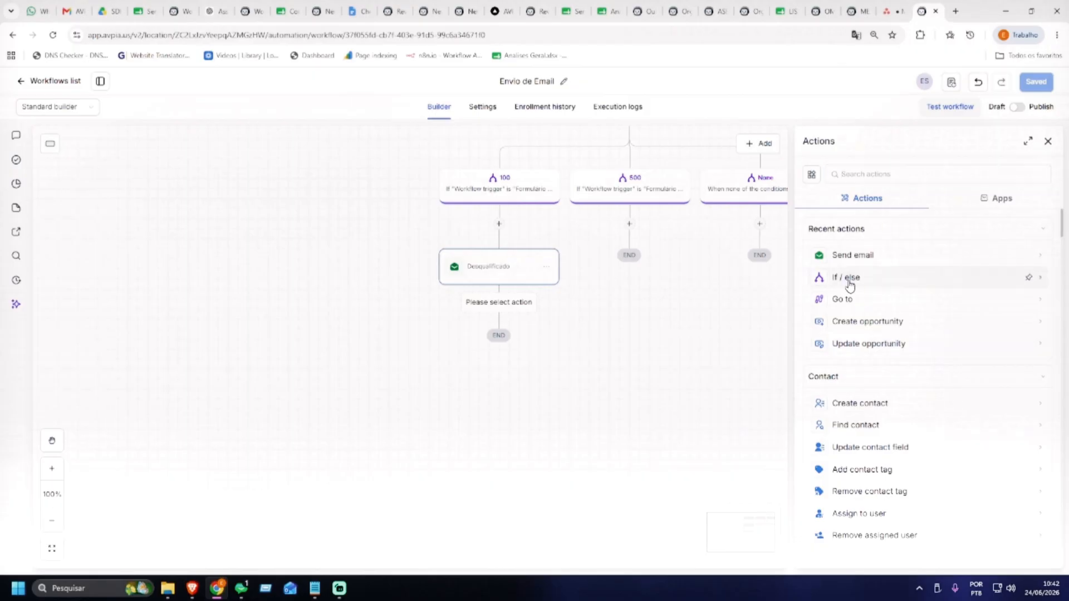
{"action": "left_click", "coordinate": [849, 281]}
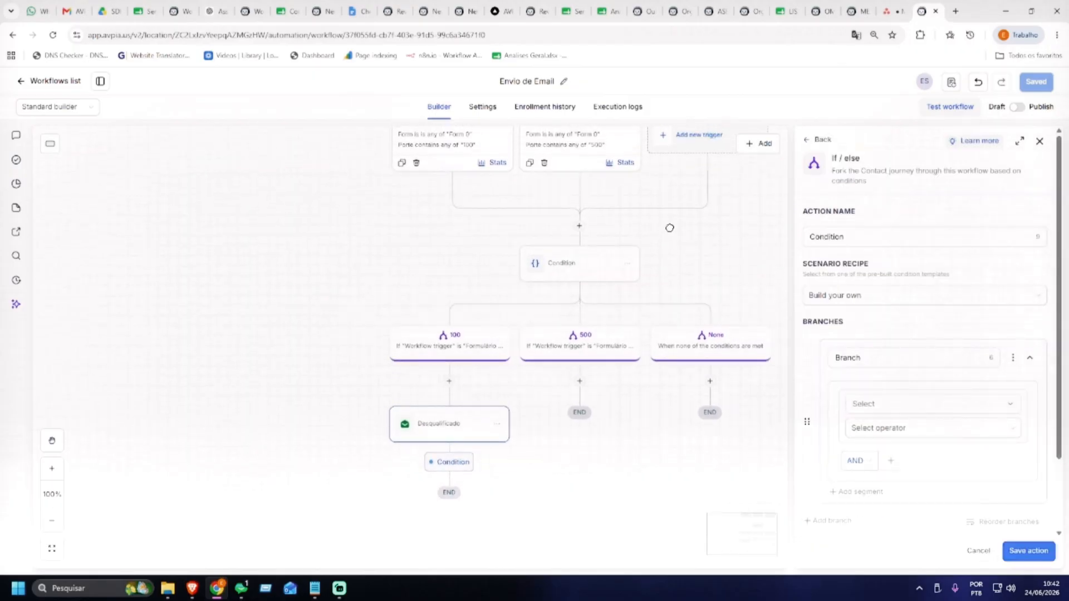
{"action": "left_click_drag", "start_coordinate": [631, 408], "coordinate": [658, 313]}
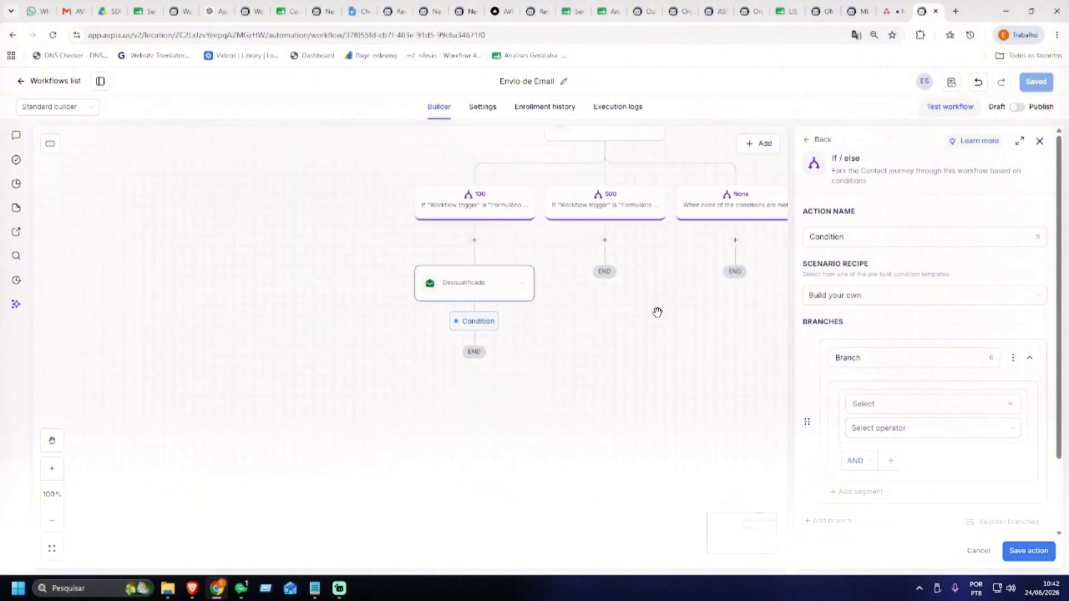
{"action": "left_click", "coordinate": [1040, 141]}
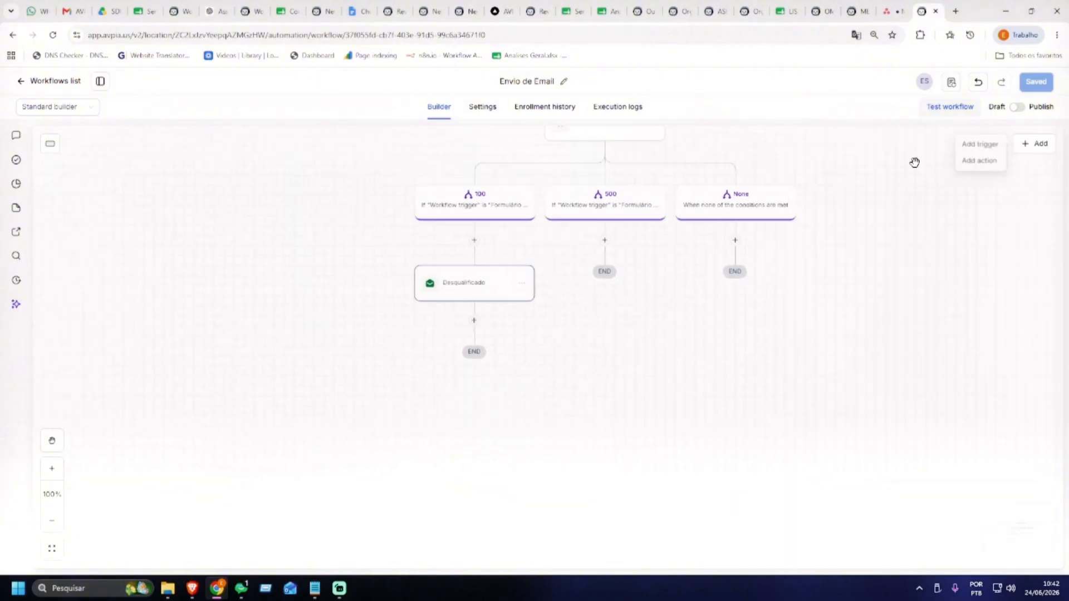
Add a Wait step after the Desqualificado email
{"action": "left_click", "coordinate": [475, 321]}
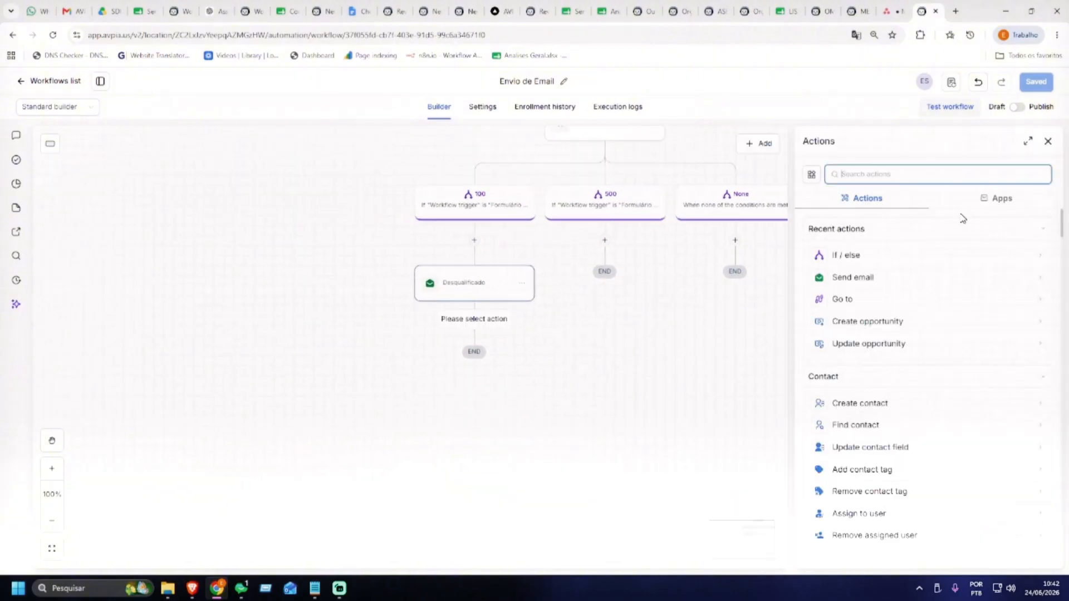
{"action": "left_click", "coordinate": [887, 174]}
{"action": "type", "text": "wai"}
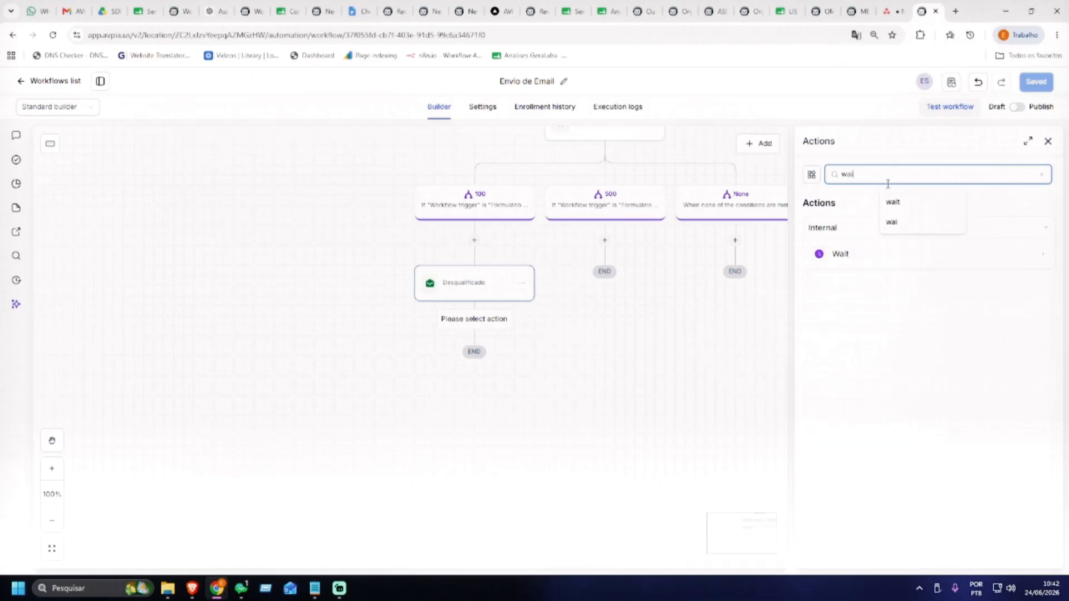
{"action": "left_click", "coordinate": [854, 258]}
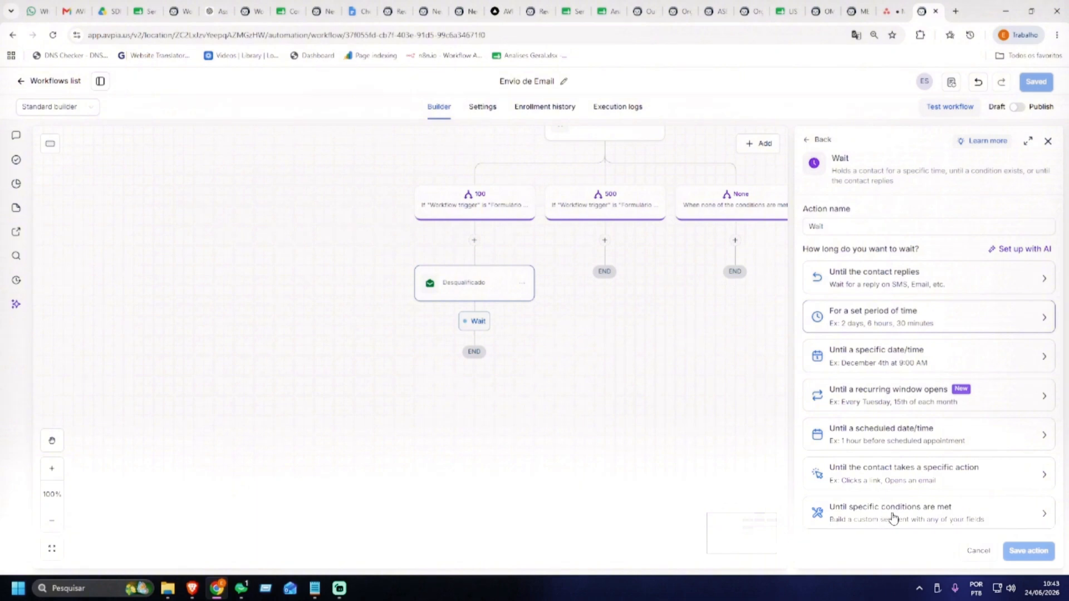
Make the Wait hold until the contact replies to Desqualificado, then save the workflow
{"action": "left_click", "coordinate": [885, 281]}
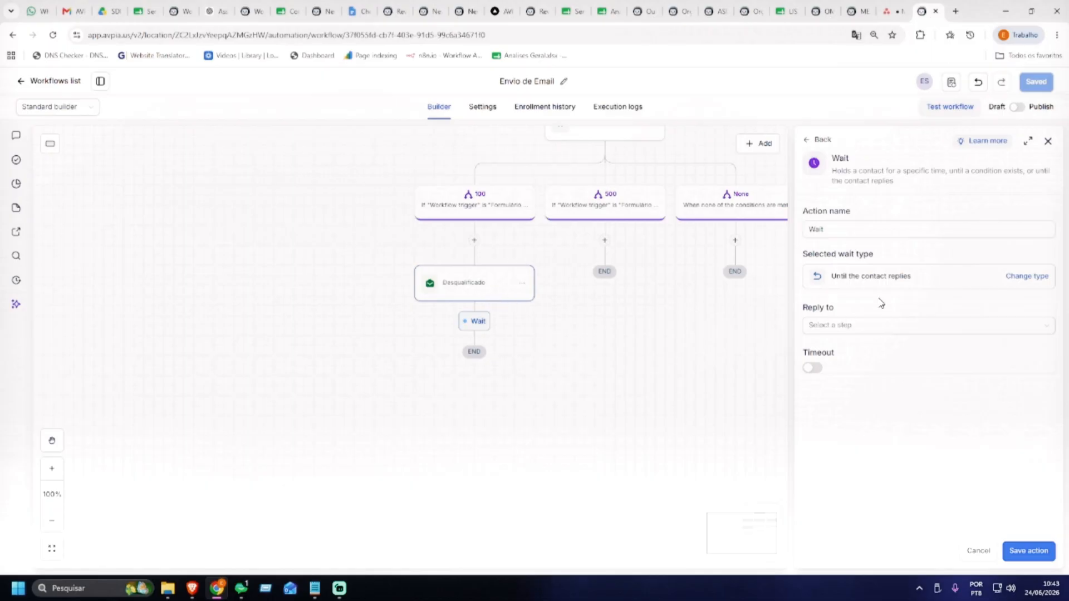
{"action": "left_click", "coordinate": [874, 327]}
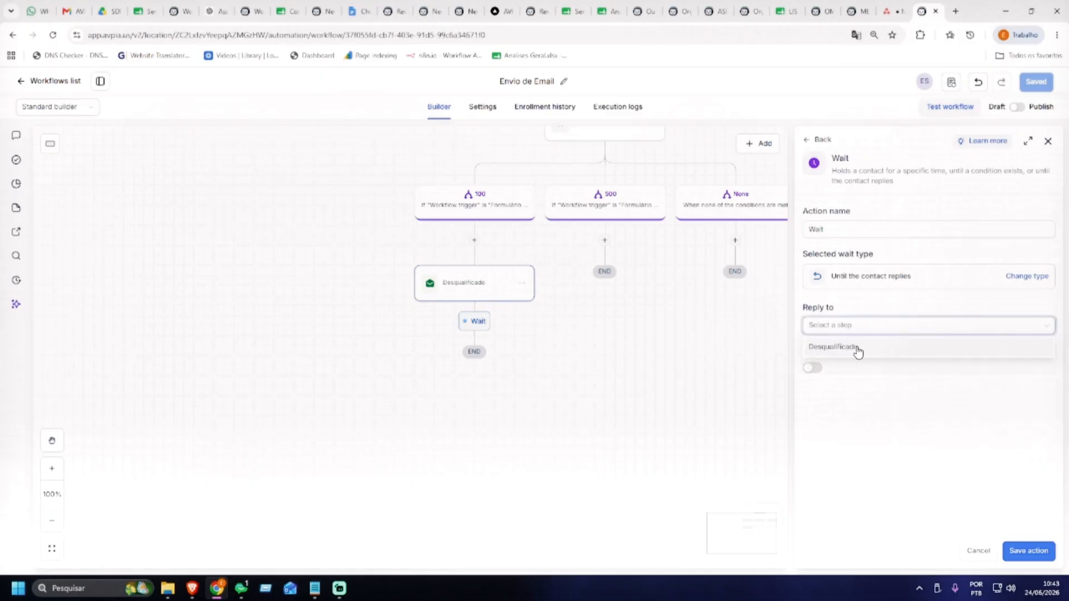
{"action": "left_click", "coordinate": [871, 299]}
{"action": "left_click", "coordinate": [848, 229]}
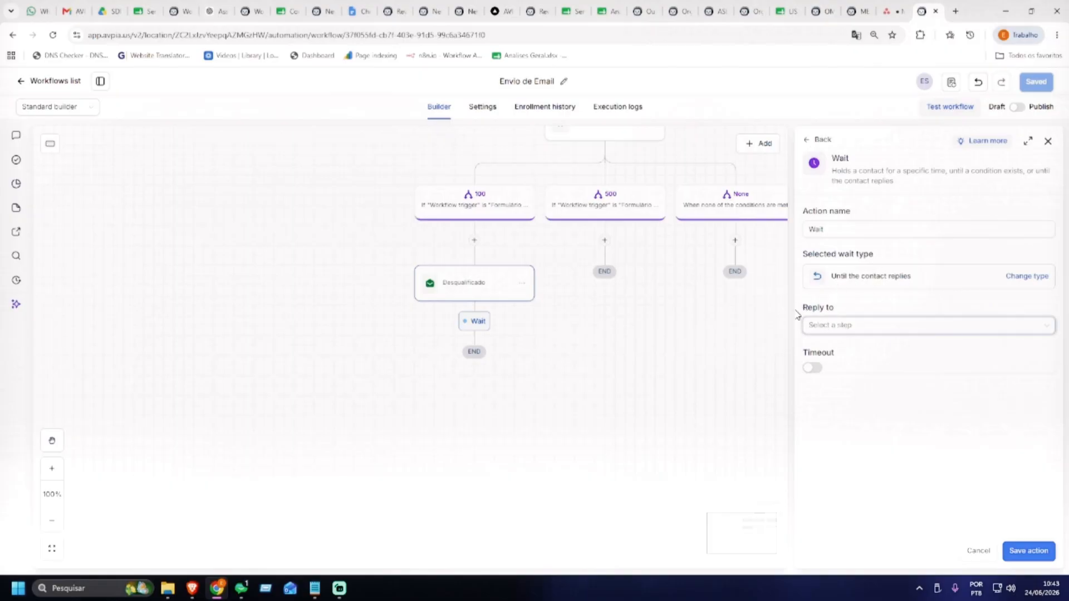
{"action": "left_click", "coordinate": [843, 327]}
{"action": "left_click", "coordinate": [835, 348]}
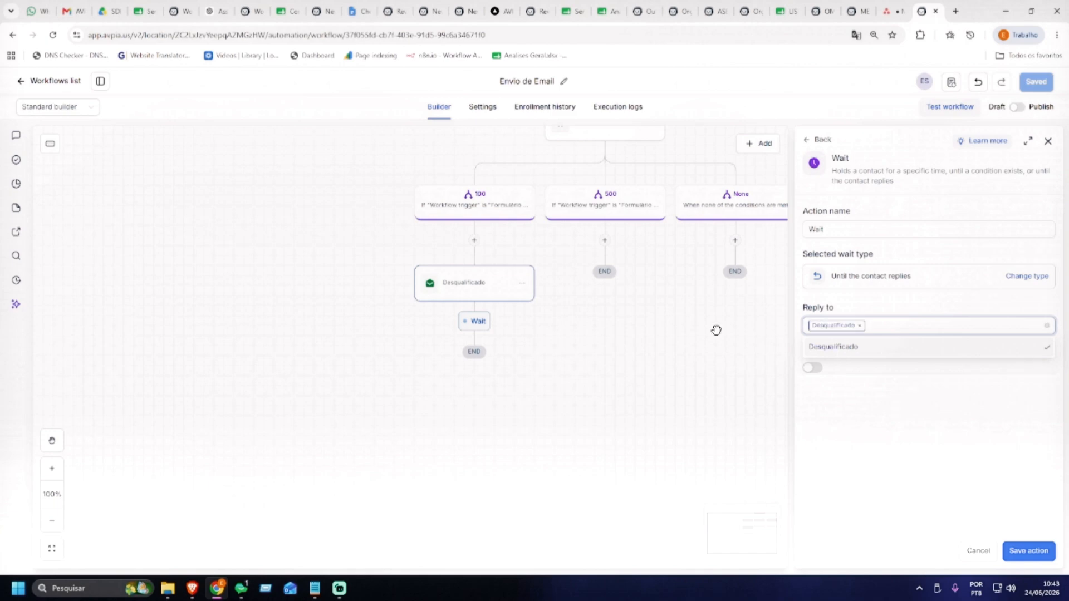
{"action": "left_click", "coordinate": [894, 399]}
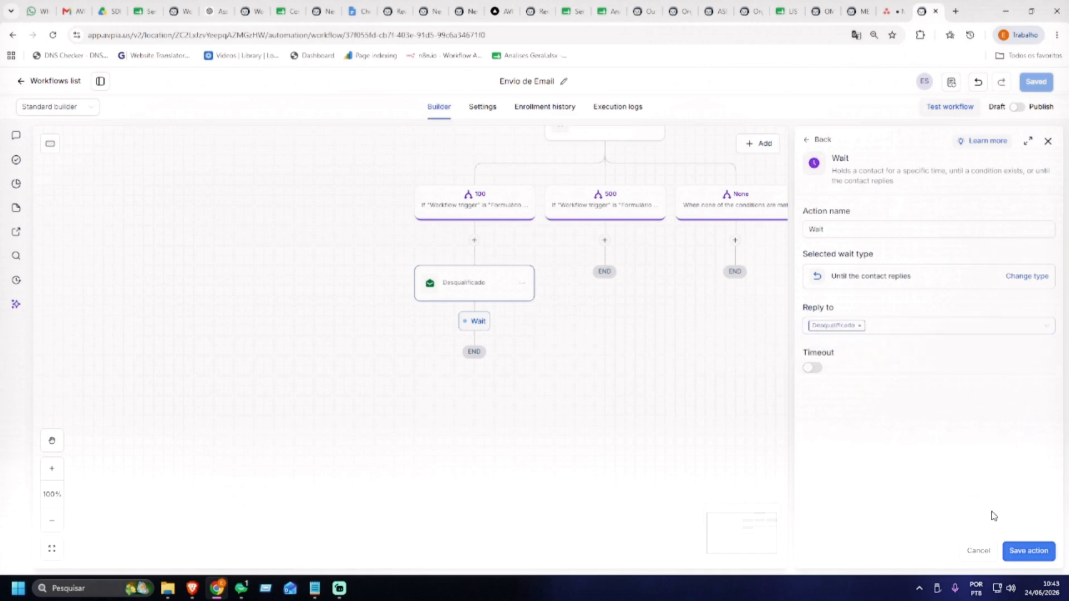
{"action": "left_click", "coordinate": [1024, 551]}
{"action": "left_click", "coordinate": [1037, 82]}
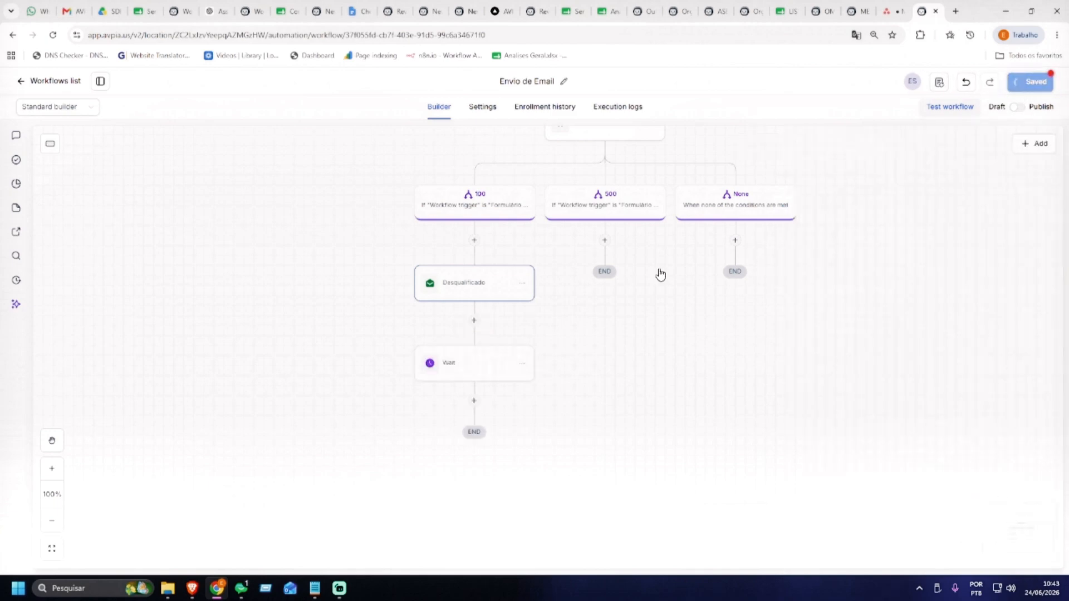
Enable a timeout of 3 days on the Wait step and save it
{"action": "left_click", "coordinate": [502, 358]}
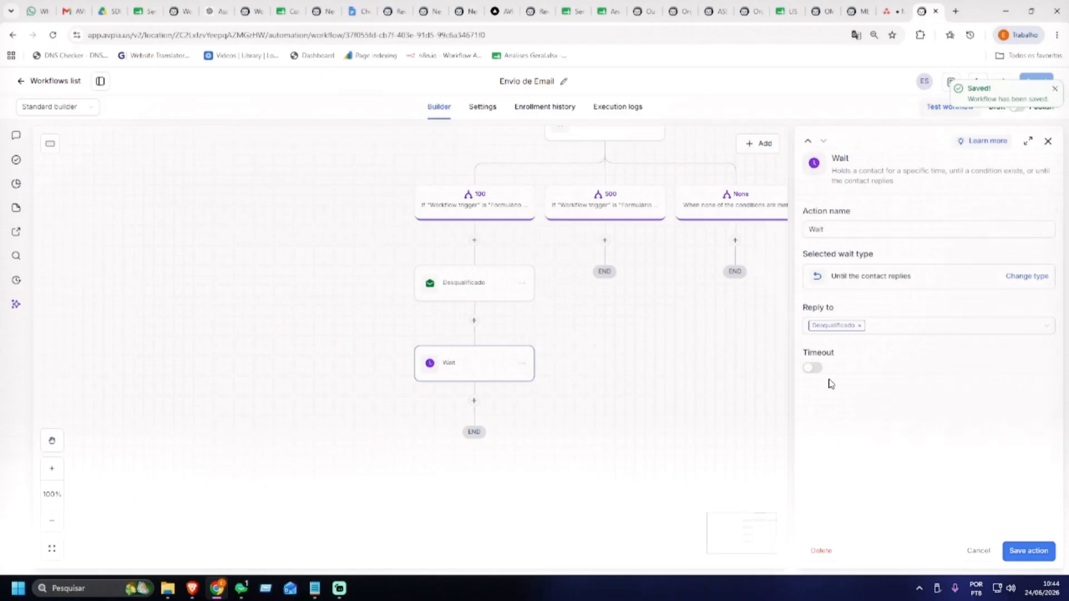
{"action": "left_click", "coordinate": [813, 370]}
{"action": "left_click", "coordinate": [814, 372]}
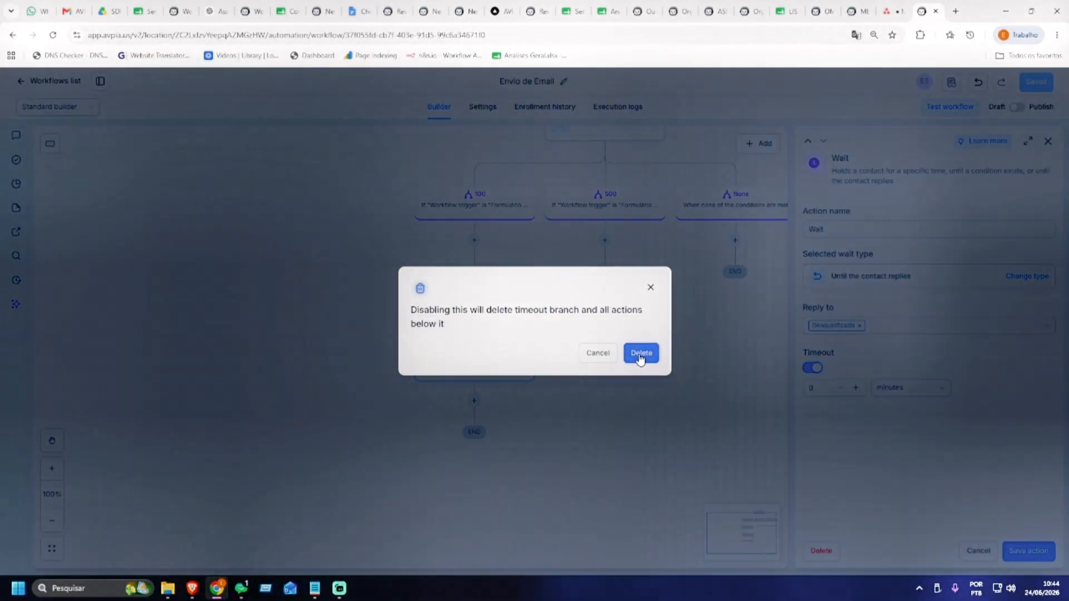
{"action": "left_click", "coordinate": [653, 356]}
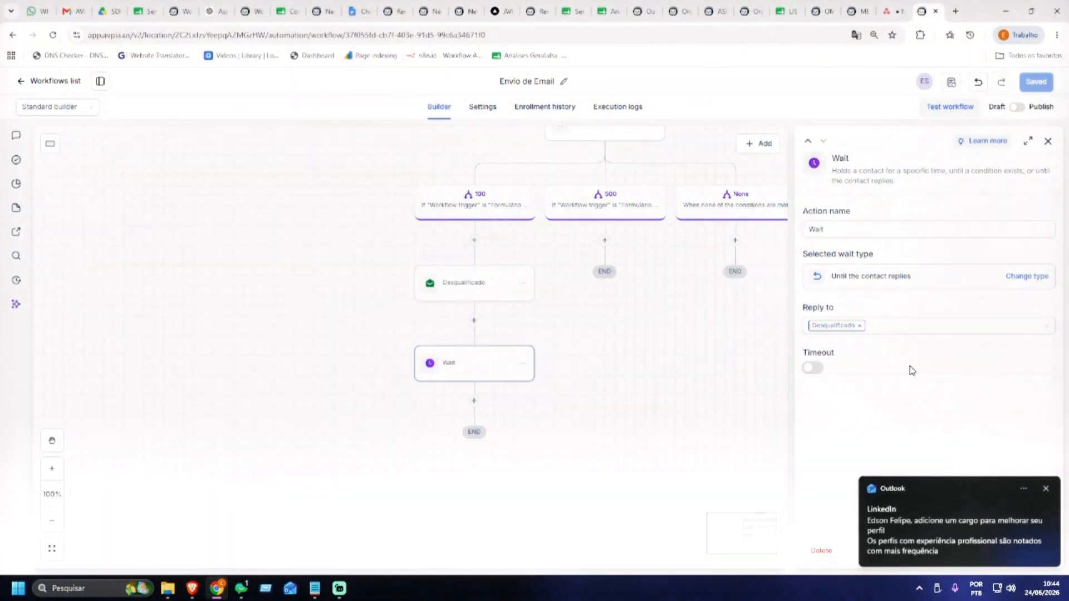
{"action": "left_click", "coordinate": [1046, 490]}
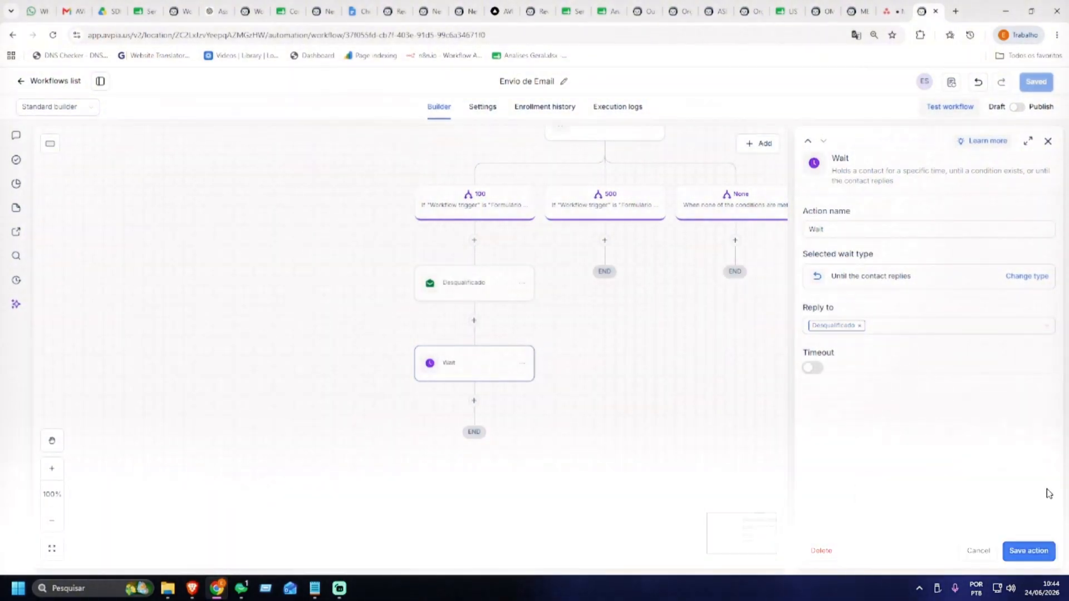
{"action": "left_click", "coordinate": [814, 369]}
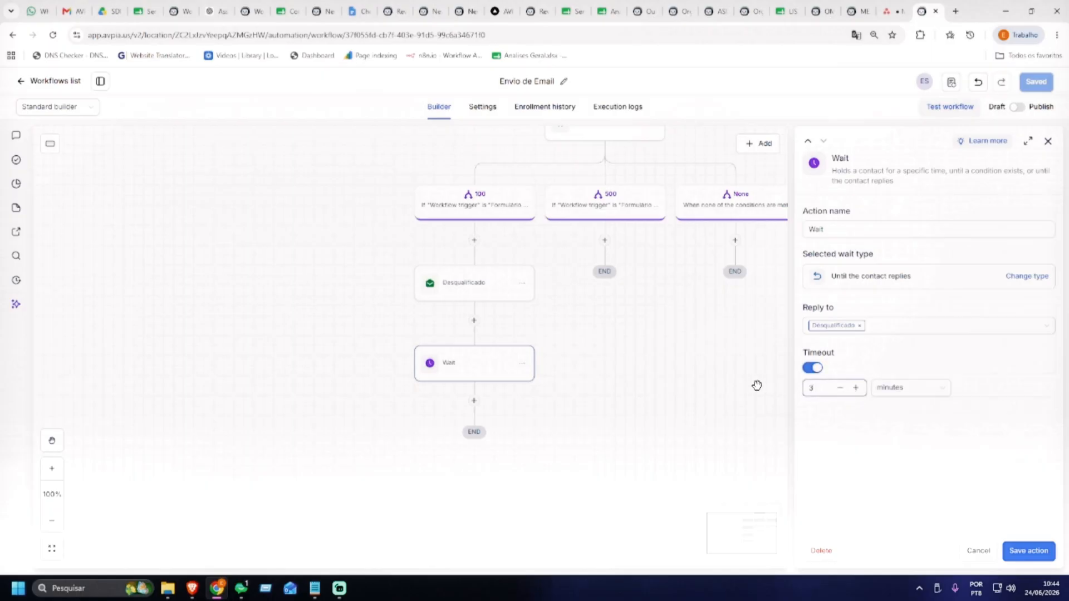
{"action": "left_click", "coordinate": [895, 390]}
{"action": "left_click", "coordinate": [901, 465]}
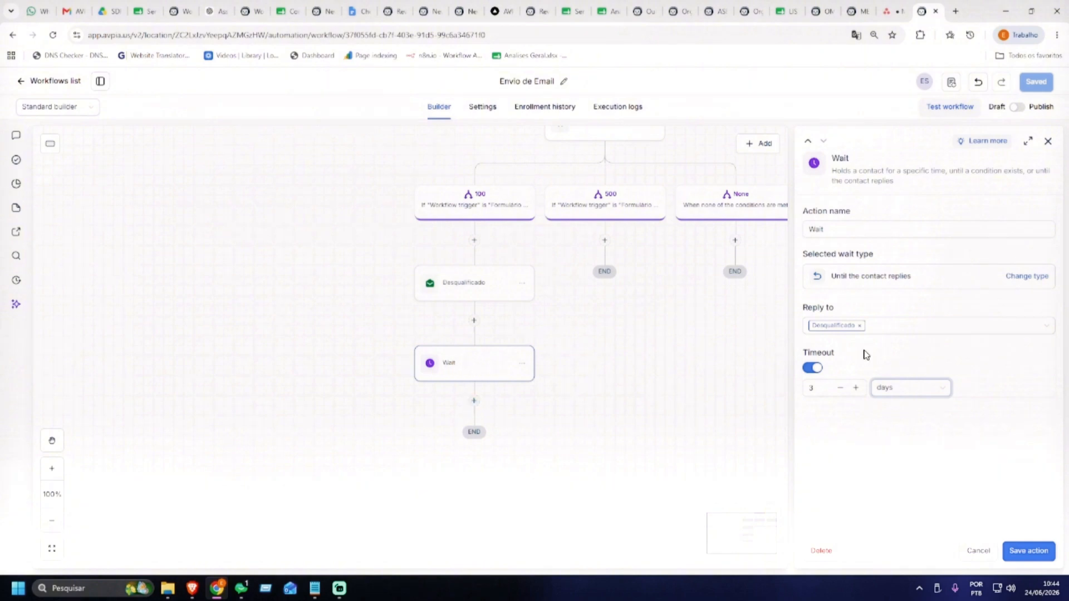
{"action": "left_click", "coordinate": [1027, 551]}
{"action": "scroll", "coordinate": [673, 377], "scroll_direction": "down", "scroll_amount": 3}
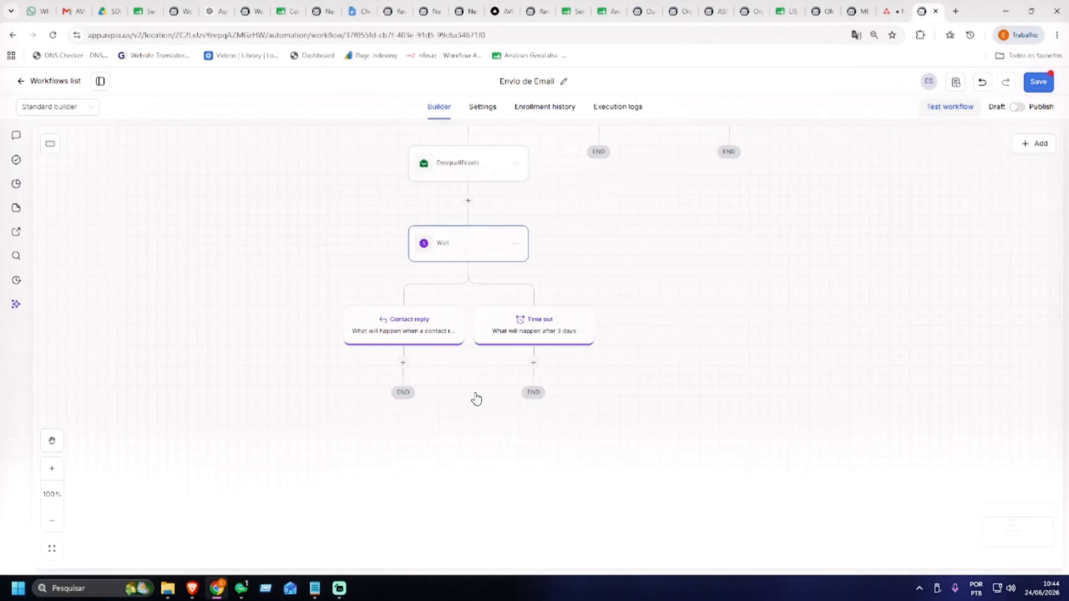
Add a Send Internal Notification step under the Contact reply branch
{"action": "left_click", "coordinate": [404, 365]}
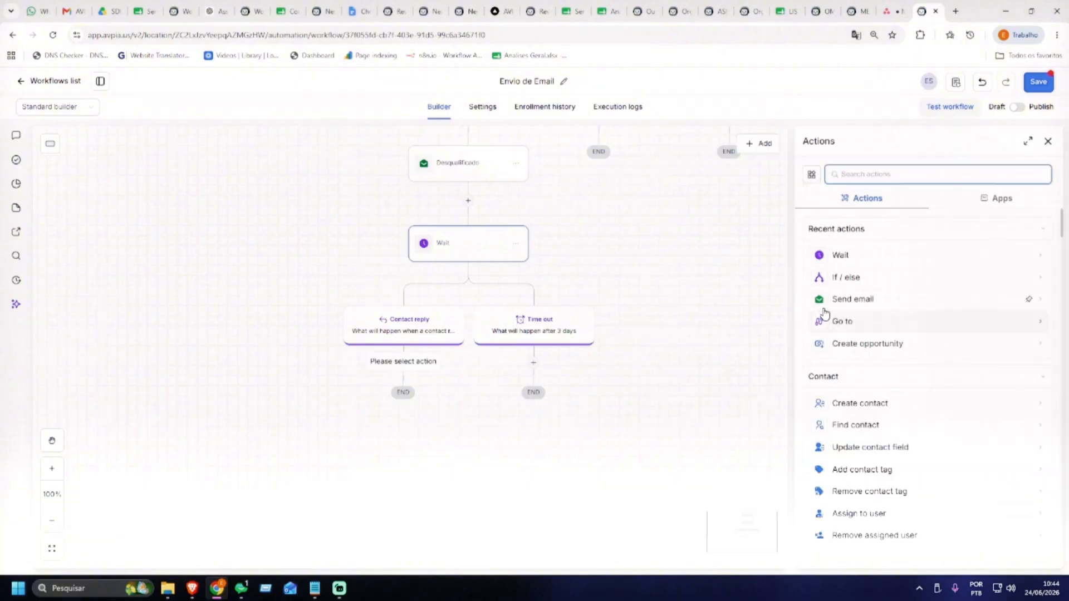
{"action": "type", "text": "noti"}
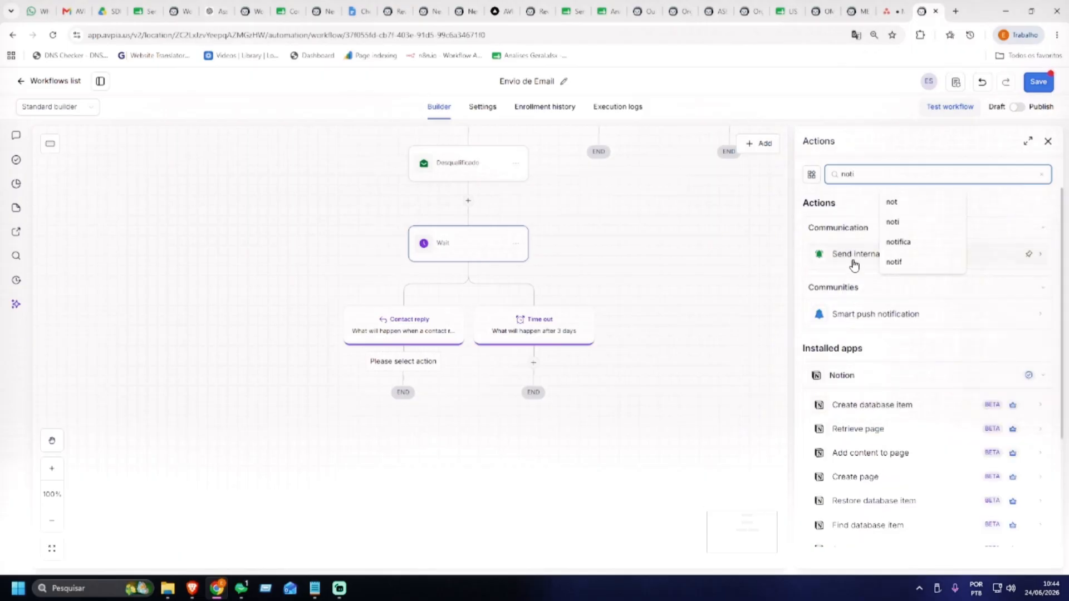
{"action": "left_click", "coordinate": [852, 255]}
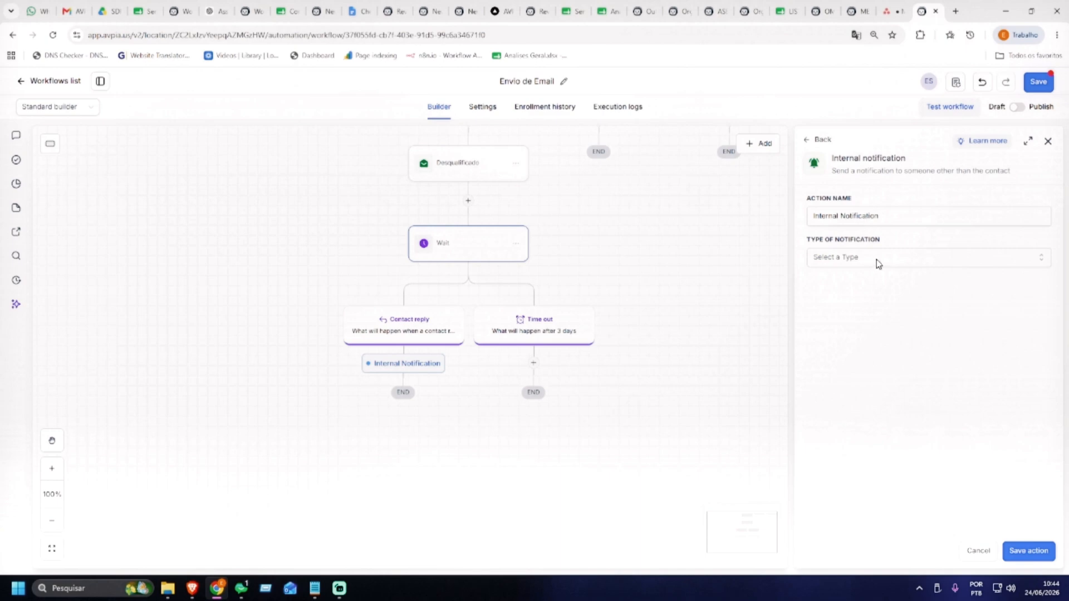
{"action": "left_click", "coordinate": [878, 262]}
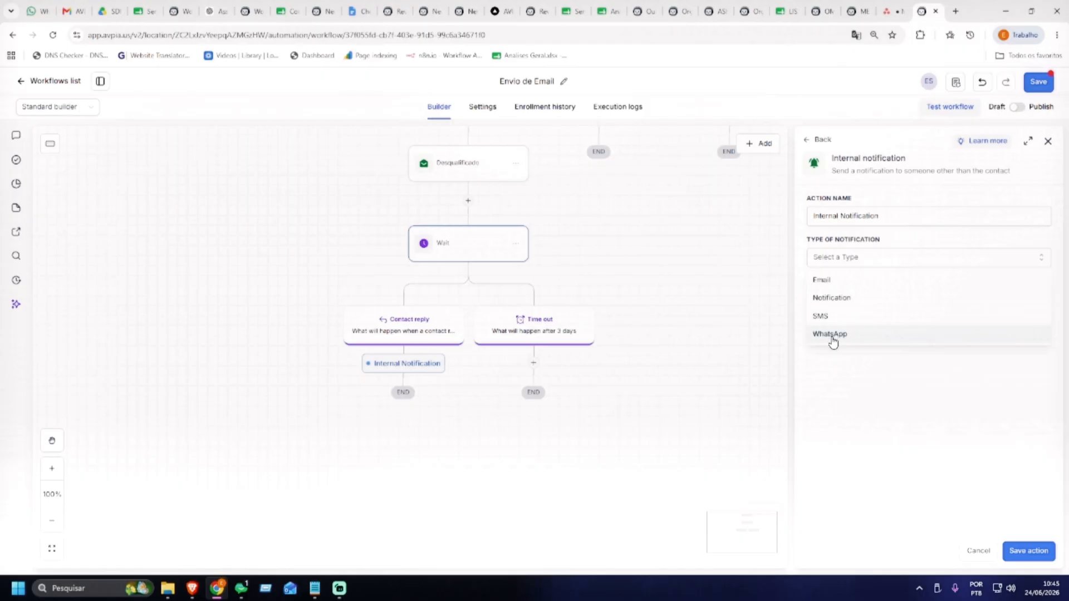
Make the notification an Email with recipient type Custom email
{"action": "left_click", "coordinate": [831, 287]}
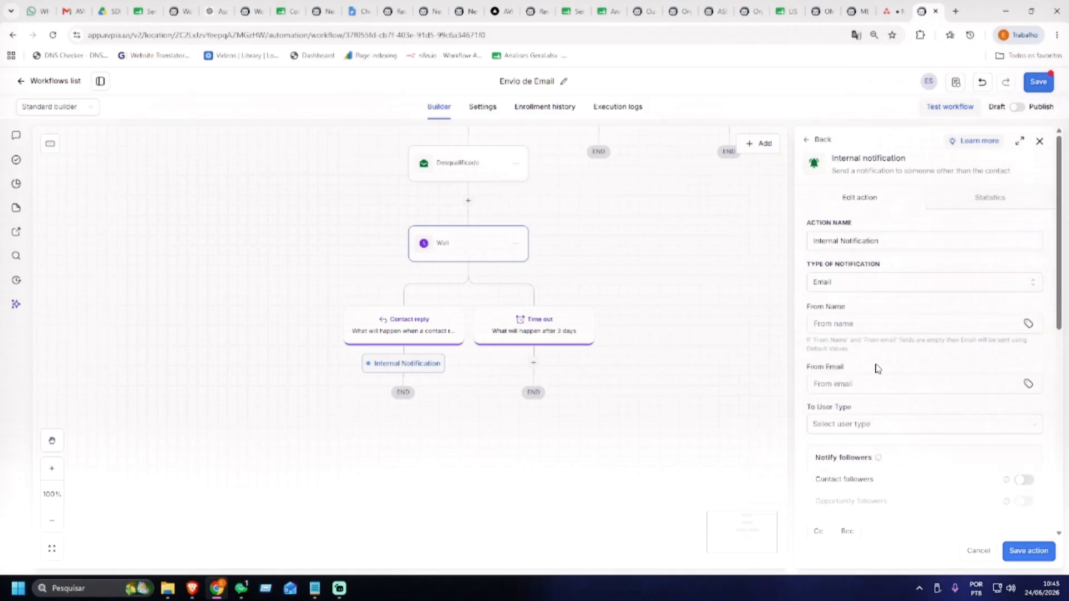
{"action": "scroll", "coordinate": [876, 364], "scroll_direction": "down", "scroll_amount": 2}
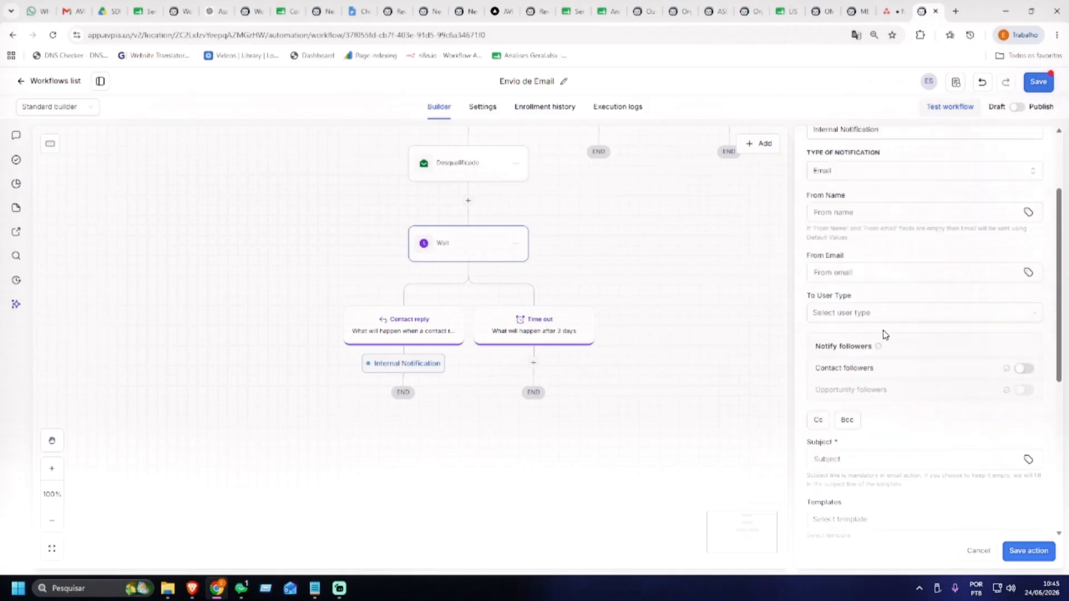
{"action": "left_click", "coordinate": [878, 312]}
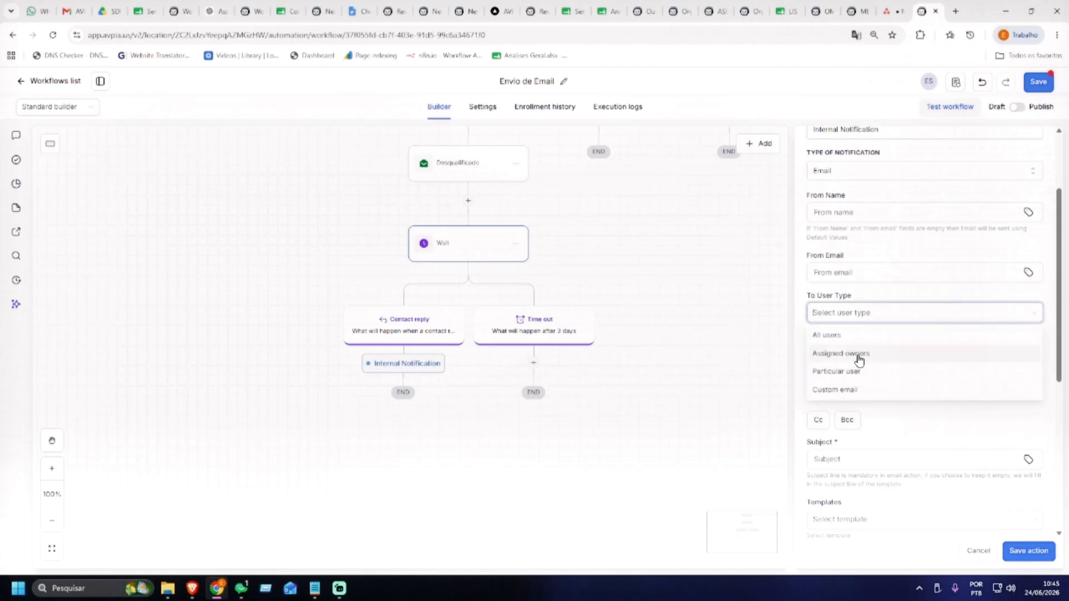
{"action": "left_click", "coordinate": [854, 372]}
{"action": "left_click", "coordinate": [870, 356]}
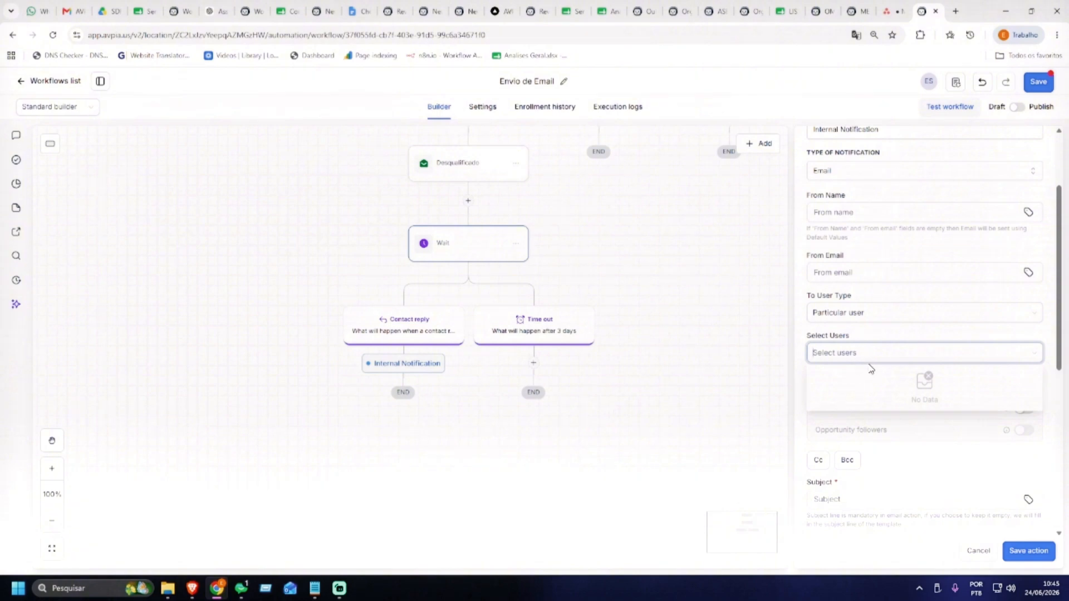
{"action": "left_click", "coordinate": [871, 338]}
{"action": "left_click", "coordinate": [863, 316]}
{"action": "left_click", "coordinate": [847, 390]}
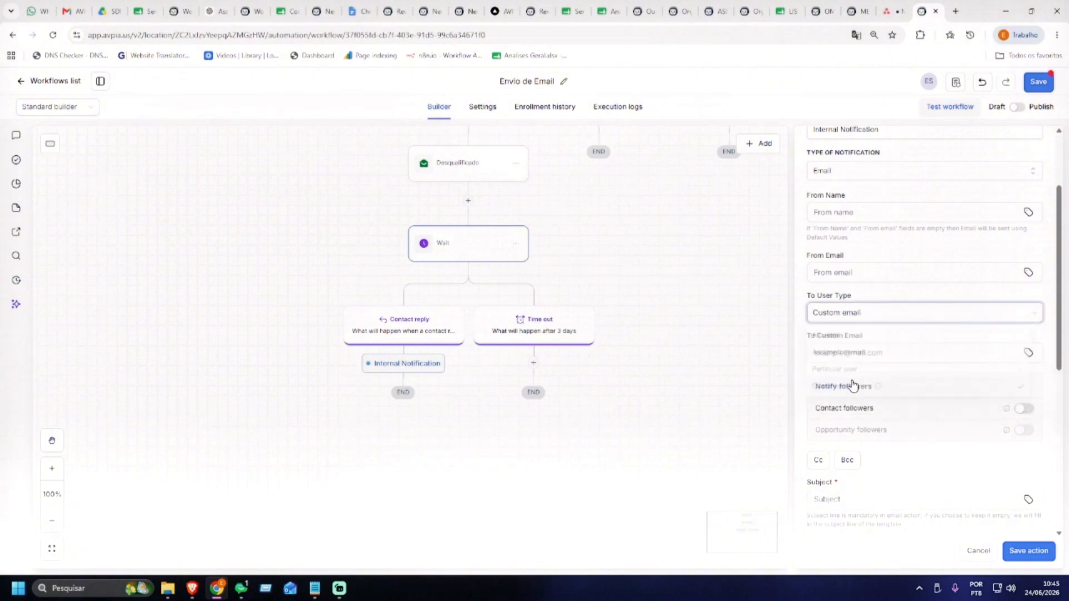
Fill in the internal team member's e-mail address as the custom recipient
{"action": "left_click", "coordinate": [856, 354]}
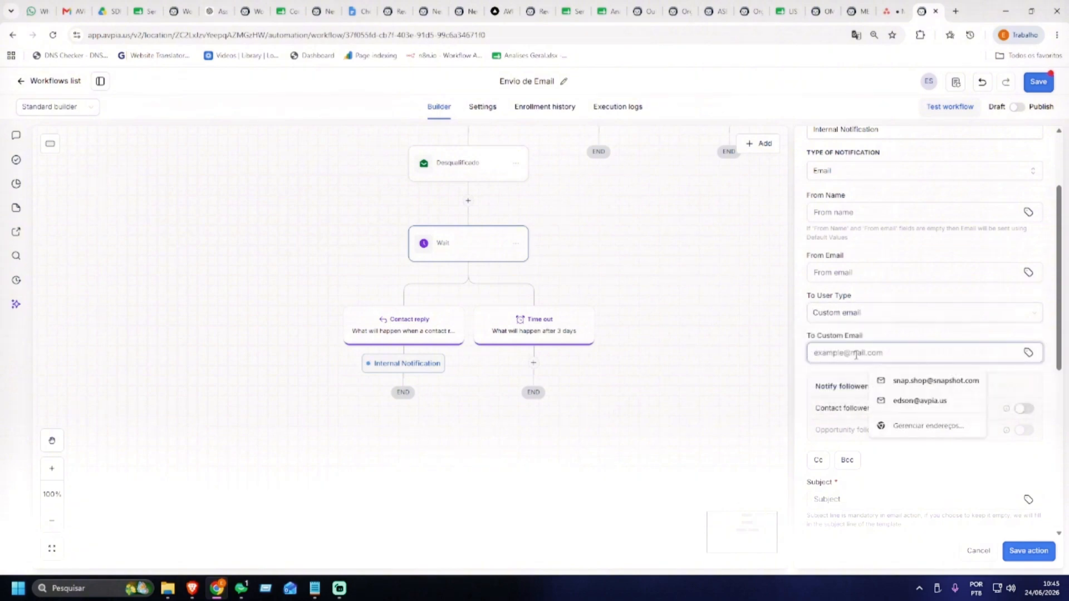
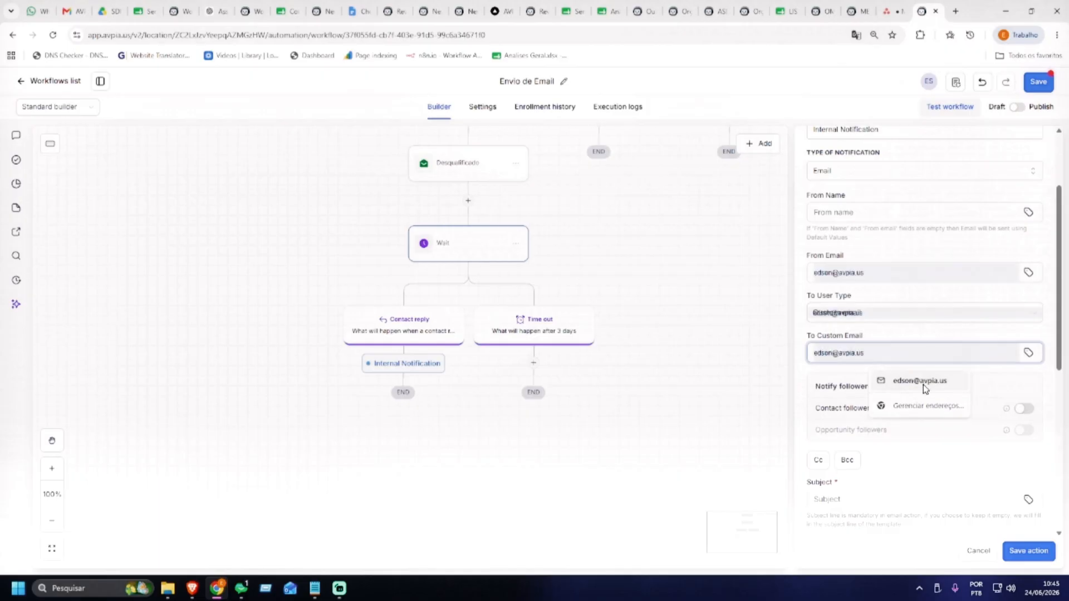
{"action": "left_click", "coordinate": [922, 383]}
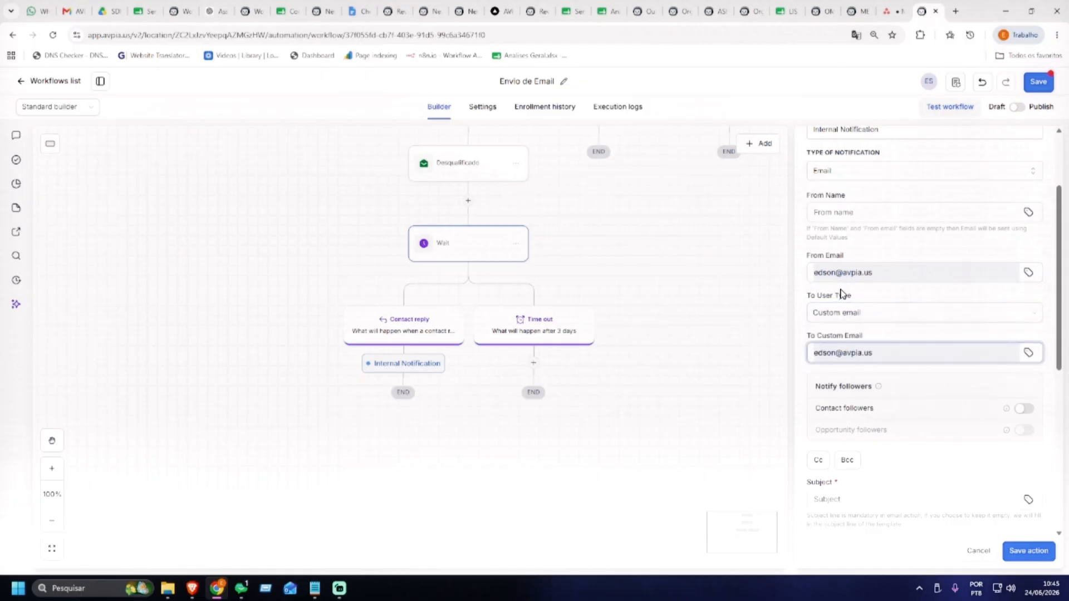
{"action": "scroll", "coordinate": [848, 273], "scroll_direction": "up", "scroll_amount": 3}
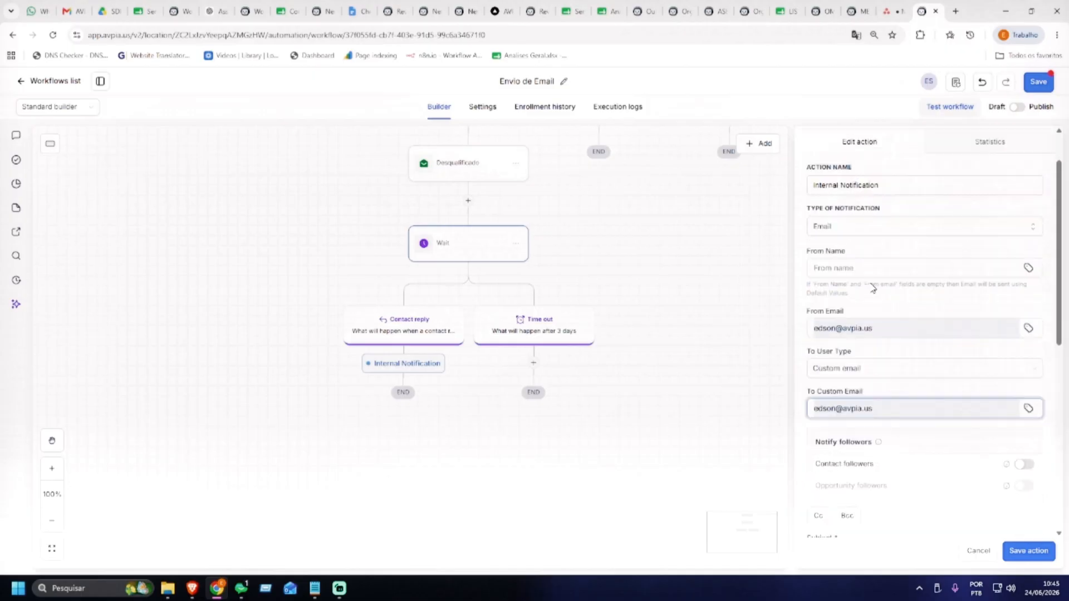
{"action": "scroll", "coordinate": [858, 316], "scroll_direction": "down", "scroll_amount": 5}
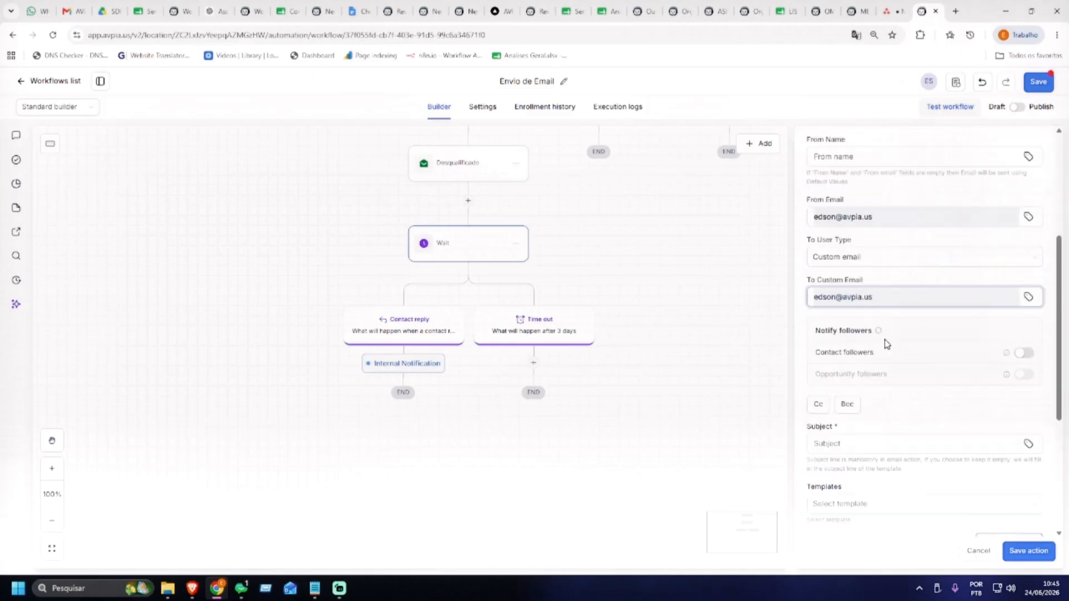
Set the notification subject to 'Lead Desqualificado respondeu' and leave Templates on none
{"action": "left_click", "coordinate": [856, 337]}
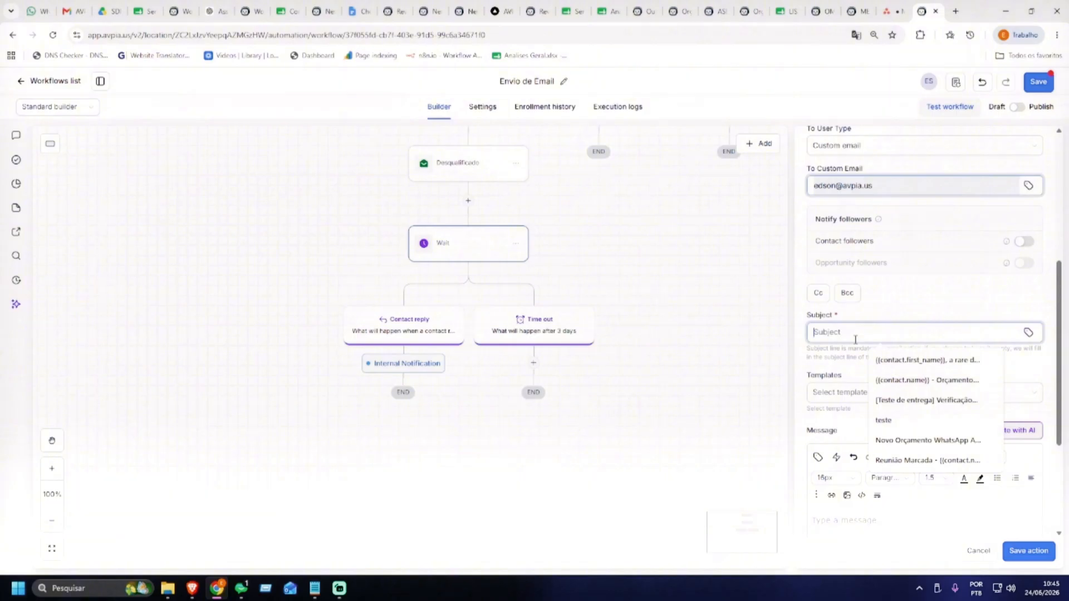
{"action": "type", "text": "Lead "}
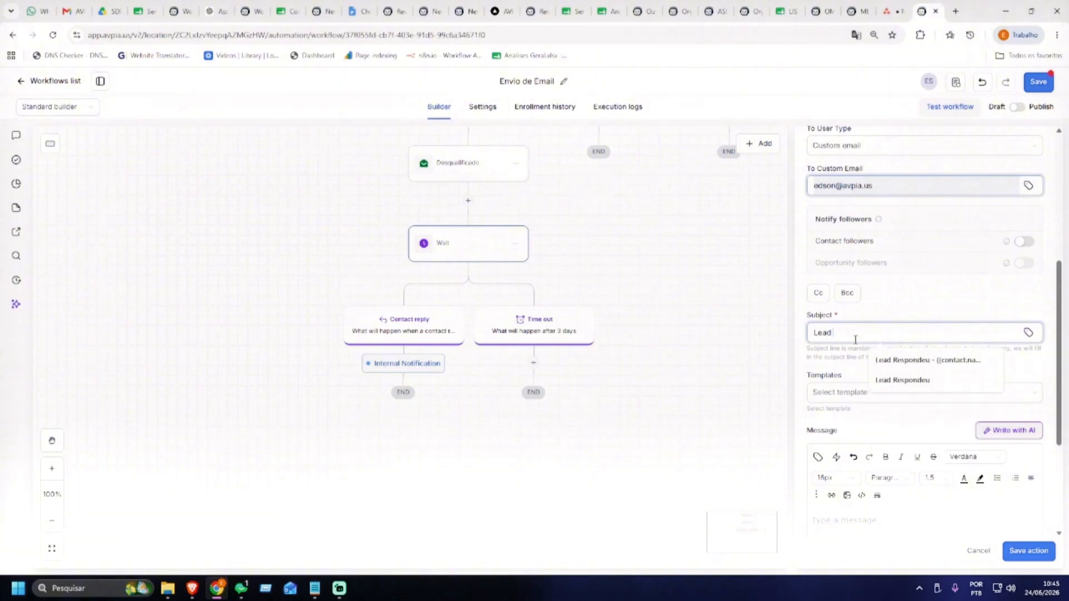
{"action": "type", "text": "Desquali"}
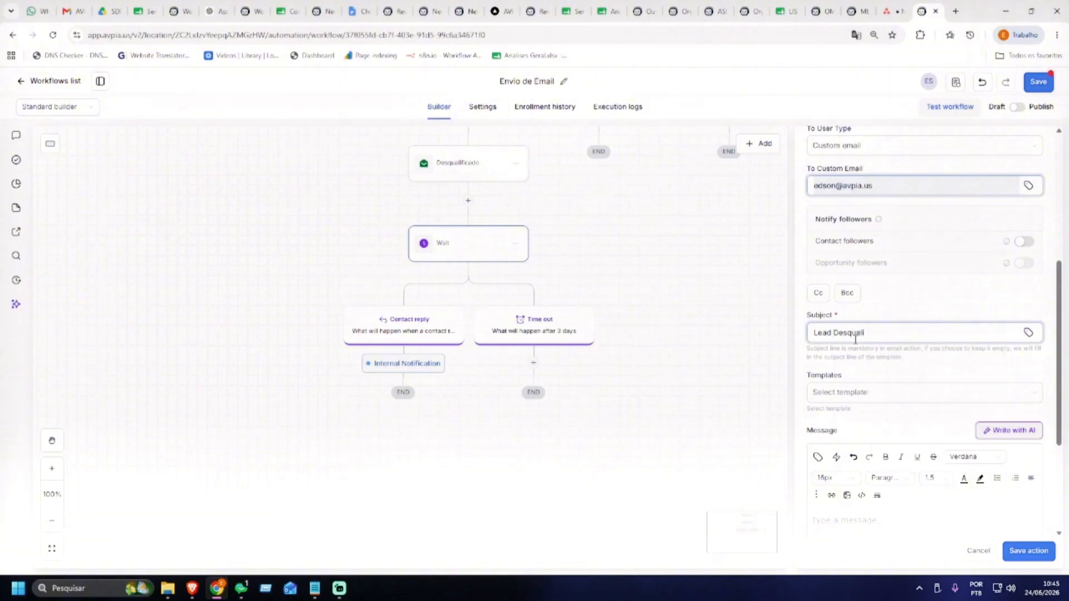
{"action": "type", "text": "ficado respondeu"}
{"action": "scroll", "coordinate": [917, 345], "scroll_direction": "down", "scroll_amount": 2}
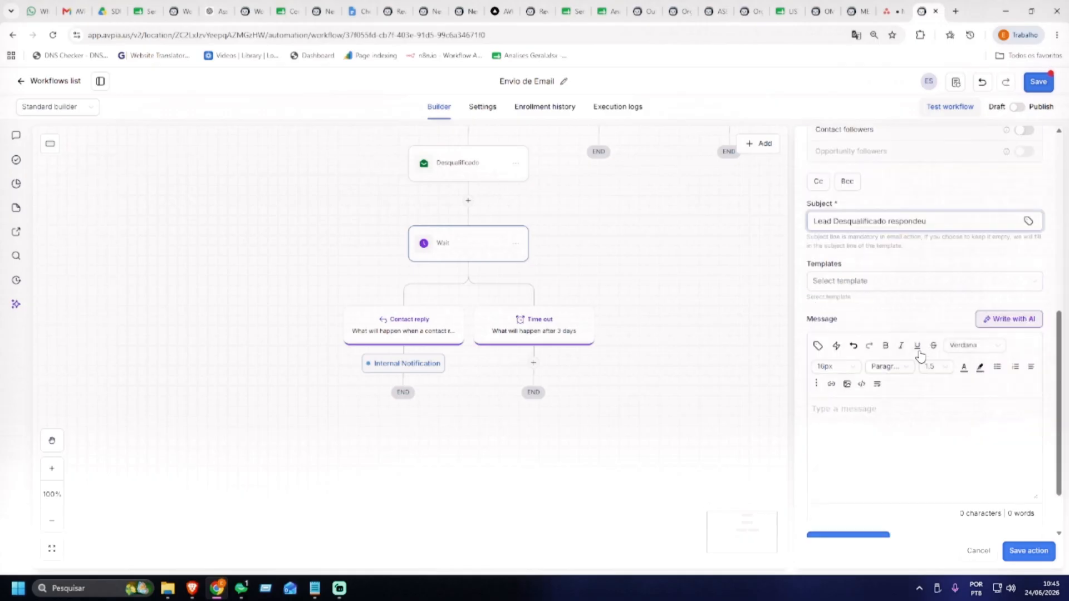
{"action": "left_click", "coordinate": [899, 420]}
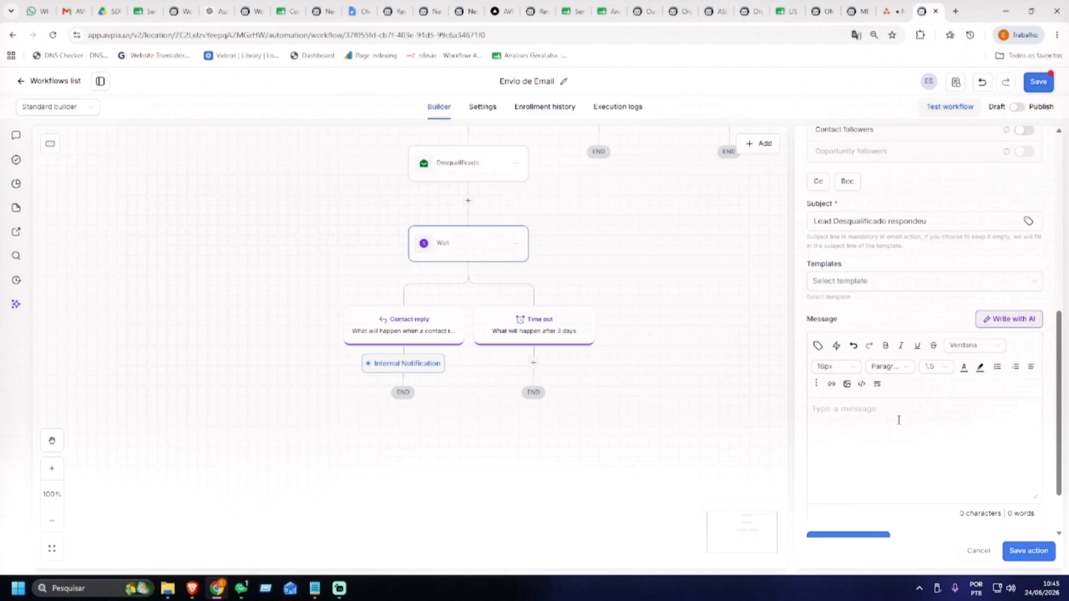
{"action": "scroll", "coordinate": [897, 419], "scroll_direction": "down", "scroll_amount": 1}
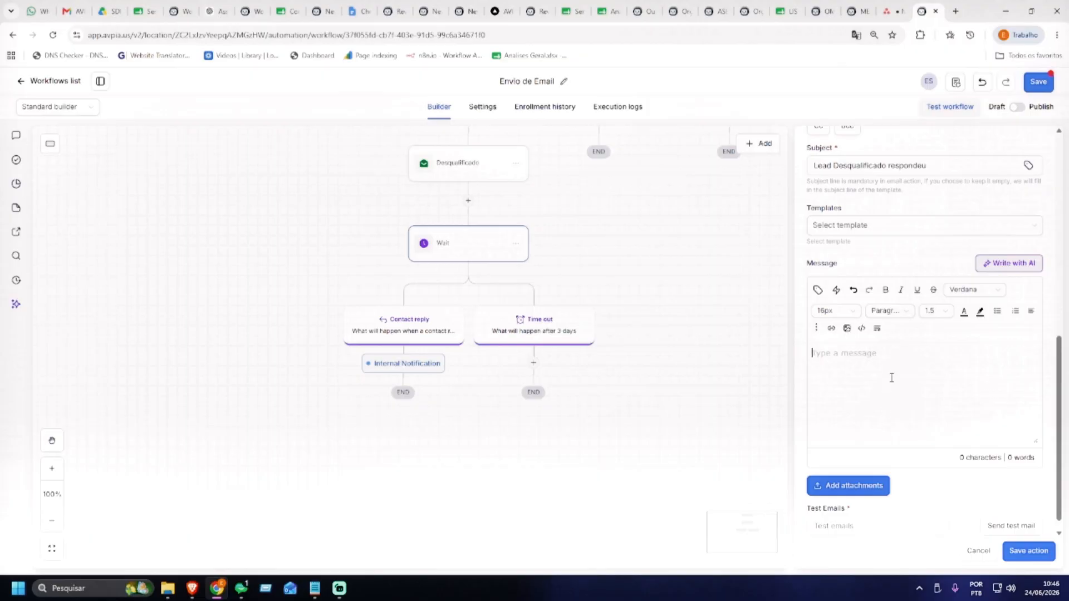
{"action": "left_click", "coordinate": [865, 229]}
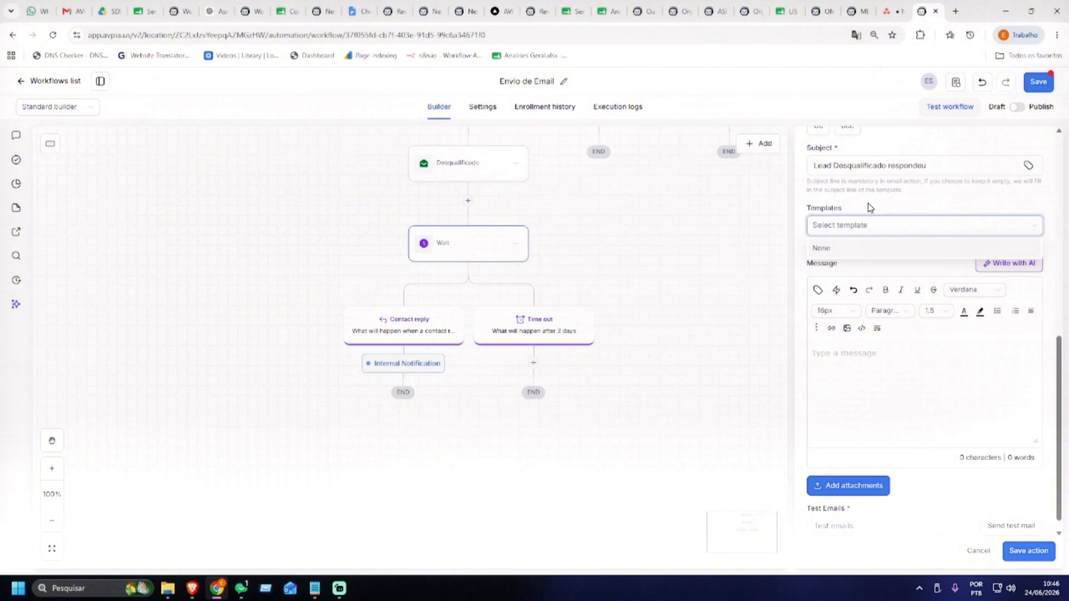
{"action": "left_click", "coordinate": [881, 351]}
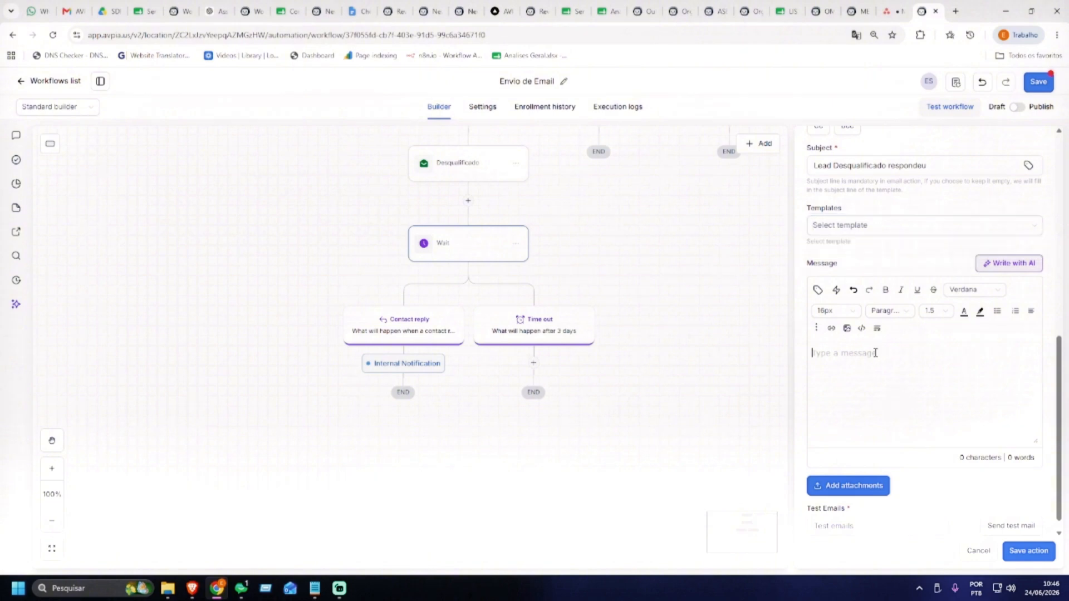
{"action": "left_click", "coordinate": [859, 231]}
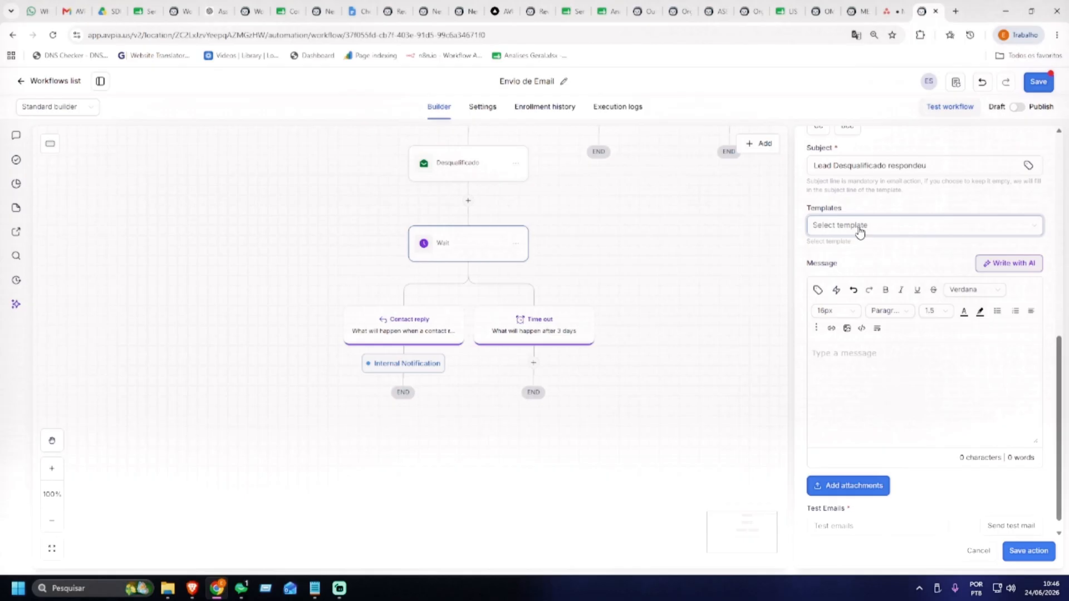
Write 'O lead Respondeu:' followed by Nome, Email, Telefone and Mensagem: label lines
{"action": "left_click", "coordinate": [862, 365]}
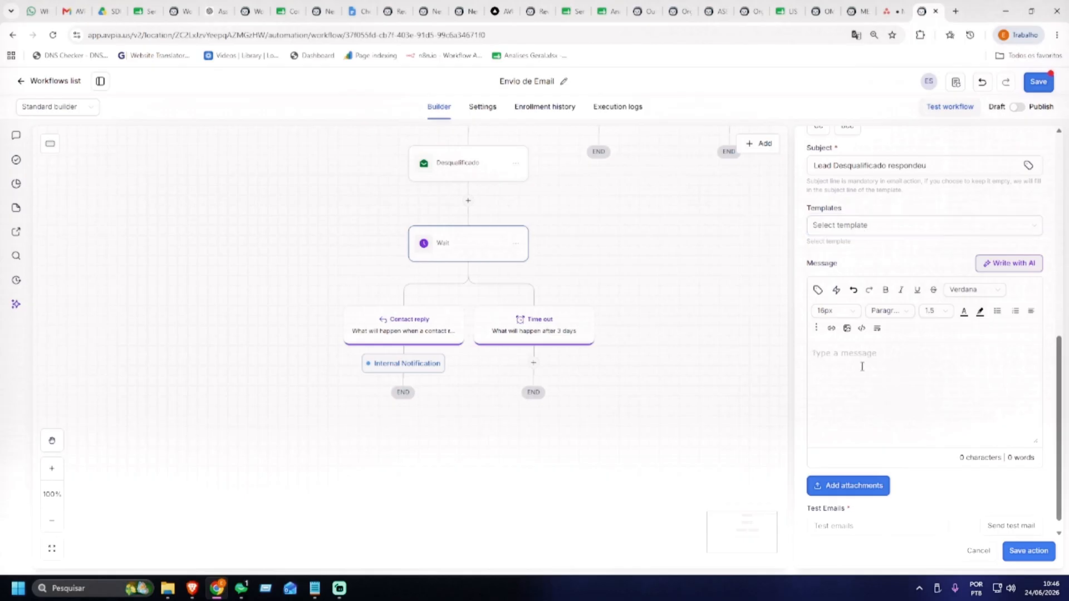
{"action": "type", "text": "O lead Respondeu:"}
{"action": "key", "text": "Return"}
{"action": "type", "text": "Nome:Emai"}
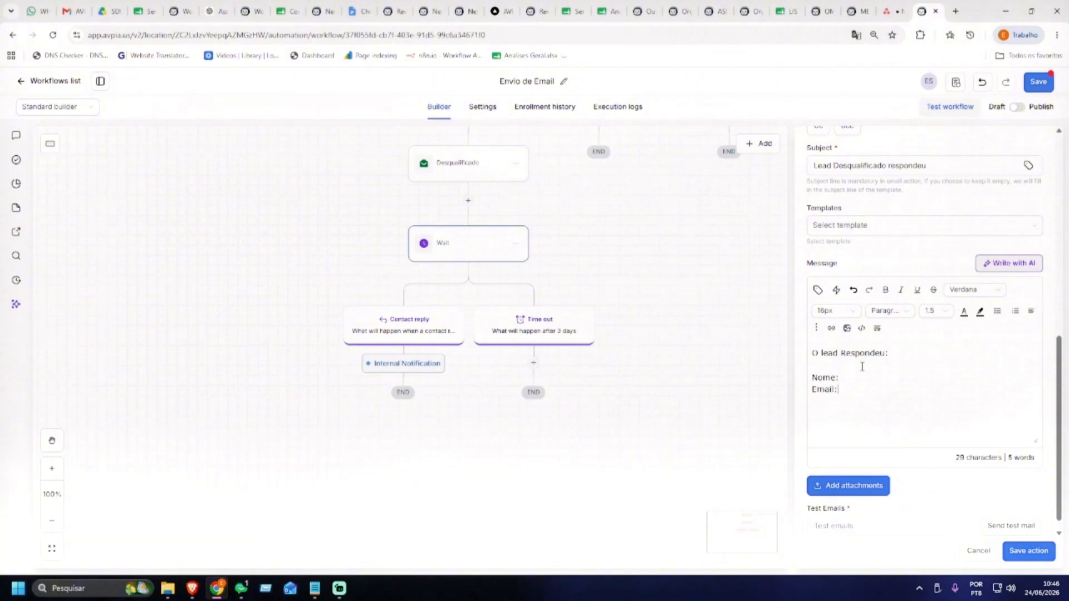
{"action": "type", "text": "Tele"}
{"action": "type", "text": "fo"}
{"action": "type", "text": "p"}
{"action": "type", "text": "ne"}
{"action": "key", "text": "Return"}
{"action": "type", "text": "Mensagem:"}
Insert {{message.body}} under Mensagem: and add a 'Conversa:' line
{"action": "key", "text": "Return"}
{"action": "key", "text": "Return"}
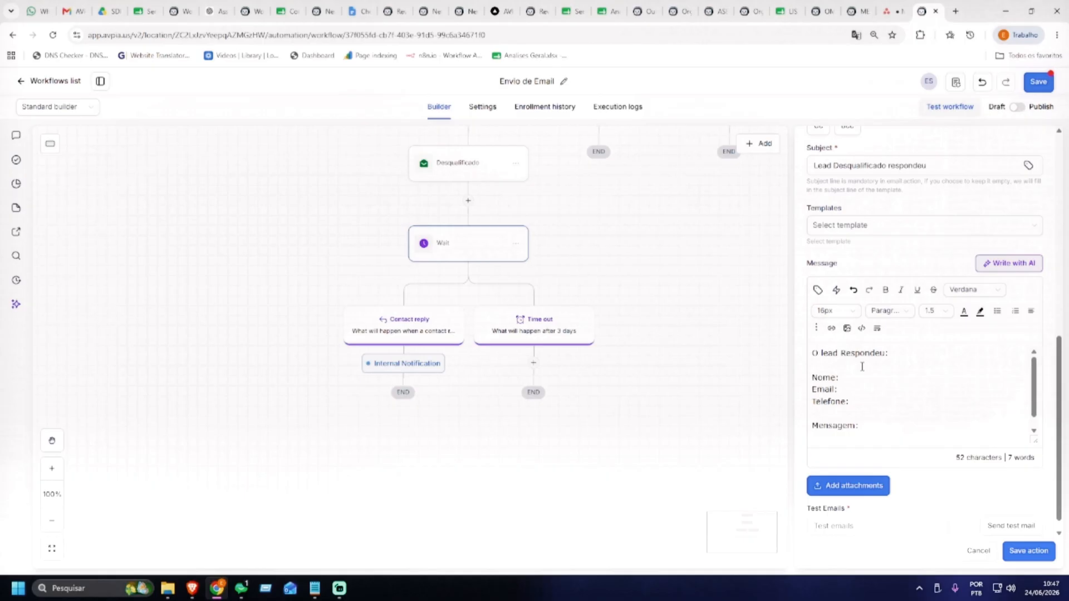
{"action": "type", "text": "{{}"}
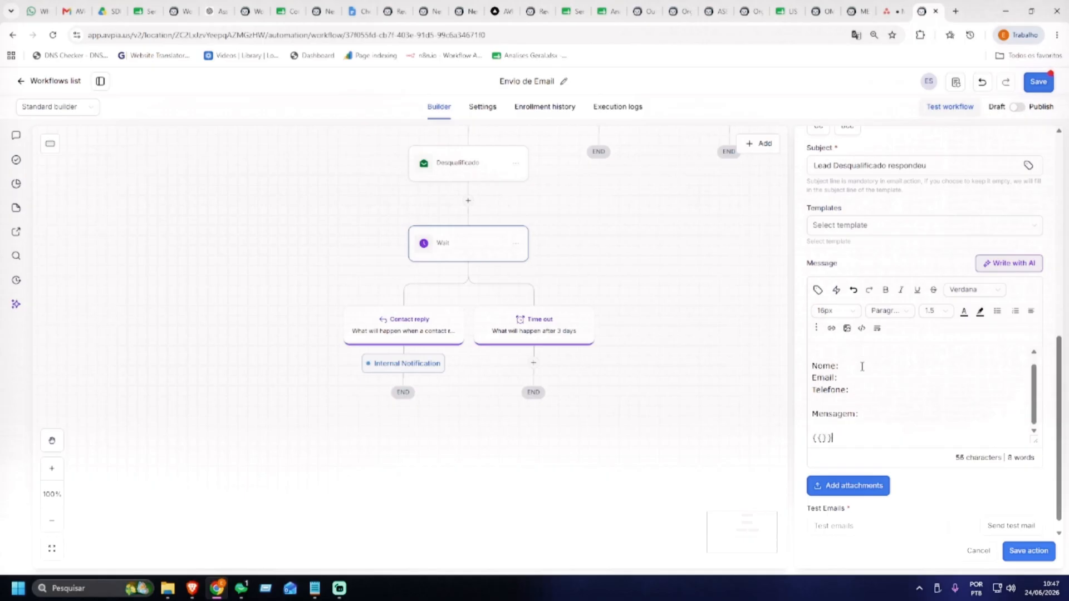
{"action": "type", "text": "message.body"}
{"action": "key", "text": "shift+Left"}
{"action": "key", "text": "shift+Left"}
{"action": "key", "text": "shift+Left"}
{"action": "key", "text": "shift+Left"}
{"action": "key", "text": "shift+Left"}
{"action": "key", "text": "shift+Left"}
{"action": "key", "text": "shift+Left"}
{"action": "key", "text": "shift+Left"}
{"action": "key", "text": "shift+Left"}
{"action": "key", "text": "shift+Left"}
{"action": "key", "text": "shift+Left"}
{"action": "key", "text": "shift+Left"}
{"action": "key", "text": "shift+Left"}
{"action": "key", "text": "shift+Left"}
{"action": "key", "text": "shift+Left"}
{"action": "key", "text": "shift+Left"}
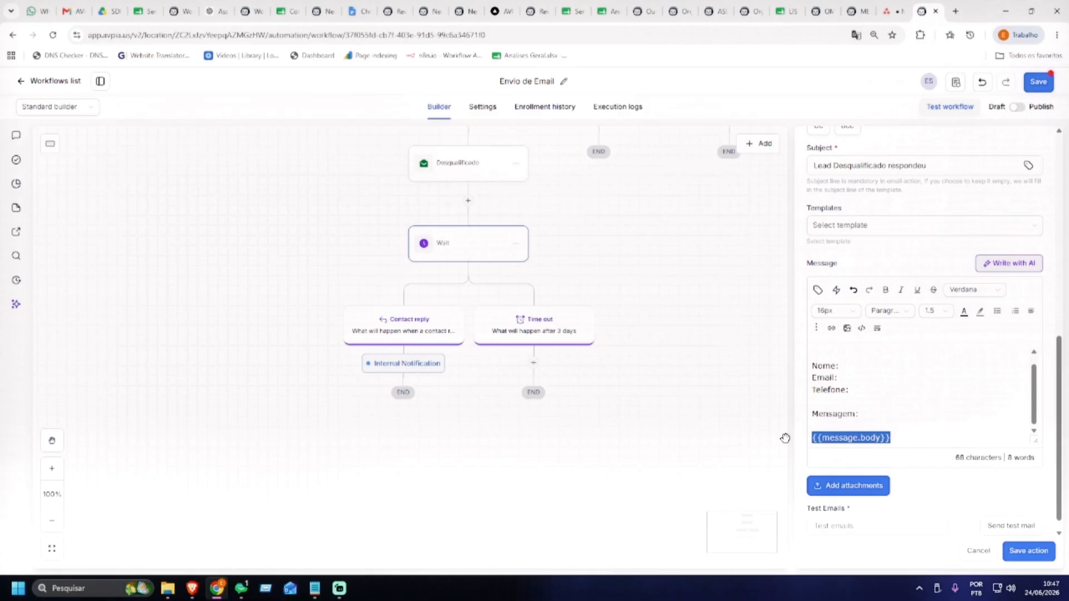
{"action": "left_click", "coordinate": [822, 438]}
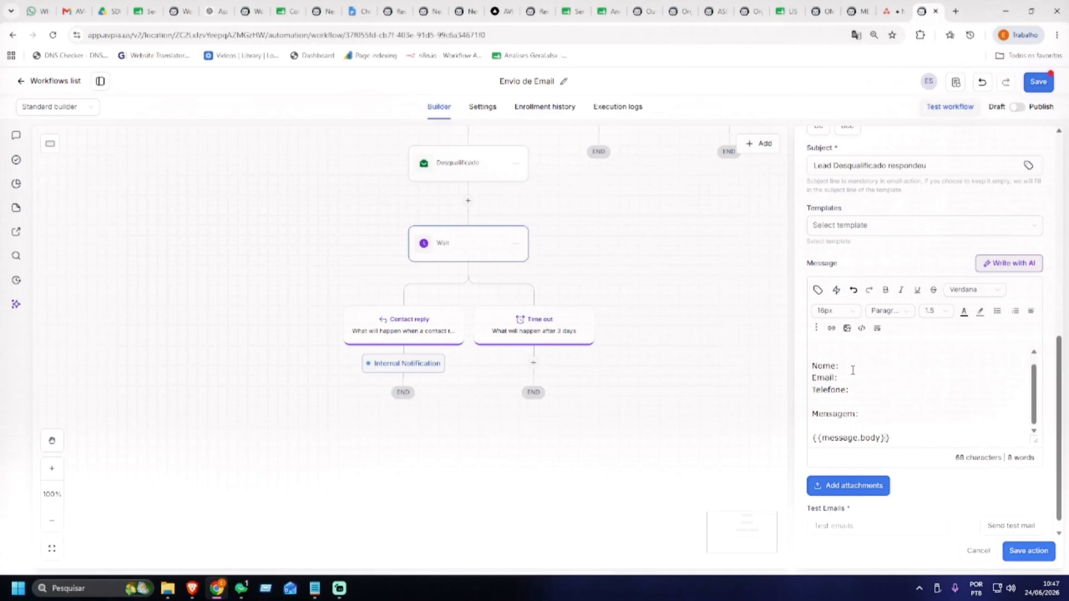
{"action": "left_click", "coordinate": [899, 438]}
{"action": "key", "text": "Return"}
{"action": "type", "text": "Conversa:"}
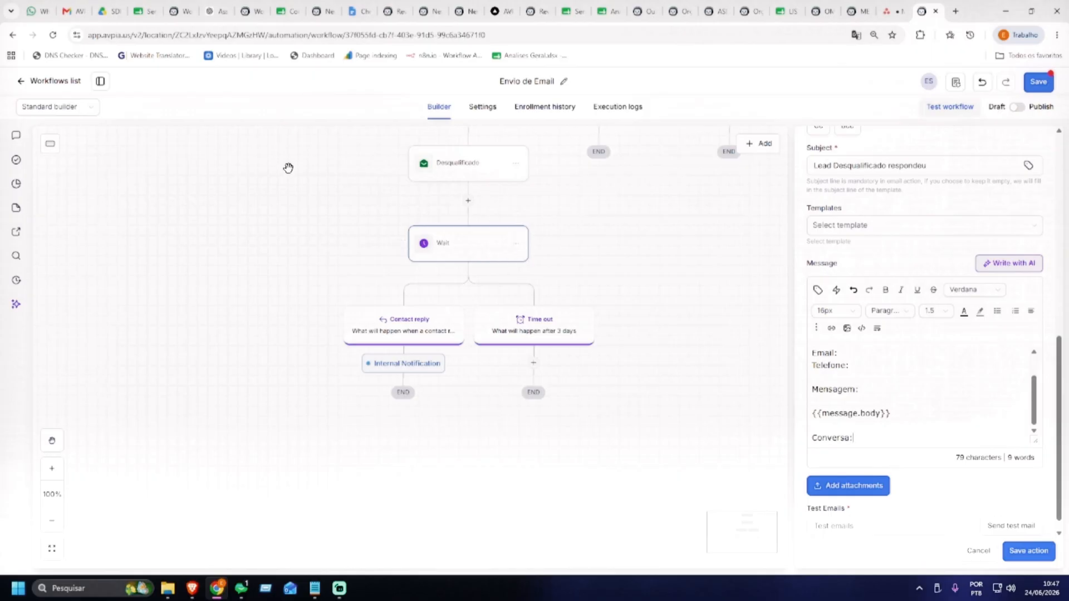
Duplicate the Envio de Email browser tab, then move from its Workflows list to Conversations
{"action": "right_click", "coordinate": [921, 14]}
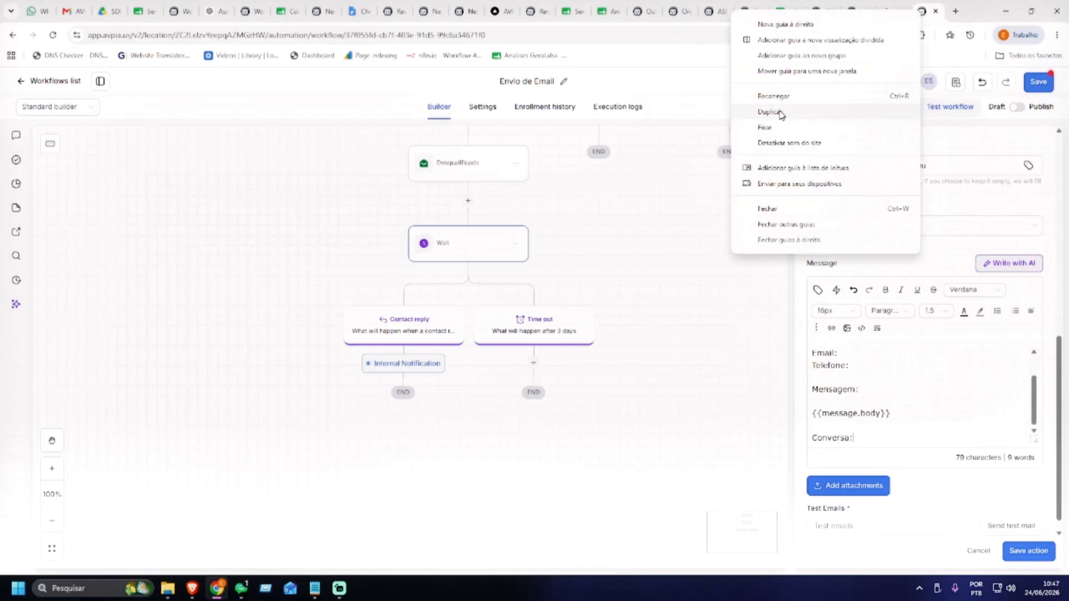
{"action": "left_click", "coordinate": [749, 110]}
{"action": "left_click_drag", "start_coordinate": [926, 17], "coordinate": [887, 15]}
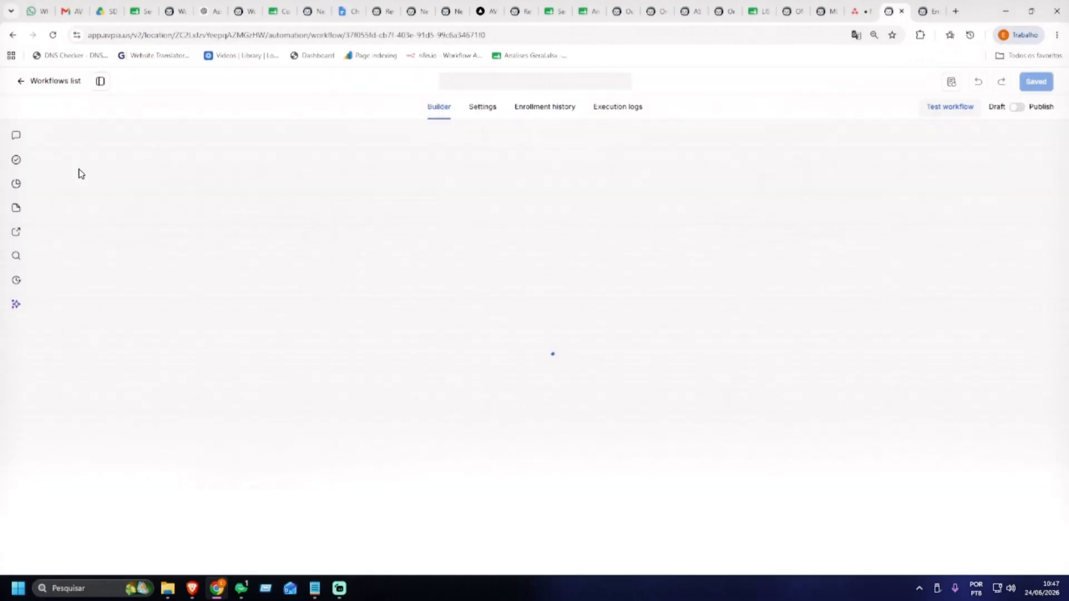
{"action": "left_click", "coordinate": [49, 83]}
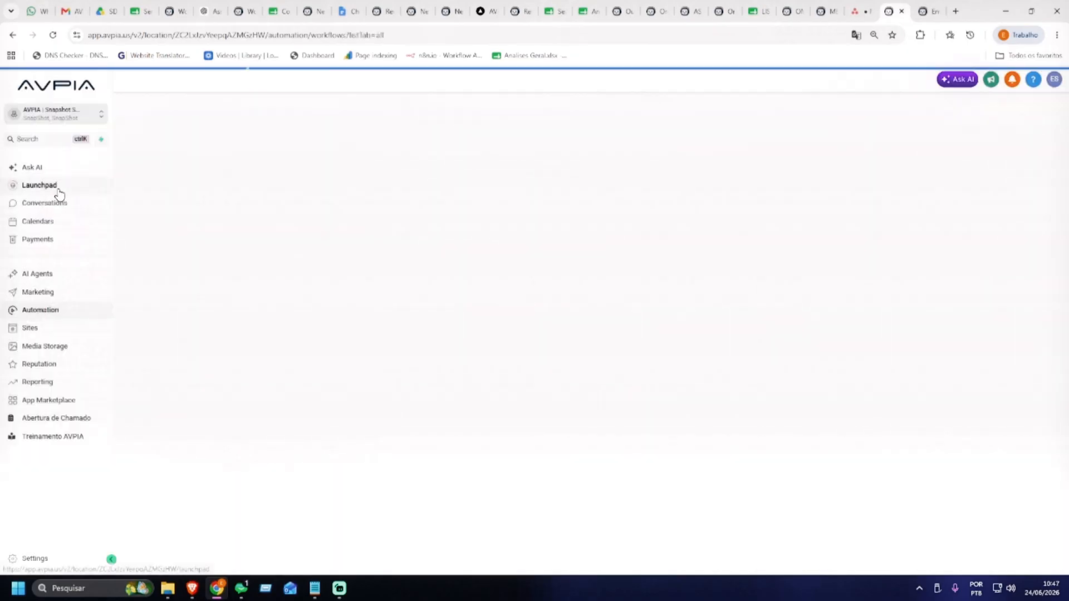
{"action": "left_click", "coordinate": [45, 204]}
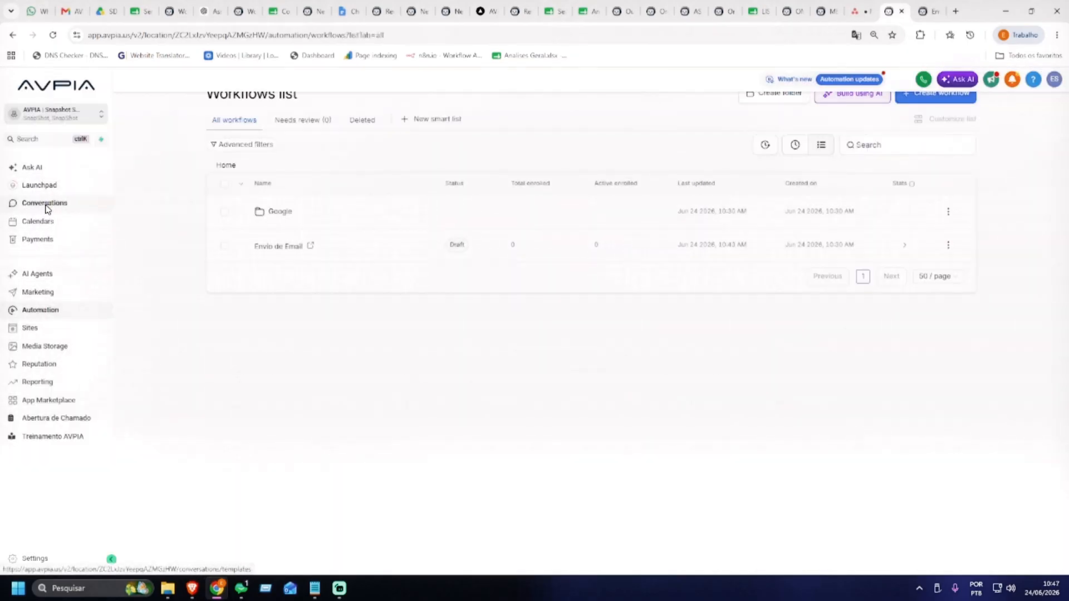
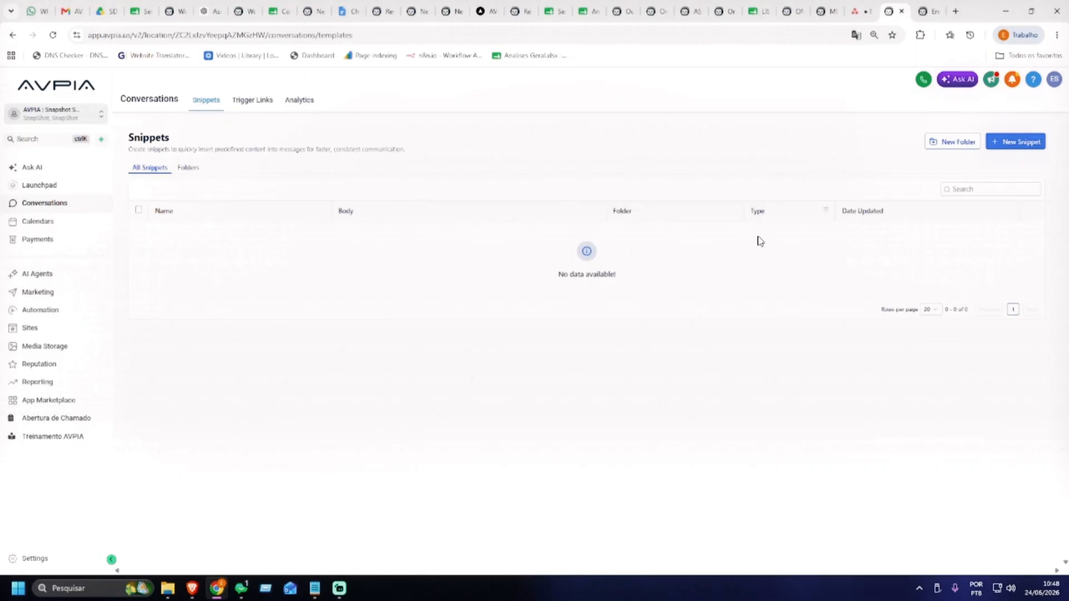
Copy the conversations page URL and return to the Envio de Email workflow tab
{"action": "left_click", "coordinate": [374, 37]}
{"action": "key", "text": "ctrl+c"}
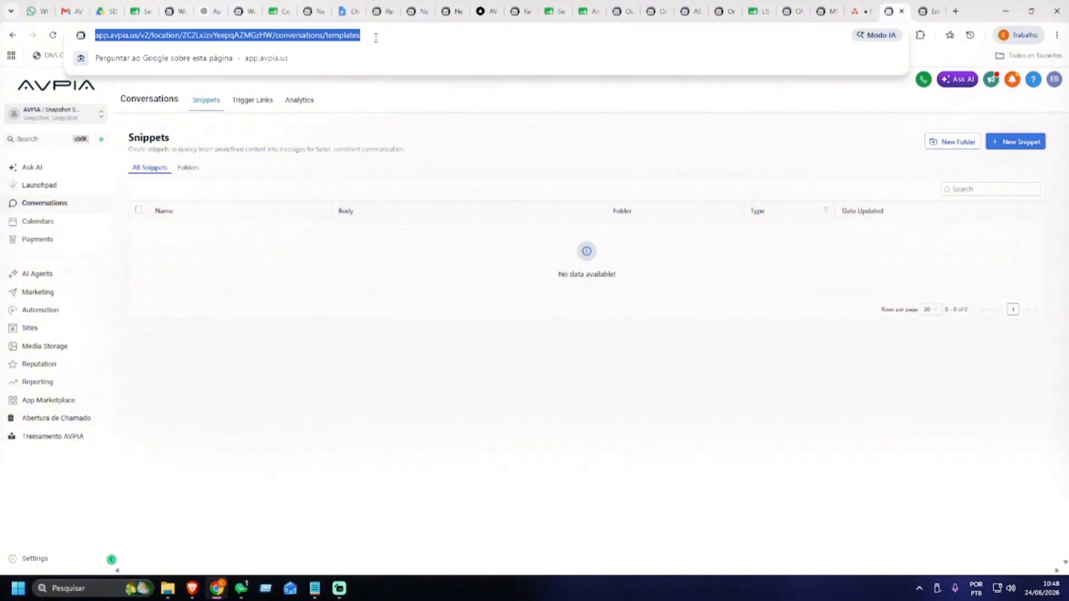
{"action": "left_click", "coordinate": [920, 10]}
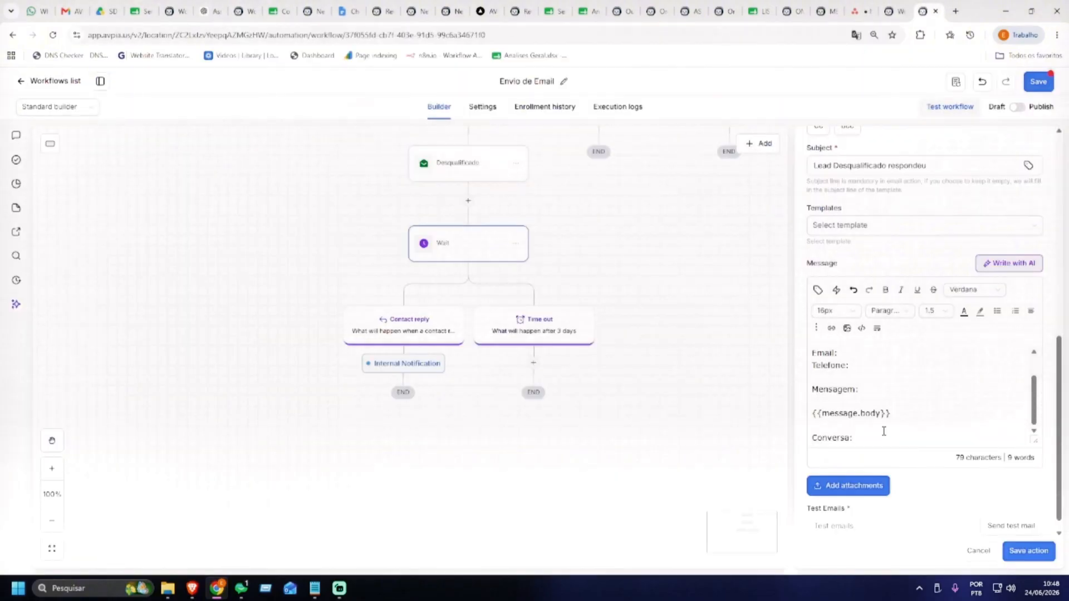
Paste the copied URL under Conversa:, replacing its trailing 'templates' with the Contact ID custom value
{"action": "key", "text": "Return"}
{"action": "key", "text": "Return"}
{"action": "key", "text": "ctrl+v"}
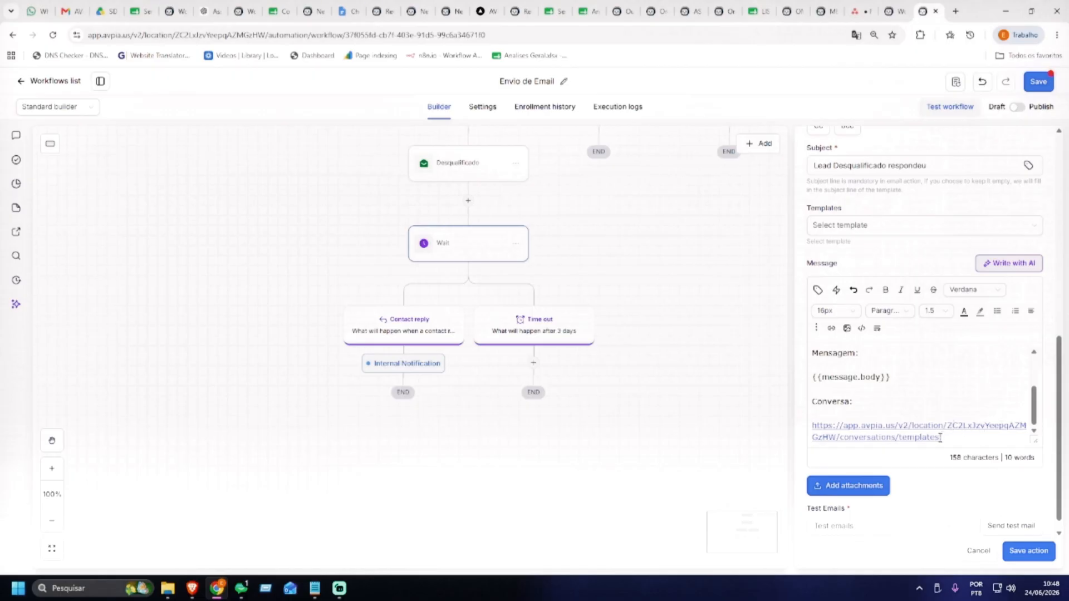
{"action": "left_click_drag", "start_coordinate": [940, 438], "coordinate": [900, 440]}
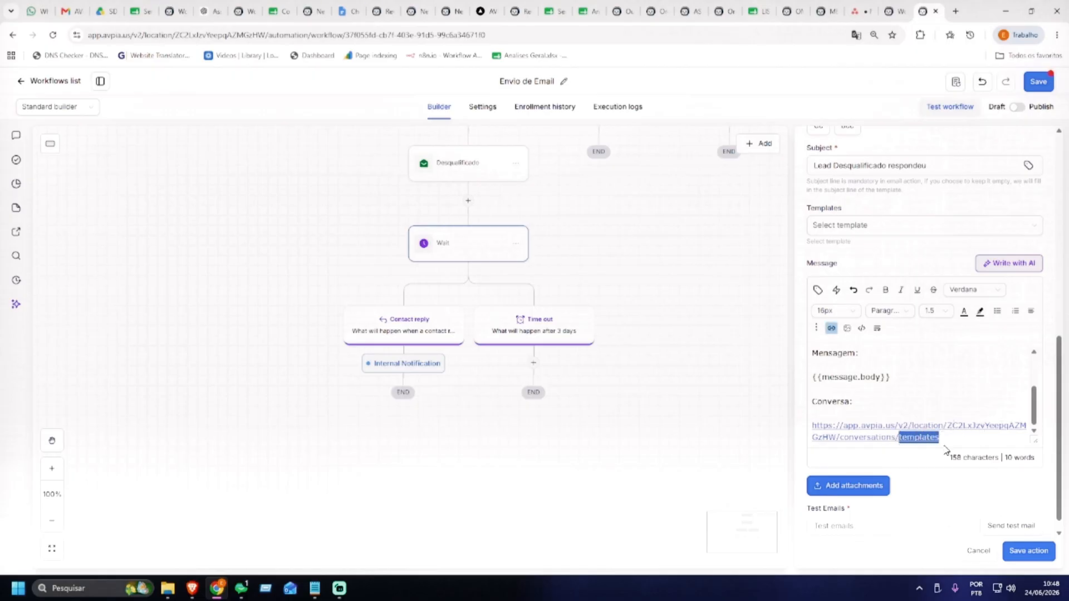
{"action": "key", "text": "BackSpace"}
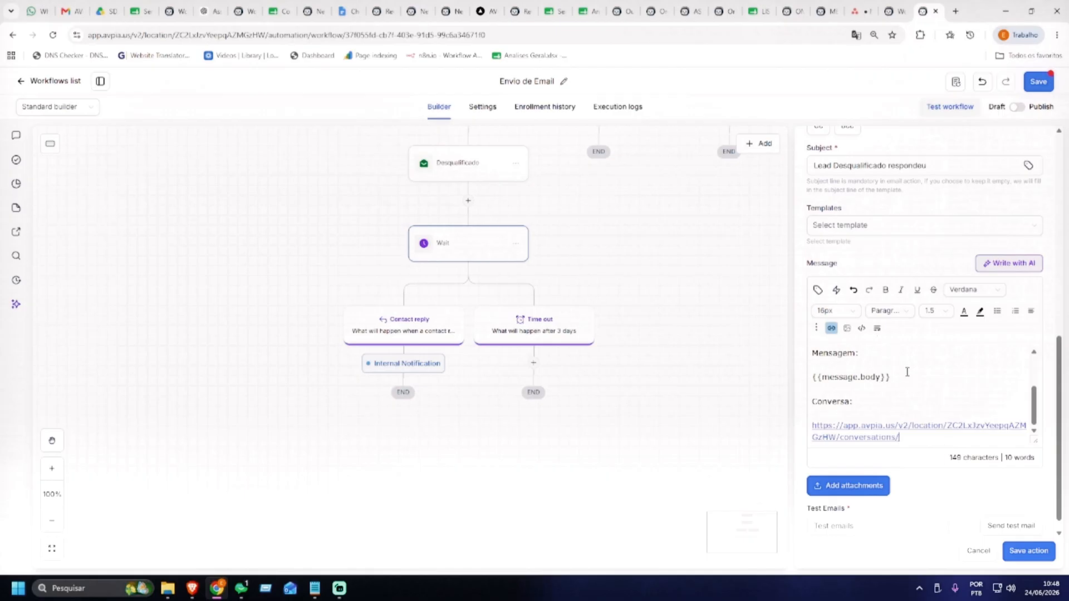
{"action": "left_click", "coordinate": [817, 290]}
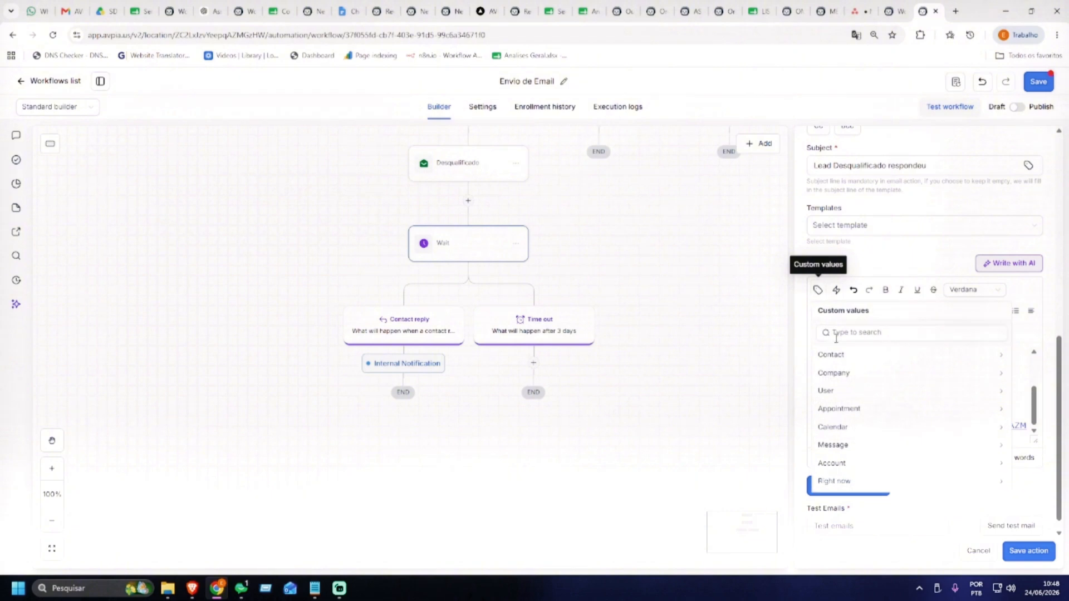
{"action": "scroll", "coordinate": [851, 431], "scroll_direction": "up", "scroll_amount": 2}
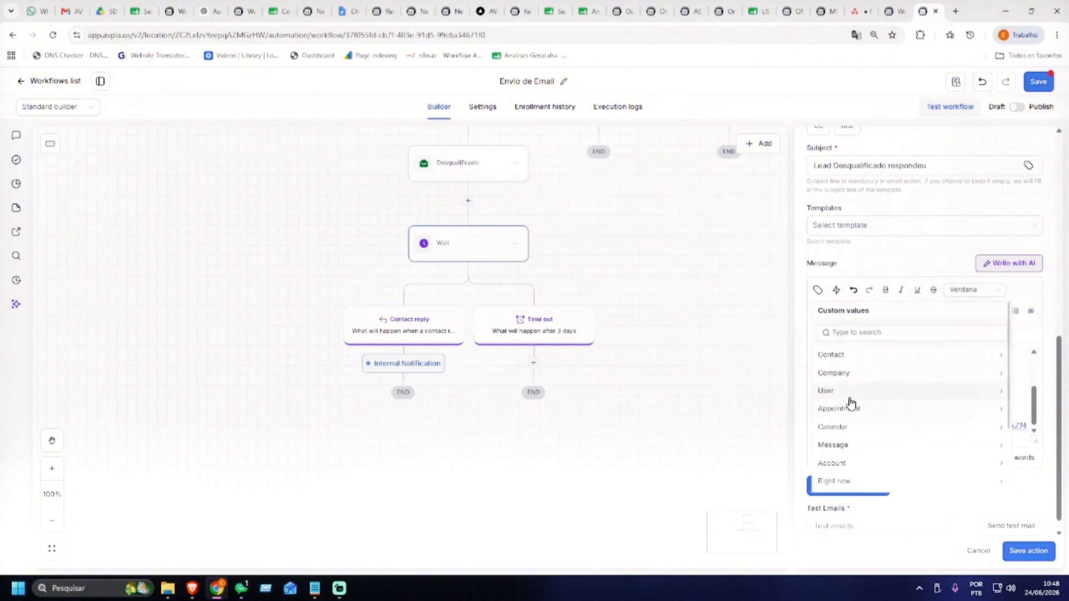
{"action": "left_click", "coordinate": [842, 361]}
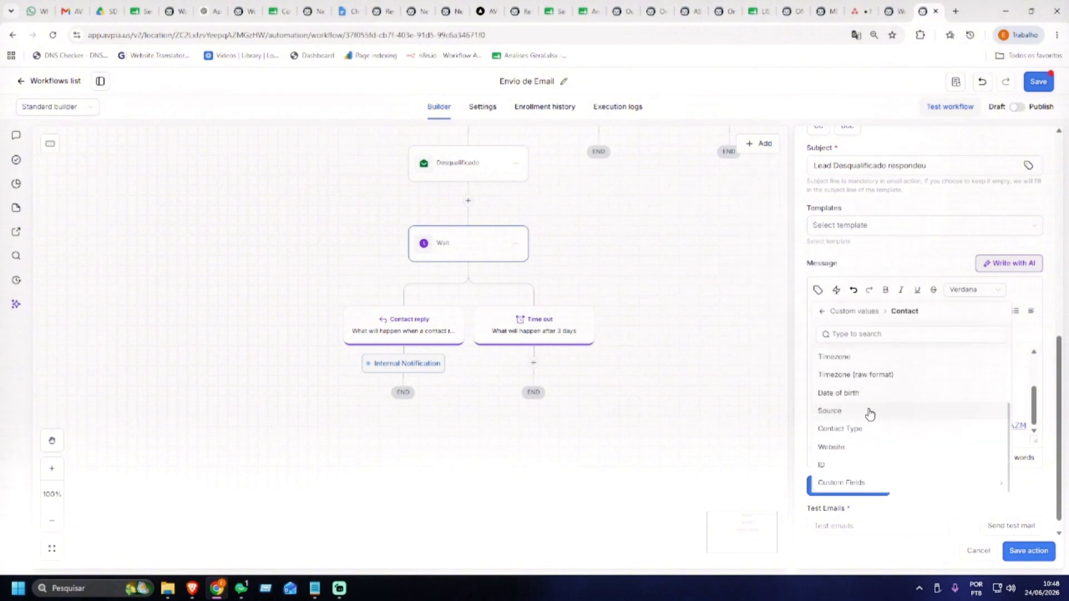
{"action": "left_click", "coordinate": [832, 470]}
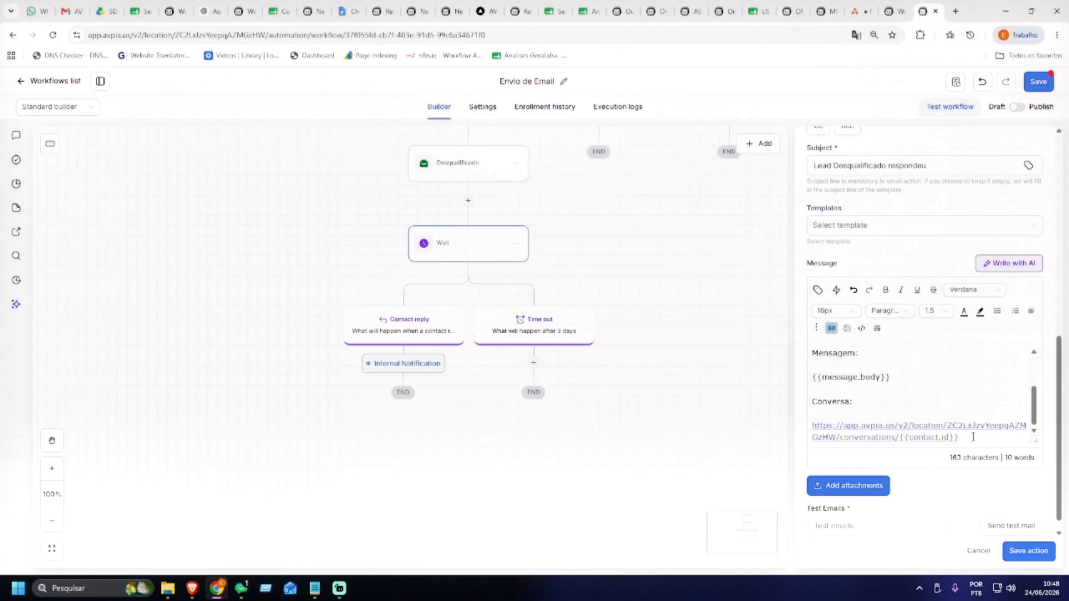
Change 'conversations' to 'contact' so the link ends in /contact/{{contact.id}}
{"action": "left_click_drag", "start_coordinate": [974, 437], "coordinate": [814, 425]}
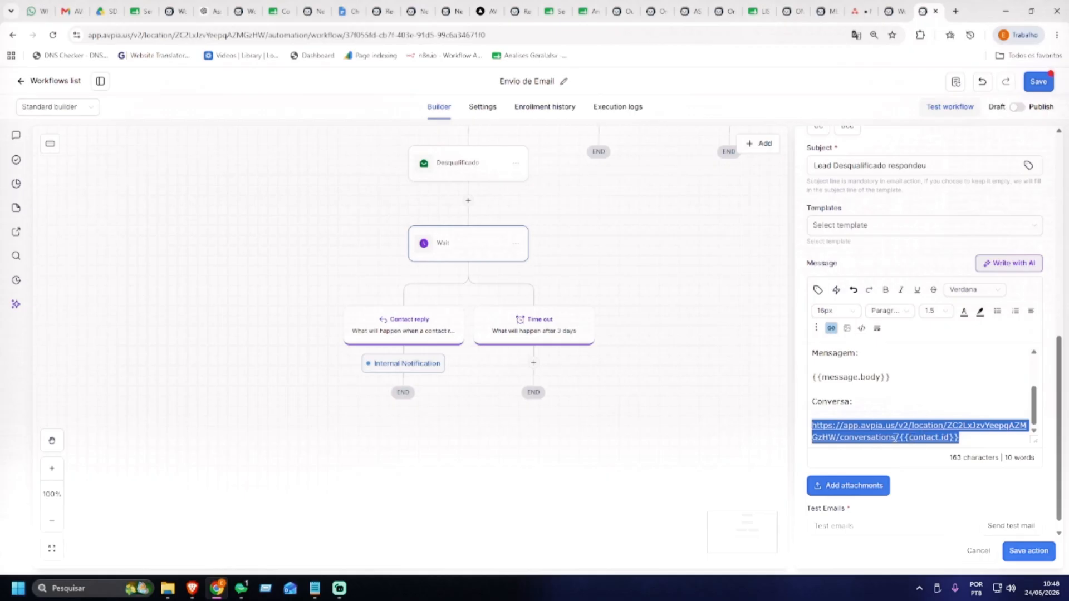
{"action": "left_click", "coordinate": [965, 440]}
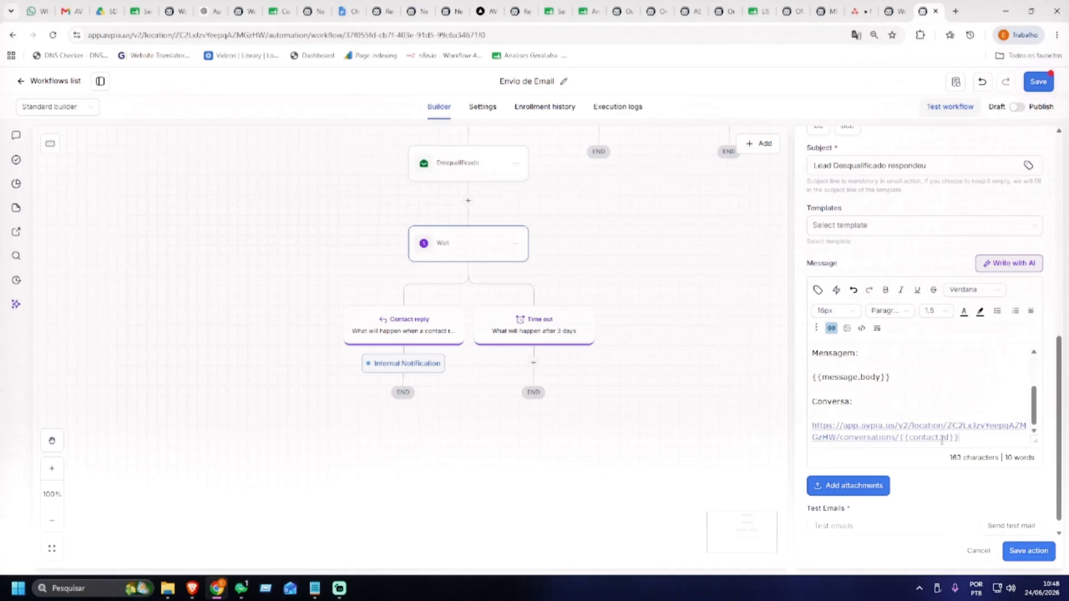
{"action": "left_click_drag", "start_coordinate": [895, 438], "coordinate": [841, 441]}
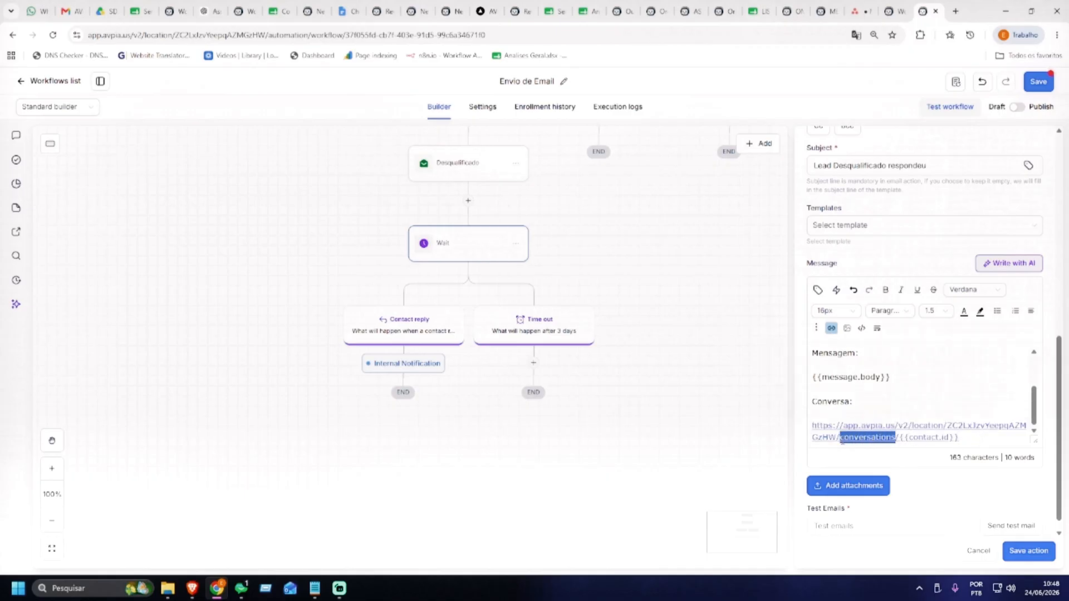
{"action": "type", "text": "contact"}
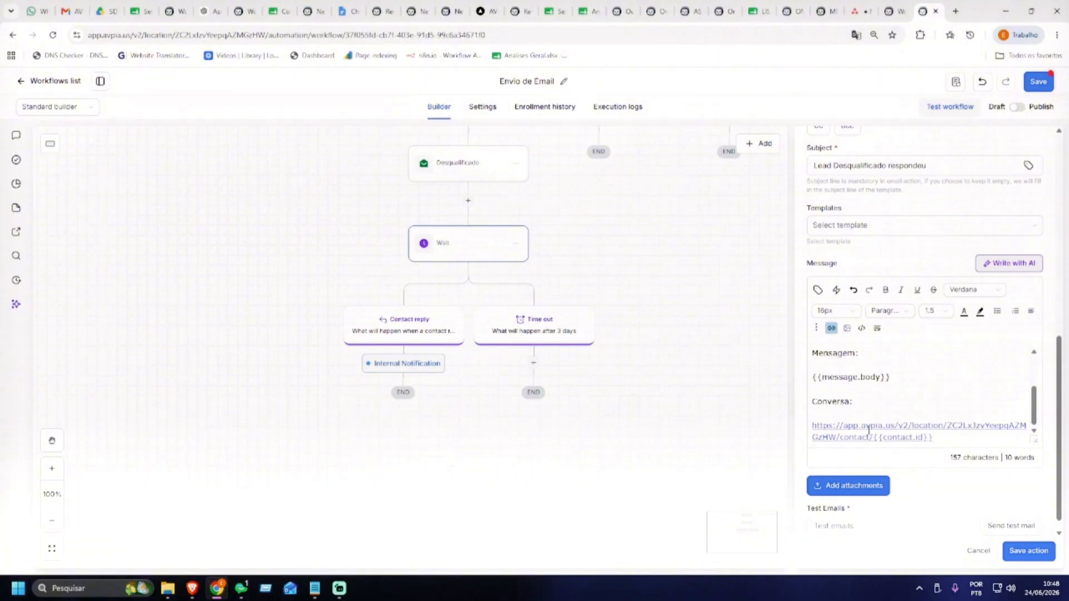
{"action": "triple_click", "coordinate": [944, 441]}
{"action": "left_click", "coordinate": [948, 397]}
Insert the contact's Full Name custom value after Nome:, replacing a mistaken first-name field
{"action": "scroll", "coordinate": [896, 403], "scroll_direction": "up", "scroll_amount": 3}
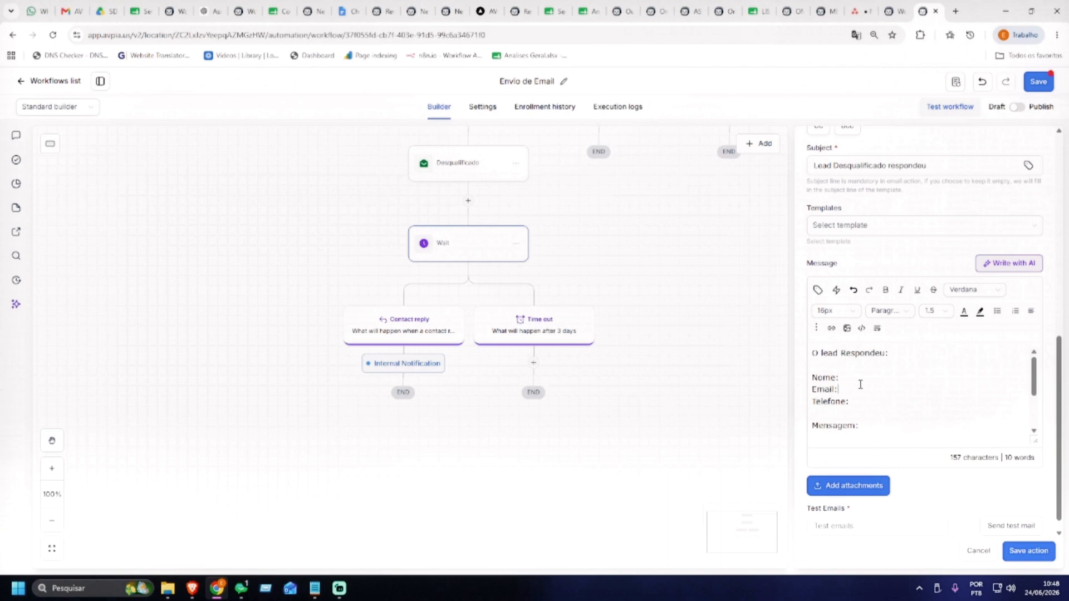
{"action": "left_click", "coordinate": [818, 290]}
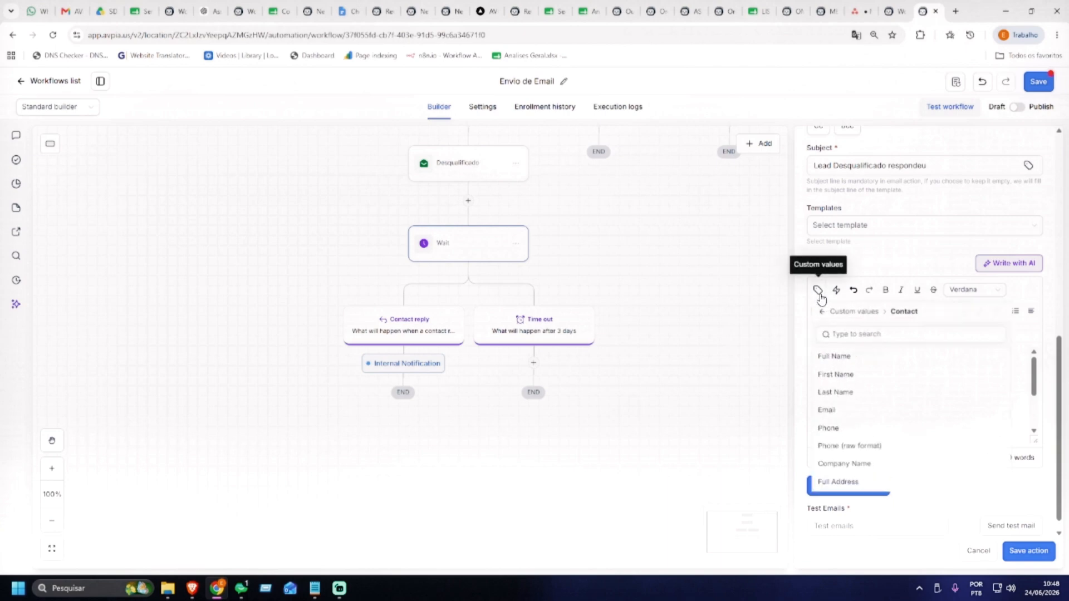
{"action": "left_click", "coordinate": [838, 375]}
{"action": "left_click_drag", "start_coordinate": [938, 379], "coordinate": [841, 378]}
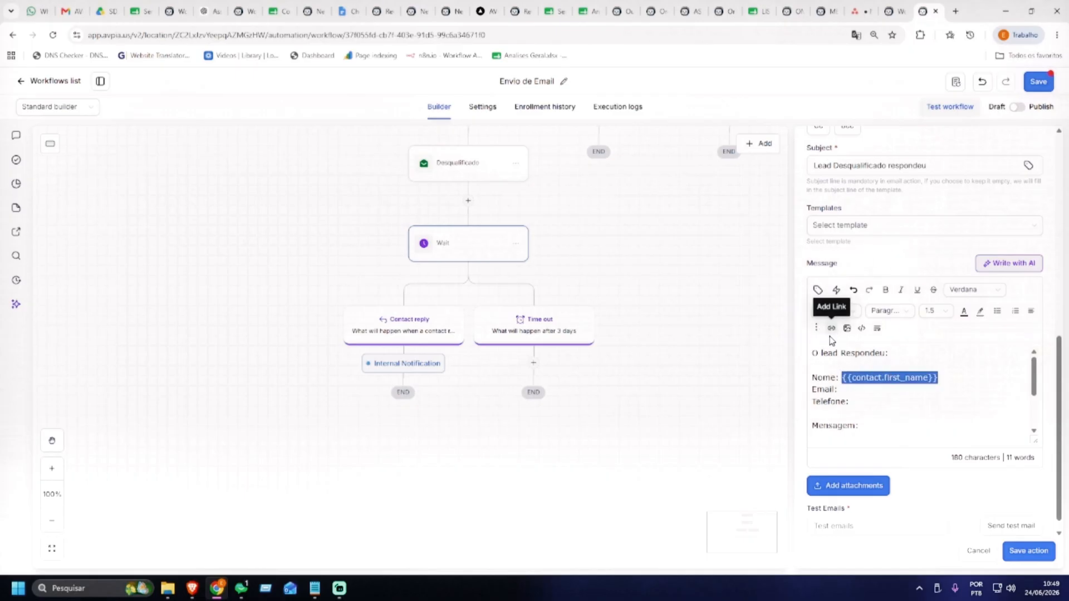
{"action": "key", "text": "BackSpace"}
{"action": "left_click", "coordinate": [817, 292]}
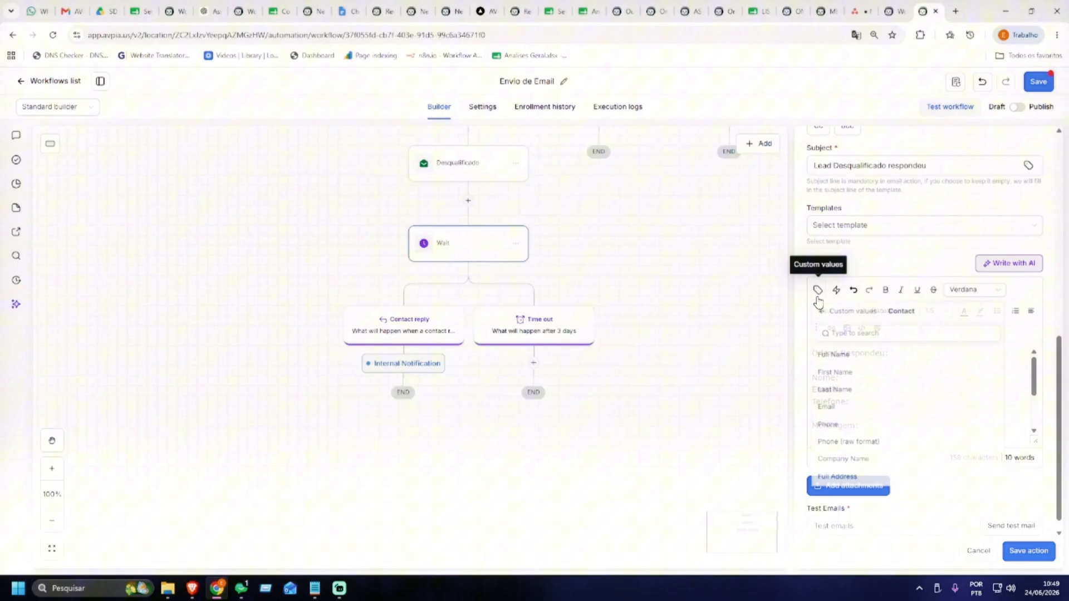
{"action": "left_click", "coordinate": [830, 359]}
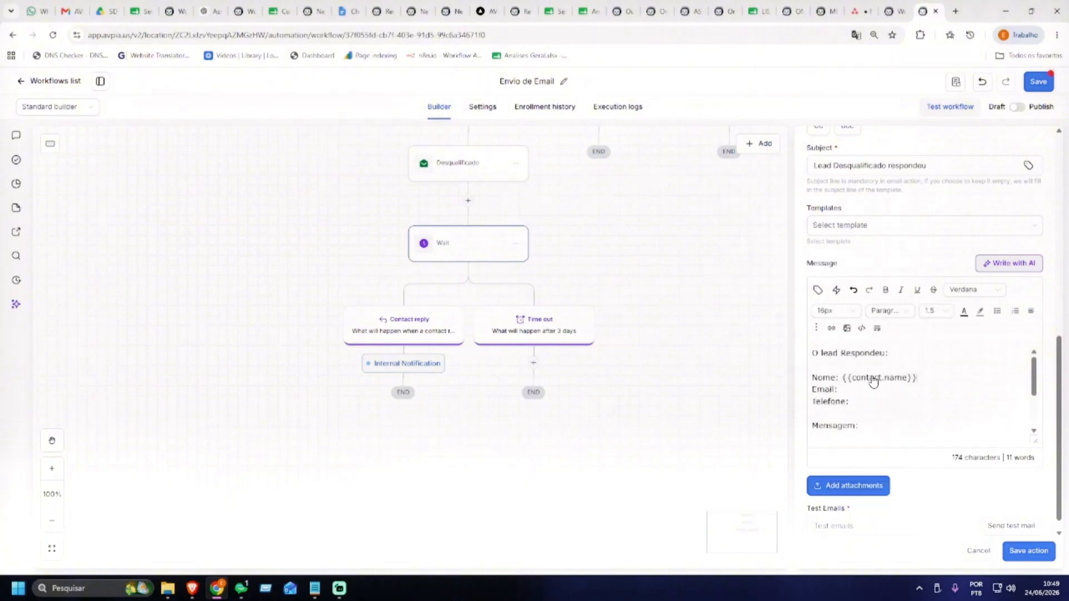
Insert the contact's Email and Phone custom values after Email: and Telefone:
{"action": "left_click", "coordinate": [818, 290]}
{"action": "left_click", "coordinate": [843, 410]}
{"action": "left_click", "coordinate": [863, 402]}
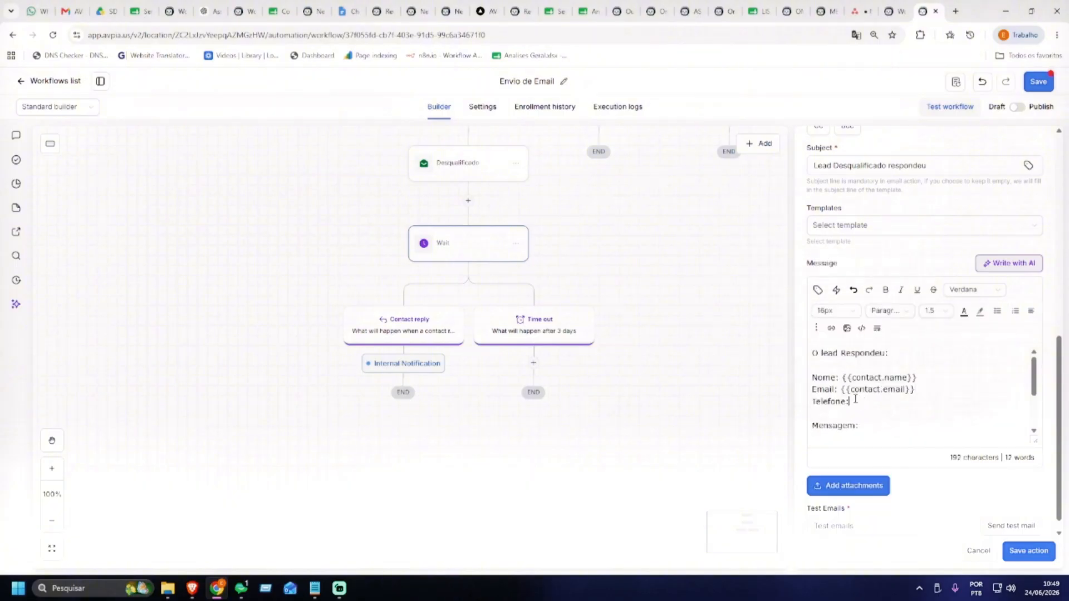
{"action": "left_click", "coordinate": [817, 291]}
{"action": "left_click", "coordinate": [845, 429]}
Review the inserted contact fields and save the Internal Notification email action
{"action": "scroll", "coordinate": [957, 386], "scroll_direction": "down", "scroll_amount": 3}
{"action": "scroll", "coordinate": [932, 375], "scroll_direction": "up", "scroll_amount": 2}
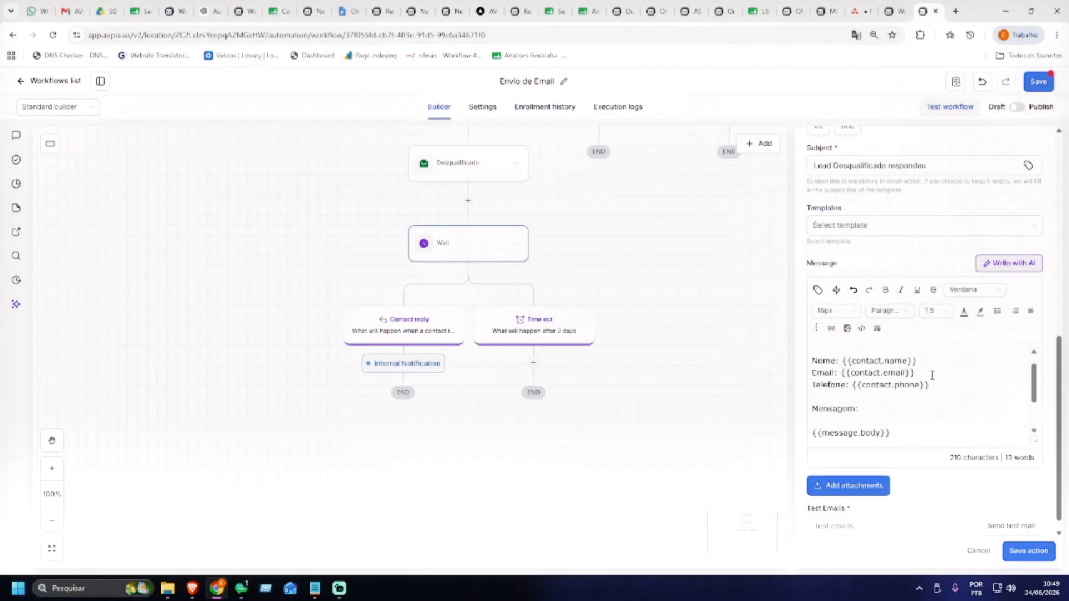
{"action": "scroll", "coordinate": [933, 375], "scroll_direction": "up", "scroll_amount": 1}
{"action": "left_click_drag", "start_coordinate": [842, 377], "coordinate": [919, 377]}
{"action": "left_click", "coordinate": [841, 389]}
{"action": "left_click_drag", "start_coordinate": [842, 389], "coordinate": [935, 404]}
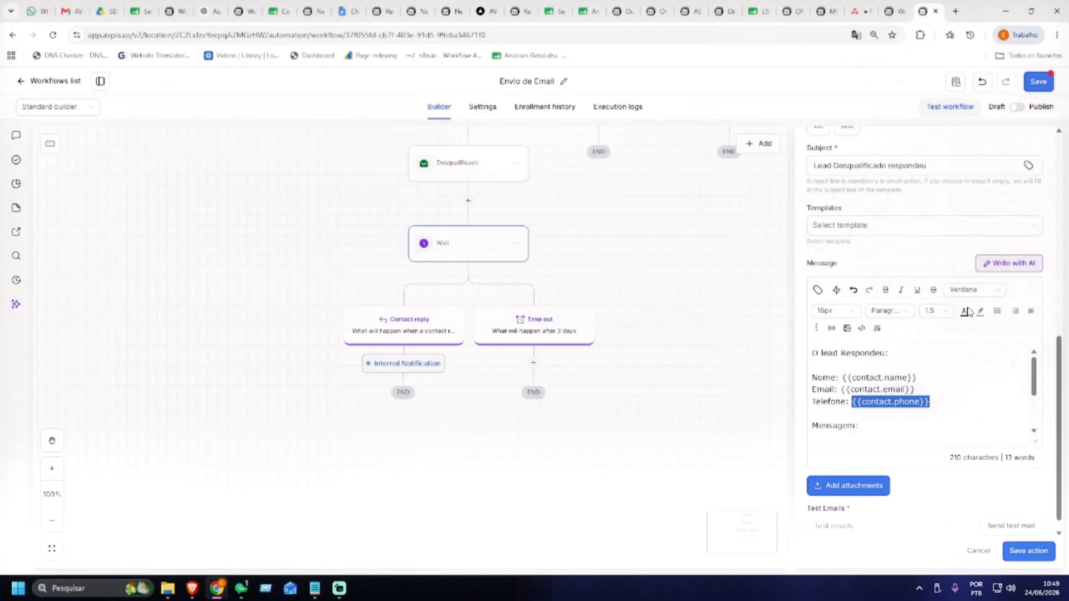
{"action": "left_click", "coordinate": [1028, 553]}
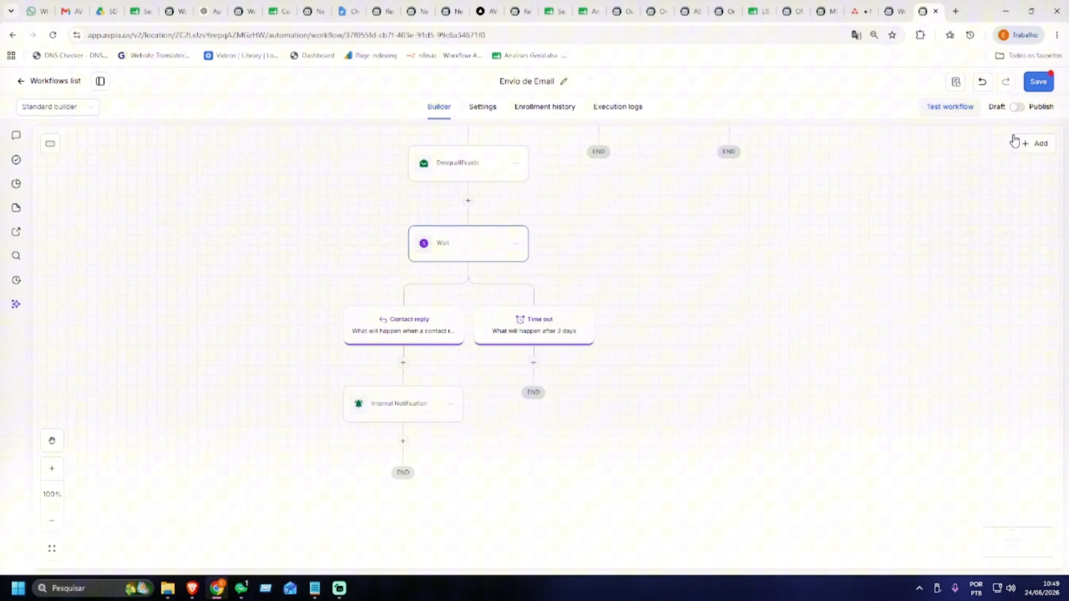
Save the workflow, then add an Add contact tag step under Time out with new tag duplamentedesqualificado
{"action": "left_click", "coordinate": [1039, 81]}
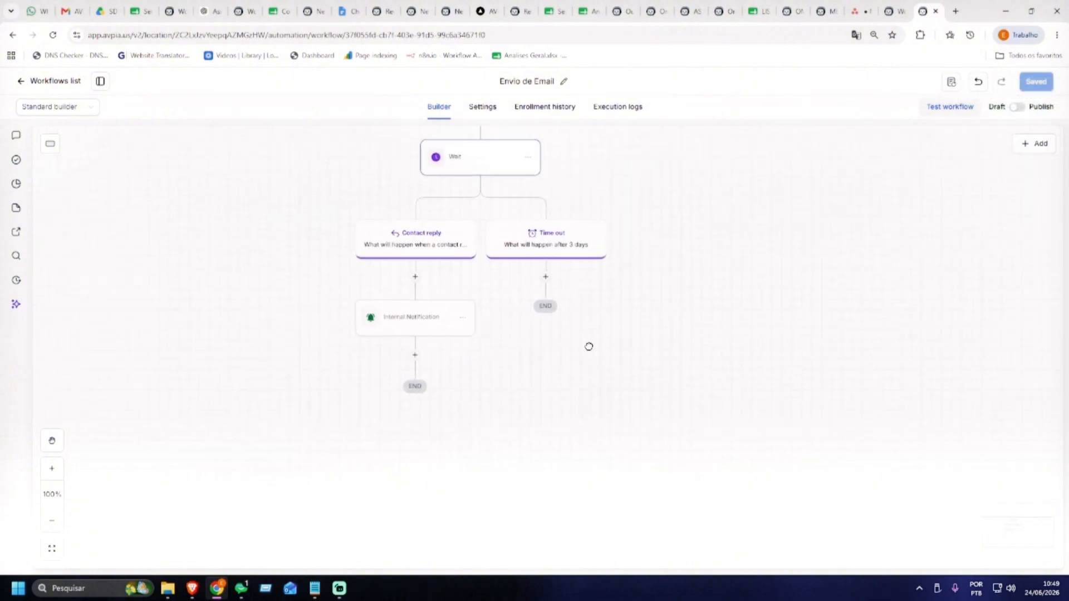
{"action": "scroll", "coordinate": [589, 346], "scroll_direction": "up", "scroll_amount": 2}
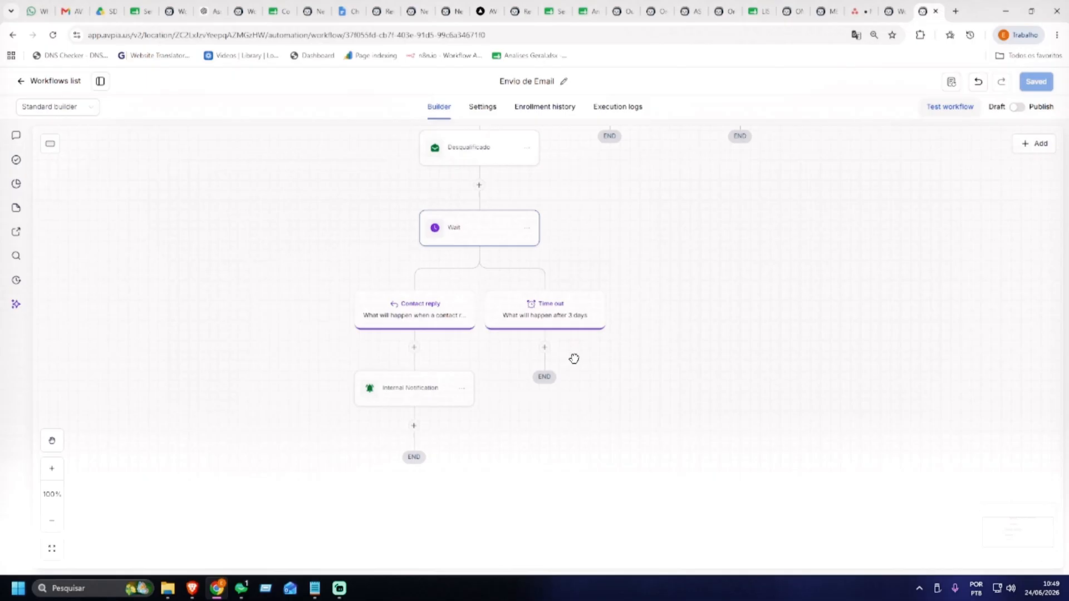
{"action": "left_click", "coordinate": [545, 348]}
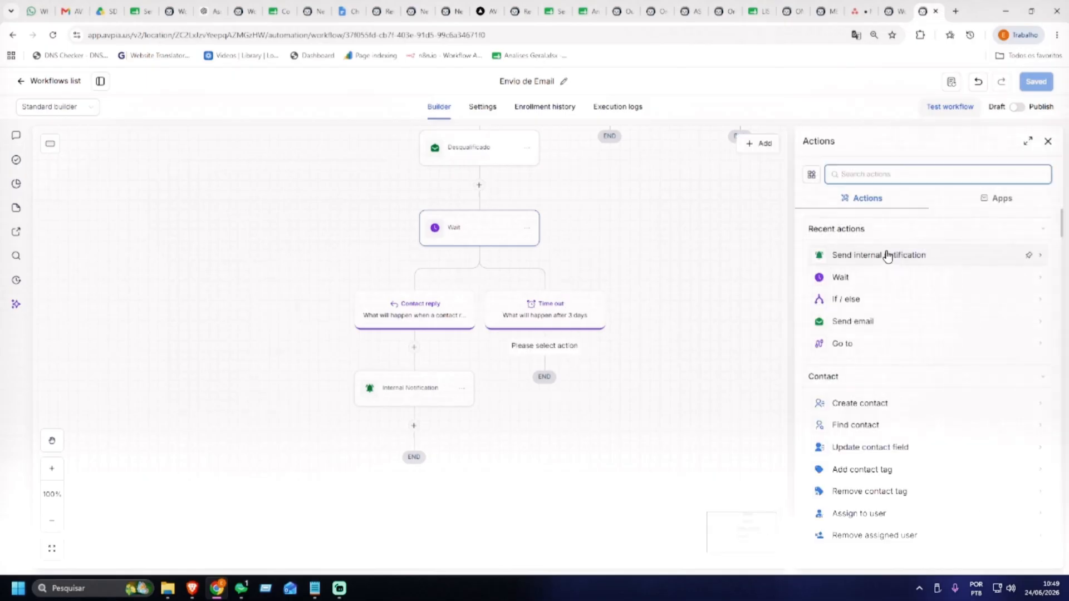
{"action": "type", "text": "tag"}
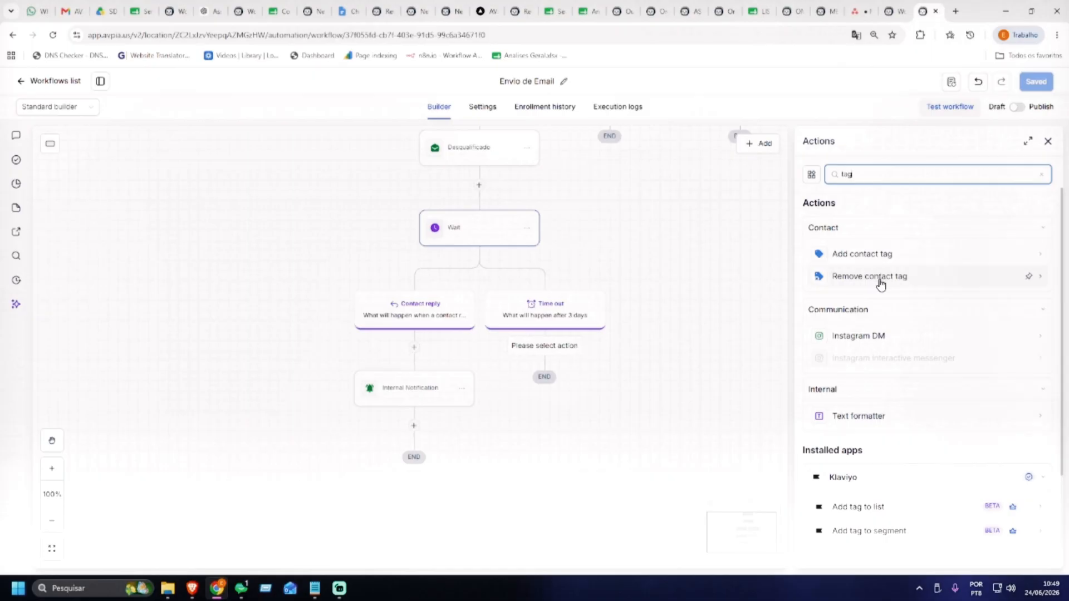
{"action": "left_click", "coordinate": [878, 264]}
{"action": "left_click", "coordinate": [852, 259]}
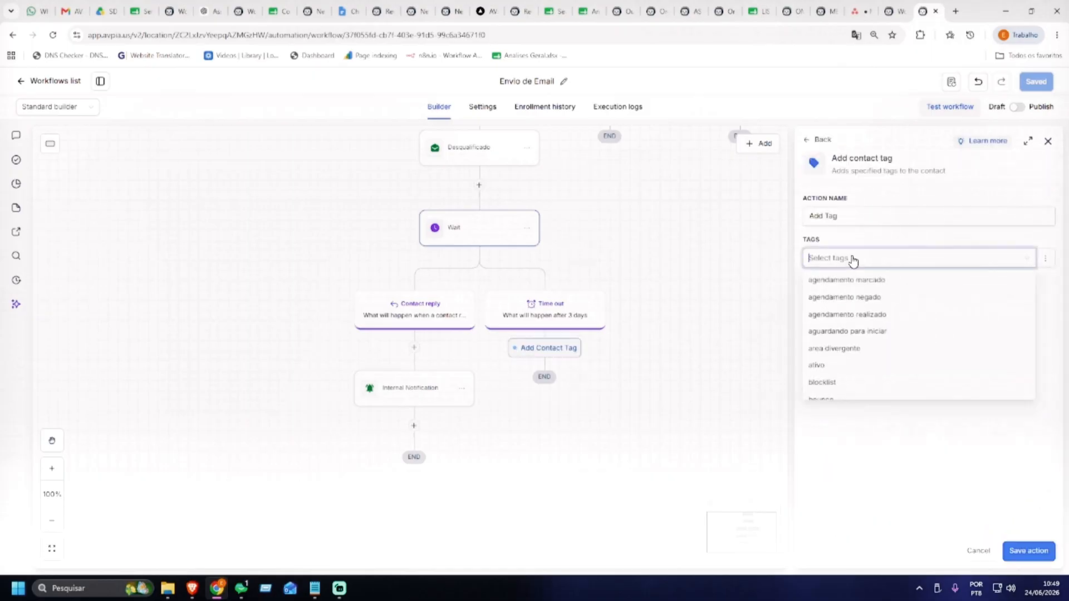
{"action": "scroll", "coordinate": [861, 293], "scroll_direction": "down", "scroll_amount": 5}
{"action": "scroll", "coordinate": [860, 292], "scroll_direction": "up", "scroll_amount": 10}
{"action": "type", "text": "Dupla"}
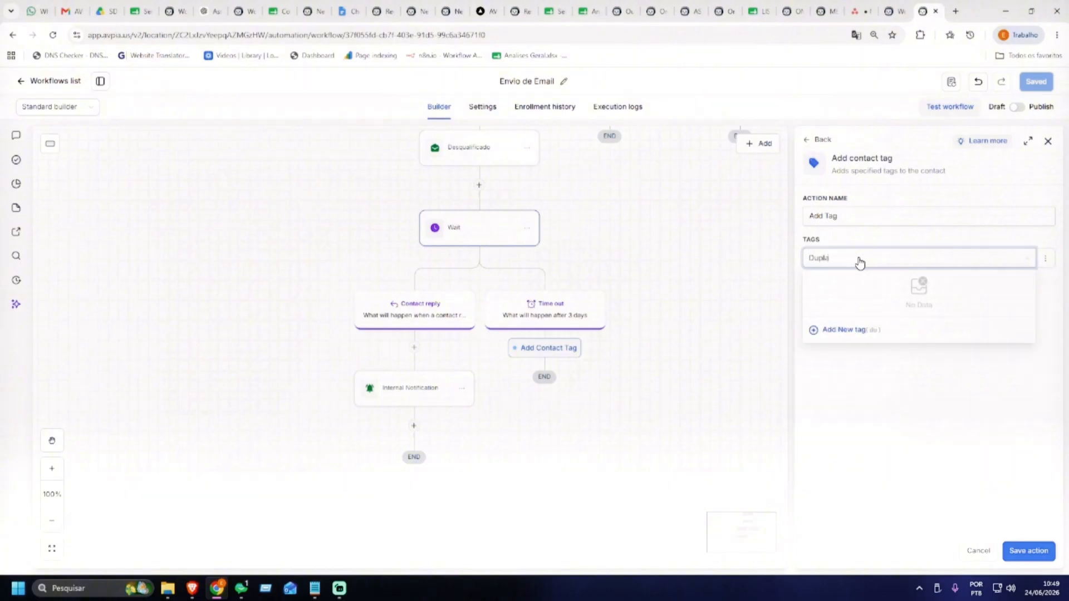
{"action": "type", "text": "mente Desqualificado"}
{"action": "left_click", "coordinate": [854, 334]}
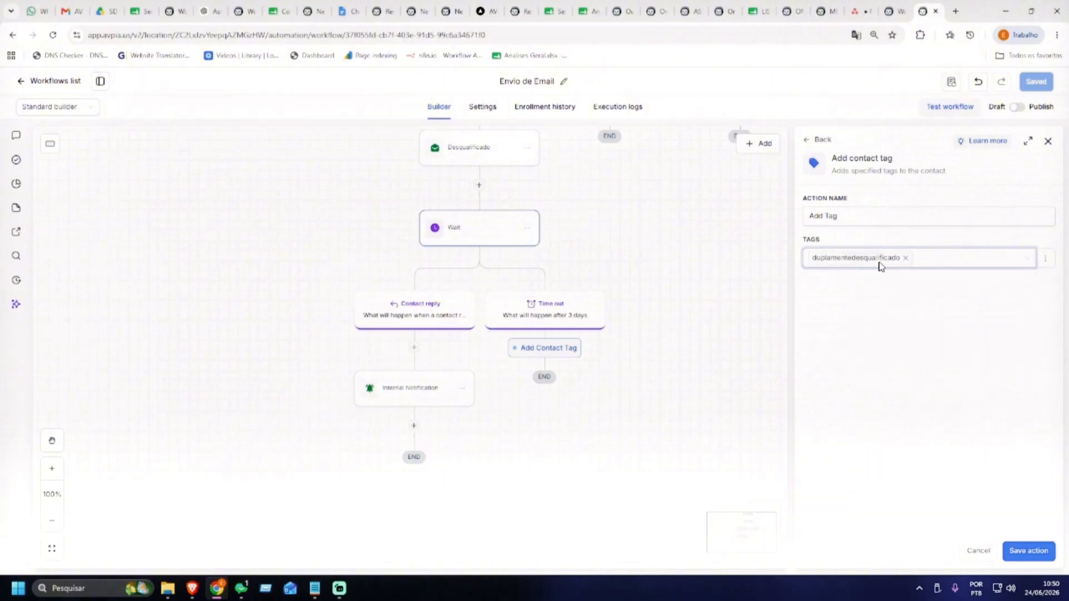
Review the workflow canvas, then save the add-tag step and the whole workflow
{"action": "left_click_drag", "start_coordinate": [701, 264], "coordinate": [720, 364]}
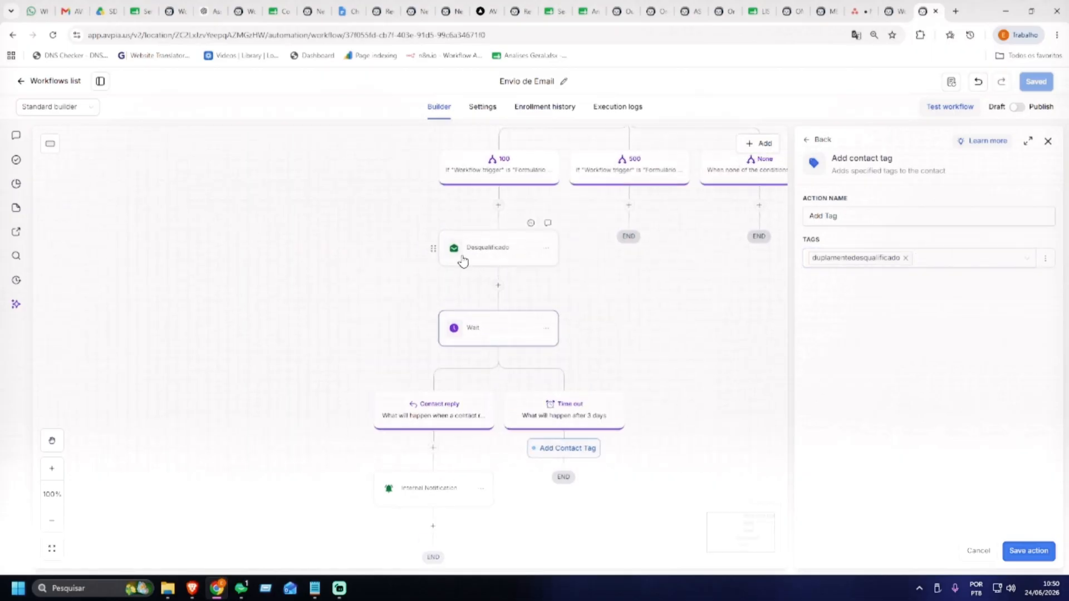
{"action": "left_click_drag", "start_coordinate": [646, 322], "coordinate": [631, 239]}
{"action": "left_click_drag", "start_coordinate": [596, 313], "coordinate": [507, 403]}
{"action": "left_click_drag", "start_coordinate": [541, 305], "coordinate": [560, 369]}
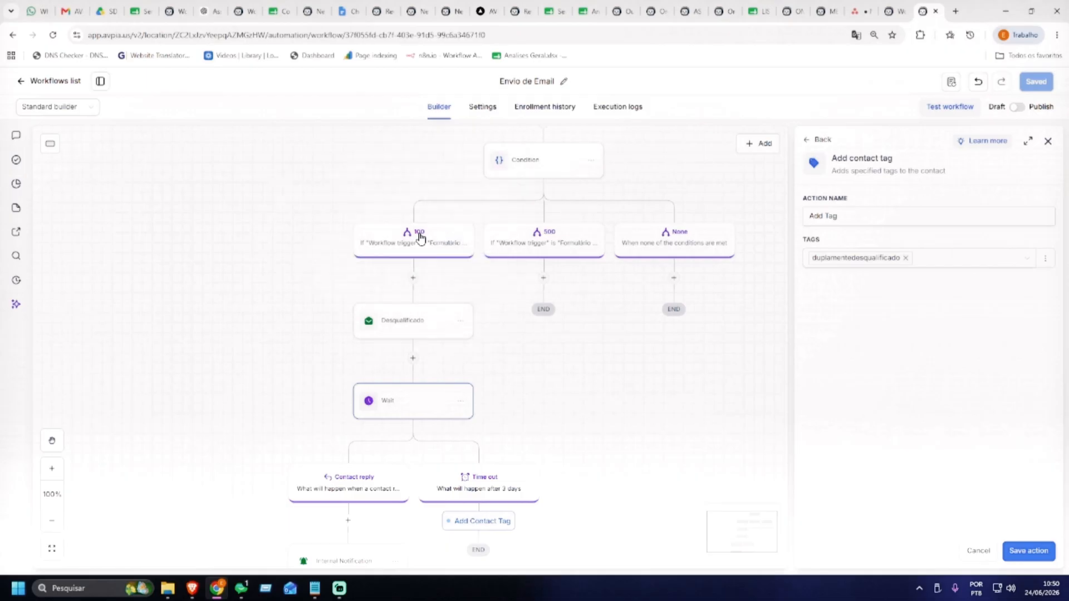
{"action": "left_click_drag", "start_coordinate": [538, 320], "coordinate": [528, 230]}
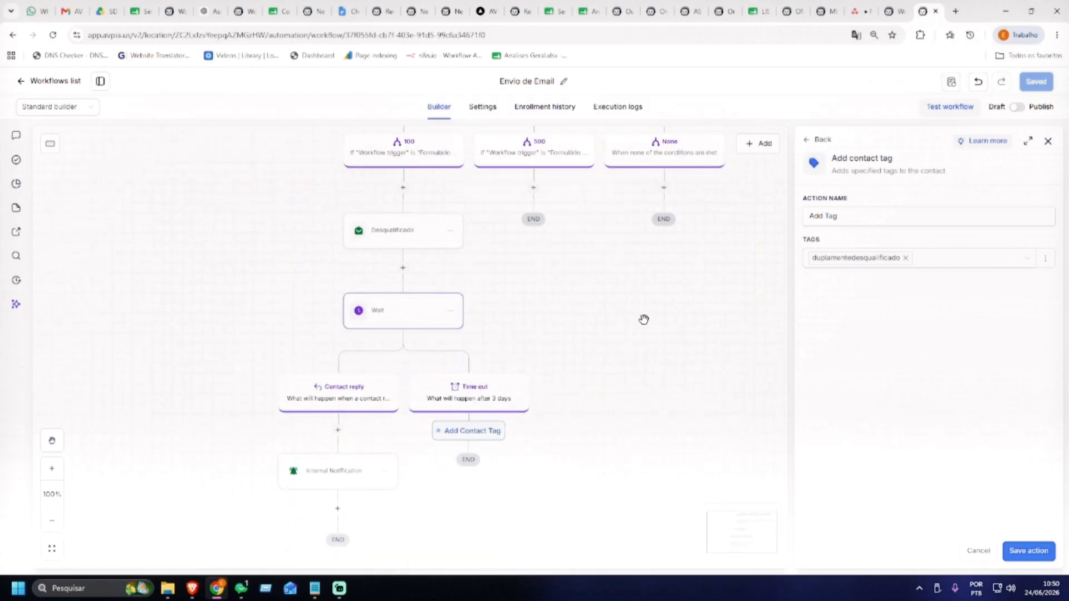
{"action": "left_click", "coordinate": [1029, 551]}
{"action": "left_click", "coordinate": [1037, 82]}
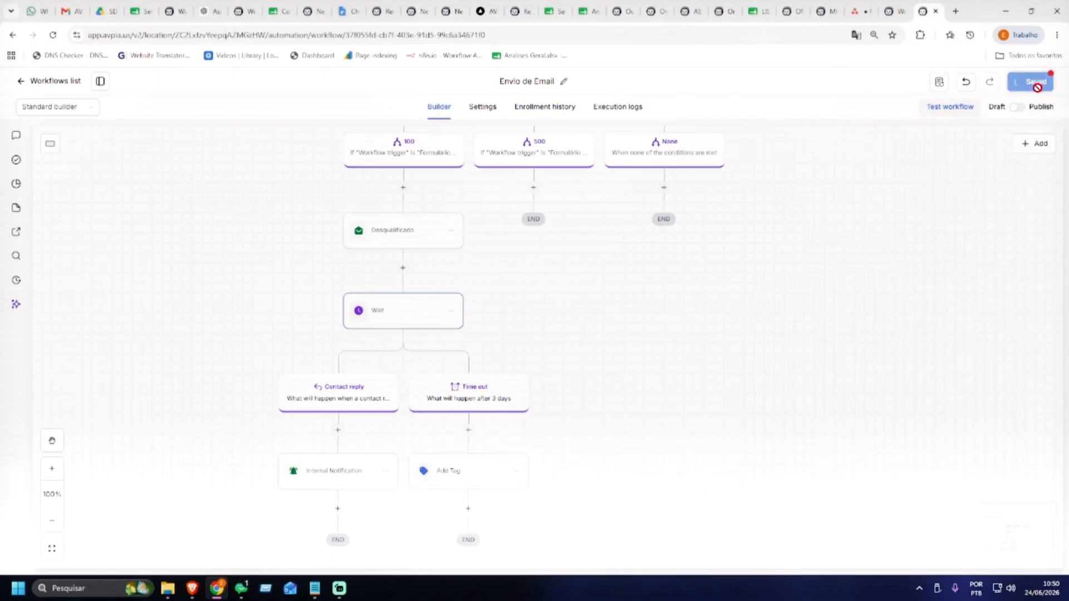
Copy the Desqualificado email step and paste it under the 500 branch
{"action": "scroll", "coordinate": [635, 261], "scroll_direction": "down", "scroll_amount": 3}
{"action": "left_click_drag", "start_coordinate": [627, 264], "coordinate": [622, 307]}
{"action": "scroll", "coordinate": [544, 321], "scroll_direction": "up", "scroll_amount": 2}
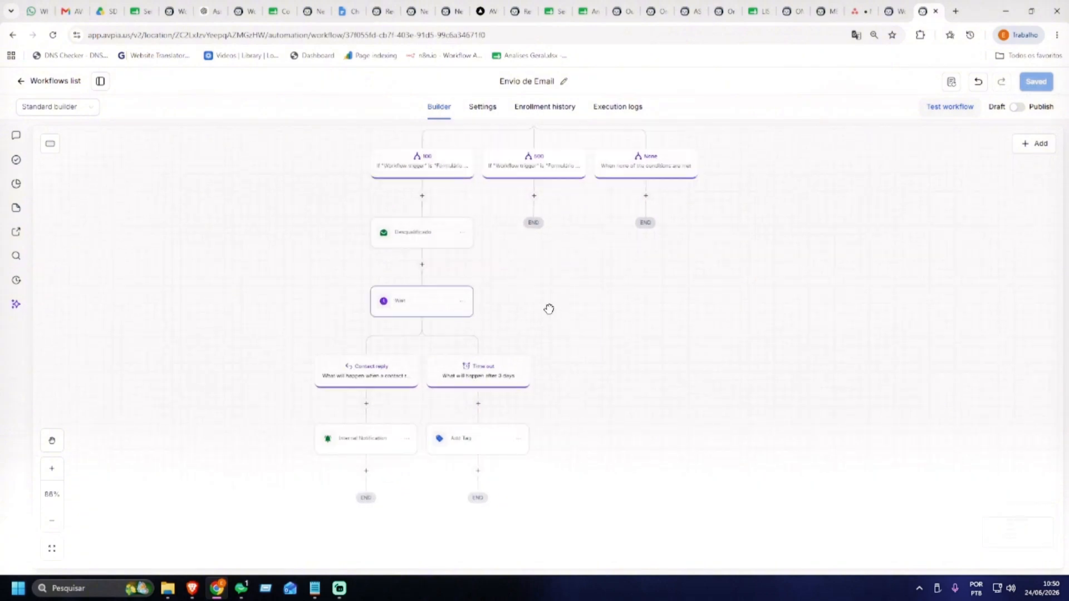
{"action": "left_click_drag", "start_coordinate": [506, 265], "coordinate": [530, 252]}
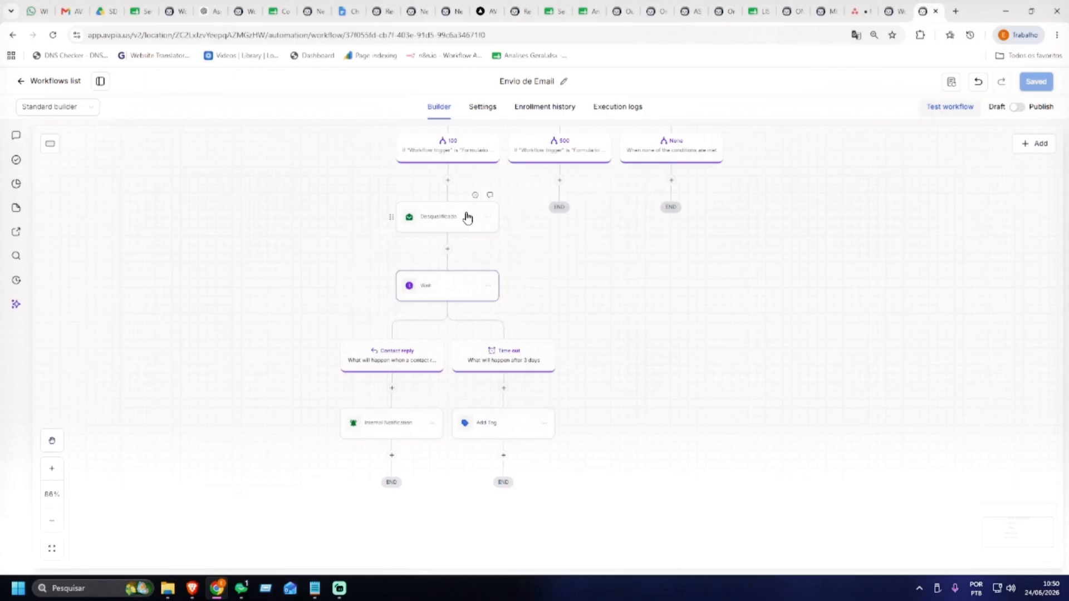
{"action": "left_click_drag", "start_coordinate": [602, 289], "coordinate": [535, 346]}
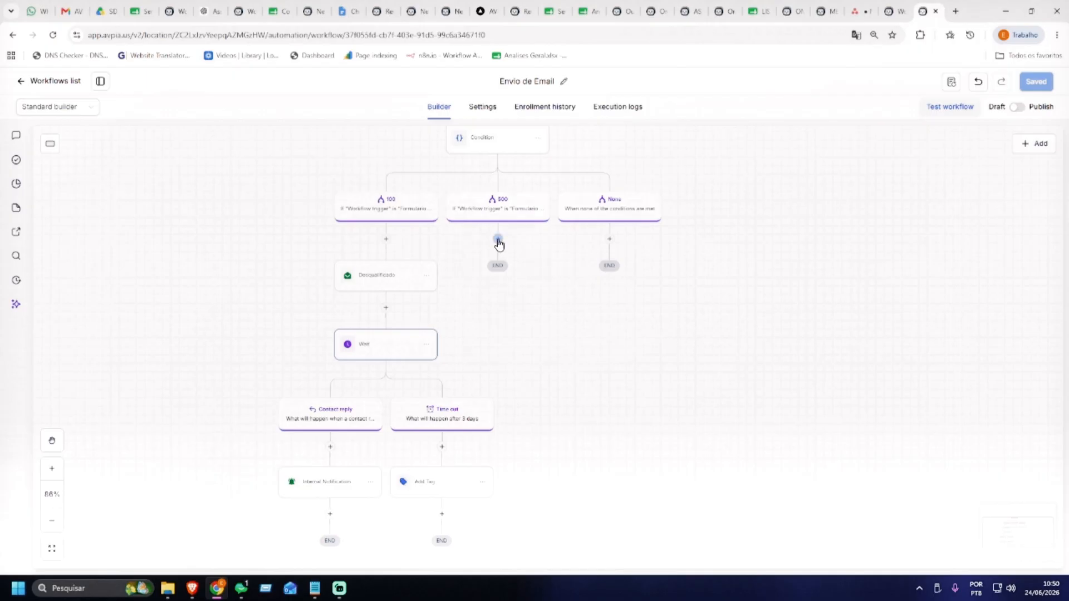
{"action": "left_click", "coordinate": [427, 276]}
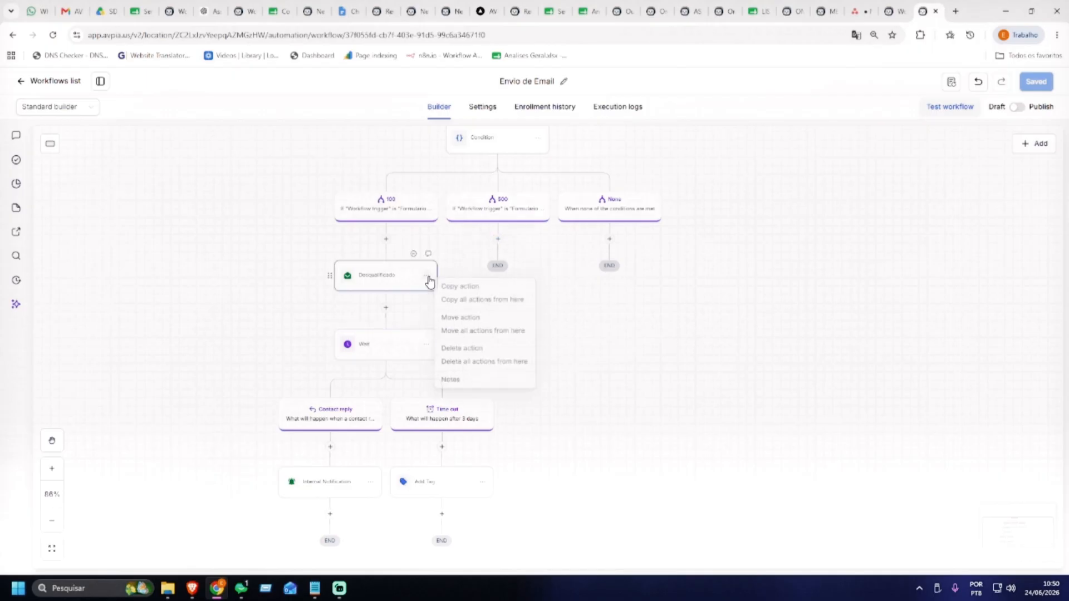
{"action": "left_click", "coordinate": [473, 287]}
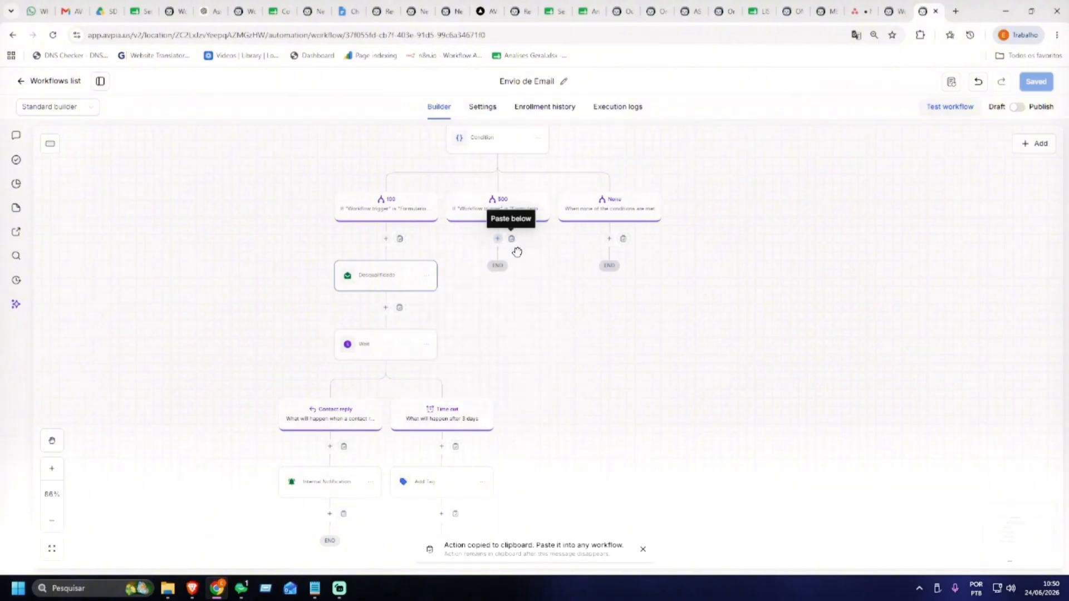
{"action": "left_click", "coordinate": [511, 238]}
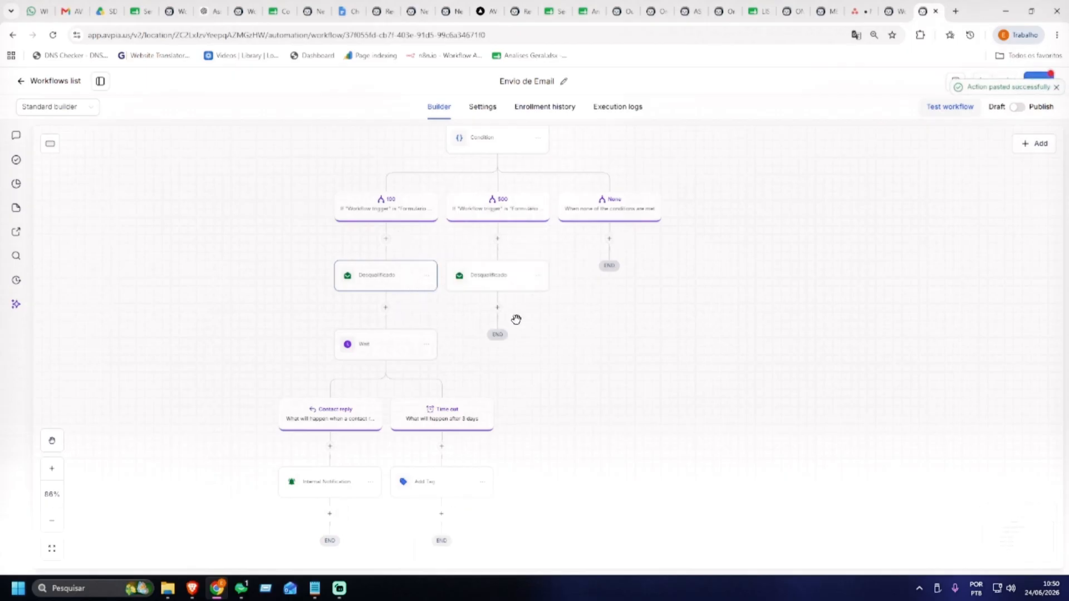
Copy and paste the chain from Desqualificado onward, then undo that extra paste with Ctrl+Z
{"action": "left_click", "coordinate": [426, 277]}
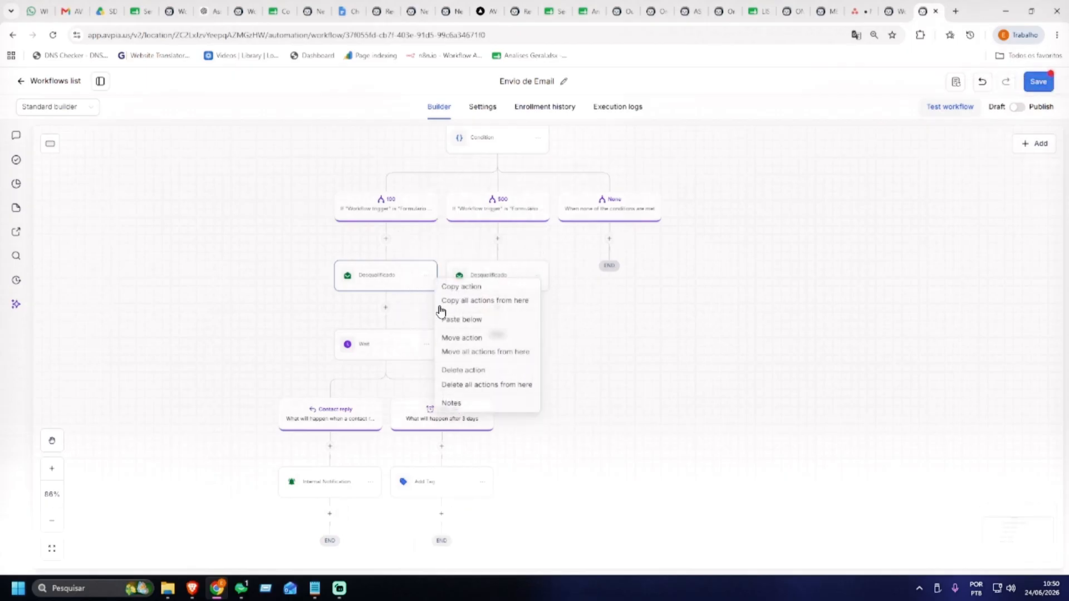
{"action": "left_click", "coordinate": [477, 306]}
{"action": "left_click", "coordinate": [511, 307]}
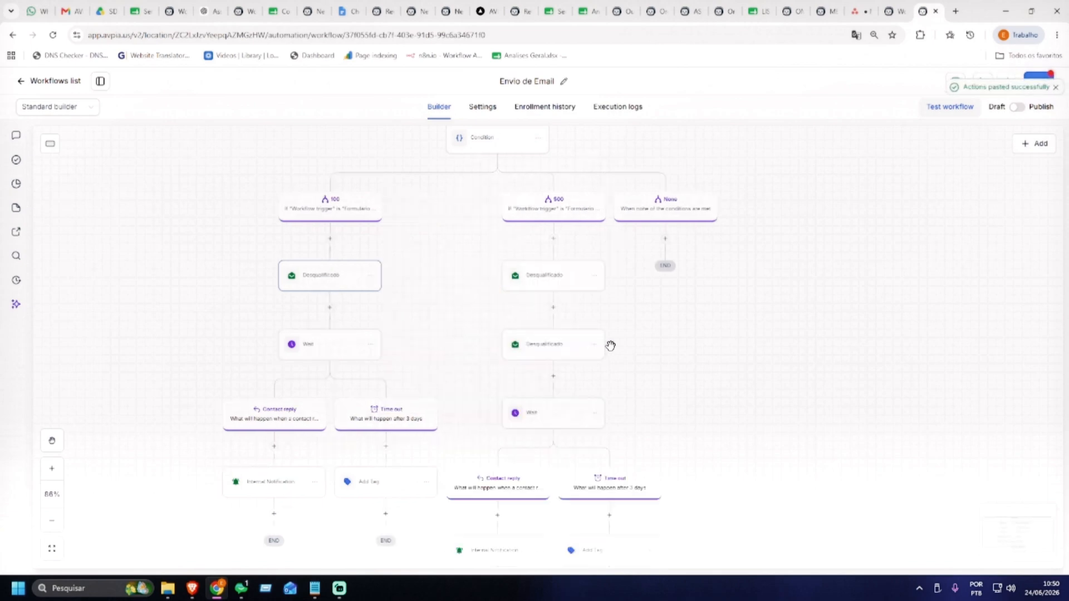
{"action": "scroll", "coordinate": [639, 352], "scroll_direction": "down", "scroll_amount": 2}
{"action": "scroll", "coordinate": [639, 352], "scroll_direction": "up", "scroll_amount": 2}
{"action": "key", "text": "ctrl+z"}
{"action": "scroll", "coordinate": [575, 335], "scroll_direction": "up", "scroll_amount": 2}
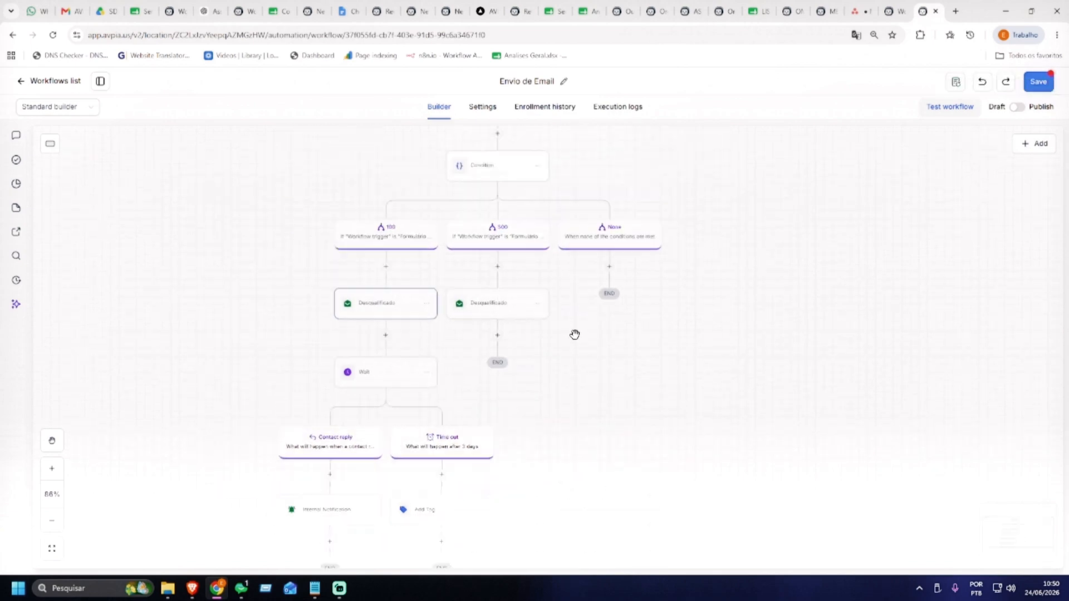
{"action": "scroll", "coordinate": [582, 343], "scroll_direction": "down", "scroll_amount": 1}
Rename the copied email to Qualificado with subject 'Você foi Qualificado'
{"action": "left_click", "coordinate": [500, 276]}
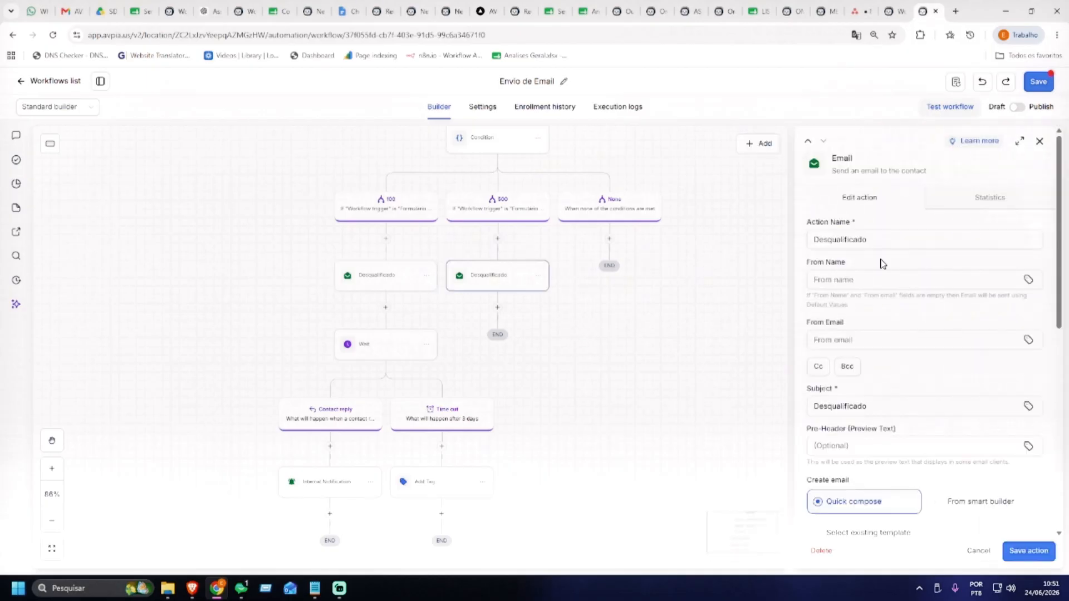
{"action": "type", "text": "Qua"}
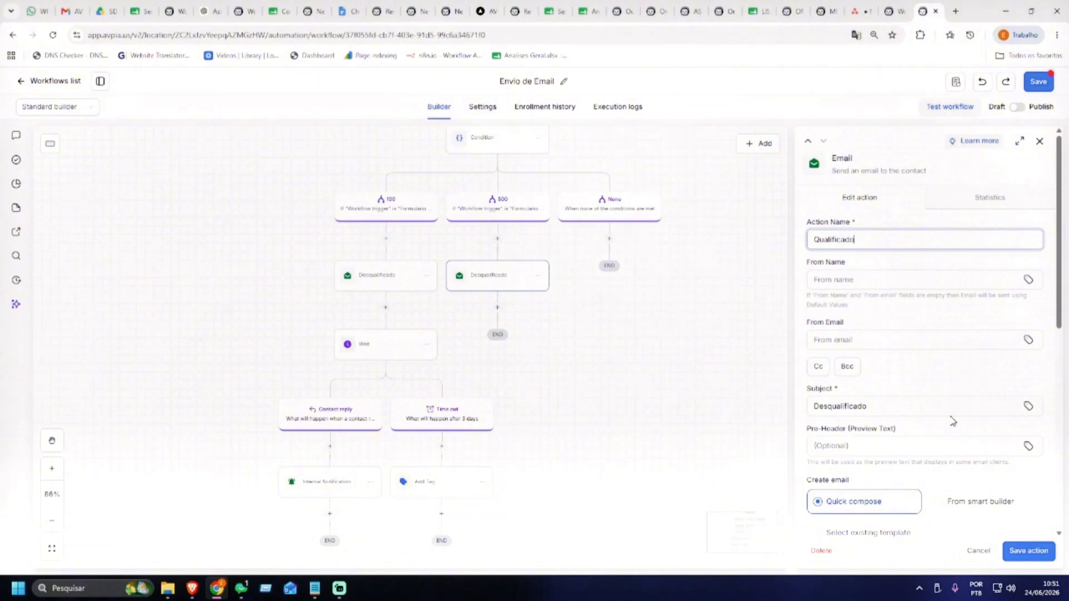
{"action": "scroll", "coordinate": [904, 401], "scroll_direction": "down", "scroll_amount": 3}
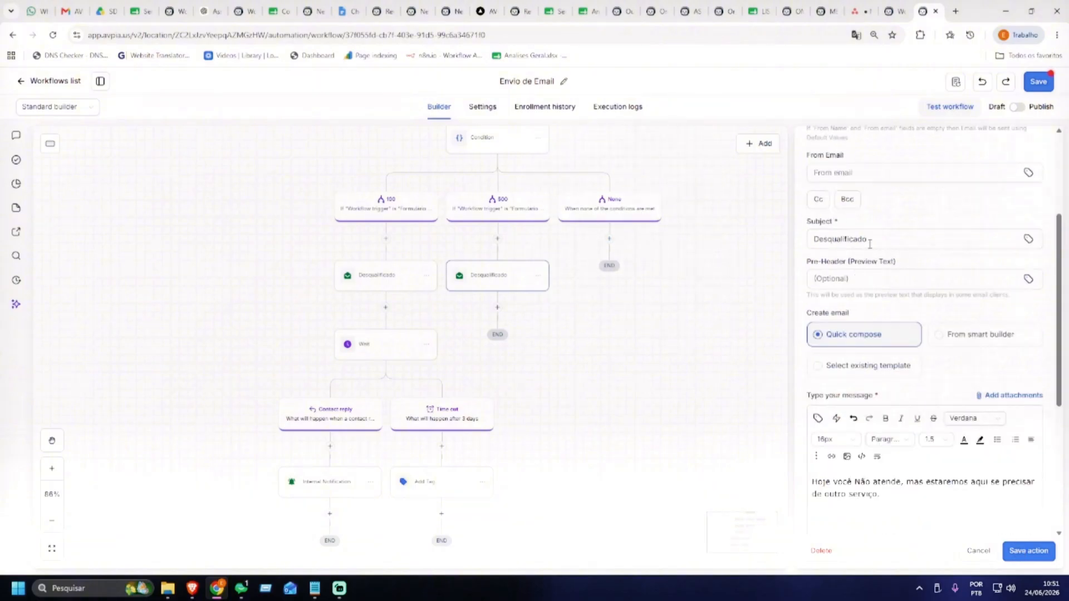
{"action": "left_click_drag", "start_coordinate": [870, 243], "coordinate": [666, 241]}
{"action": "type", "text": "Você"}
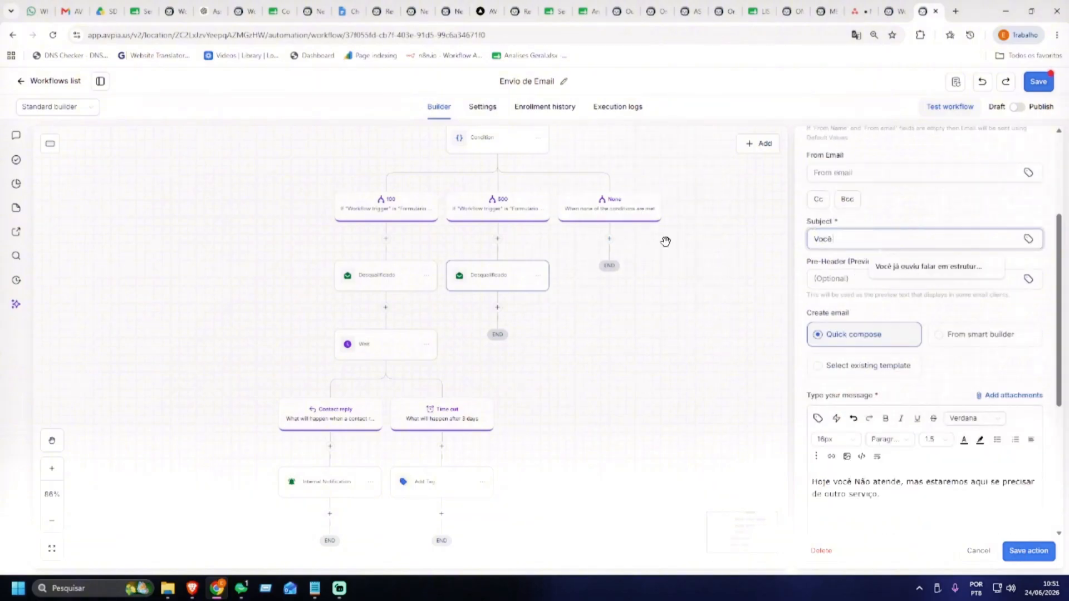
{"action": "type", "text": " foi Qualificado"}
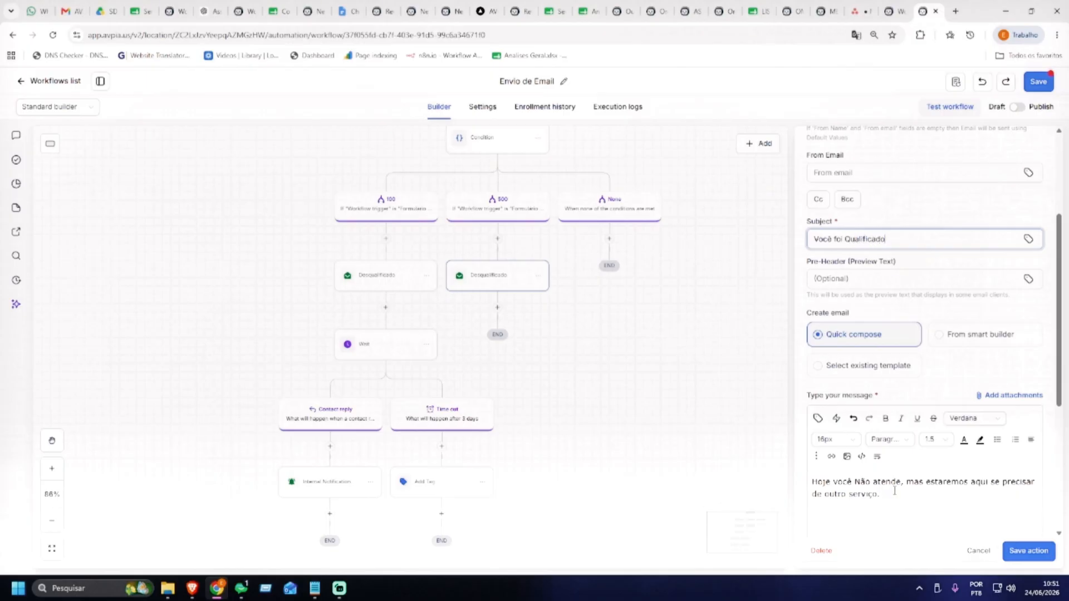
Shorten the message to 'Hoje você atende, Falaremos com você.' and save the email
{"action": "scroll", "coordinate": [894, 491], "scroll_direction": "down", "scroll_amount": 2}
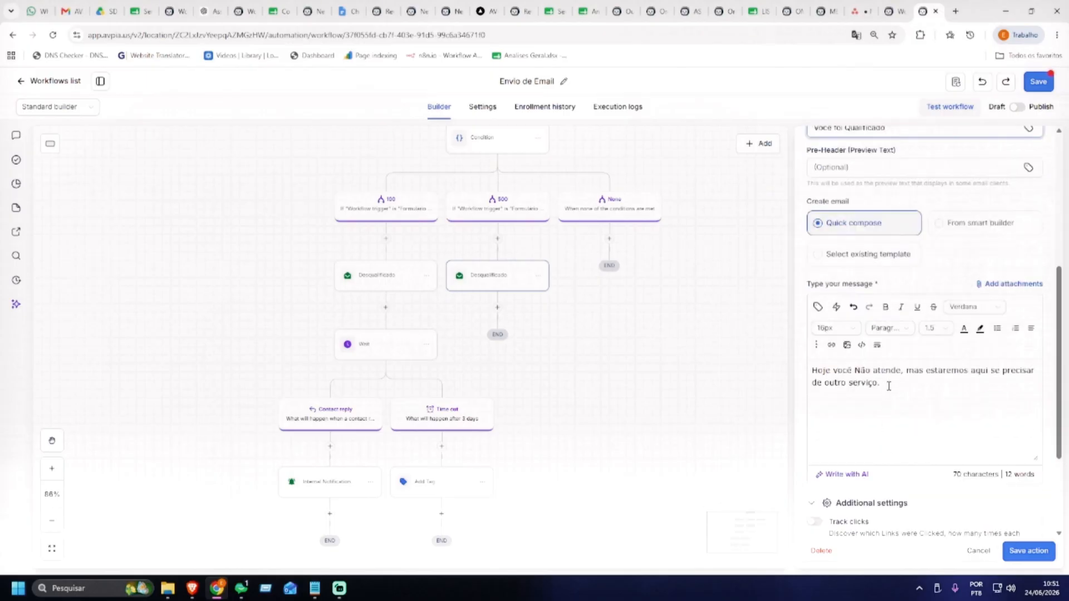
{"action": "double_click", "coordinate": [863, 371]}
{"action": "key", "text": "BackSpace"}
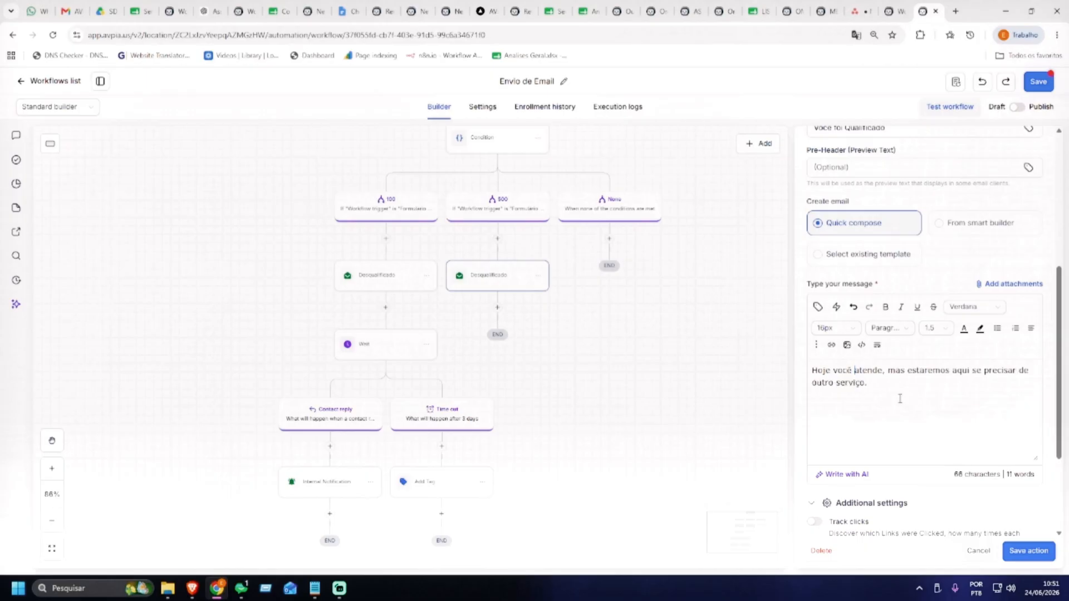
{"action": "left_click_drag", "start_coordinate": [888, 372], "coordinate": [911, 416]}
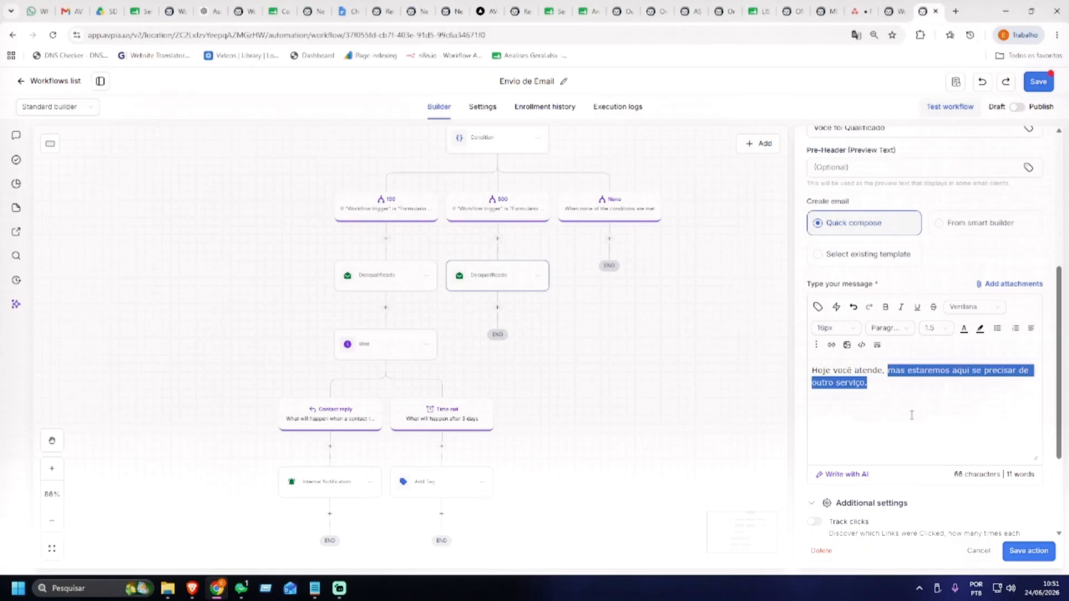
{"action": "key", "text": "BackSpace"}
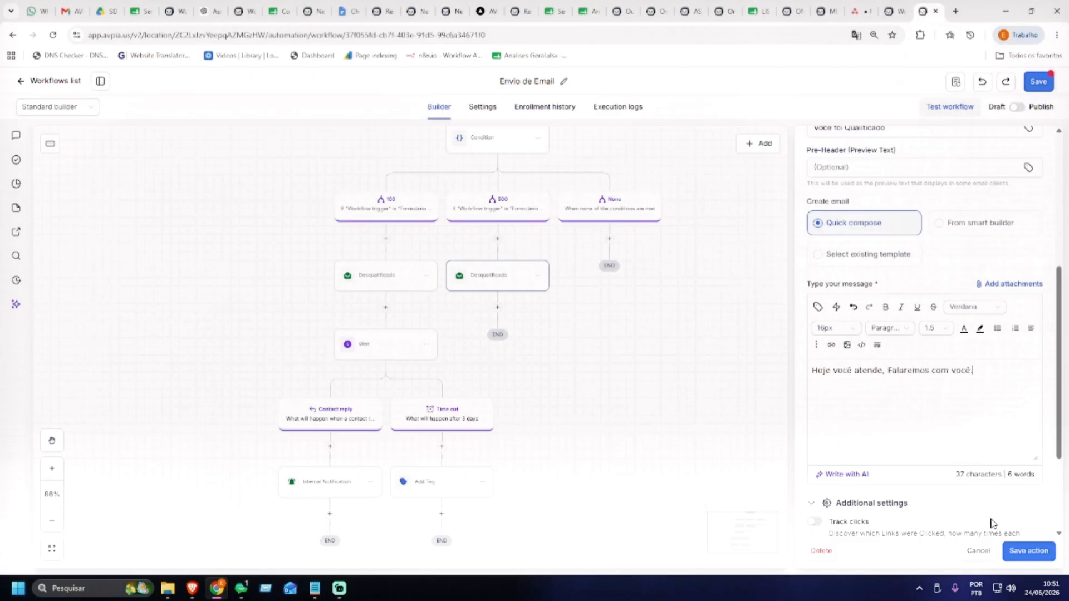
{"action": "left_click", "coordinate": [1028, 551]}
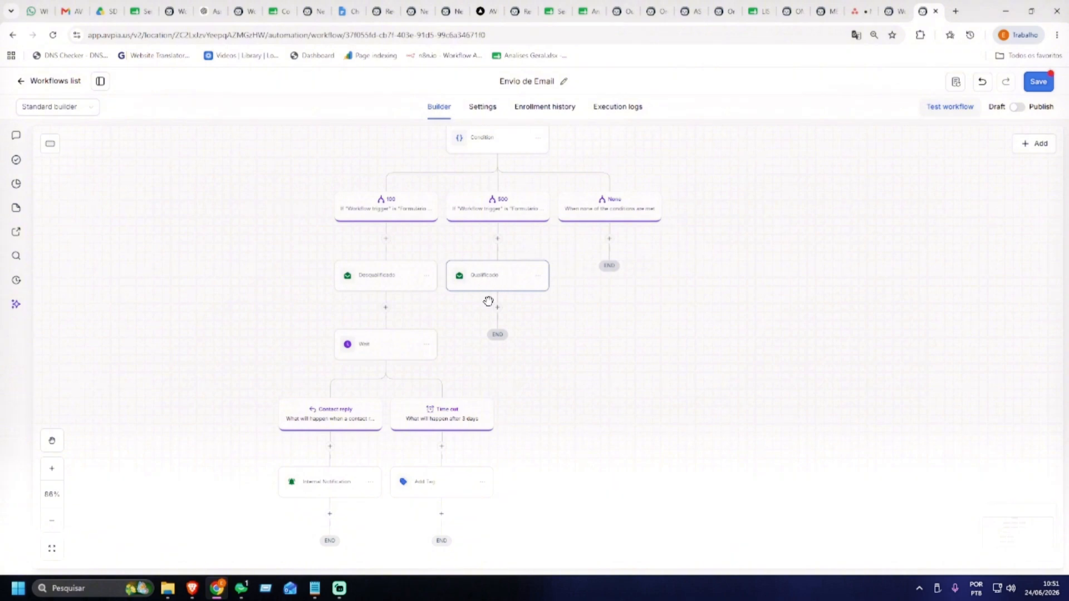
Add an Add contact tag step after the Qualificado email that creates and applies the new tag qualificado
{"action": "left_click", "coordinate": [539, 297]}
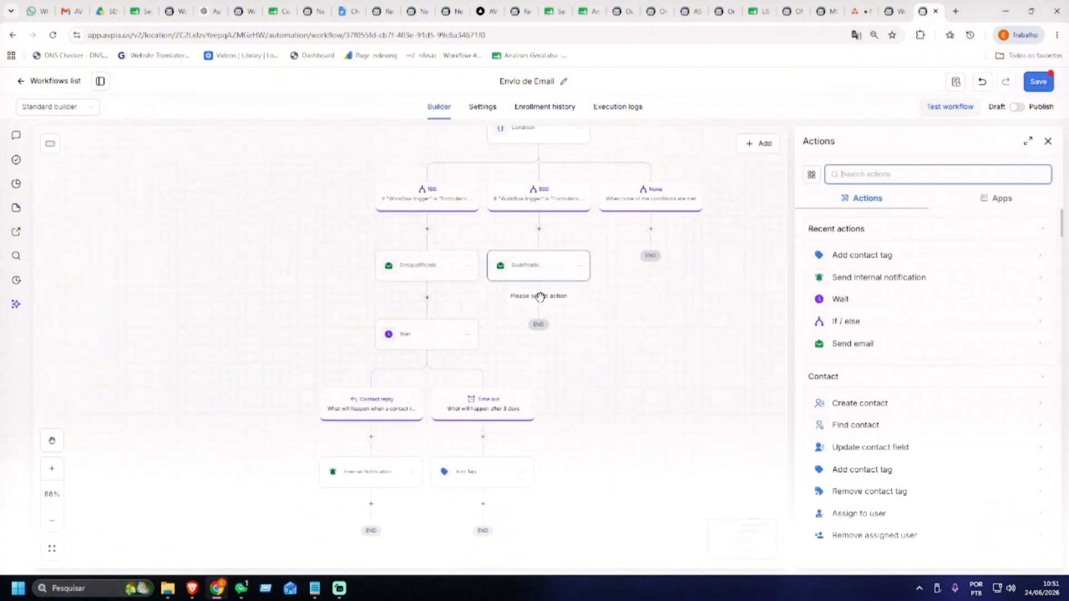
{"action": "type", "text": "tag"}
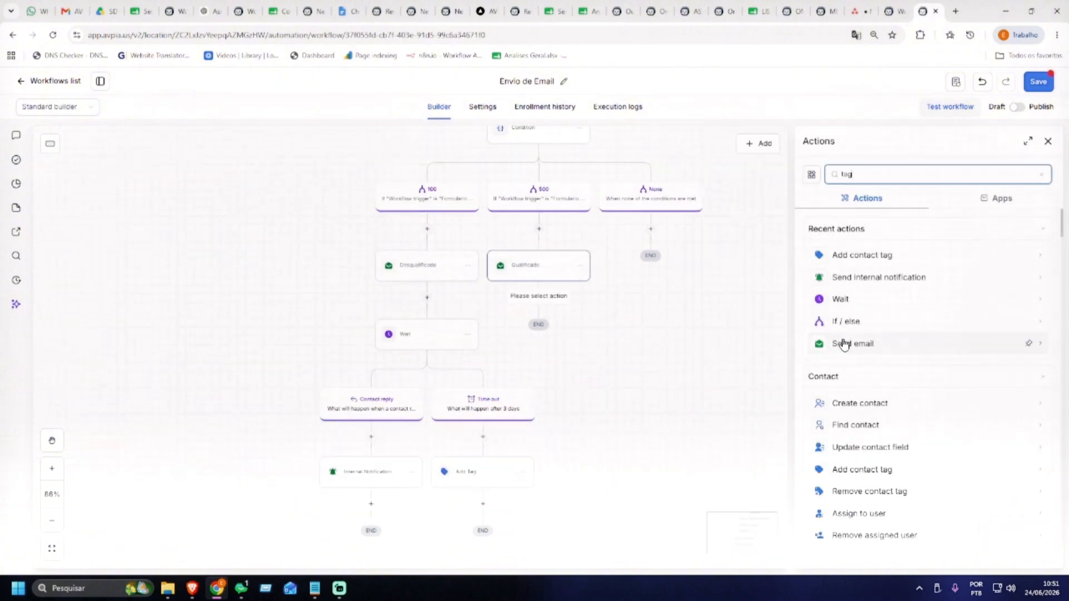
{"action": "left_click", "coordinate": [886, 258]}
{"action": "left_click", "coordinate": [854, 259]}
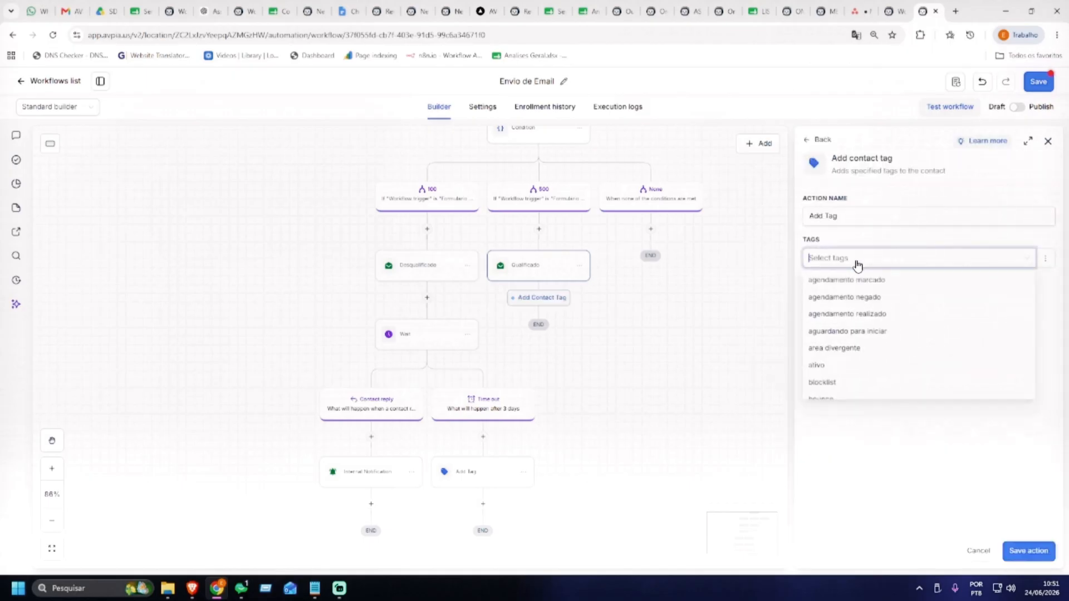
{"action": "type", "text": "Qualificado"}
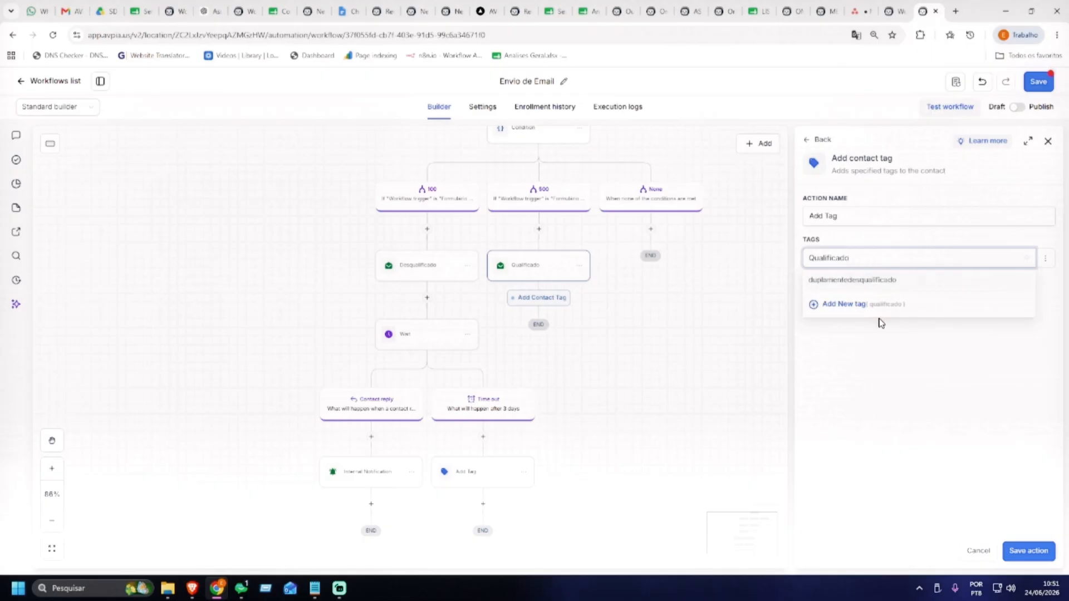
{"action": "left_click", "coordinate": [841, 306]}
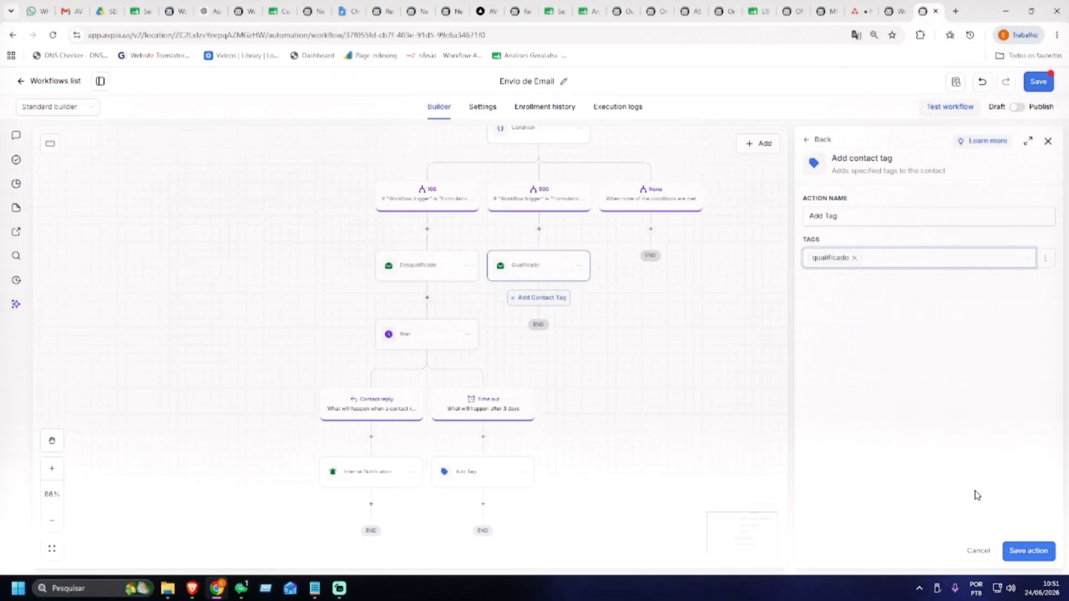
{"action": "left_click", "coordinate": [1019, 552]}
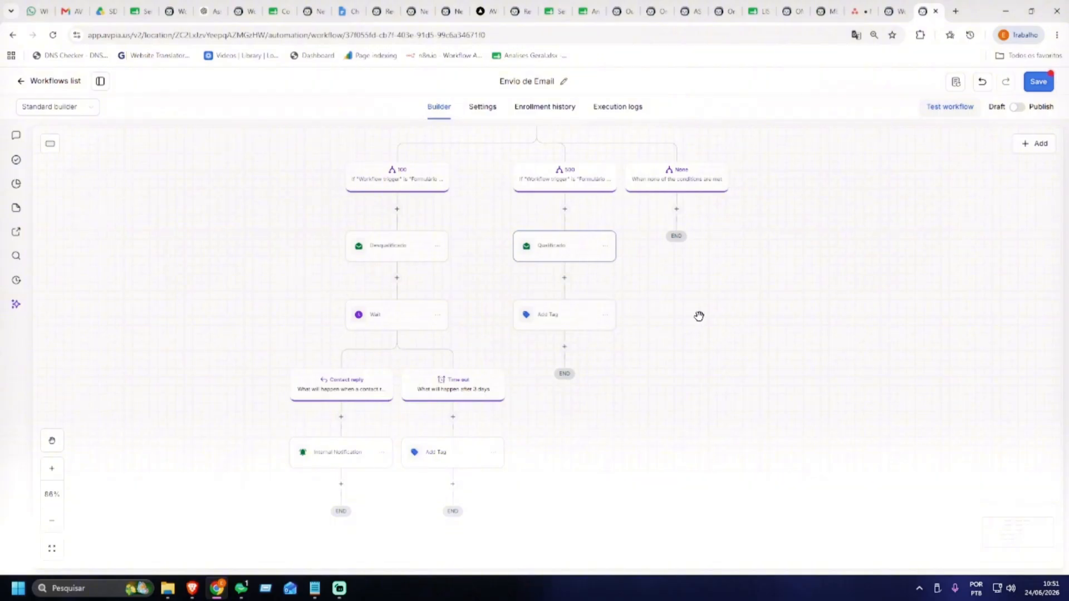
{"action": "left_click_drag", "start_coordinate": [697, 328], "coordinate": [668, 290]}
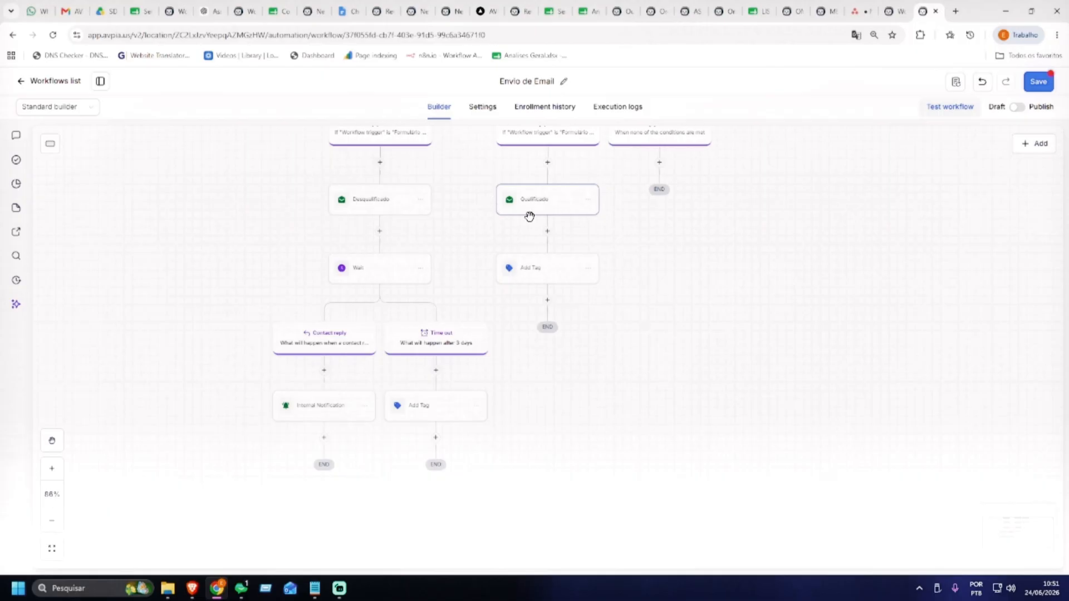
Paste a copy of the Wait step with its reply and timeout branches under Add Tag
{"action": "left_click", "coordinate": [547, 303]}
{"action": "left_click", "coordinate": [1048, 142]}
{"action": "left_click", "coordinate": [420, 269]}
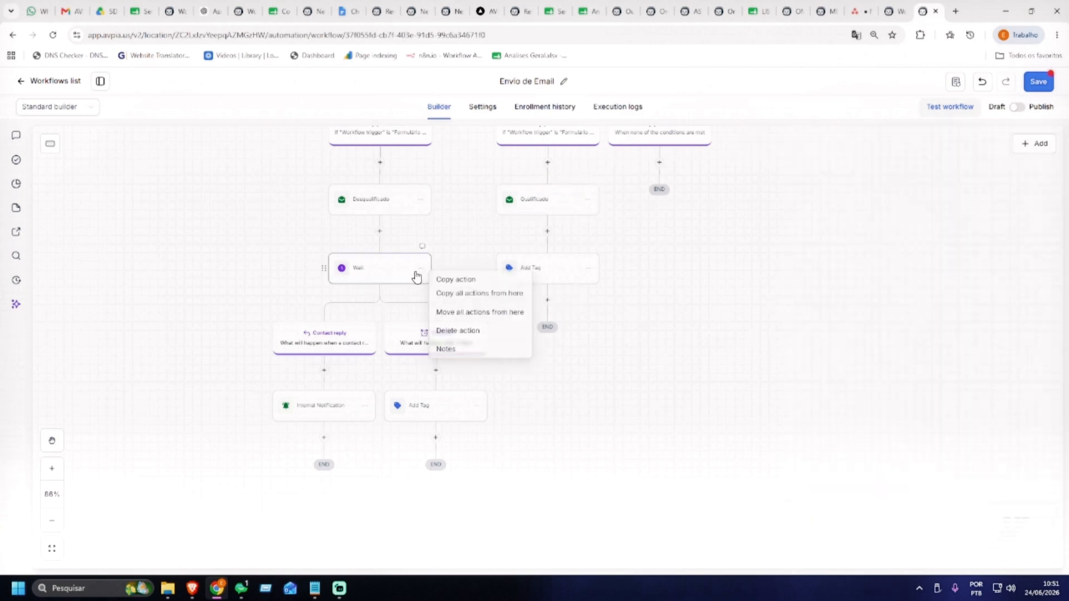
{"action": "left_click", "coordinate": [479, 295]}
{"action": "left_click", "coordinate": [560, 304]}
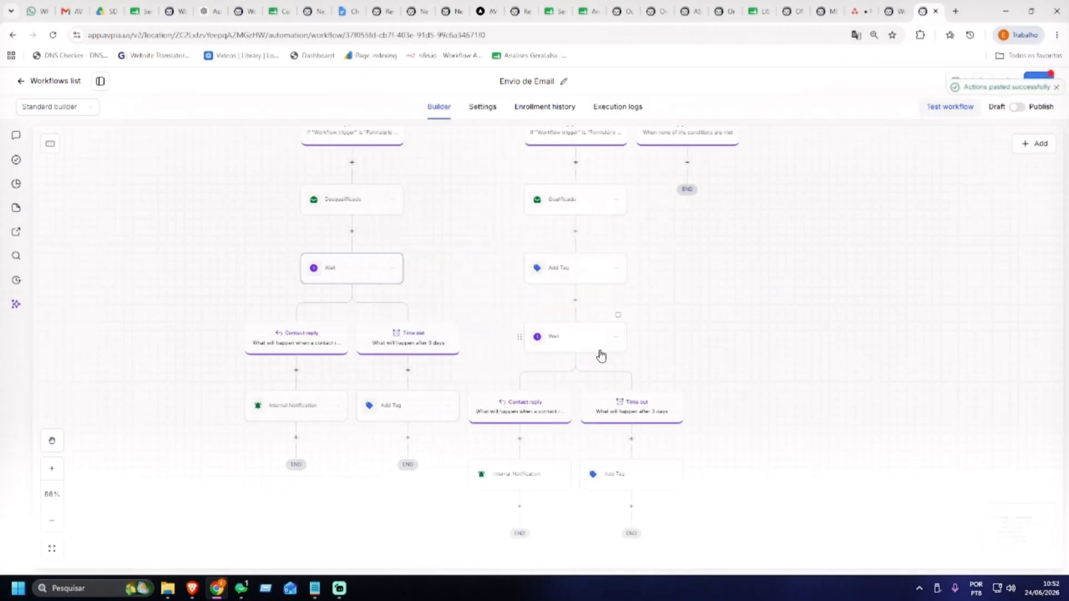
Delete the copied Add Tag and Internal Notification steps from the timeout and reply paths
{"action": "left_click", "coordinate": [655, 404]}
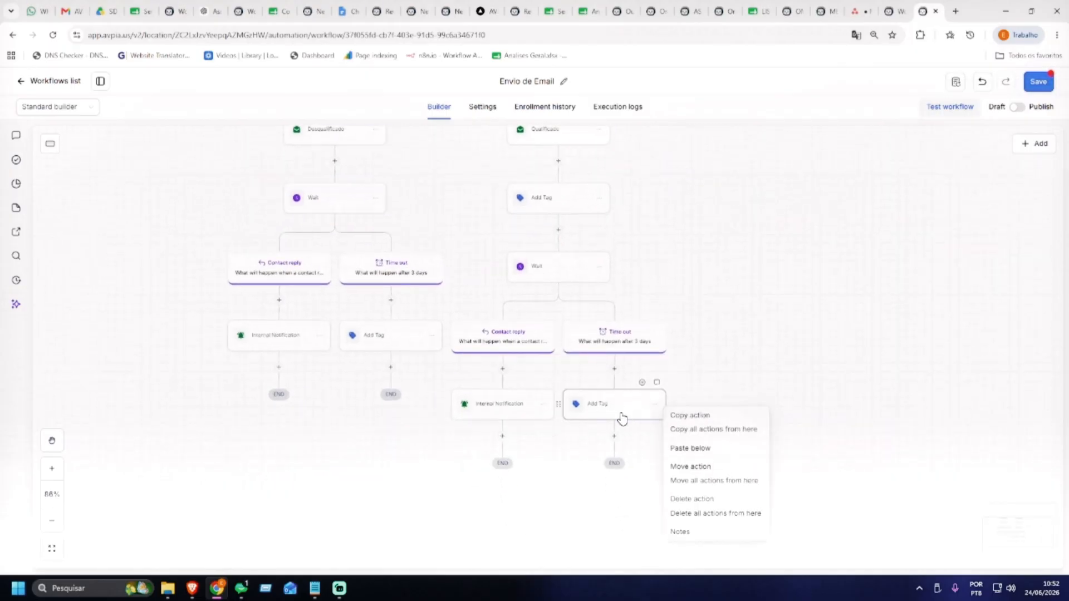
{"action": "left_click", "coordinate": [692, 499]}
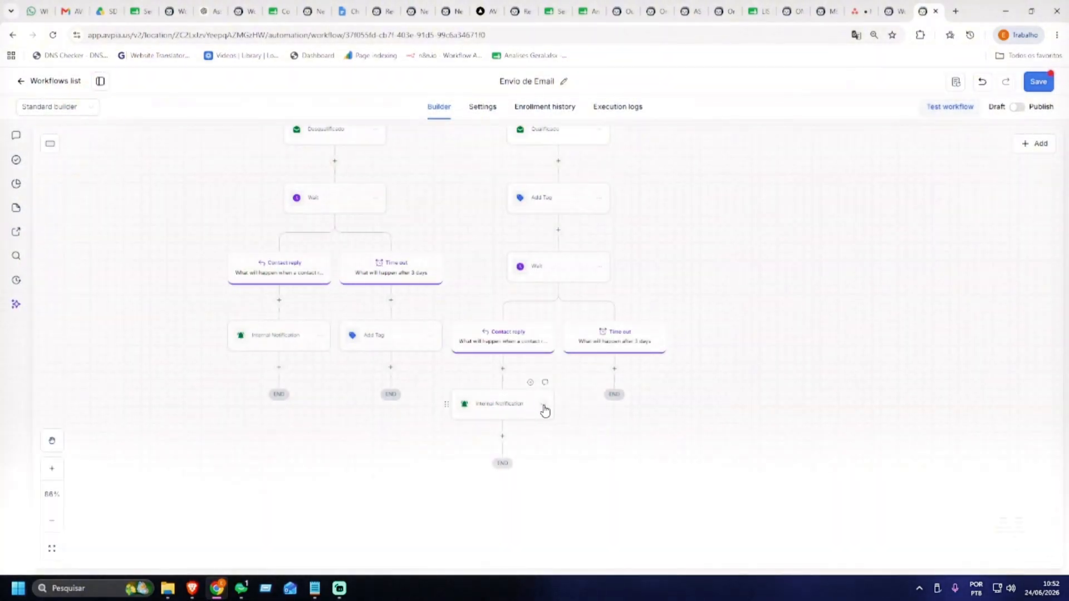
{"action": "left_click", "coordinate": [543, 408]}
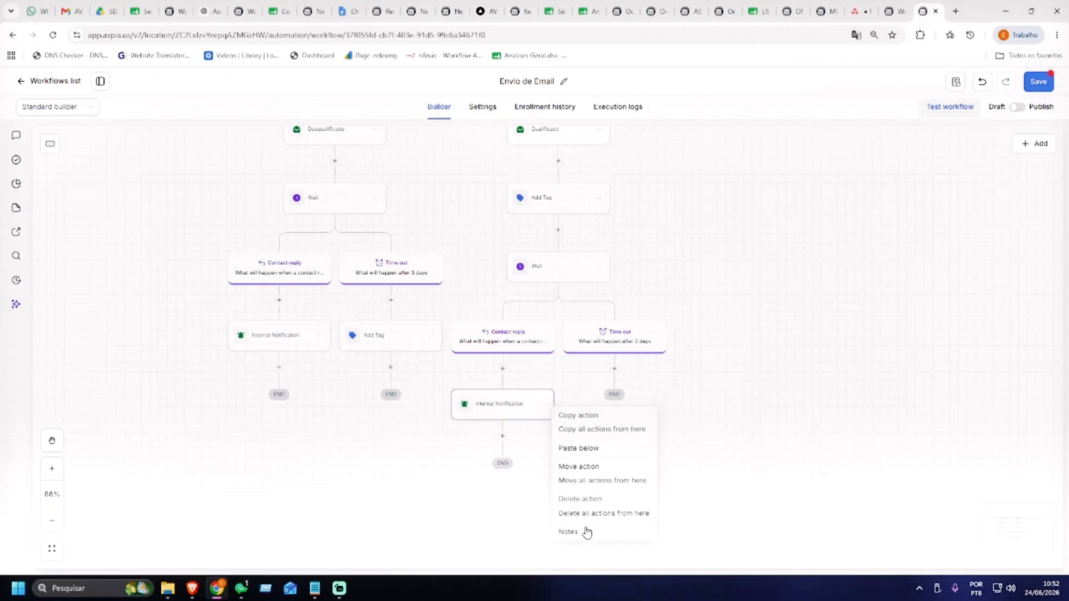
{"action": "left_click", "coordinate": [585, 499]}
{"action": "left_click", "coordinate": [650, 352]}
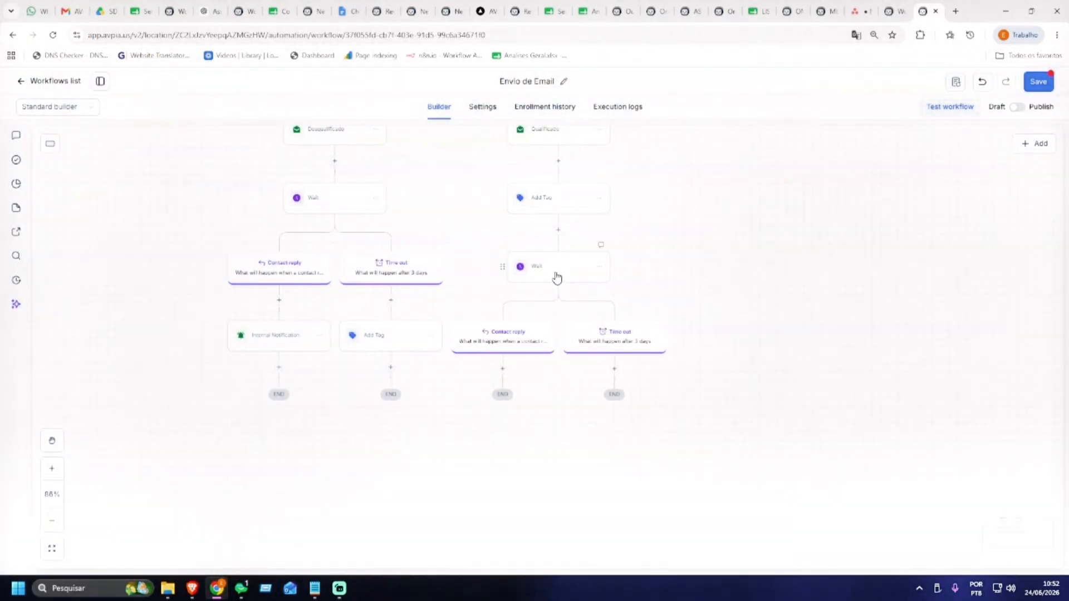
Set the new Wait to track replies to Qualificado, then save the step and the workflow
{"action": "left_click", "coordinate": [548, 267]}
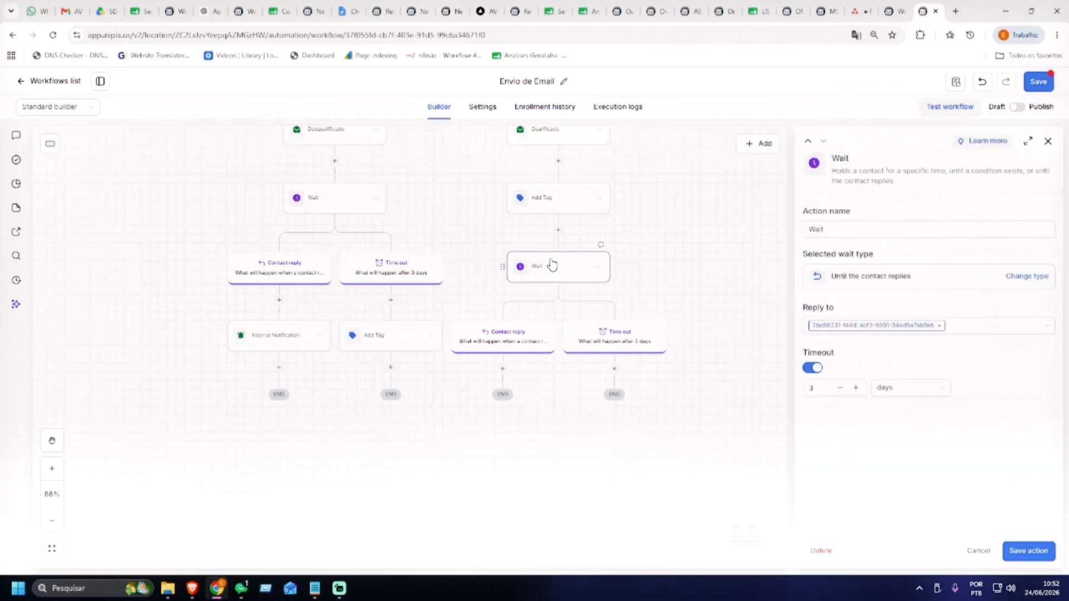
{"action": "left_click", "coordinate": [939, 325]}
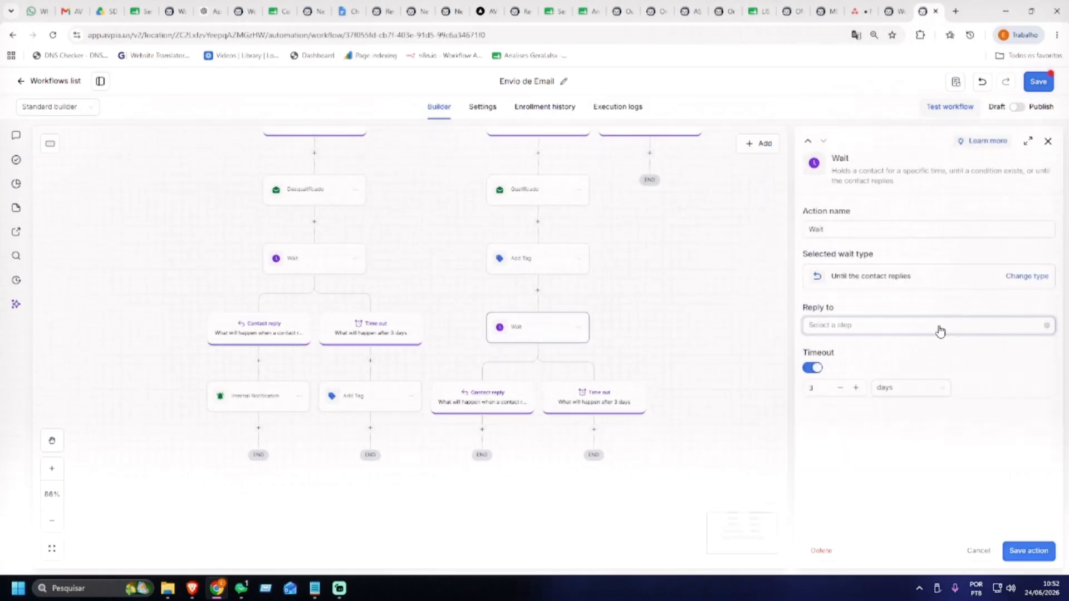
{"action": "left_click", "coordinate": [842, 348]}
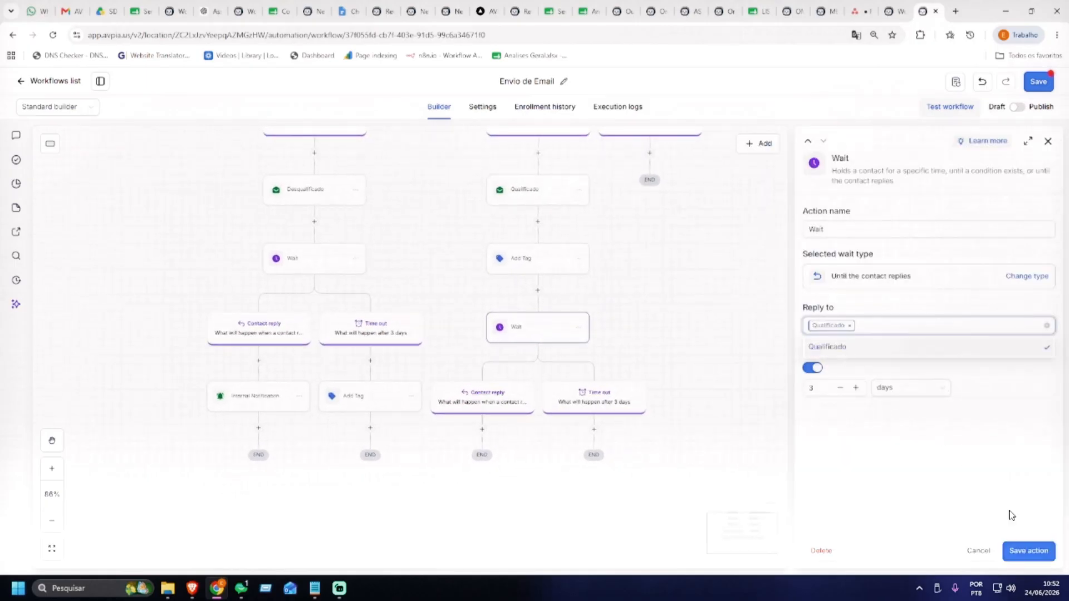
{"action": "left_click", "coordinate": [838, 345]}
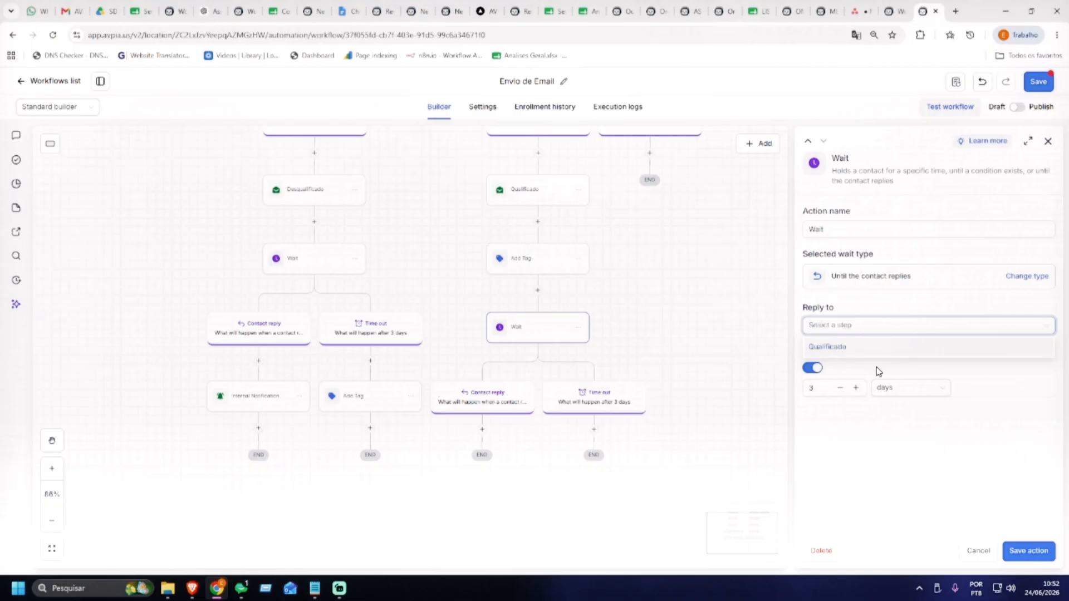
{"action": "left_click", "coordinate": [855, 345]}
{"action": "left_click", "coordinate": [1024, 552]}
{"action": "left_click", "coordinate": [1037, 85]}
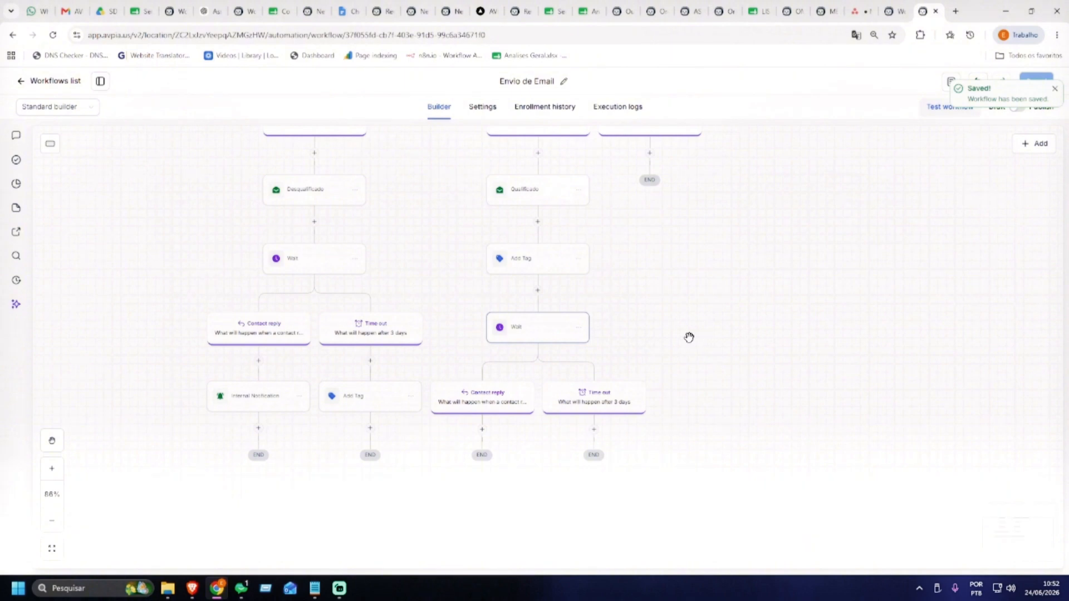
{"action": "scroll", "coordinate": [690, 279], "scroll_direction": "down", "scroll_amount": 3}
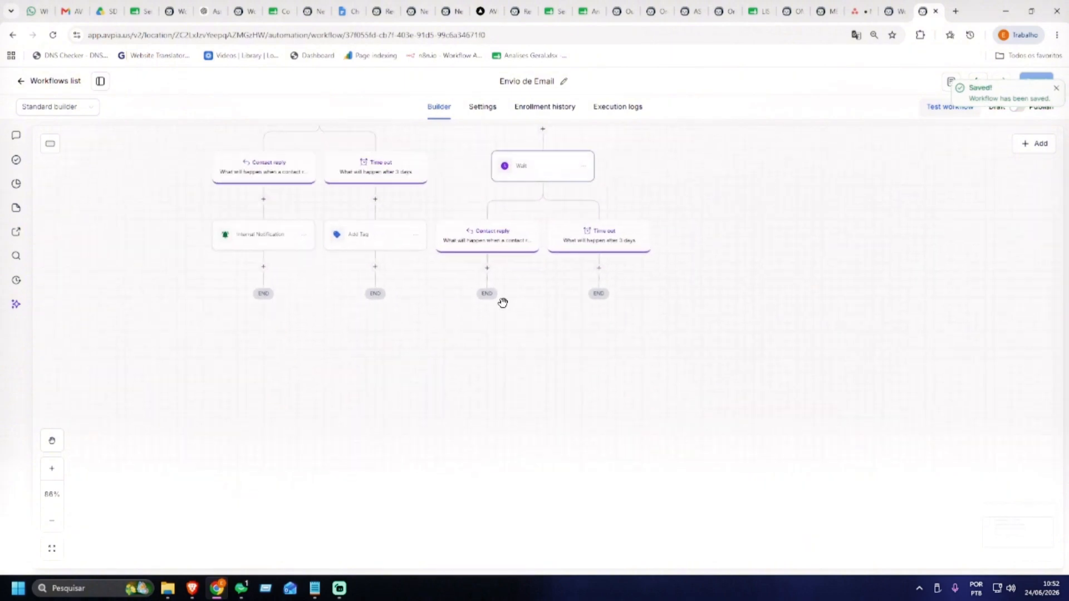
{"action": "left_click", "coordinate": [487, 269]}
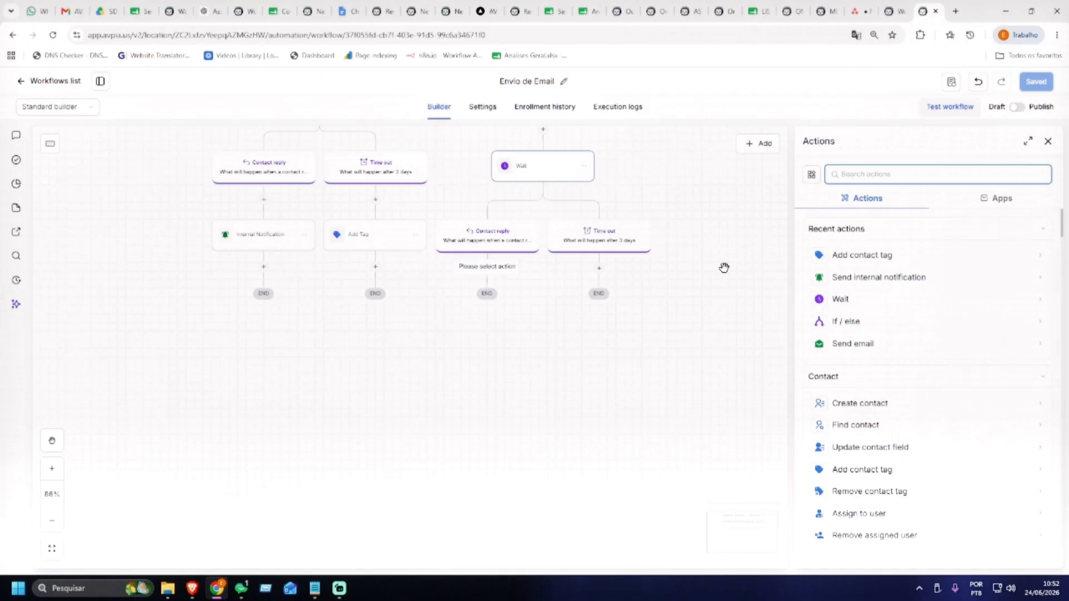
{"action": "type", "text": "oppo"}
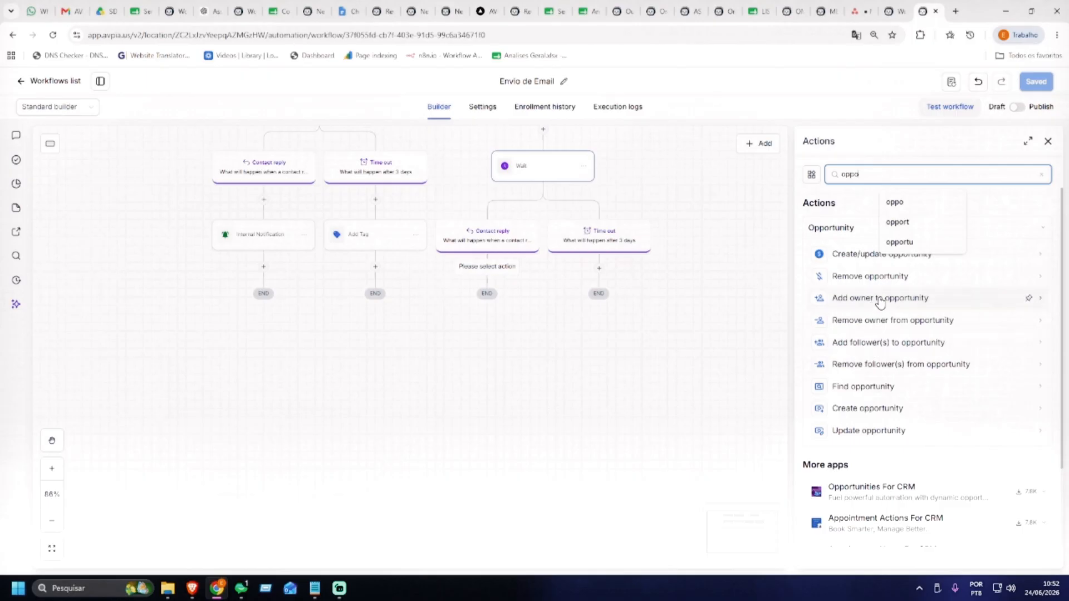
{"action": "left_click", "coordinate": [873, 411]}
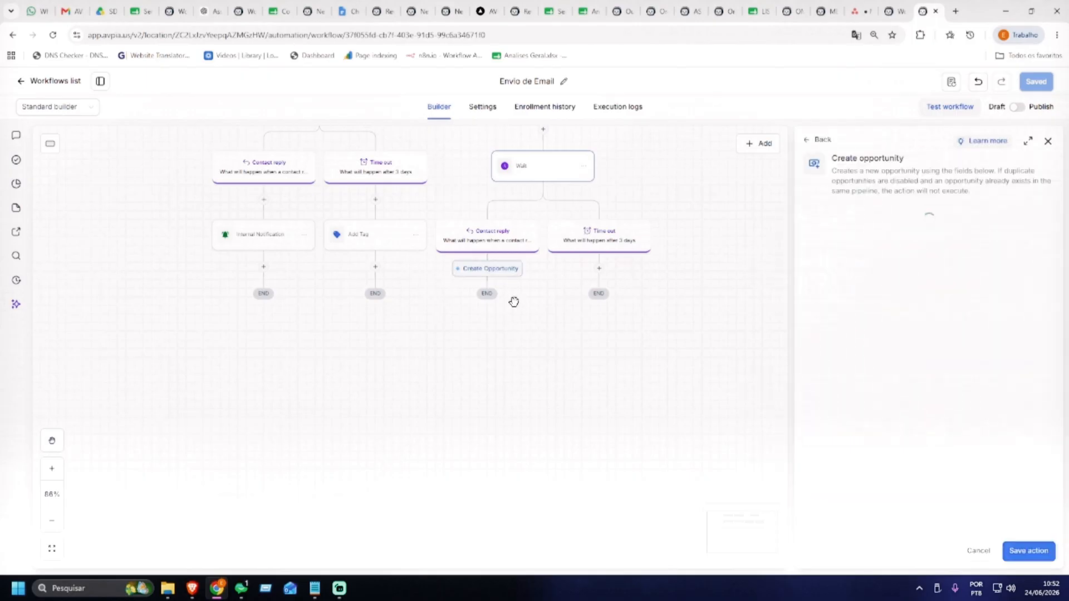
{"action": "left_click", "coordinate": [852, 353]}
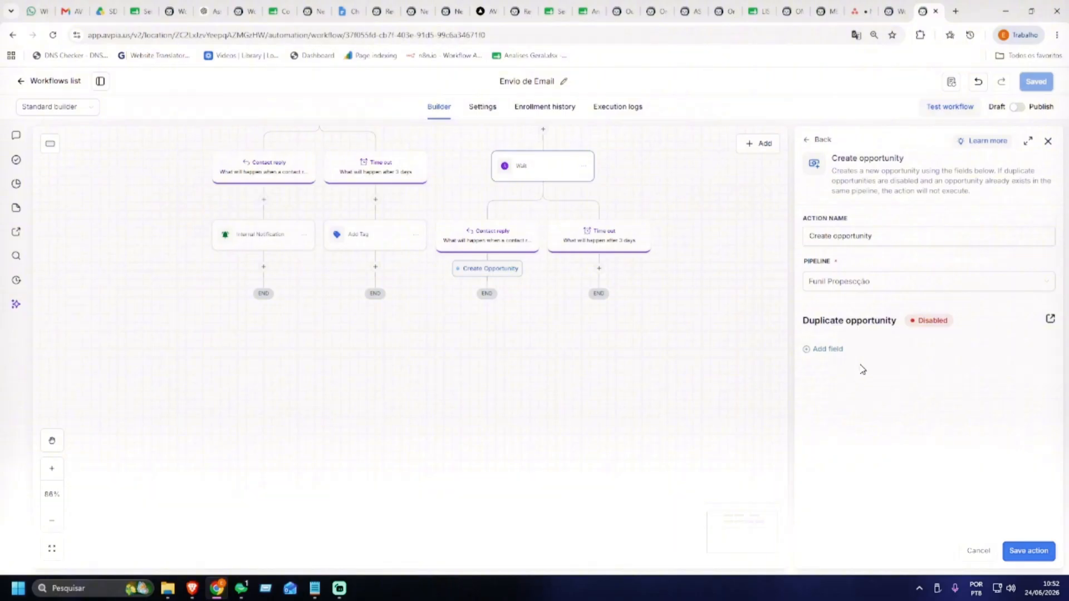
{"action": "left_click", "coordinate": [837, 352]}
{"action": "left_click", "coordinate": [976, 552]}
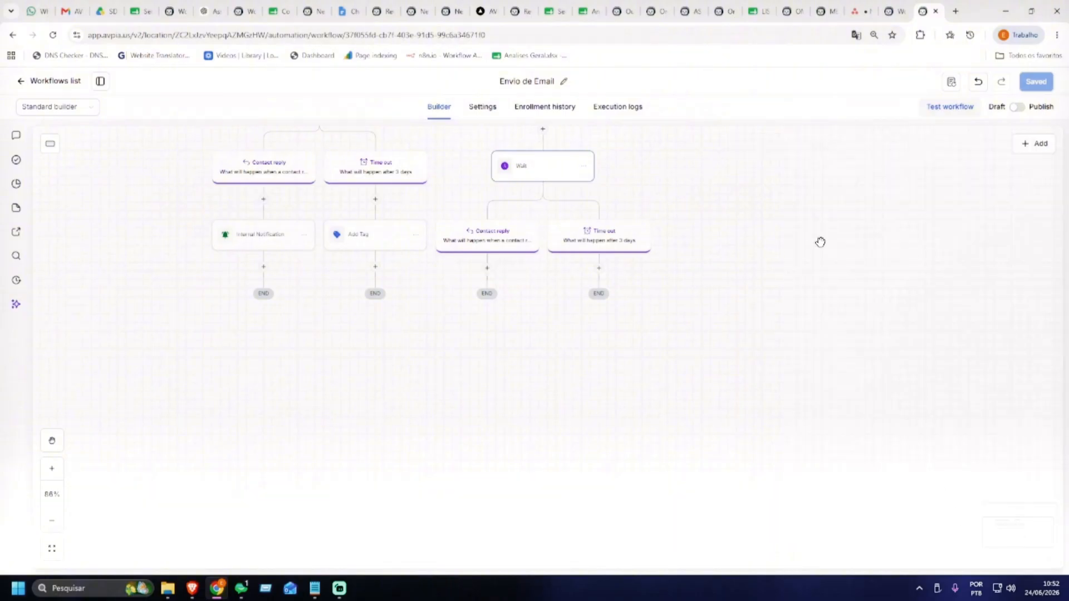
{"action": "left_click_drag", "start_coordinate": [583, 331], "coordinate": [585, 459]}
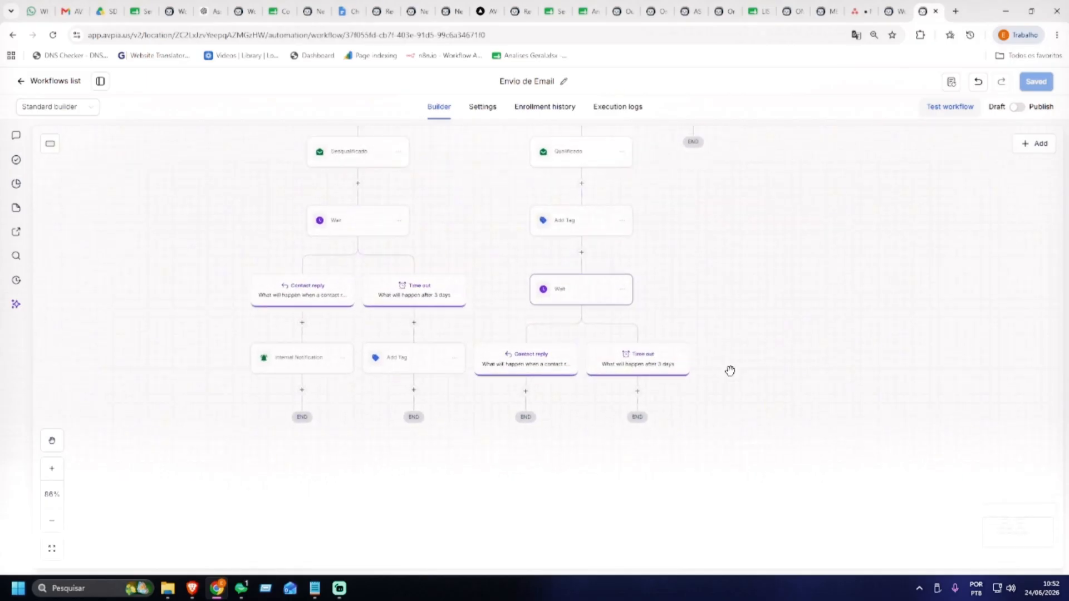
{"action": "left_click_drag", "start_coordinate": [720, 454], "coordinate": [656, 366]}
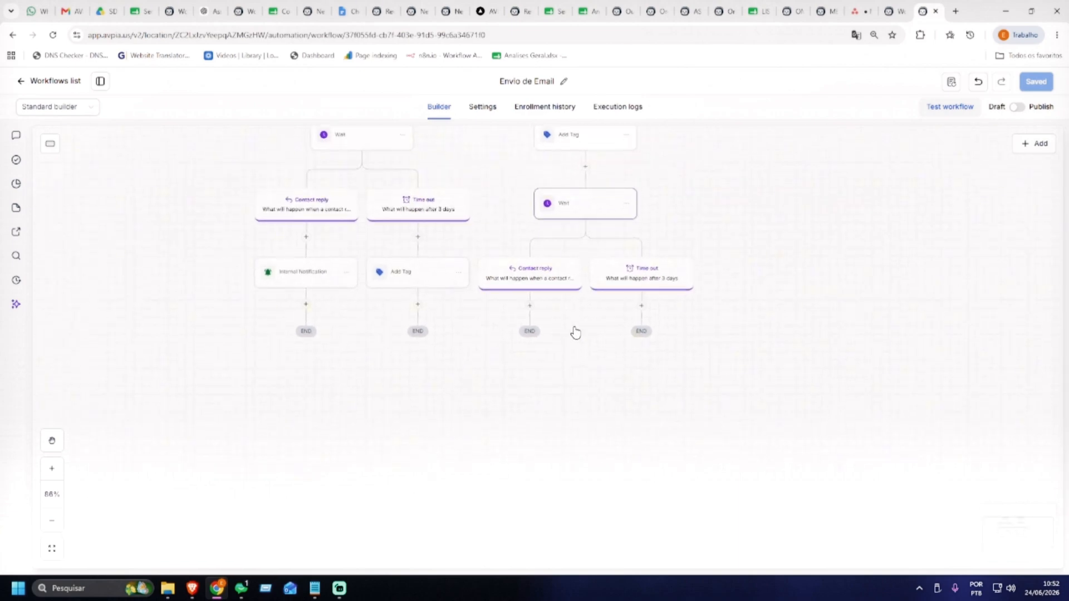
{"action": "mouse_move", "coordinate": [531, 308]}
{"action": "left_click", "coordinate": [530, 306]}
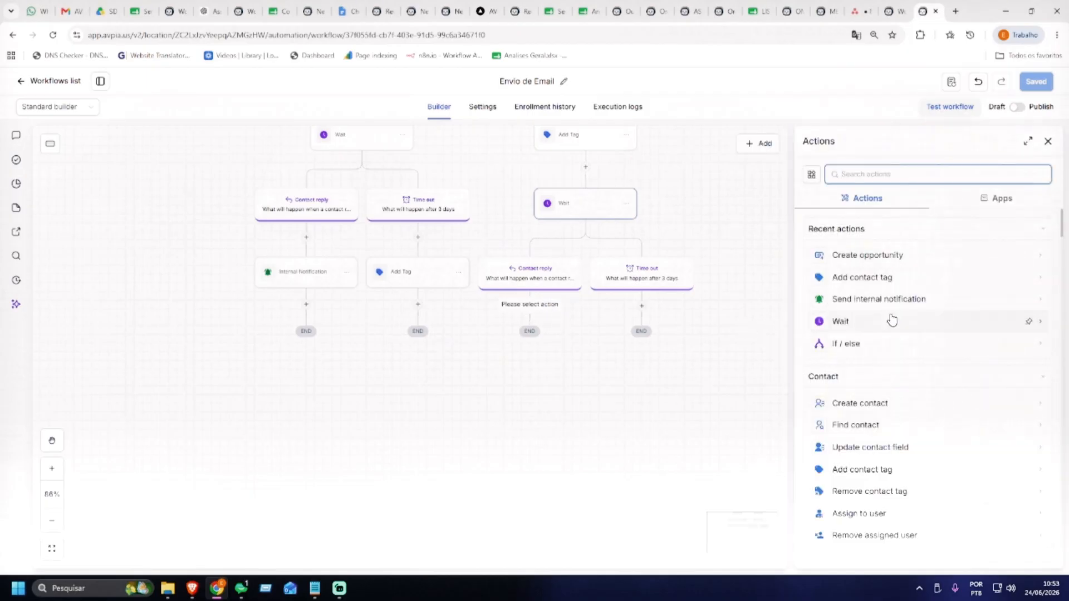
{"action": "left_click", "coordinate": [883, 299]}
{"action": "left_click", "coordinate": [867, 266]}
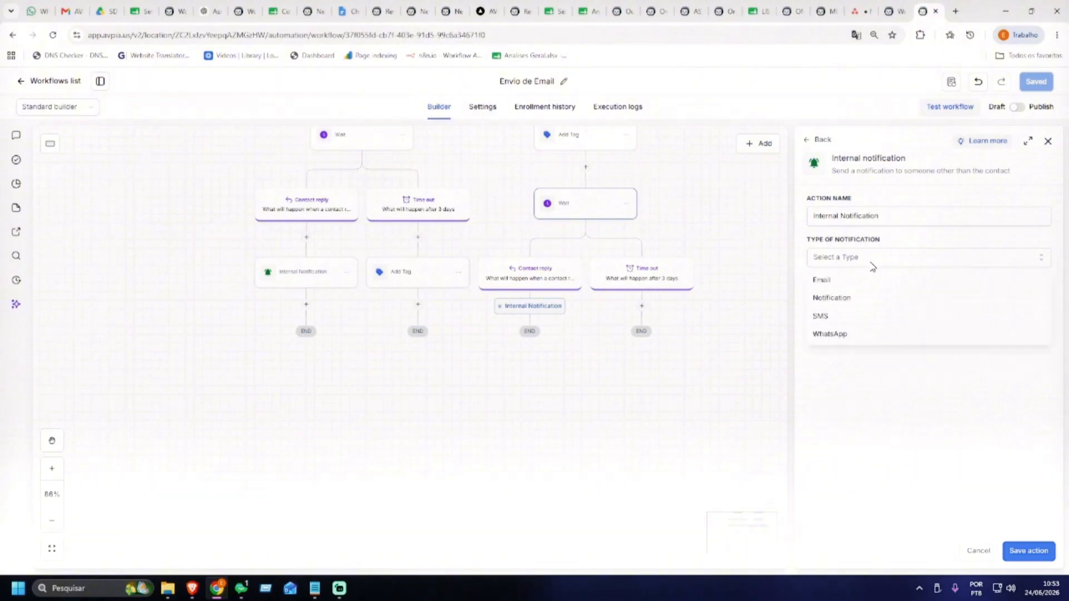
{"action": "left_click", "coordinate": [838, 281]}
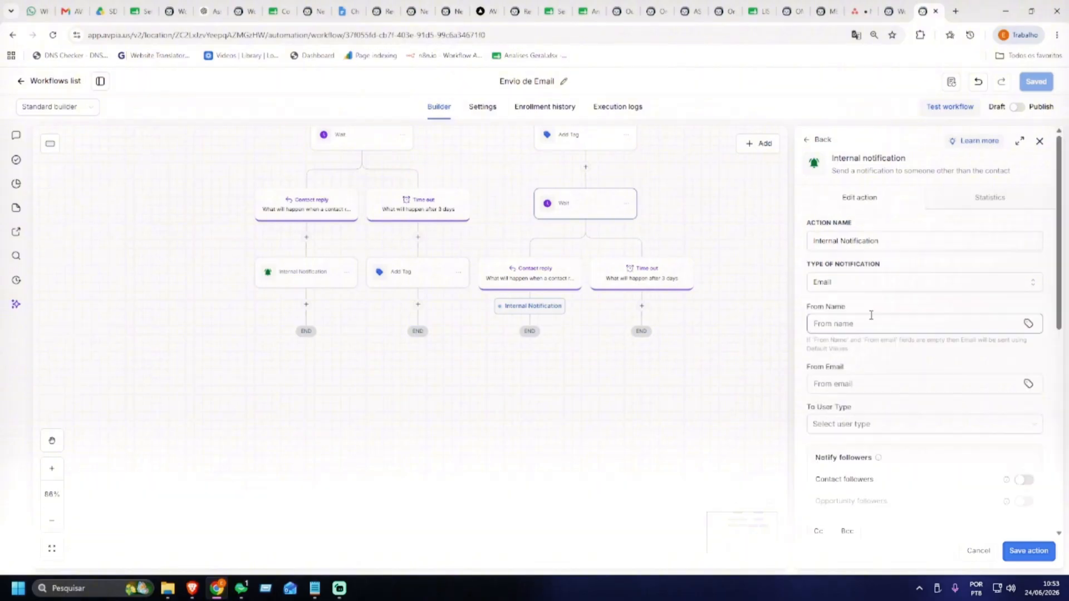
{"action": "left_click", "coordinate": [980, 553]}
{"action": "left_click", "coordinate": [602, 350]}
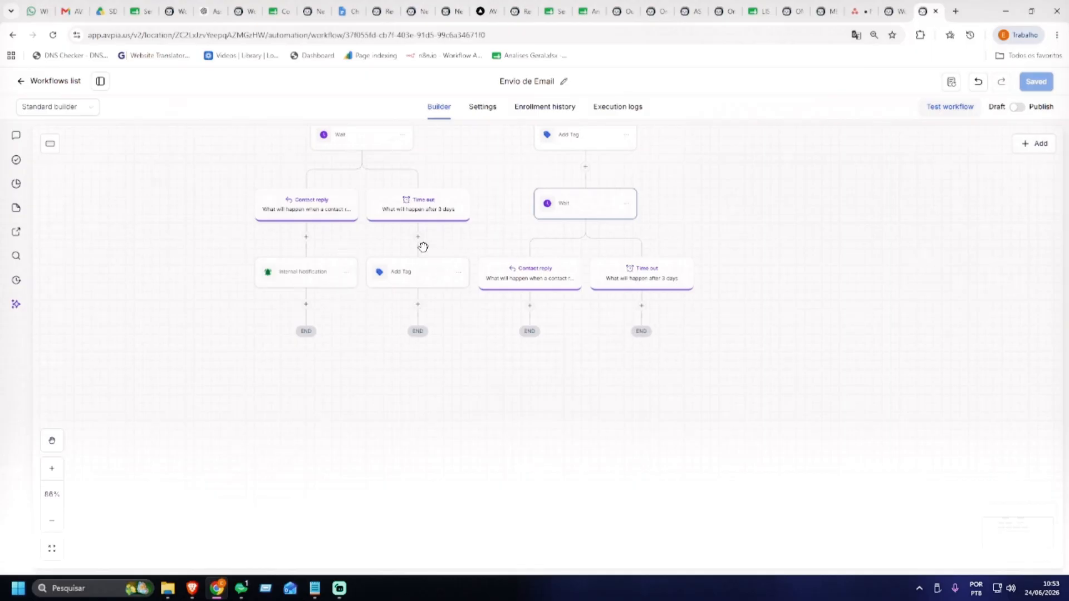
Paste a copy of the Internal Notification into Qualificado's Contact reply path, then start a new action below it
{"action": "left_click", "coordinate": [350, 277]}
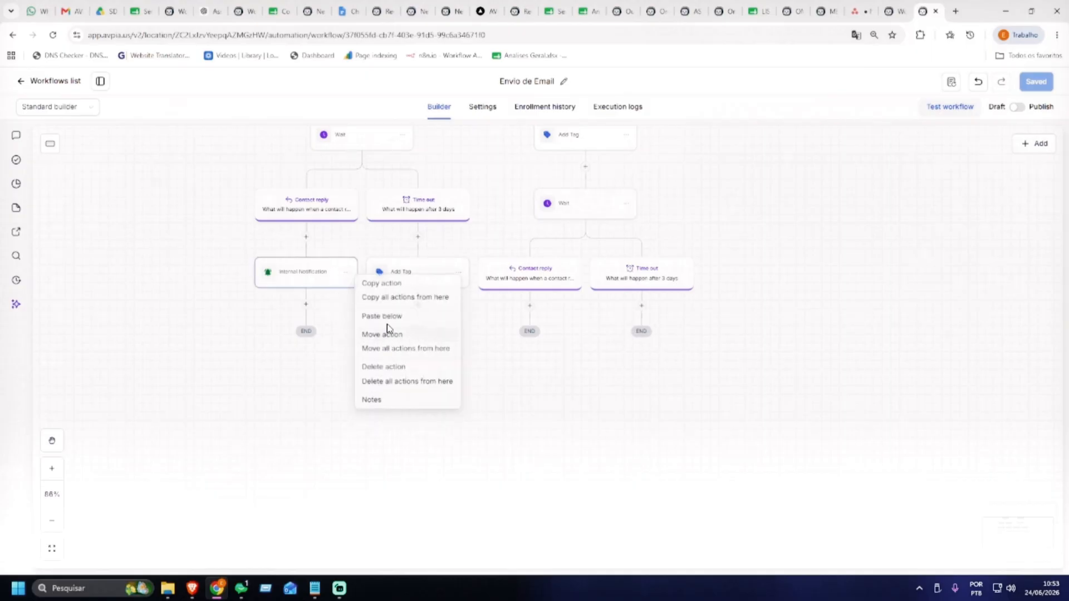
{"action": "left_click", "coordinate": [386, 282]}
{"action": "left_click_drag", "start_coordinate": [588, 347], "coordinate": [574, 377]}
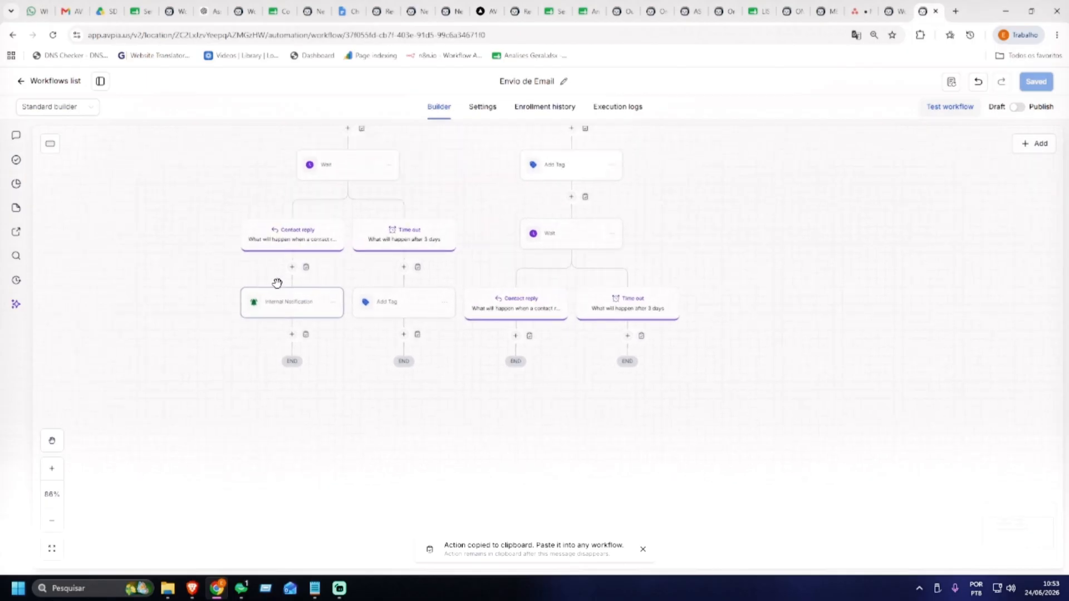
{"action": "left_click", "coordinate": [529, 336]}
{"action": "scroll", "coordinate": [583, 396], "scroll_direction": "down", "scroll_amount": 1}
{"action": "scroll", "coordinate": [606, 336], "scroll_direction": "down", "scroll_amount": 1}
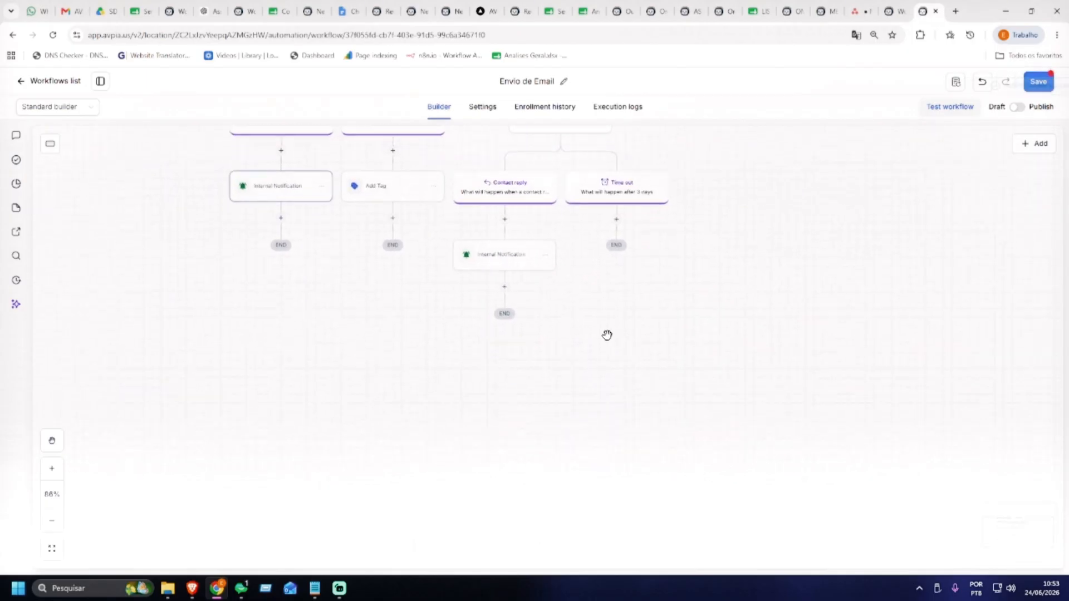
{"action": "mouse_move", "coordinate": [507, 291]}
{"action": "left_click", "coordinate": [505, 288]}
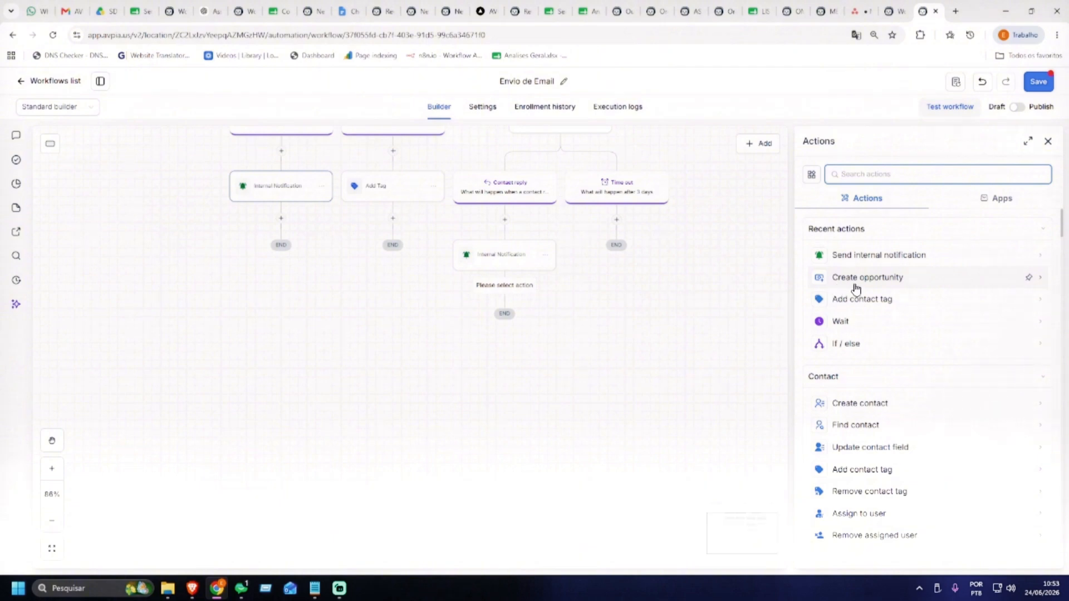
Add a Find opportunity step matching Pipeline Is Funil Prospecção
{"action": "type", "text": "opp"}
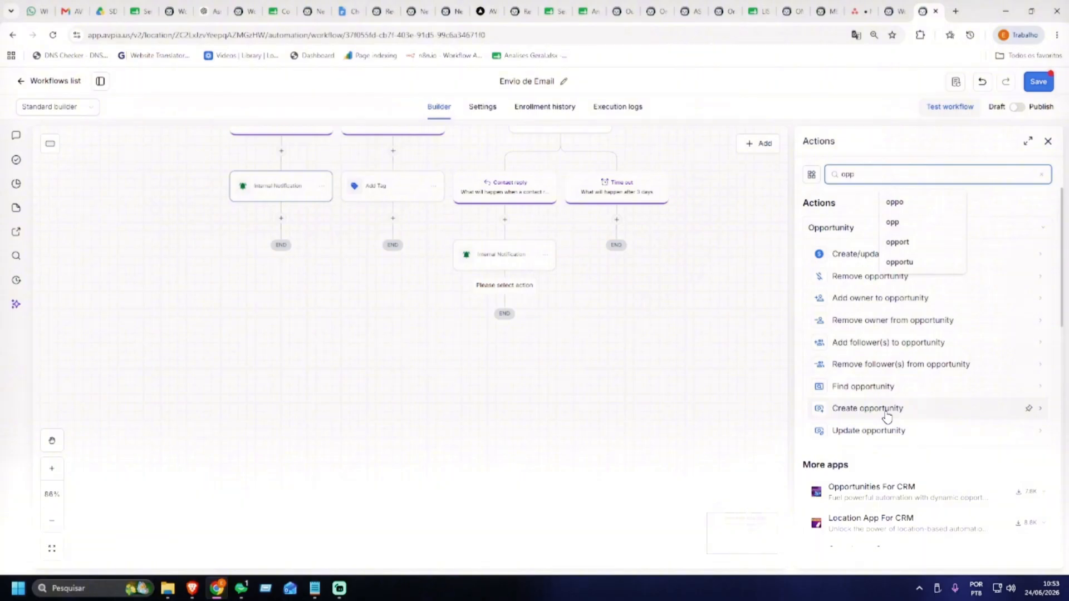
{"action": "left_click", "coordinate": [863, 390]}
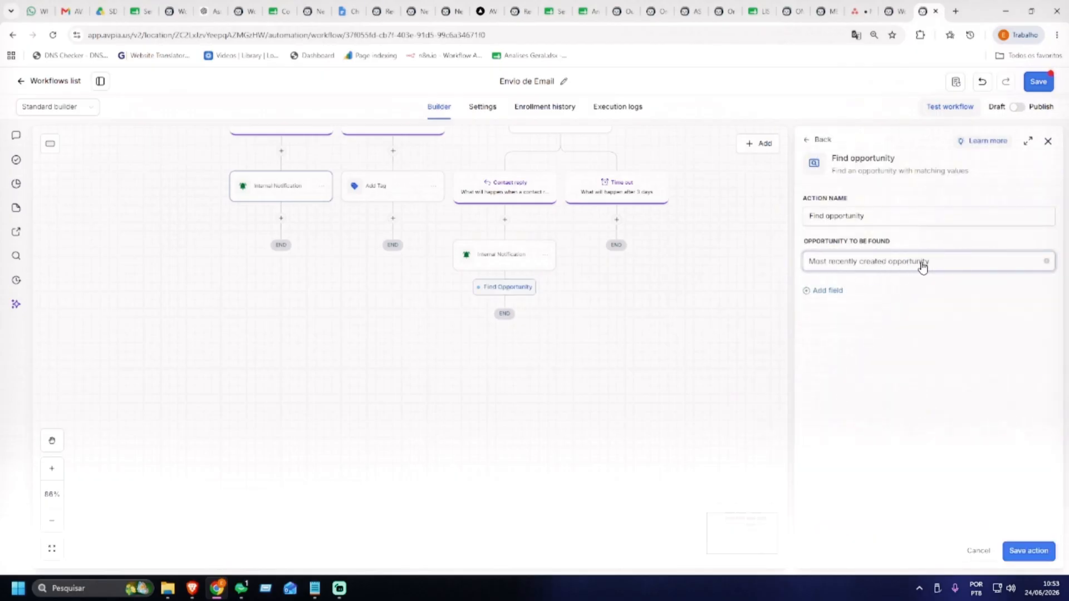
{"action": "left_click", "coordinate": [835, 290]}
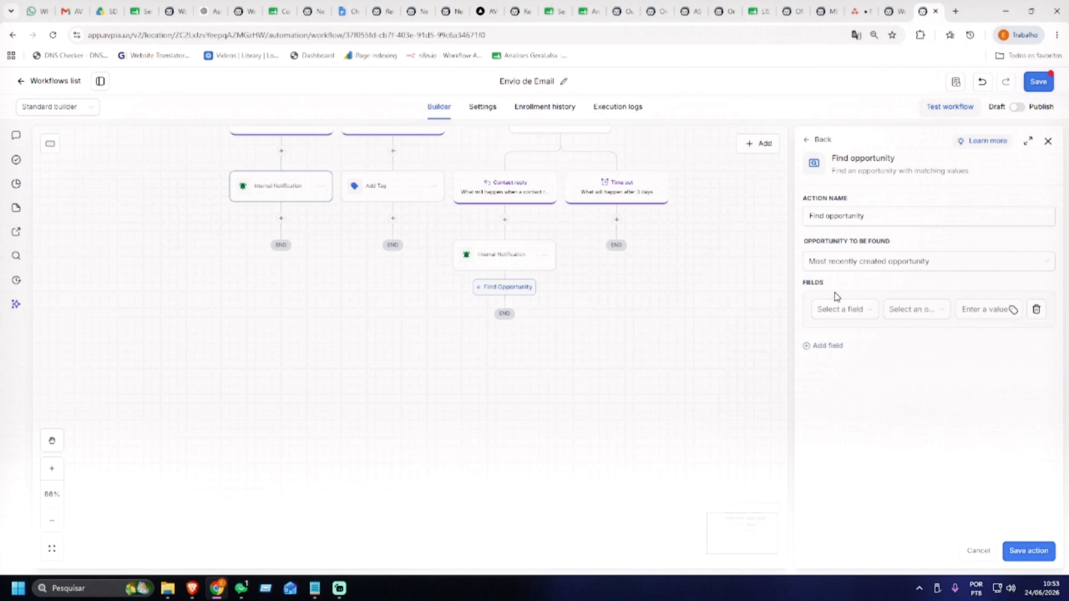
{"action": "left_click", "coordinate": [868, 308]}
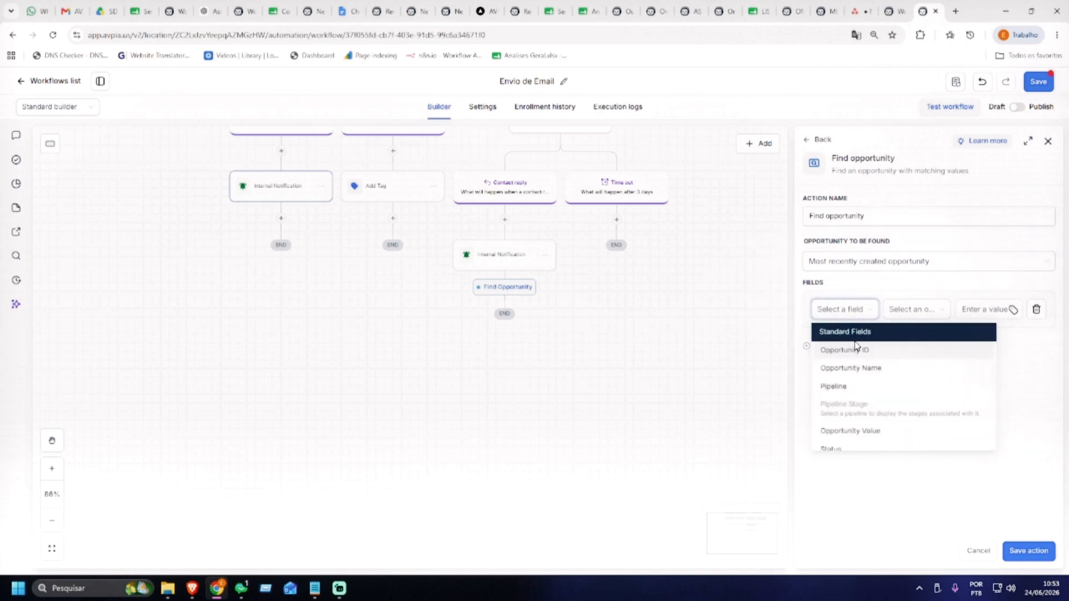
{"action": "left_click", "coordinate": [835, 387]}
{"action": "left_click", "coordinate": [916, 313]}
{"action": "left_click", "coordinate": [898, 333]}
{"action": "left_click", "coordinate": [976, 311]}
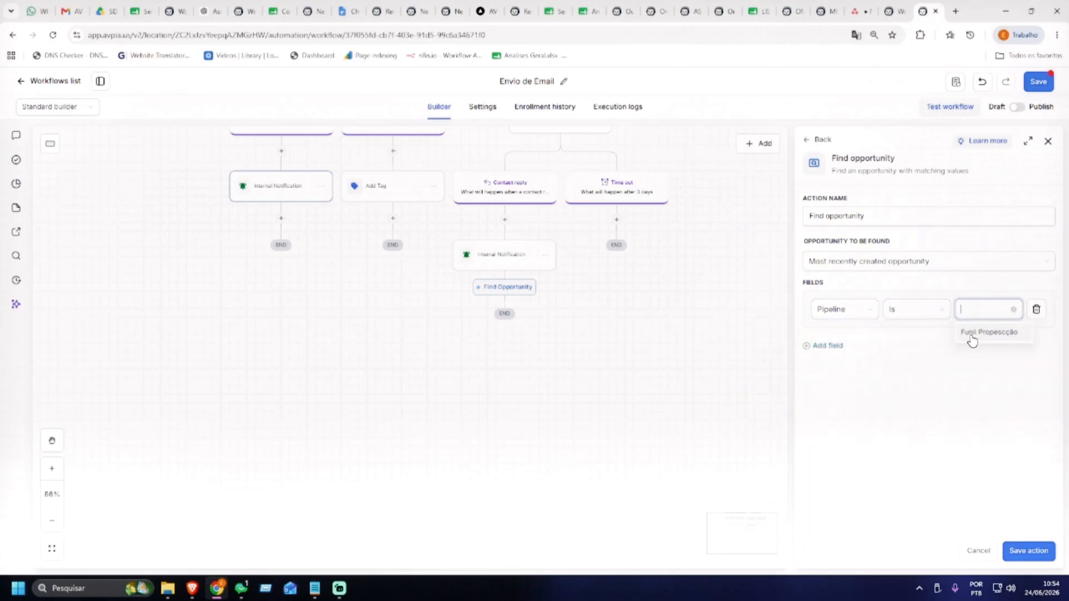
{"action": "left_click", "coordinate": [980, 333]}
Add a second condition Pipeline Stage Is Em Prospecção, then save the step and the workflow
{"action": "left_click", "coordinate": [828, 346]}
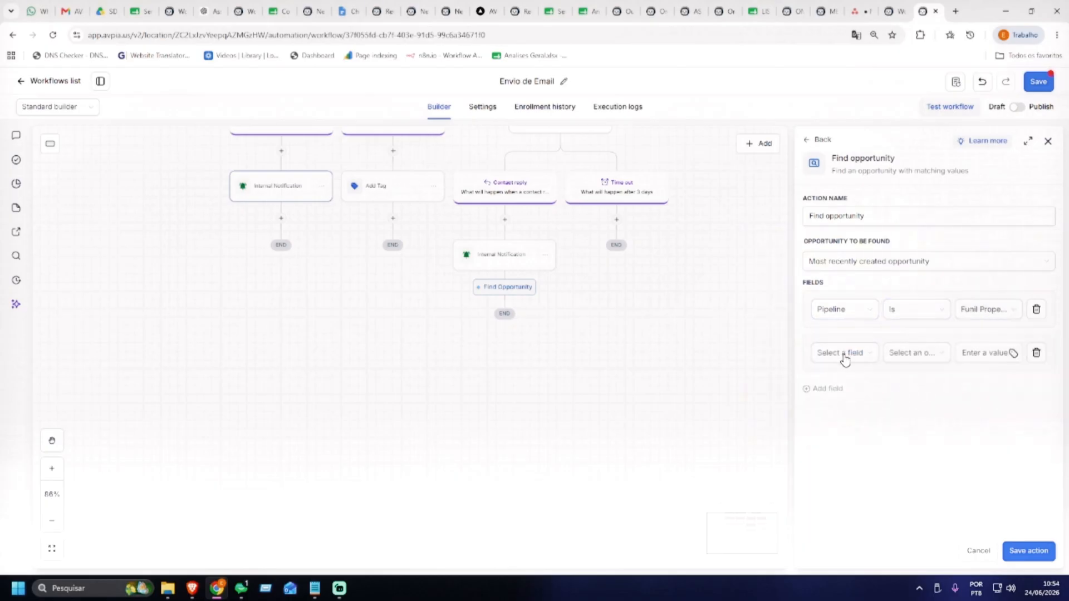
{"action": "left_click", "coordinate": [844, 356]}
{"action": "left_click", "coordinate": [856, 448]}
{"action": "left_click", "coordinate": [918, 356]}
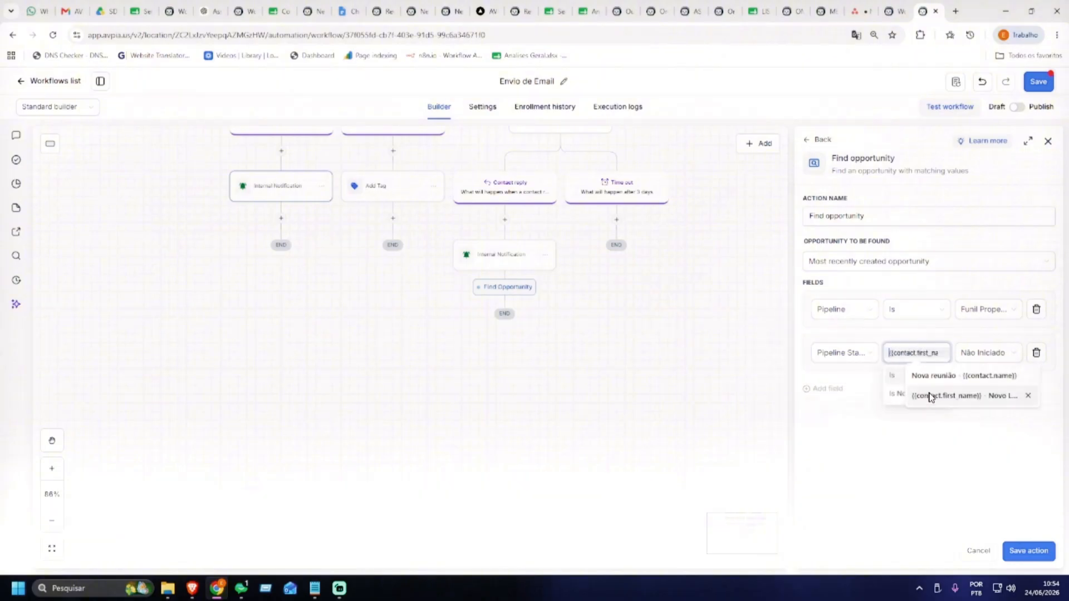
{"action": "left_click", "coordinate": [981, 355]}
{"action": "left_click", "coordinate": [976, 377]}
{"action": "left_click", "coordinate": [915, 355]}
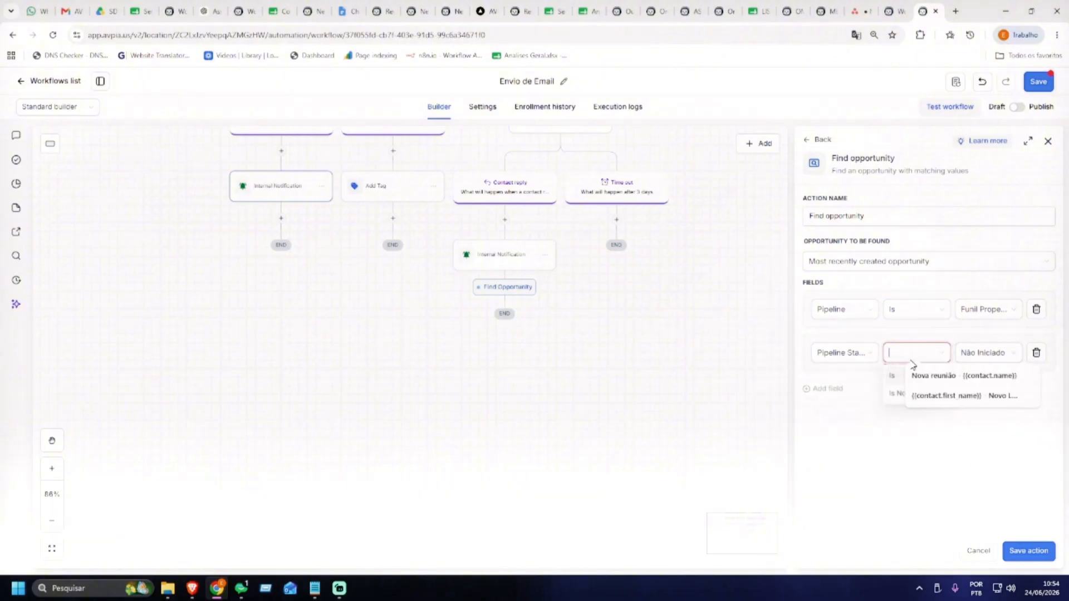
{"action": "left_click", "coordinate": [930, 375]}
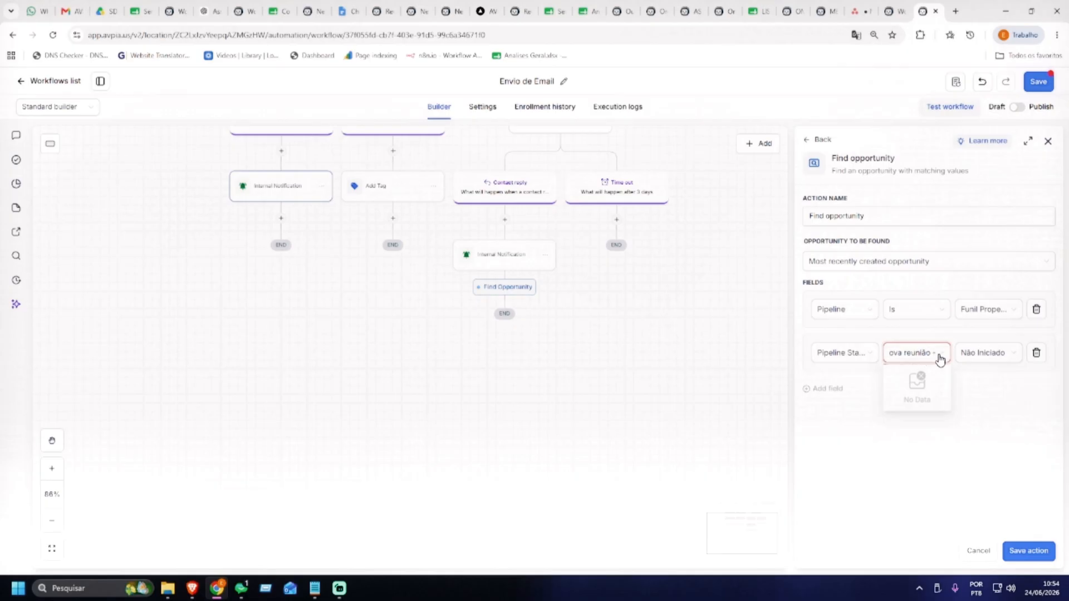
{"action": "left_click", "coordinate": [941, 359]}
{"action": "left_click", "coordinate": [921, 359]}
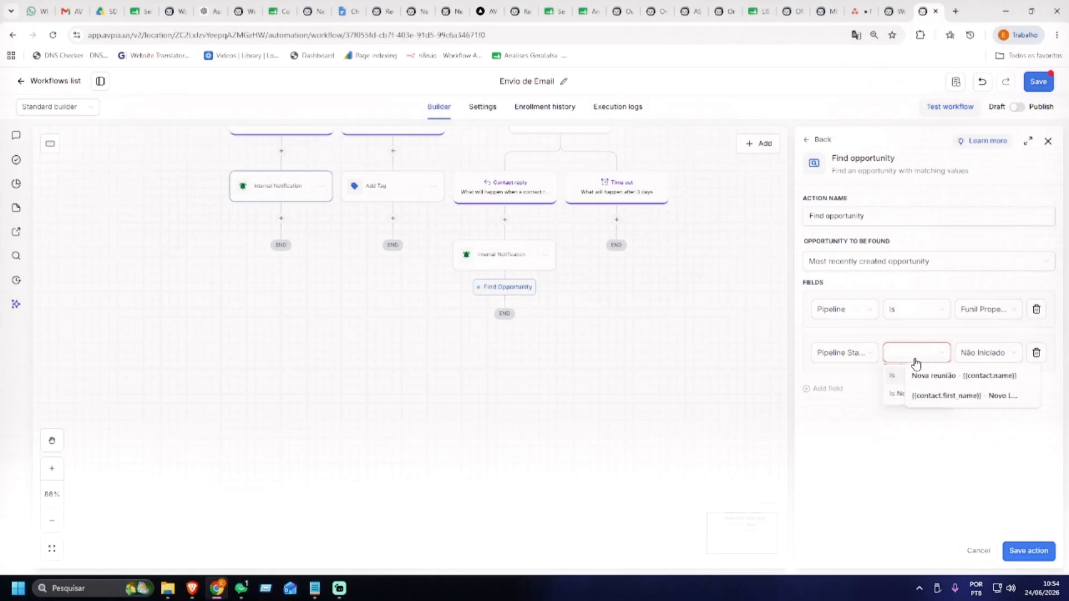
{"action": "left_click", "coordinate": [895, 375]}
{"action": "left_click", "coordinate": [978, 360]}
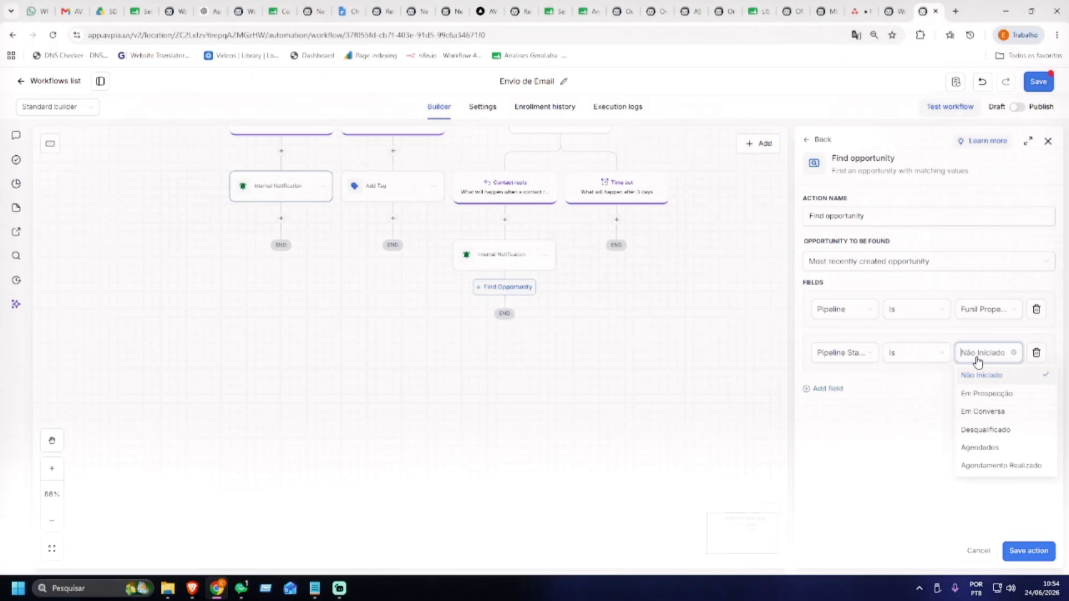
{"action": "left_click", "coordinate": [994, 396]}
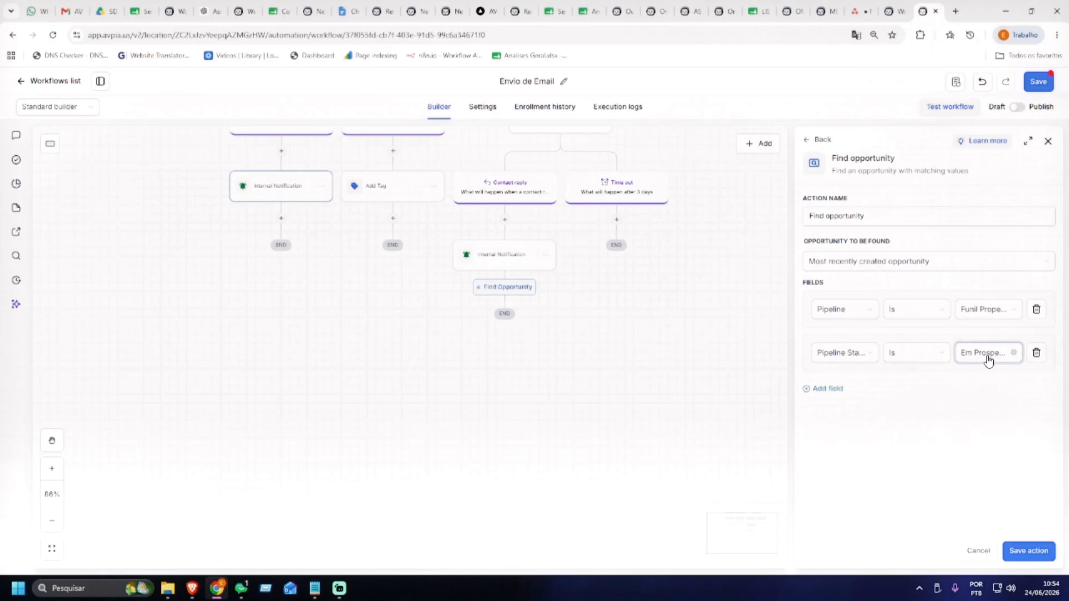
{"action": "left_click", "coordinate": [1028, 551]}
{"action": "left_click", "coordinate": [1039, 82]}
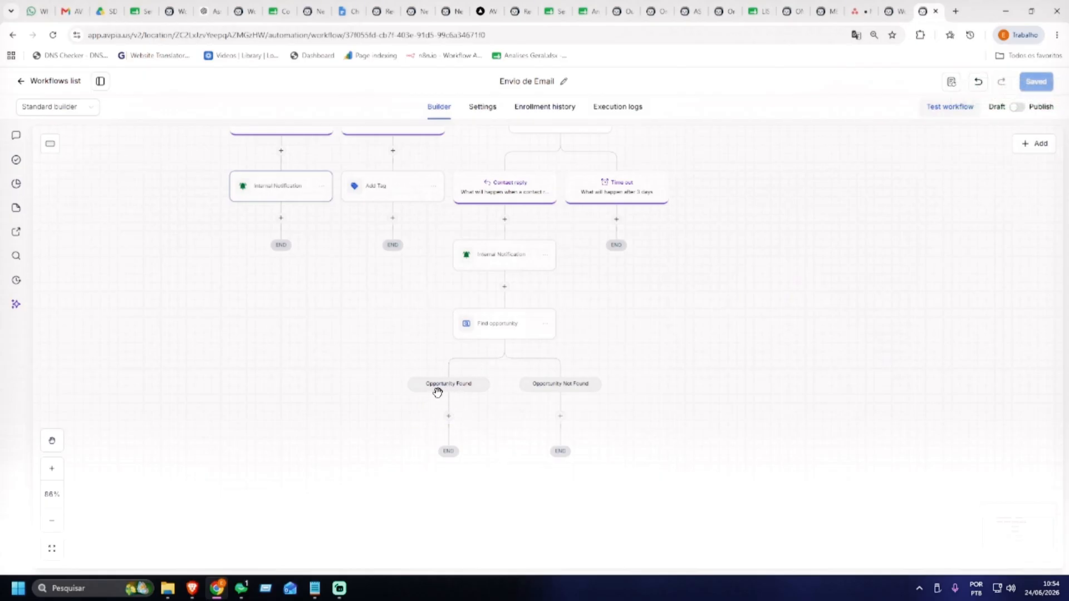
Delete the notification pasted under Opportunity Found and start a new action step there
{"action": "scroll", "coordinate": [482, 337], "scroll_direction": "down", "scroll_amount": 2}
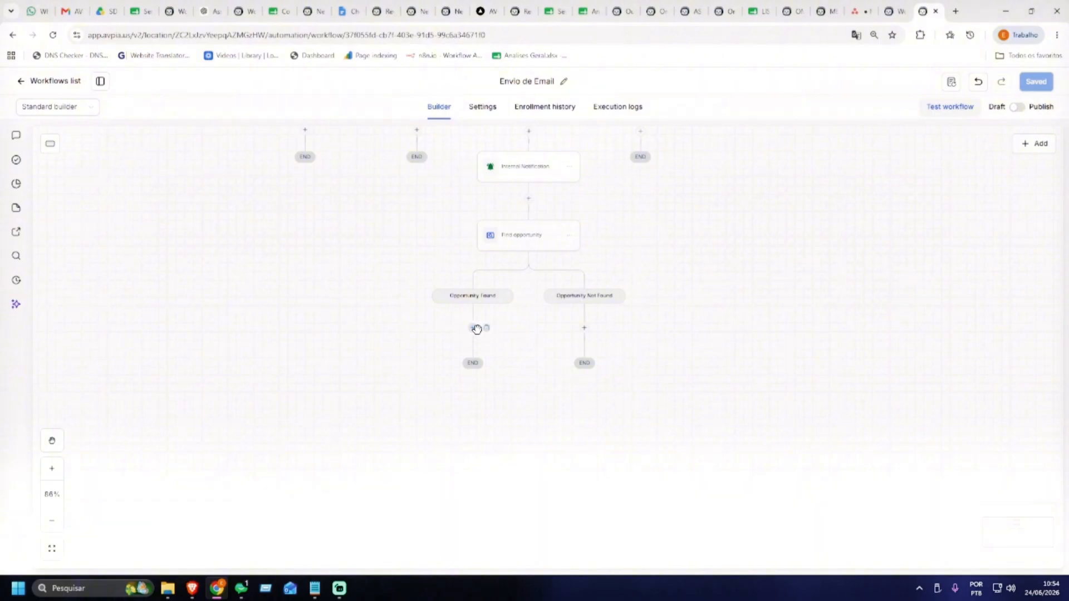
{"action": "left_click", "coordinate": [485, 327]}
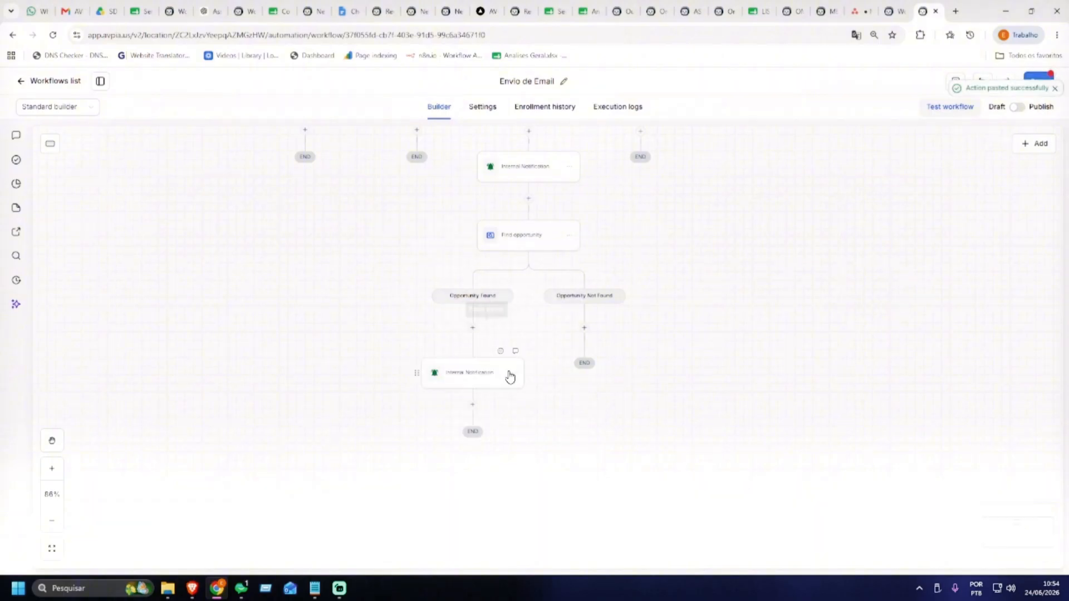
{"action": "left_click", "coordinate": [509, 377]}
{"action": "left_click", "coordinate": [541, 467]}
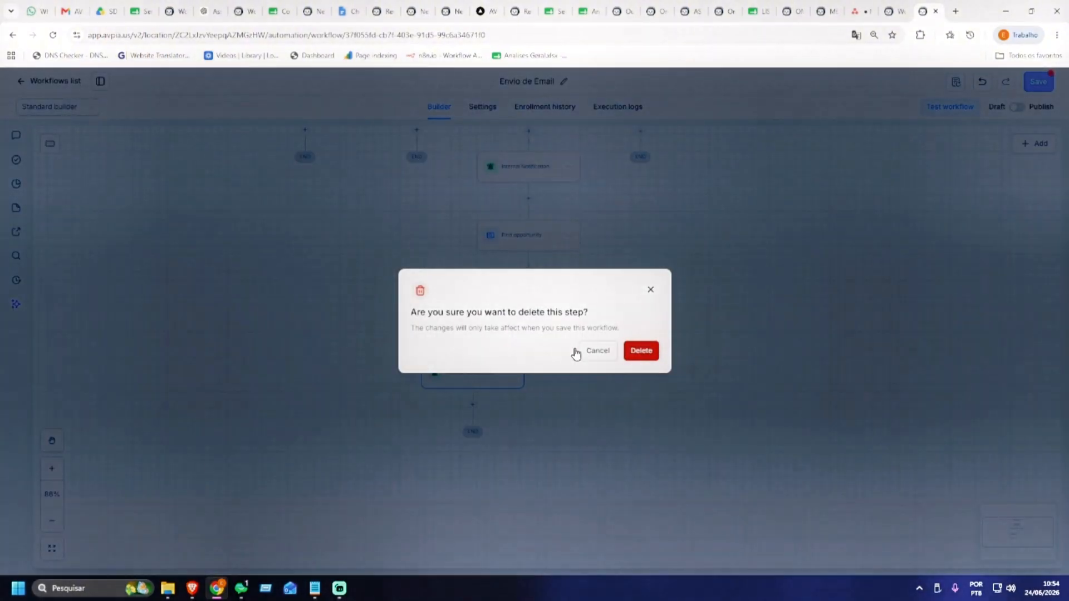
{"action": "key", "text": "Return"}
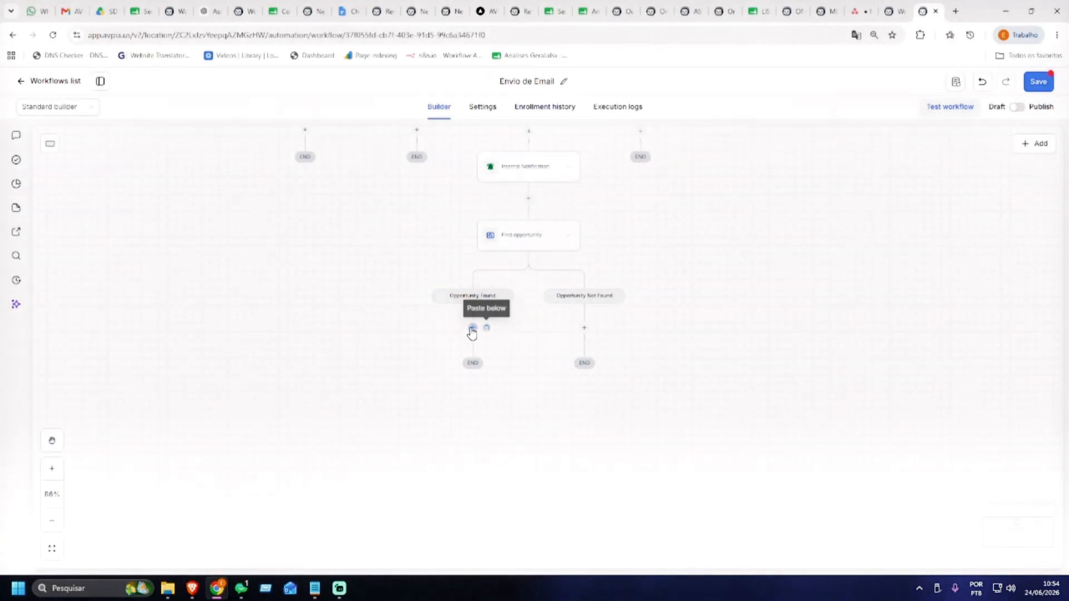
{"action": "left_click", "coordinate": [472, 328]}
Add and save an Update opportunity step under Opportunity Found that sets Status to Won
{"action": "type", "text": "o"}
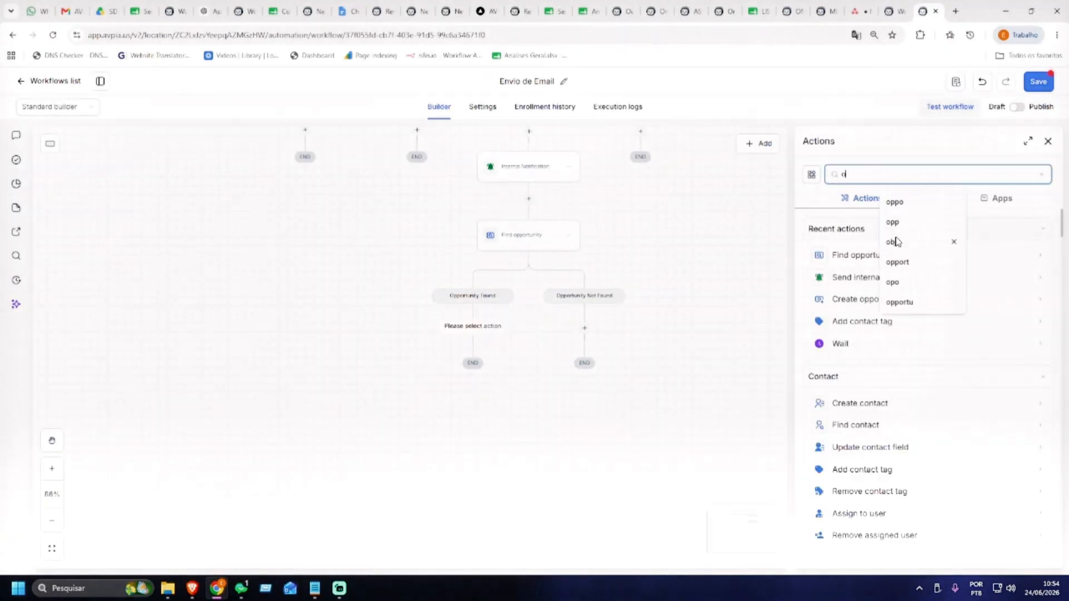
{"action": "type", "text": "pp"}
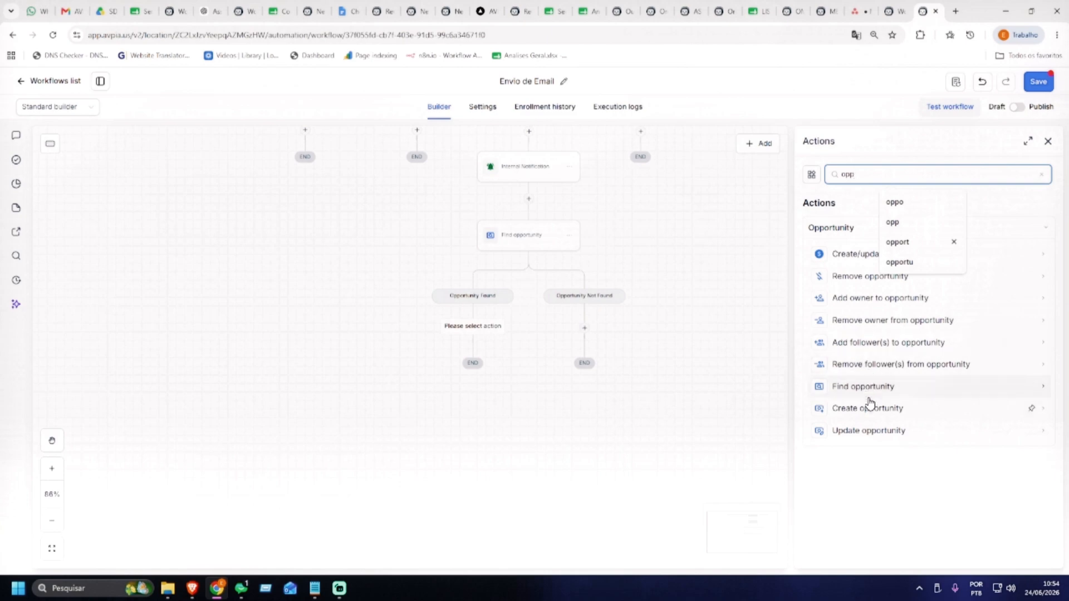
{"action": "left_click", "coordinate": [863, 431]}
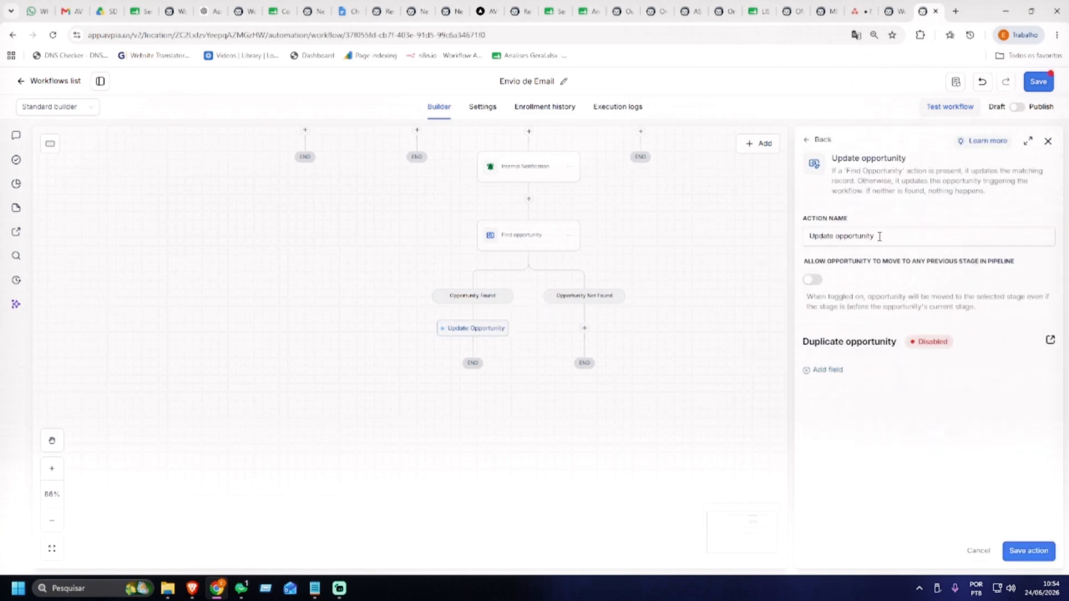
{"action": "left_click", "coordinate": [835, 370]}
{"action": "left_click", "coordinate": [876, 390]}
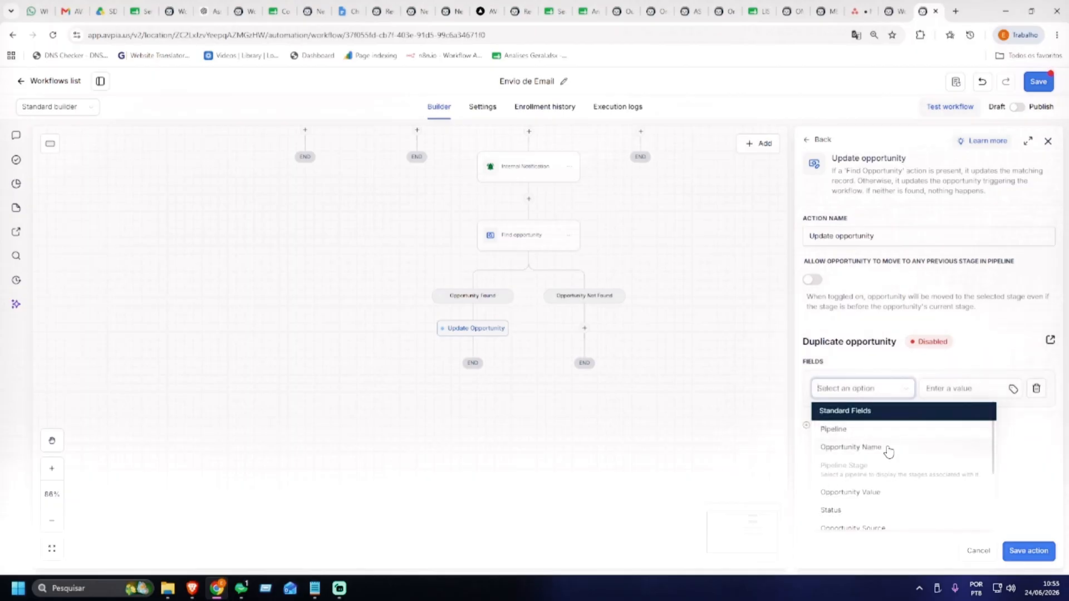
{"action": "scroll", "coordinate": [889, 451], "scroll_direction": "down", "scroll_amount": 2}
{"action": "scroll", "coordinate": [889, 451], "scroll_direction": "down", "scroll_amount": 2}
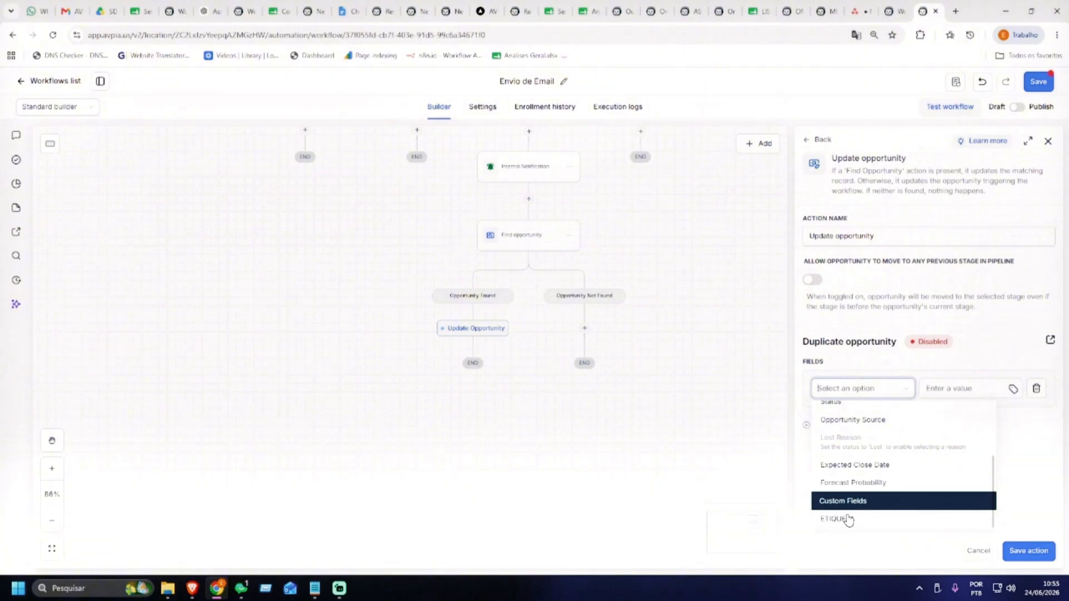
{"action": "scroll", "coordinate": [860, 473], "scroll_direction": "up", "scroll_amount": 2}
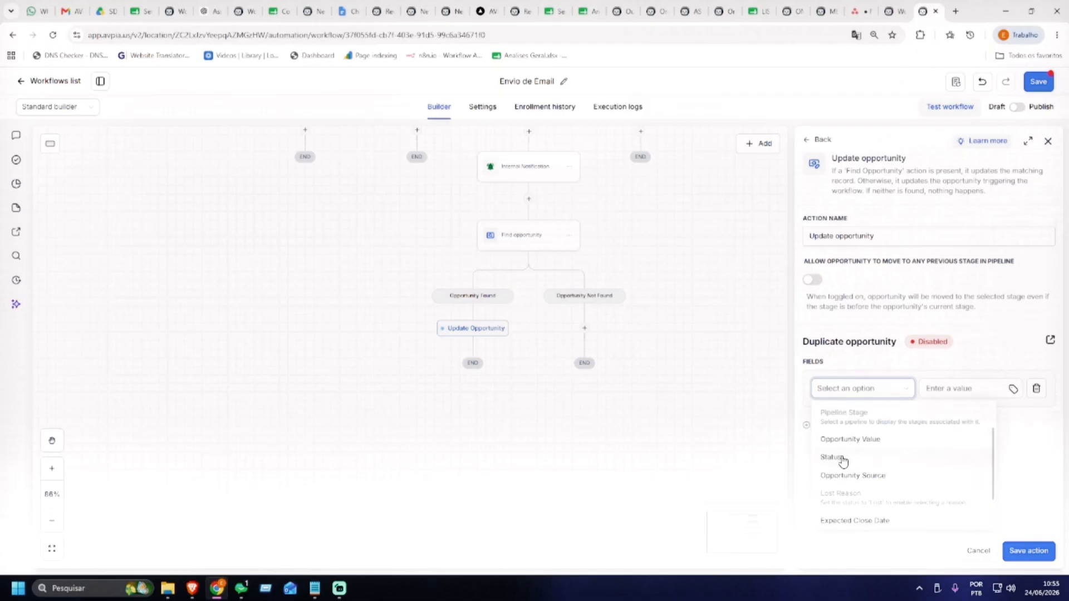
{"action": "left_click", "coordinate": [852, 458]}
{"action": "left_click", "coordinate": [950, 390]}
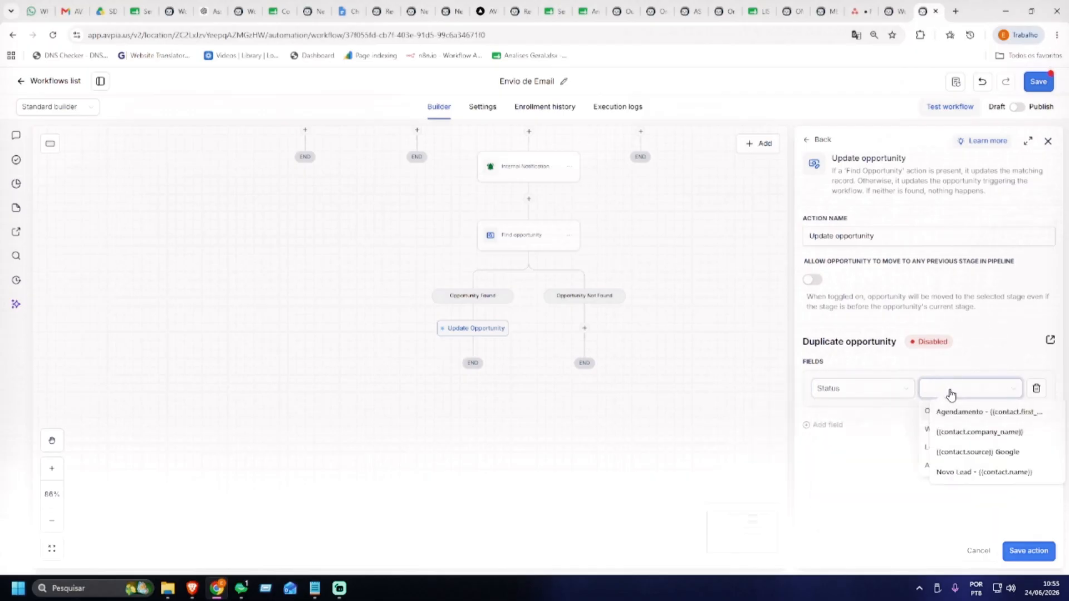
{"action": "left_click", "coordinate": [865, 478]}
{"action": "left_click", "coordinate": [959, 392]}
{"action": "left_click", "coordinate": [1013, 390]}
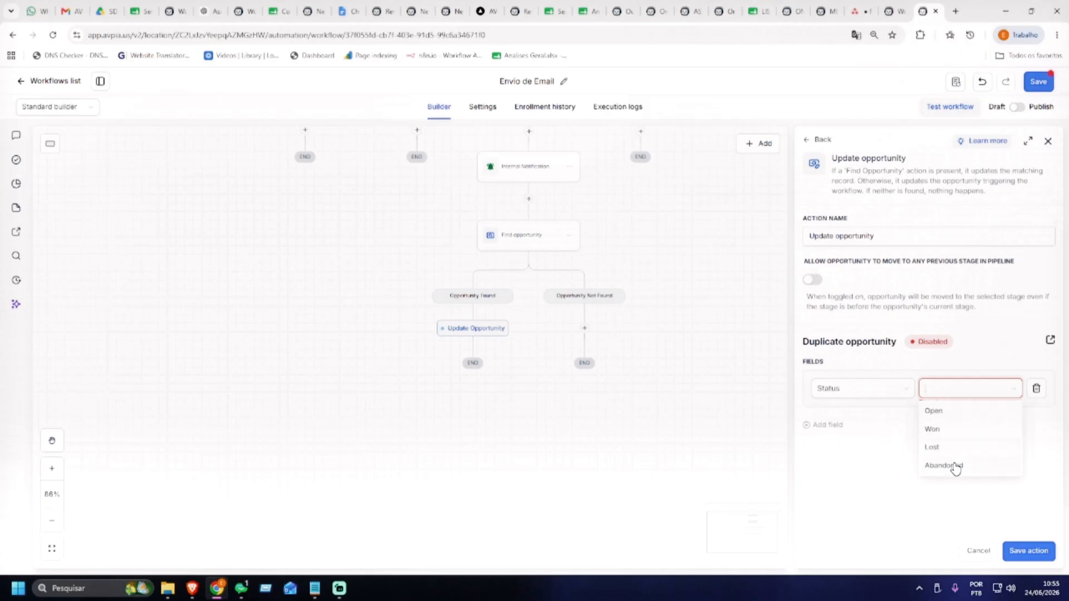
{"action": "left_click", "coordinate": [940, 430]}
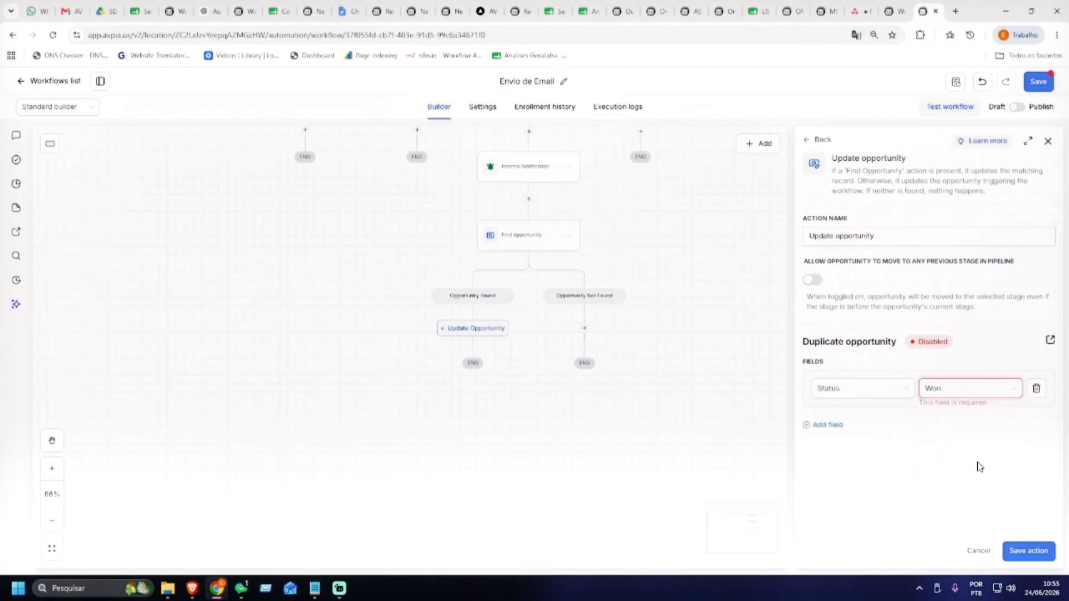
{"action": "left_click", "coordinate": [1026, 552]}
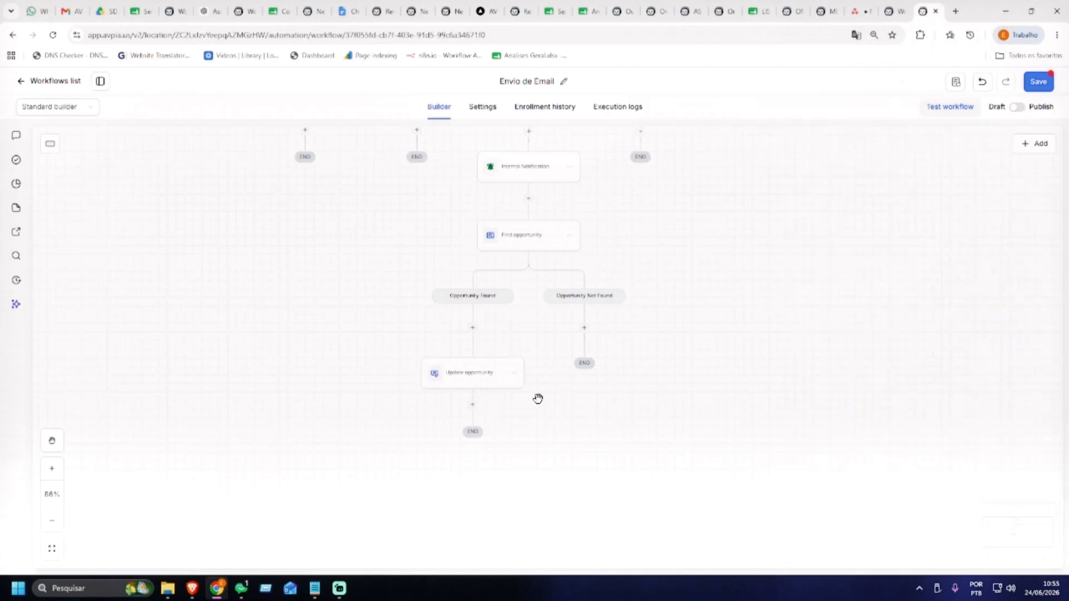
Under Opportunity Not Found, add a Create opportunity step in the only pipeline with status Open
{"action": "left_click", "coordinate": [584, 329]}
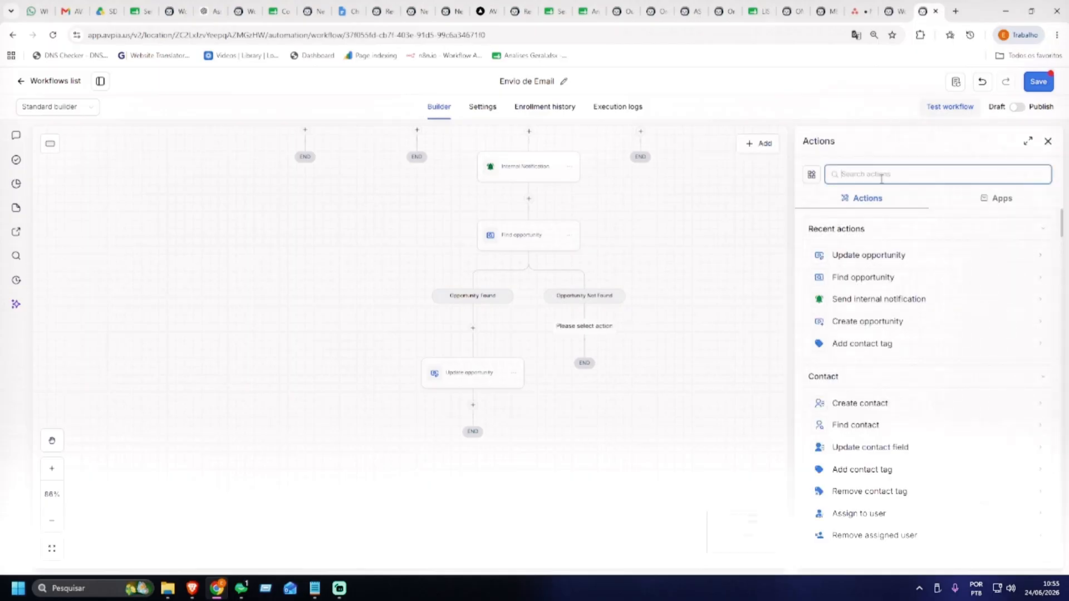
{"action": "type", "text": "oppo"}
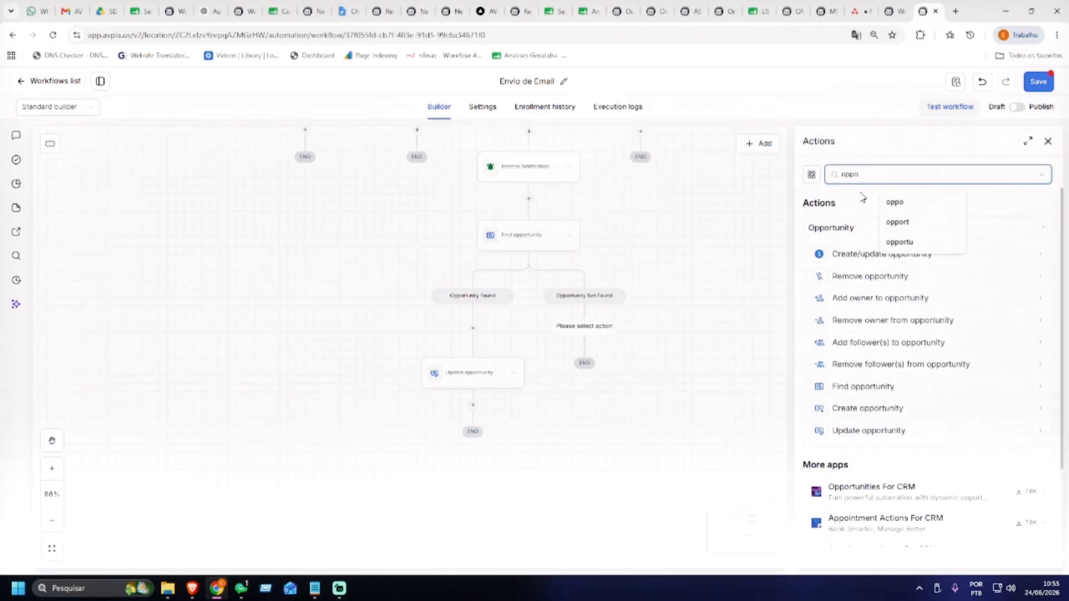
{"action": "left_click", "coordinate": [877, 409]}
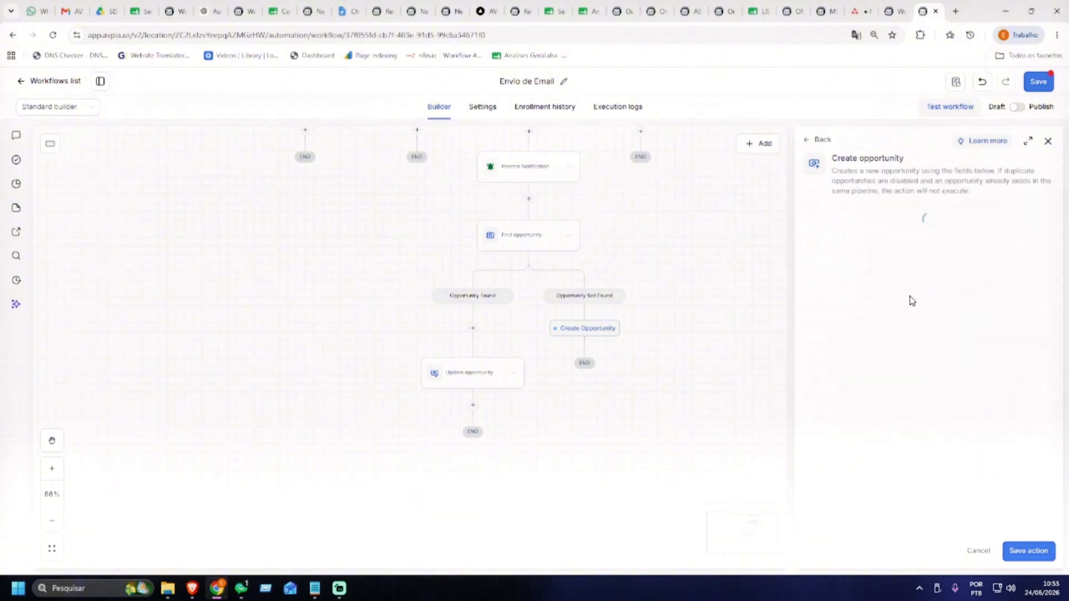
{"action": "left_click", "coordinate": [873, 287]}
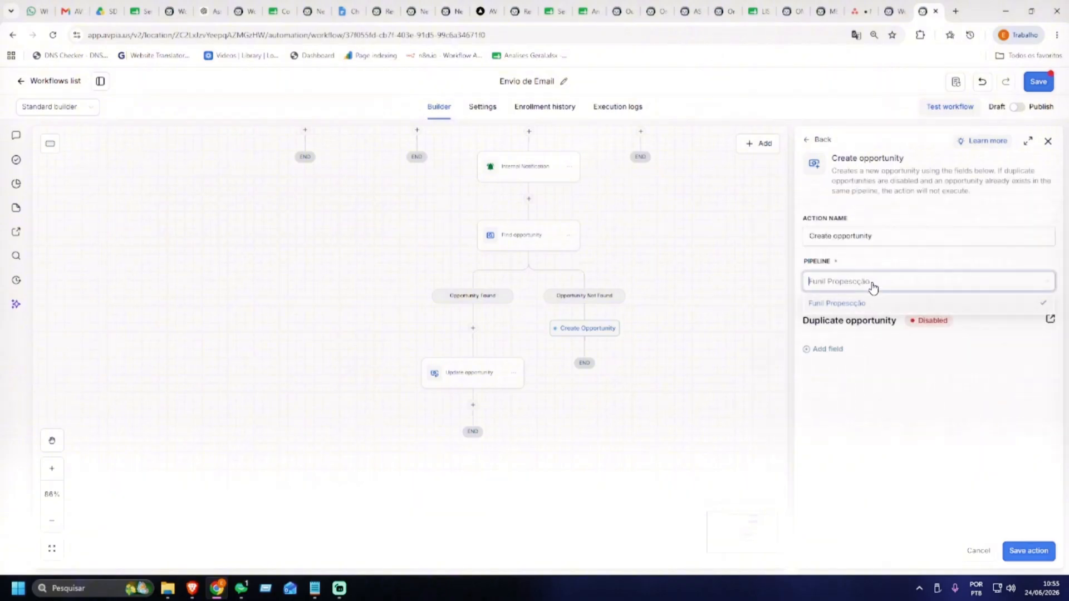
{"action": "left_click", "coordinate": [857, 304]}
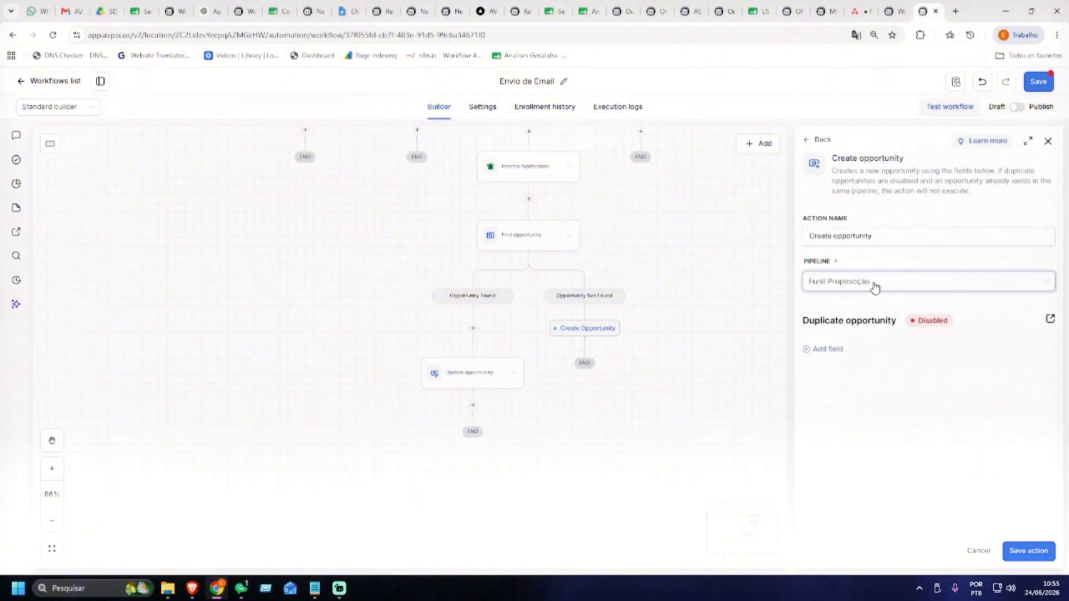
{"action": "left_click", "coordinate": [829, 350]}
{"action": "left_click", "coordinate": [854, 366]}
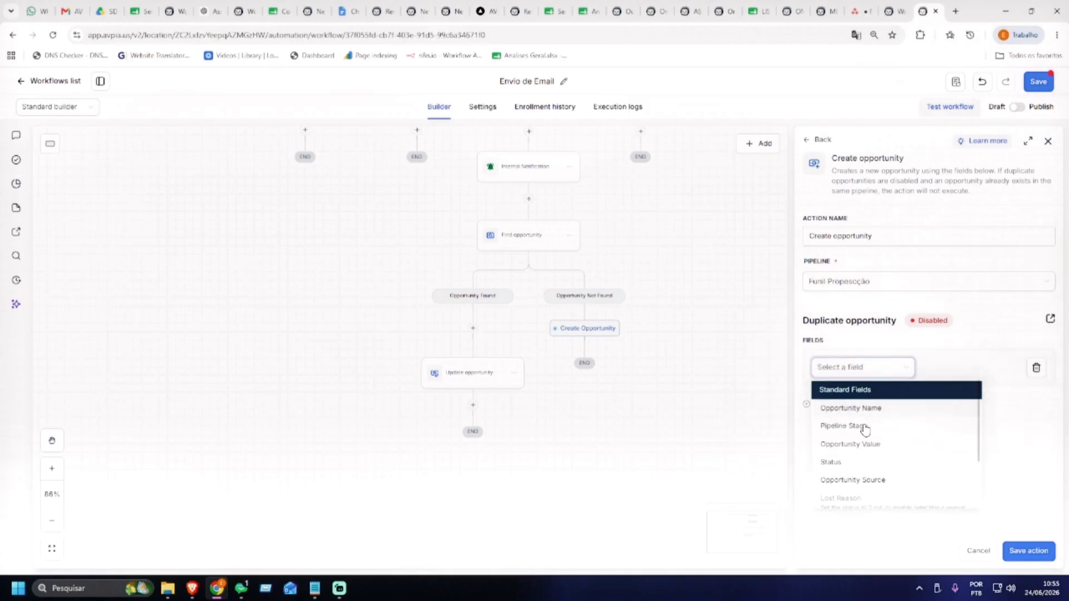
{"action": "left_click", "coordinate": [830, 463]}
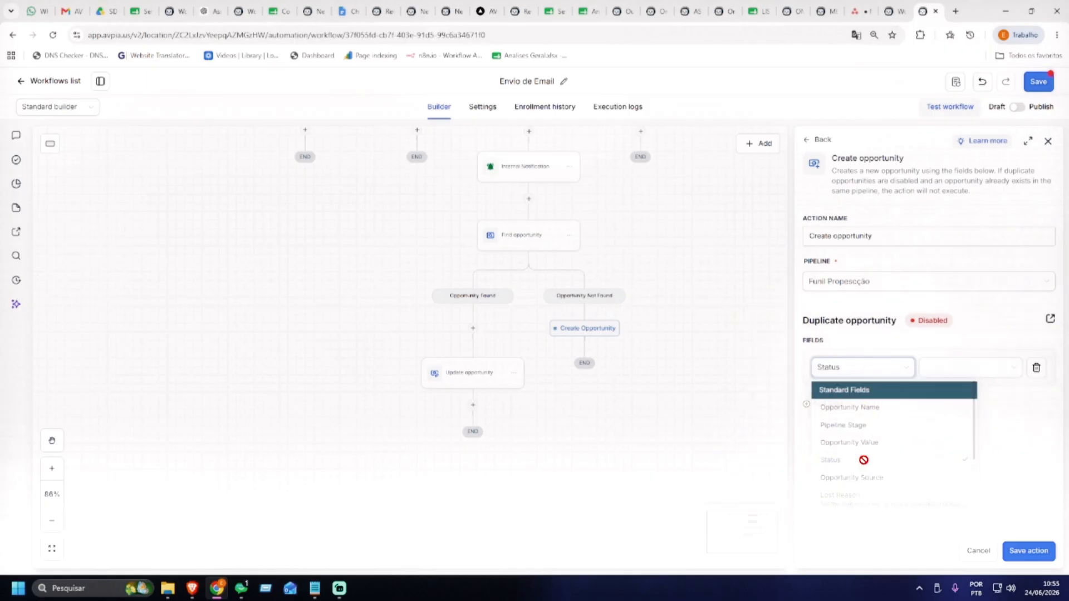
{"action": "left_click", "coordinate": [1015, 374]}
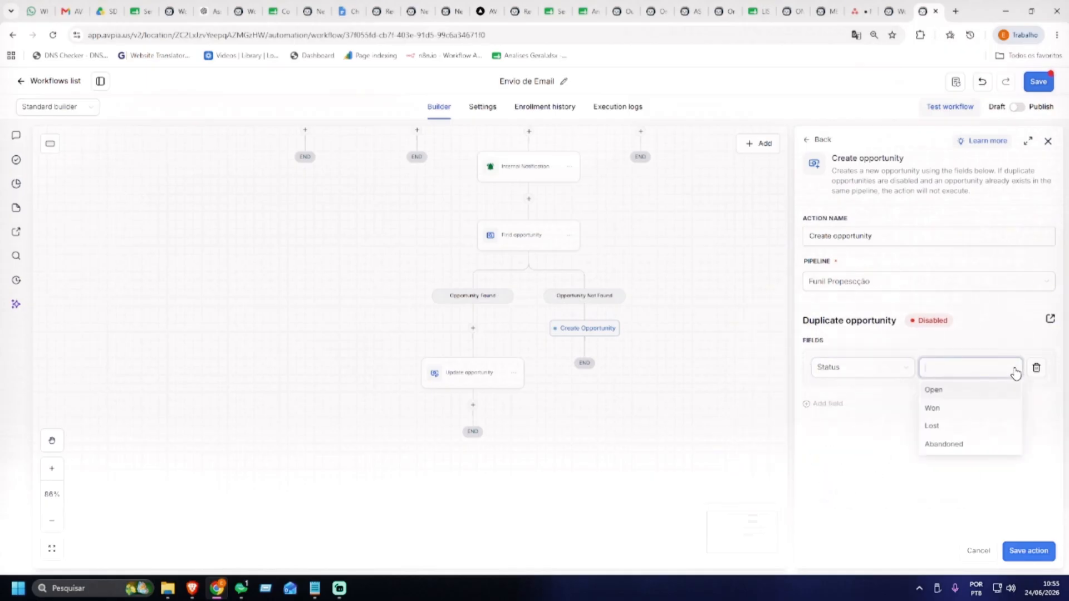
{"action": "left_click", "coordinate": [951, 397]}
Set the new opportunity's Opportunity Name to the contact's full name ({{contact.name}})
{"action": "left_click", "coordinate": [828, 404]}
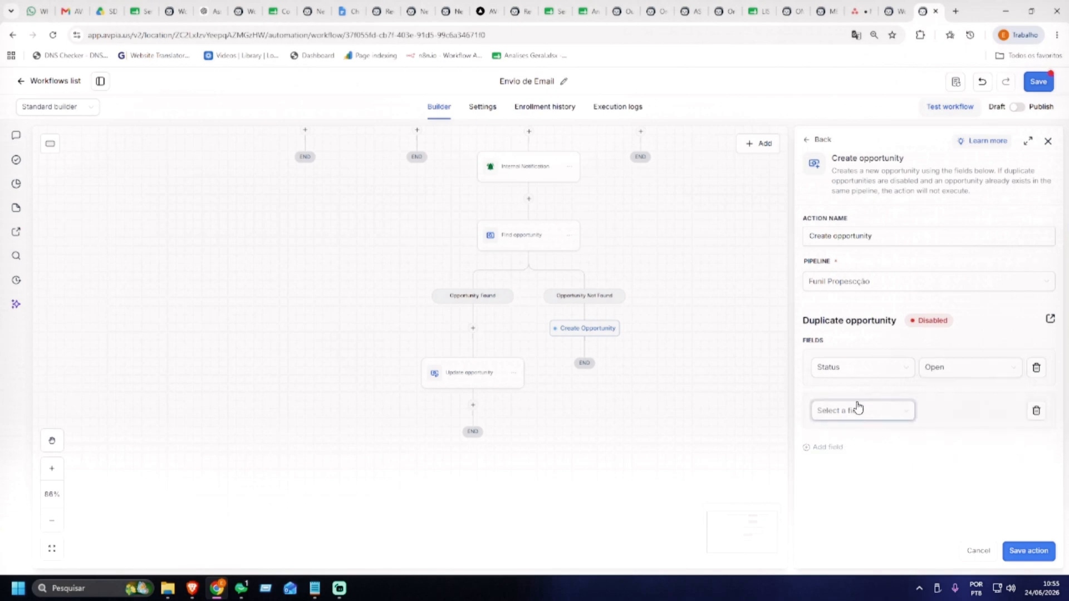
{"action": "left_click", "coordinate": [908, 417]}
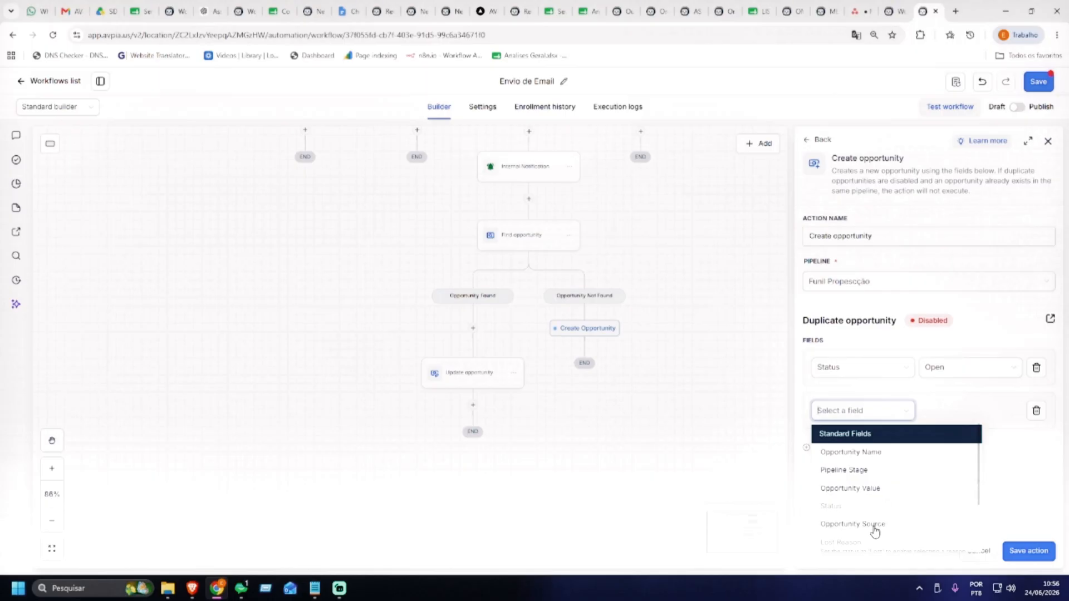
{"action": "left_click", "coordinate": [867, 456]}
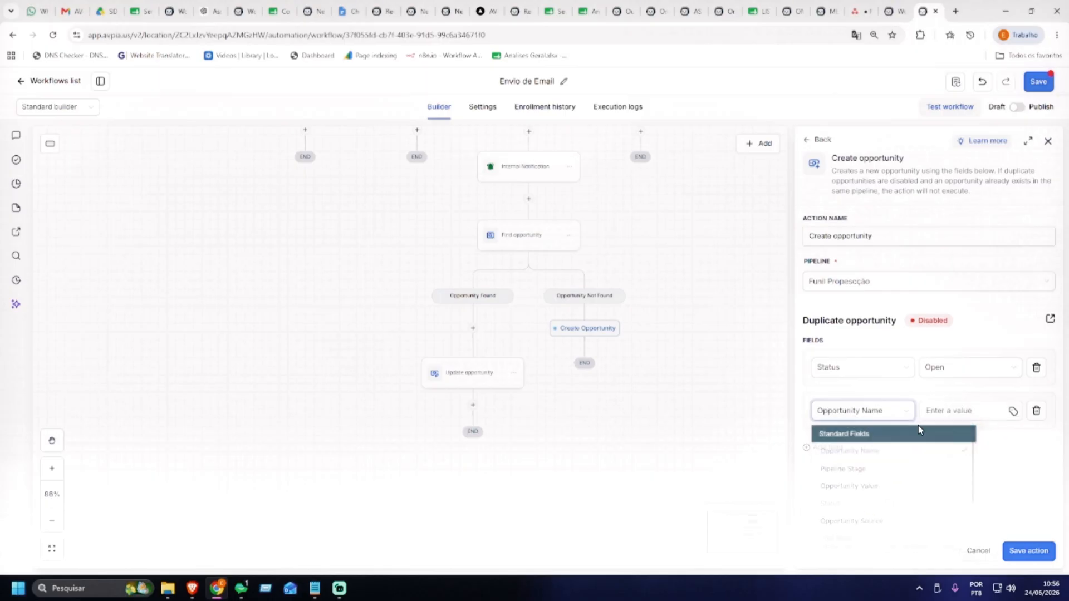
{"action": "left_click", "coordinate": [1012, 412]}
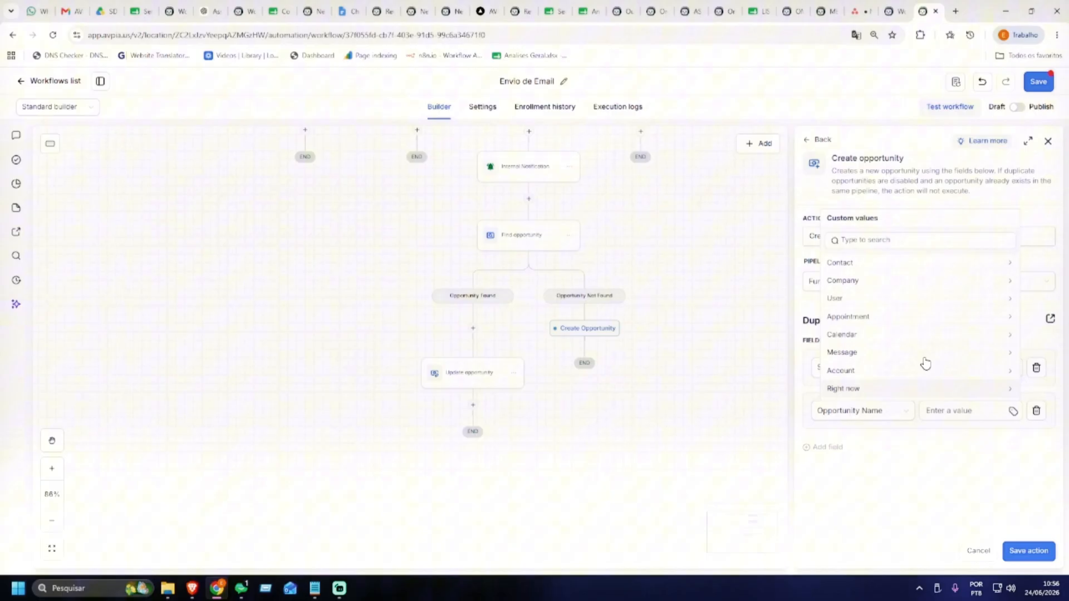
{"action": "left_click", "coordinate": [869, 264]}
{"action": "left_click", "coordinate": [861, 265]}
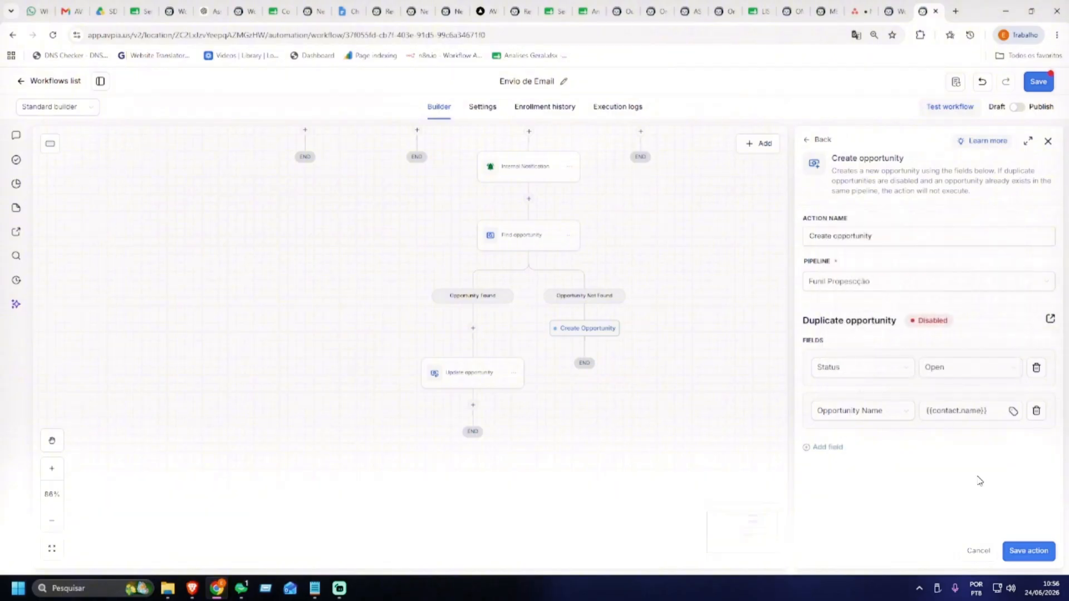
{"action": "left_click", "coordinate": [969, 411]}
Add a Pipeline Stage field set to Em Prospecção and save the Create opportunity step
{"action": "left_click", "coordinate": [829, 448]}
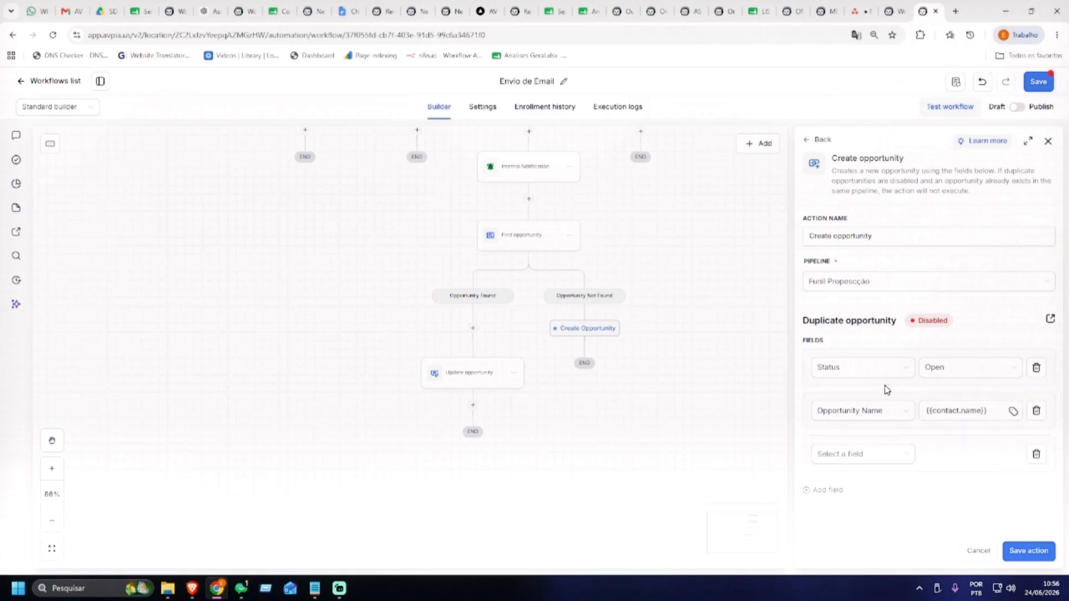
{"action": "left_click", "coordinate": [900, 457]}
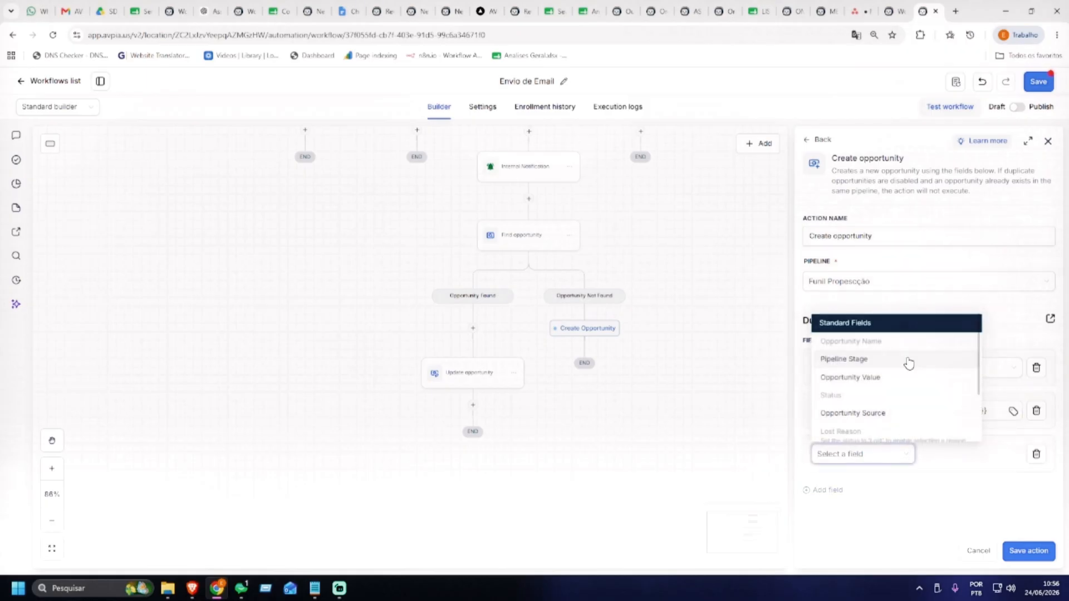
{"action": "left_click", "coordinate": [862, 360]}
{"action": "left_click", "coordinate": [961, 455]}
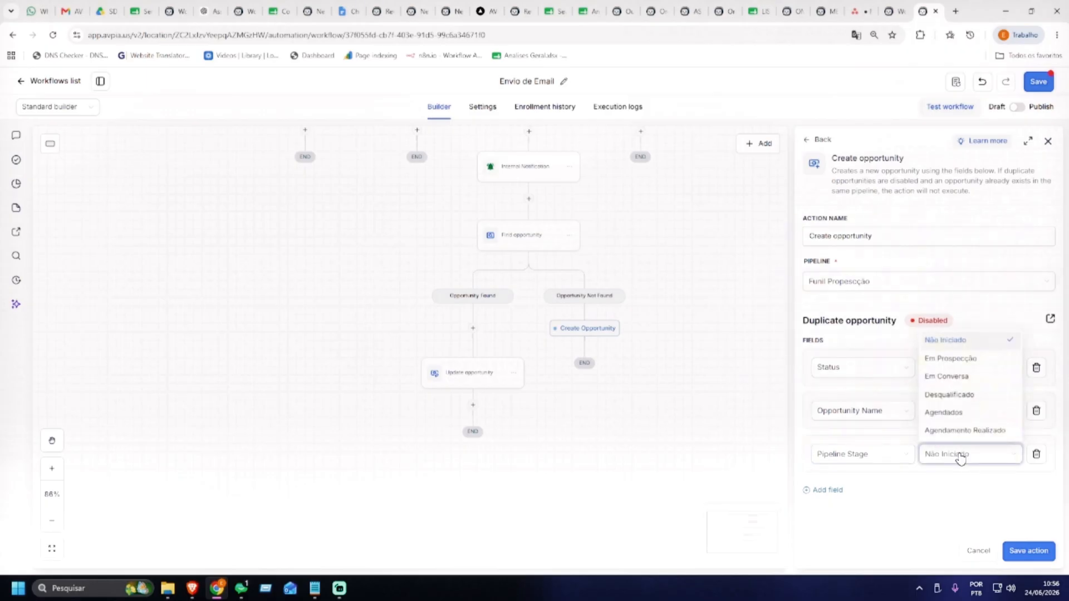
{"action": "left_click", "coordinate": [956, 361]}
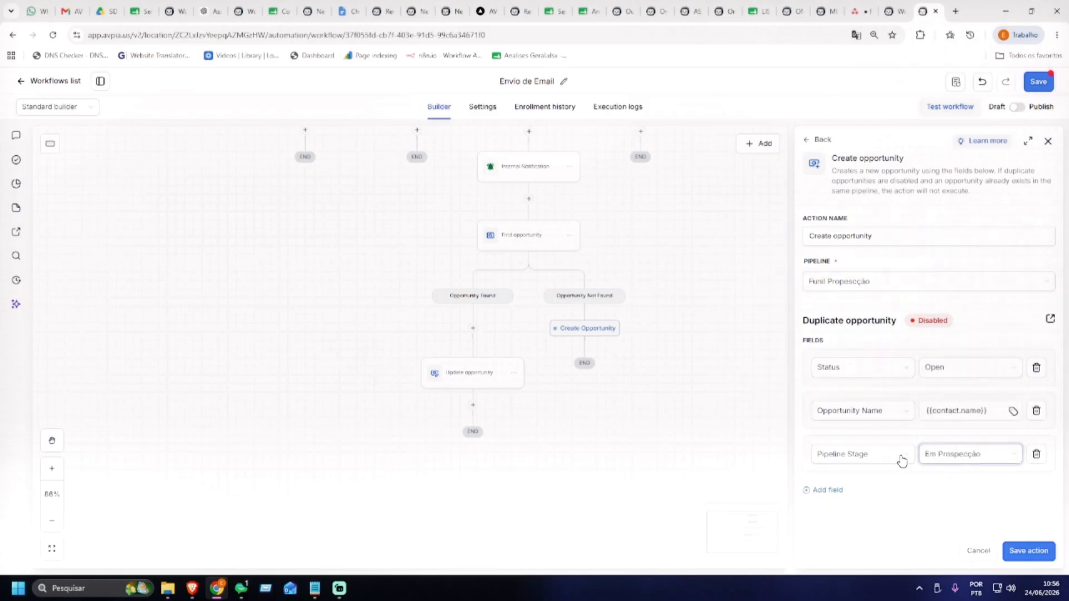
{"action": "left_click", "coordinate": [1029, 555]}
{"action": "left_click", "coordinate": [1037, 91]}
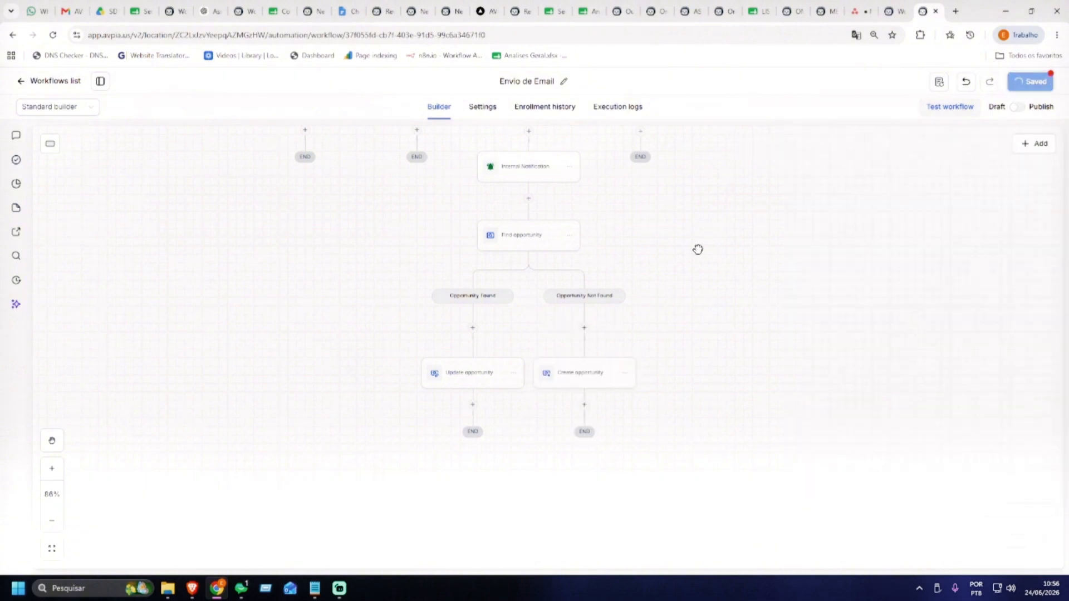
{"action": "left_click_drag", "start_coordinate": [710, 241], "coordinate": [727, 387]}
{"action": "left_click_drag", "start_coordinate": [822, 177], "coordinate": [803, 411]}
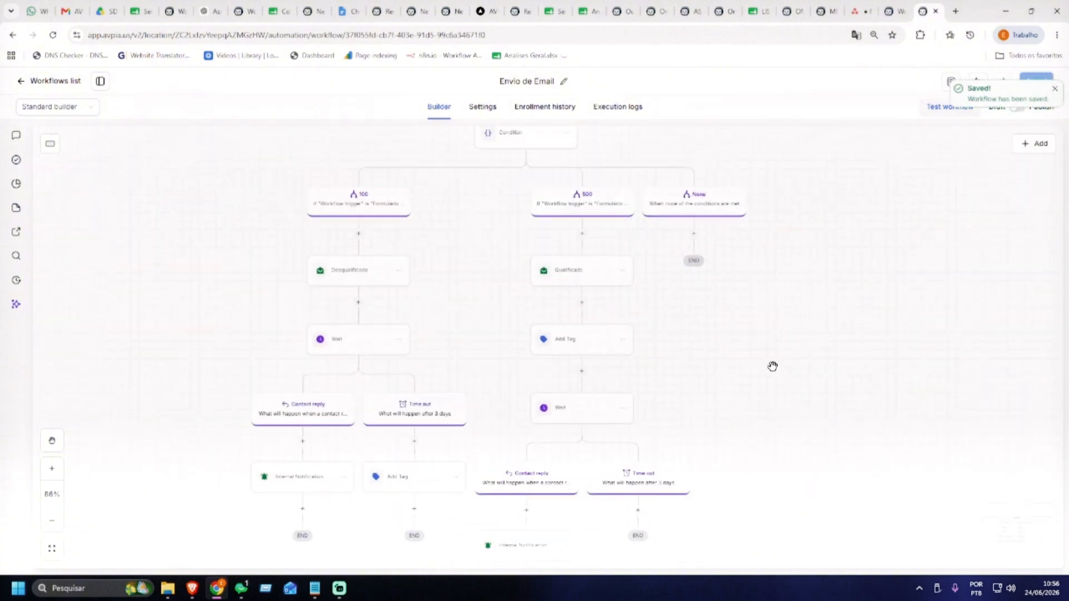
{"action": "left_click_drag", "start_coordinate": [768, 365], "coordinate": [762, 345]}
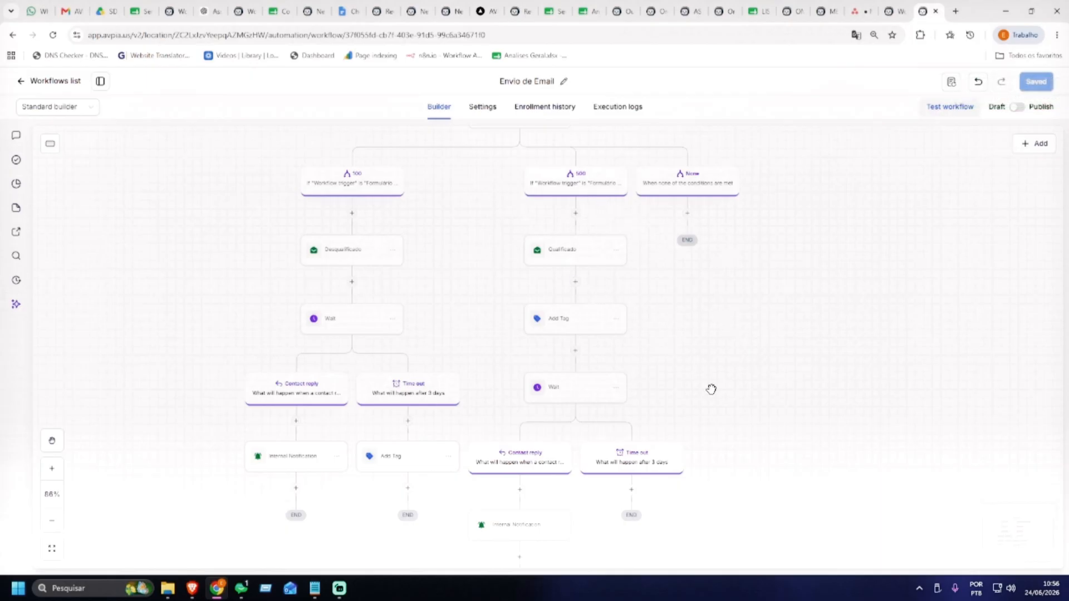
{"action": "scroll", "coordinate": [603, 245], "scroll_direction": "down", "scroll_amount": 5}
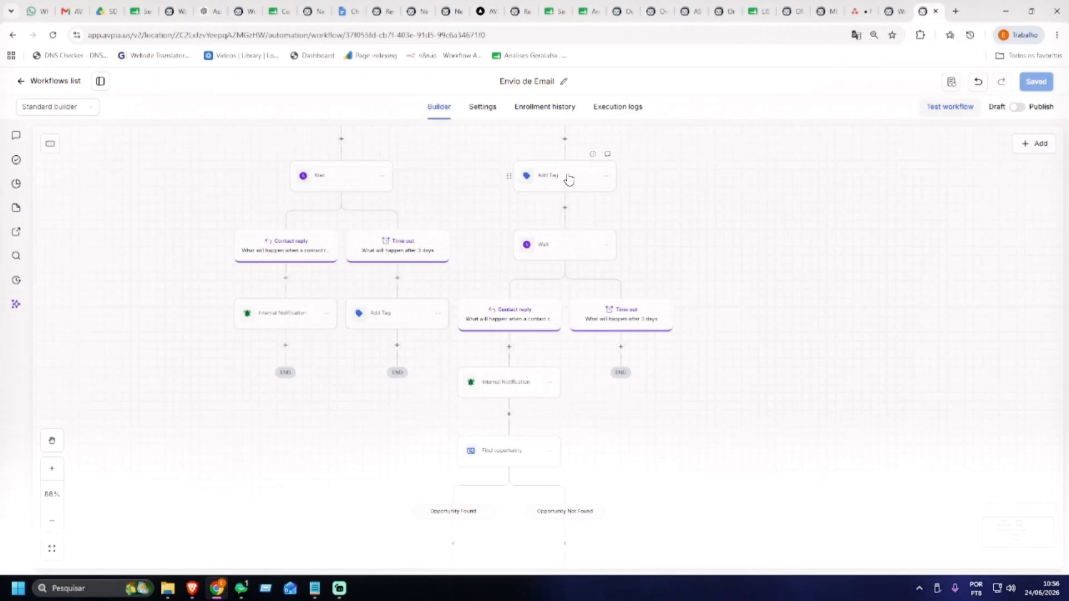
{"action": "left_click_drag", "start_coordinate": [664, 191], "coordinate": [664, 165]}
{"action": "mouse_move", "coordinate": [703, 256]}
{"action": "left_mouse_down"}
{"action": "mouse_move", "coordinate": [694, 231]}
{"action": "mouse_move", "coordinate": [703, 261]}
{"action": "left_mouse_up"}
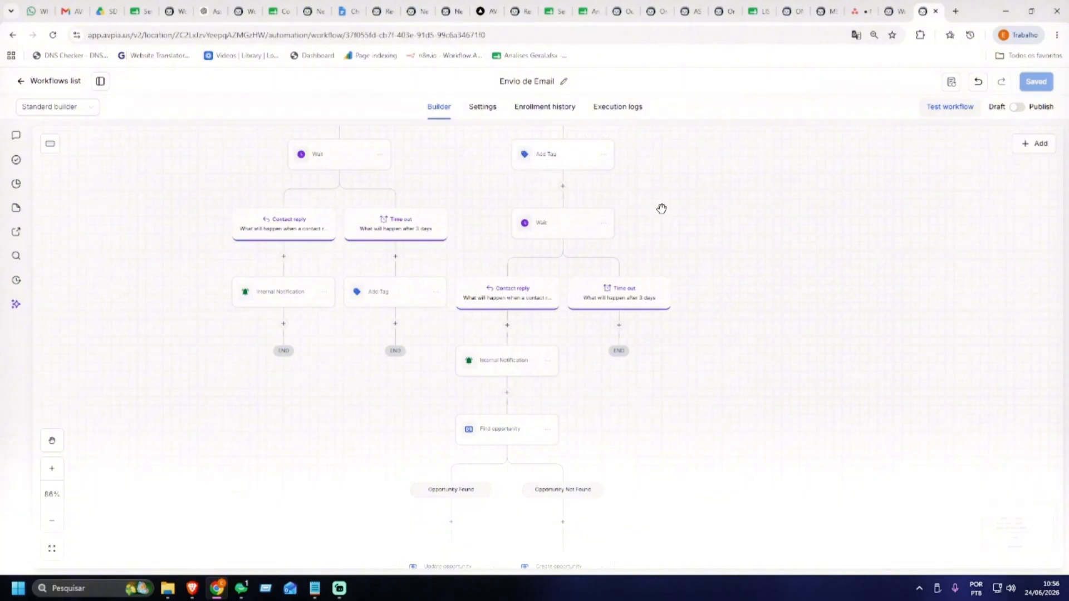
{"action": "left_click_drag", "start_coordinate": [692, 248], "coordinate": [687, 170]}
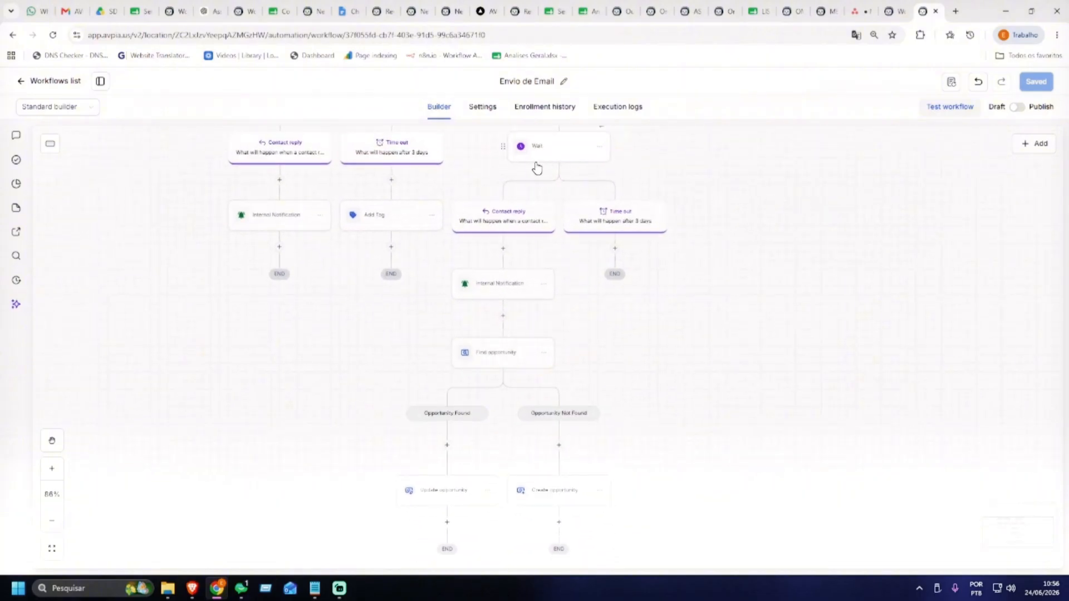
{"action": "scroll", "coordinate": [557, 254], "scroll_direction": "down", "scroll_amount": 2}
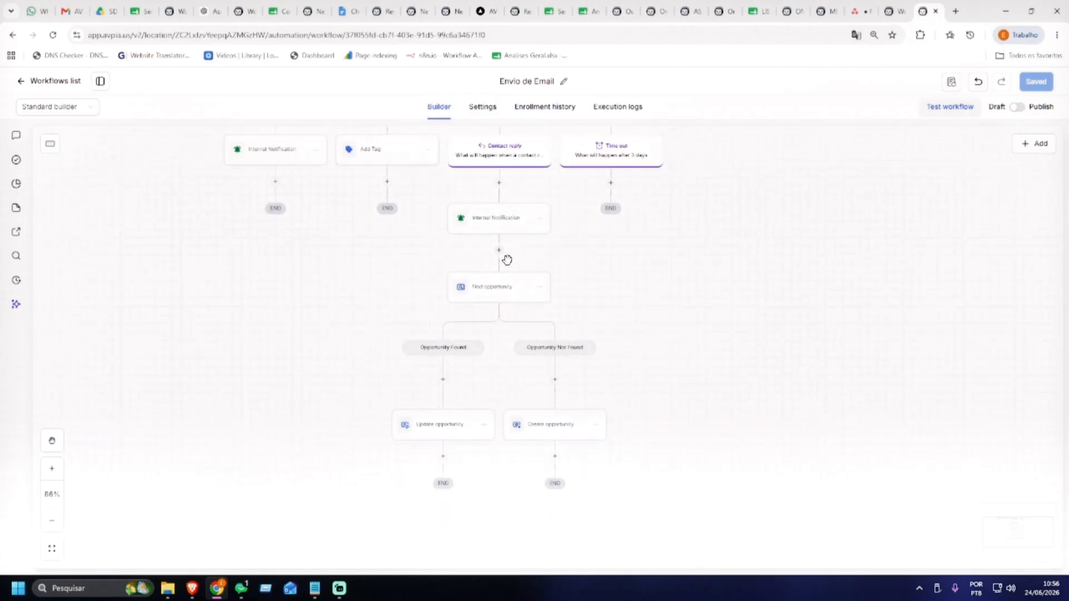
{"action": "scroll", "coordinate": [625, 293], "scroll_direction": "down", "scroll_amount": 1}
{"action": "scroll", "coordinate": [635, 312], "scroll_direction": "down", "scroll_amount": 2}
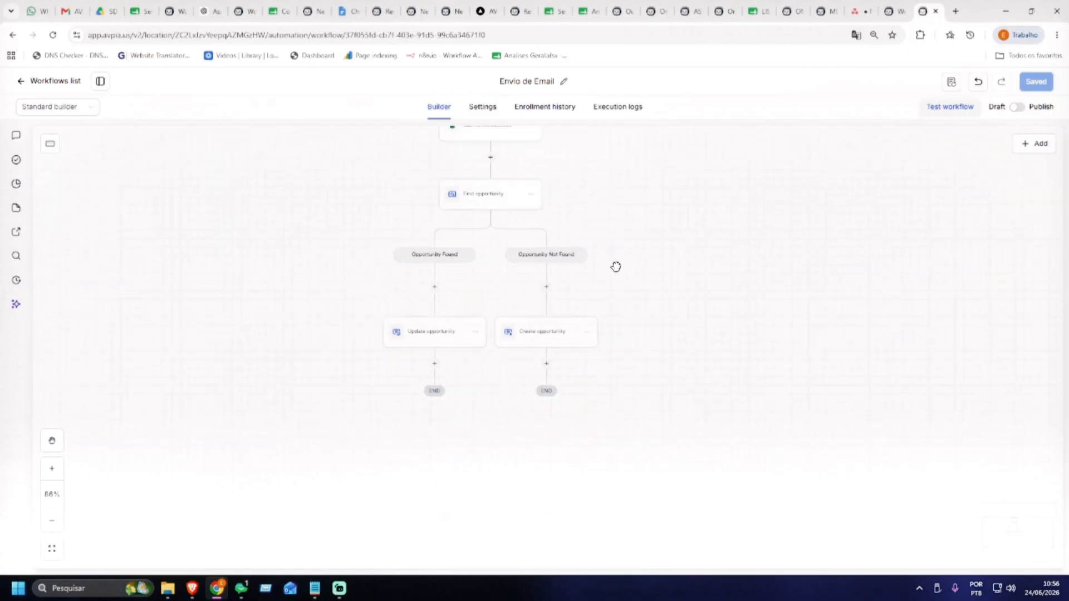
{"action": "scroll", "coordinate": [604, 351], "scroll_direction": "down", "scroll_amount": 1}
{"action": "scroll", "coordinate": [604, 350], "scroll_direction": "down", "scroll_amount": 2}
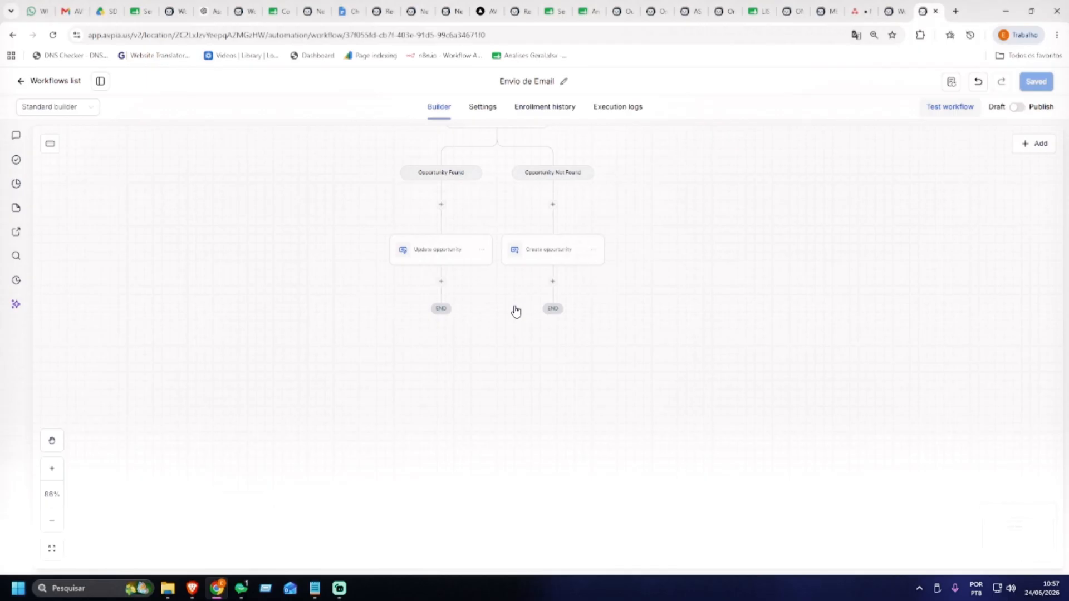
After Update opportunity, add an Add to Workflow step that enrolls the contact in Create Google Contact
{"action": "left_click", "coordinate": [441, 282]}
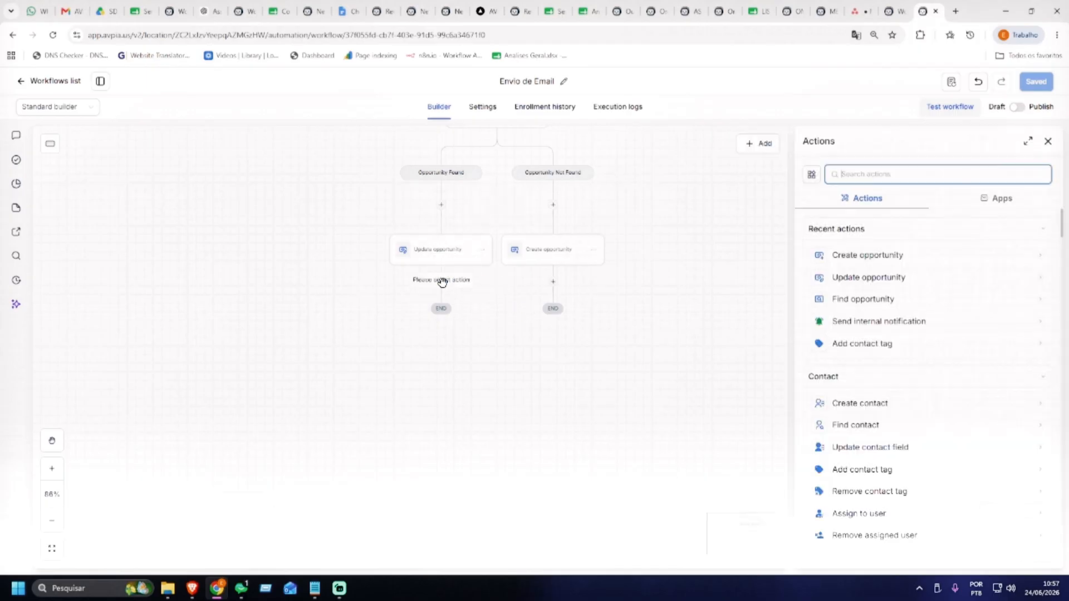
{"action": "type", "text": "wo"}
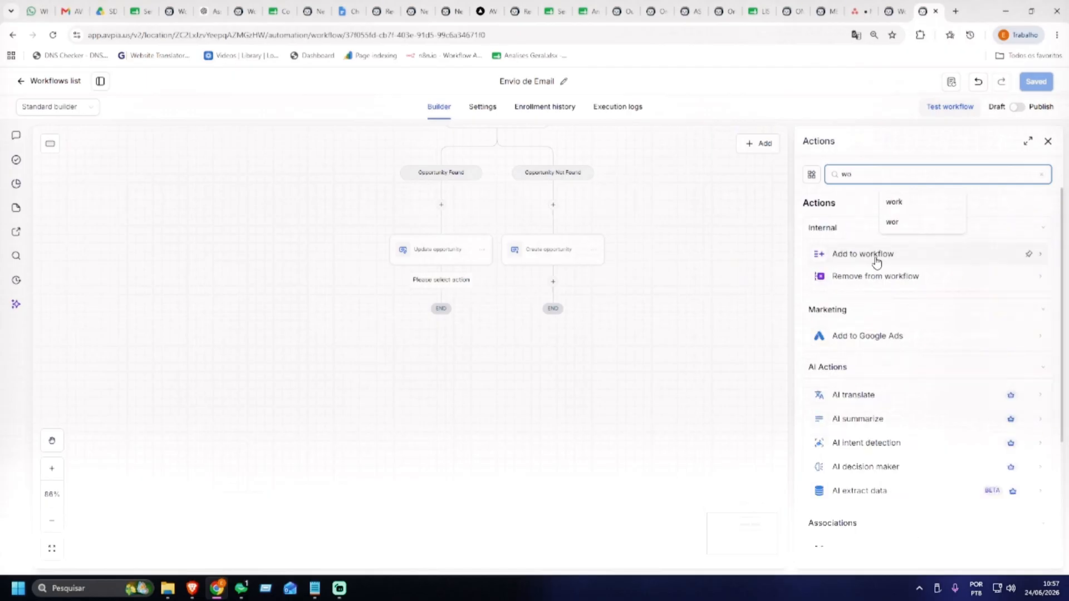
{"action": "left_click", "coordinate": [877, 261]}
{"action": "left_click", "coordinate": [860, 258]}
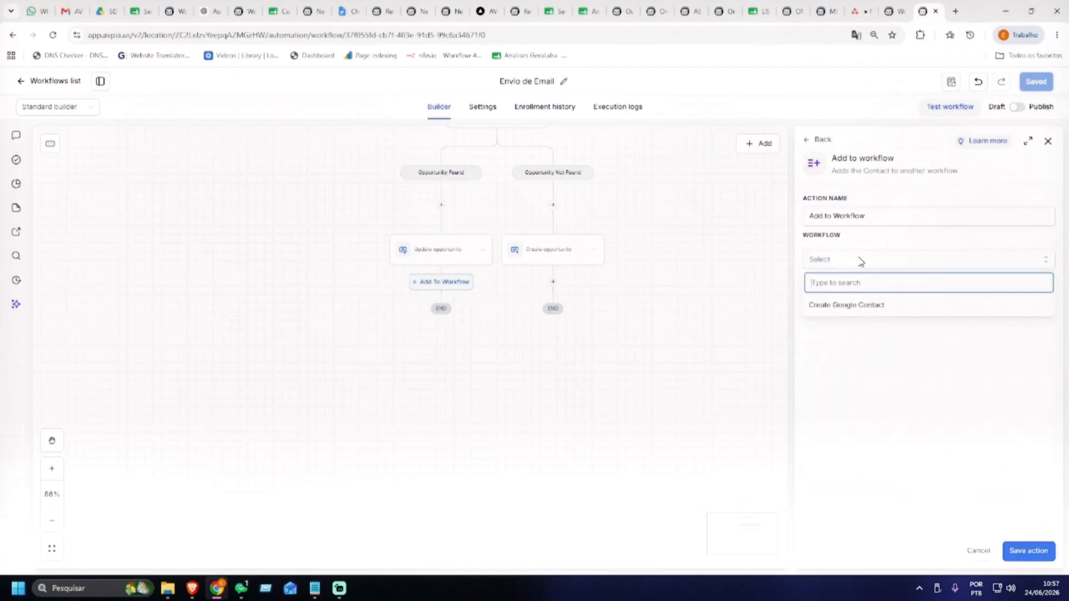
{"action": "left_click", "coordinate": [858, 312]}
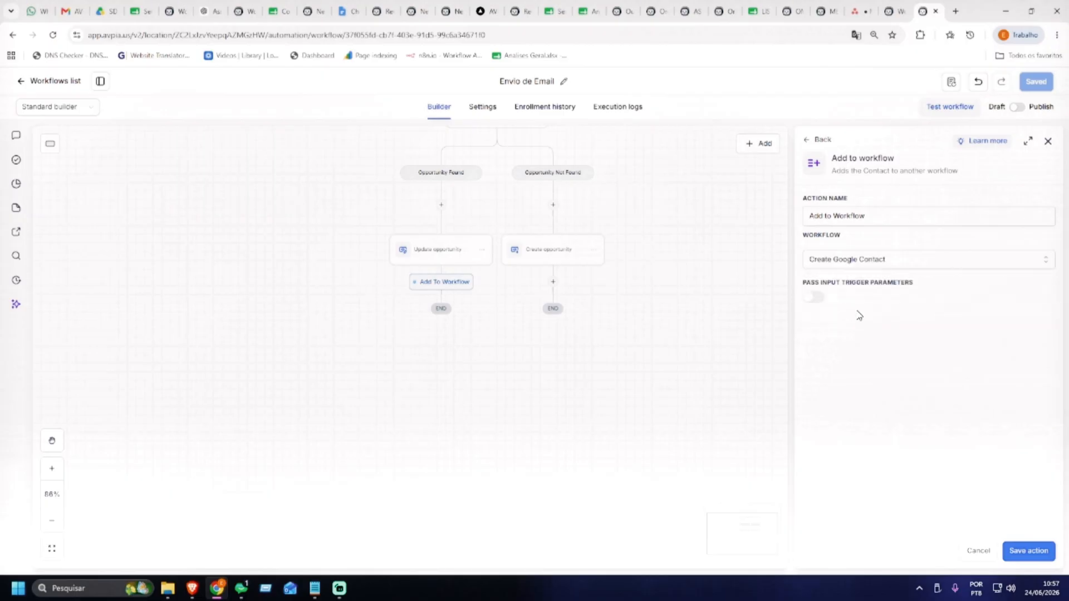
{"action": "left_click", "coordinate": [1023, 551]}
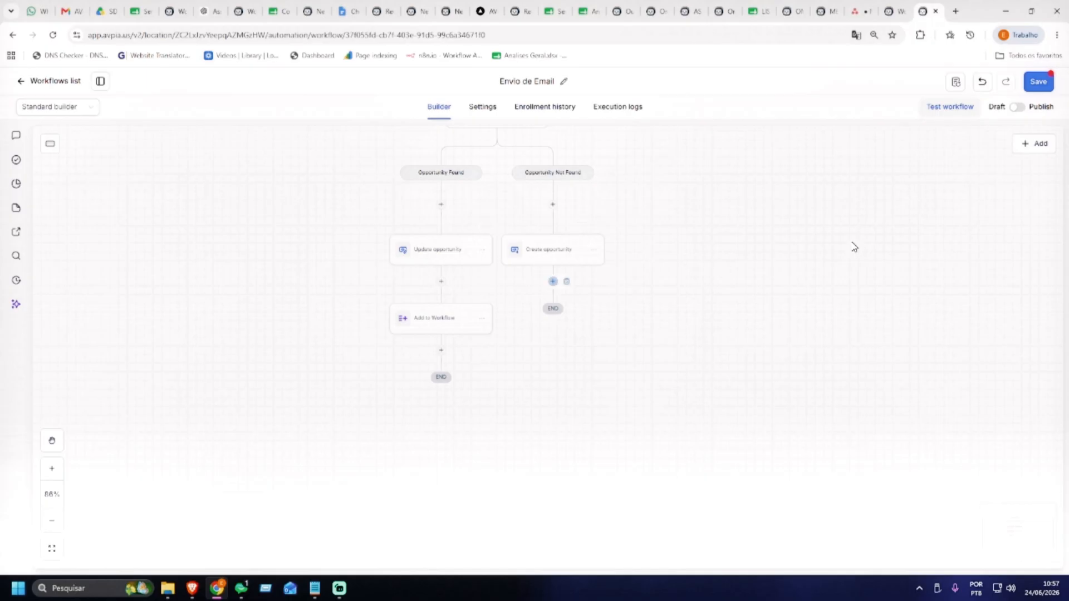
{"action": "type", "text": "got"}
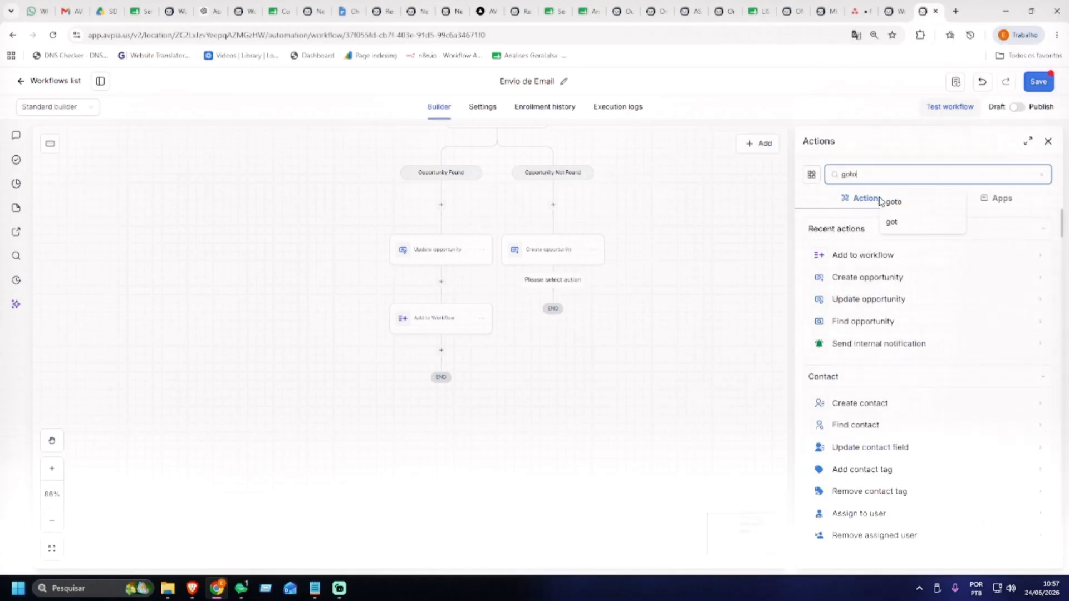
{"action": "type", "text": "o"}
{"action": "left_click", "coordinate": [850, 257]}
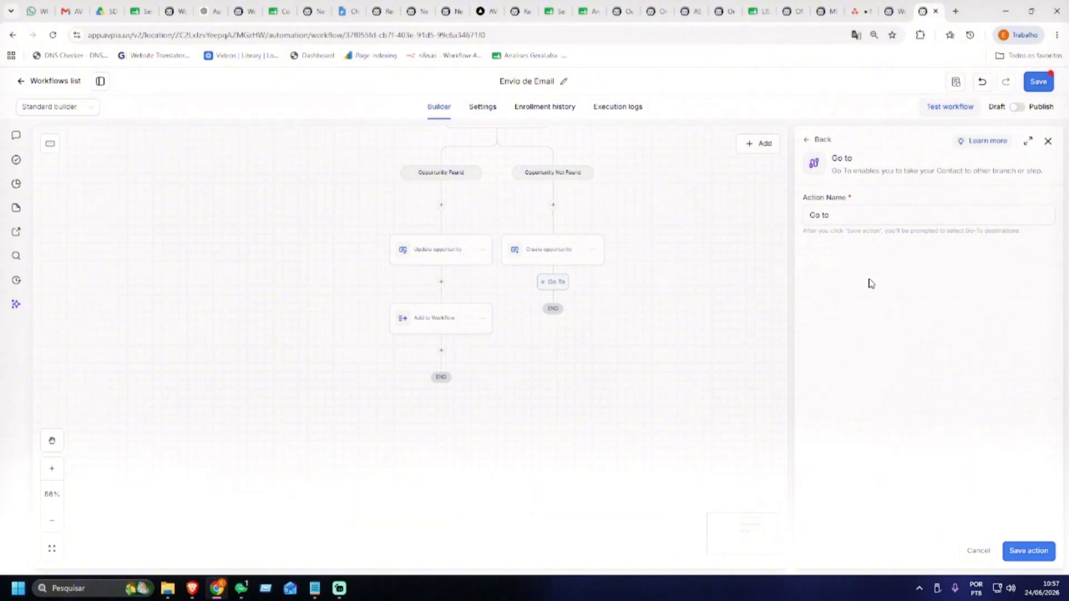
{"action": "left_click", "coordinate": [1029, 552]}
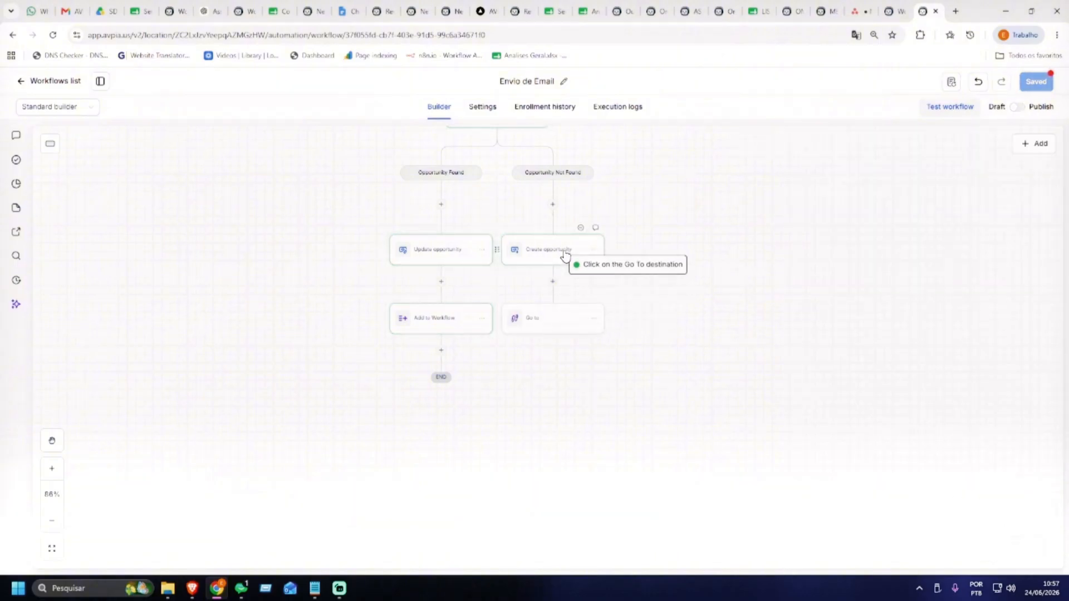
{"action": "scroll", "coordinate": [705, 232], "scroll_direction": "up", "scroll_amount": 10}
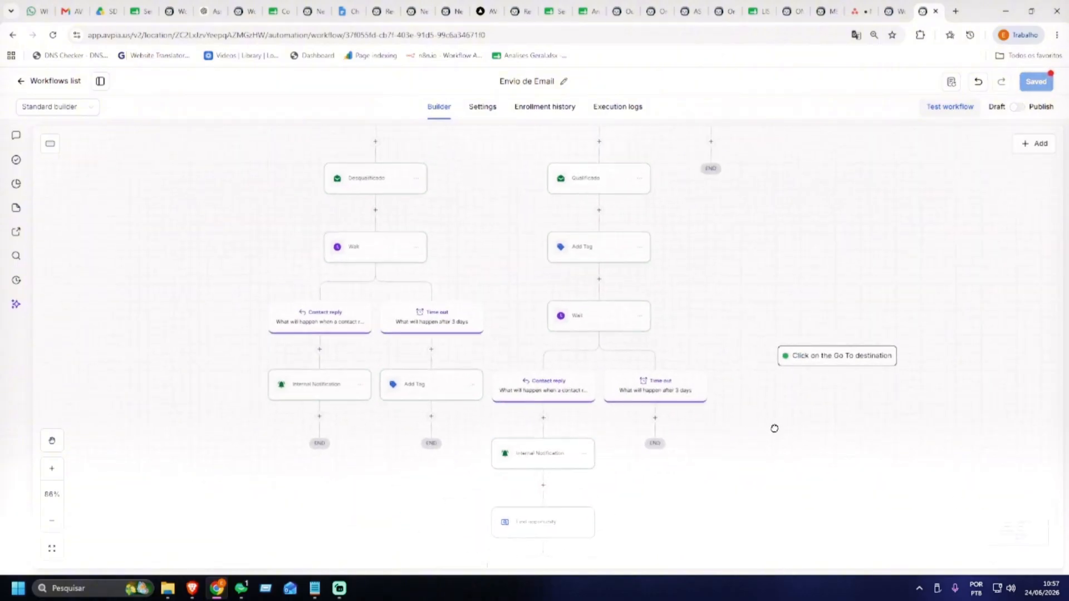
{"action": "scroll", "coordinate": [769, 433], "scroll_direction": "down", "scroll_amount": 6}
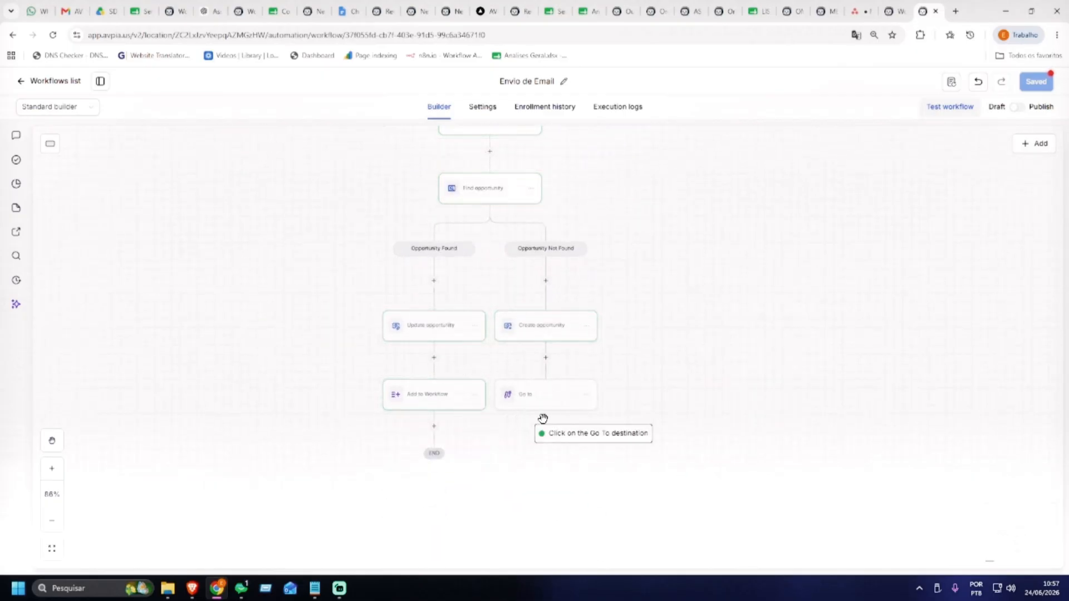
{"action": "scroll", "coordinate": [545, 420], "scroll_direction": "up", "scroll_amount": 2}
{"action": "scroll", "coordinate": [759, 443], "scroll_direction": "up", "scroll_amount": 5}
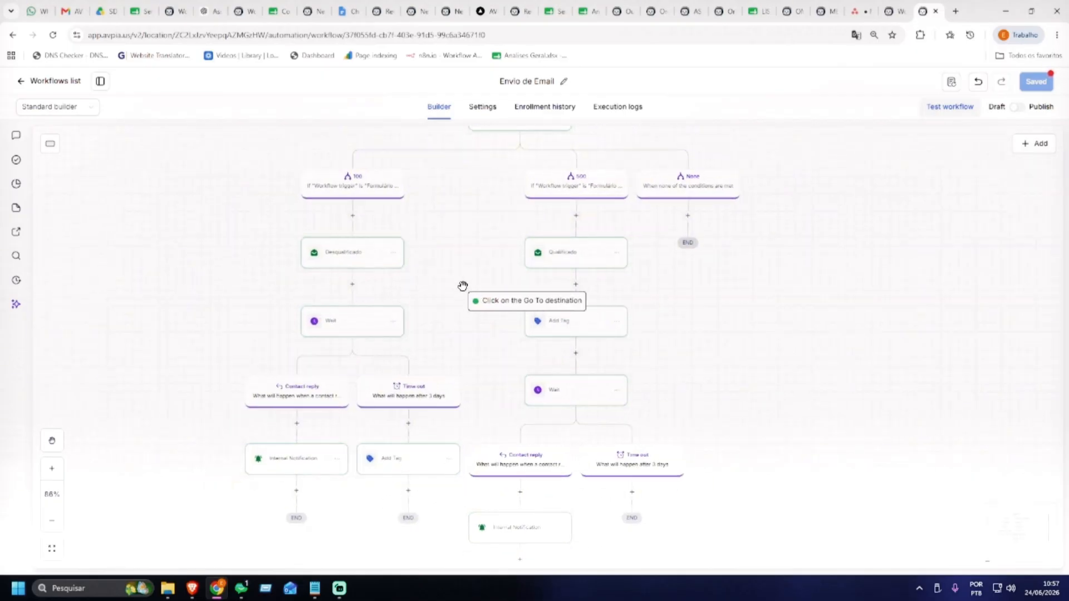
{"action": "scroll", "coordinate": [453, 293], "scroll_direction": "up", "scroll_amount": 2}
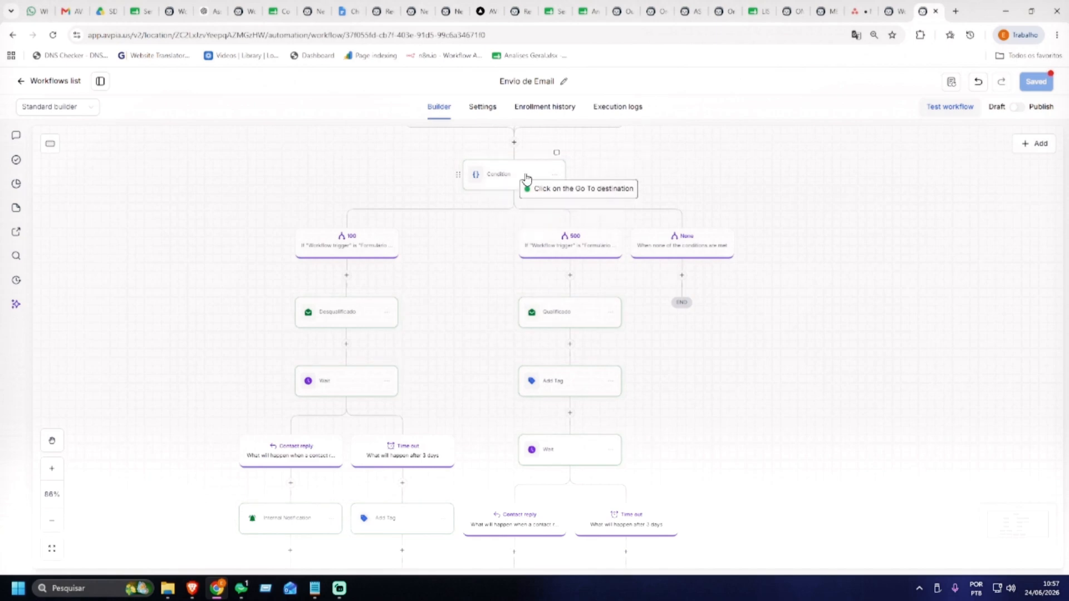
{"action": "scroll", "coordinate": [735, 300], "scroll_direction": "down", "scroll_amount": 10}
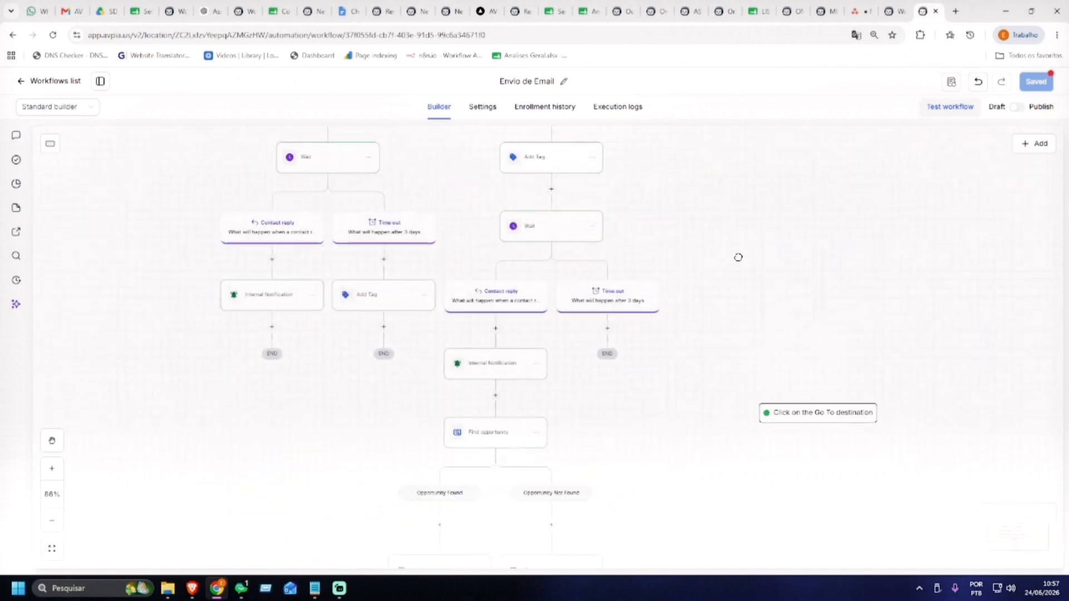
{"action": "scroll", "coordinate": [735, 247], "scroll_direction": "down", "scroll_amount": 2}
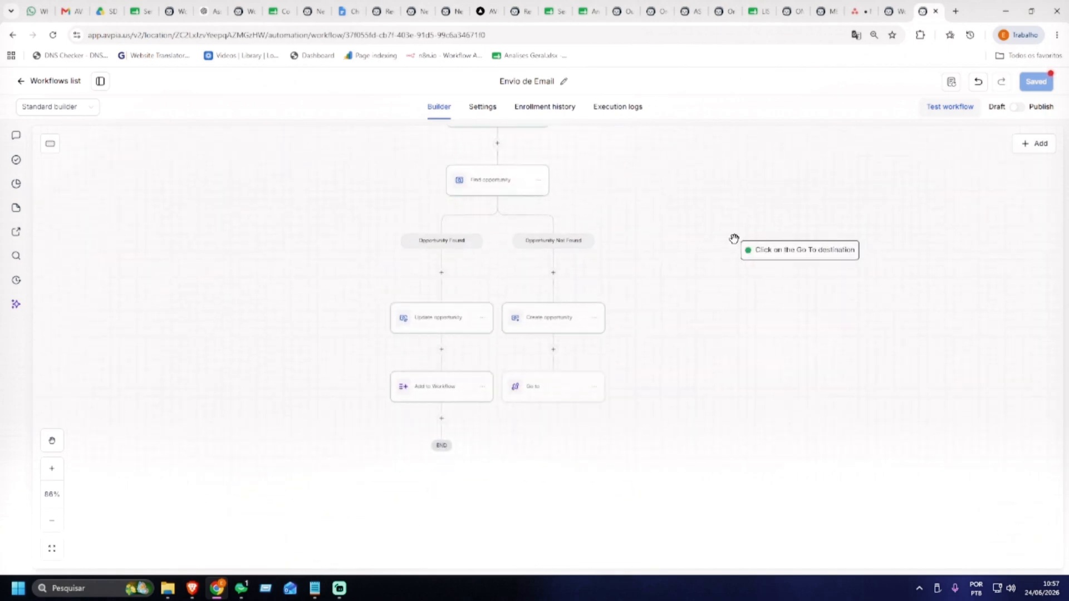
{"action": "left_click", "coordinate": [449, 393]}
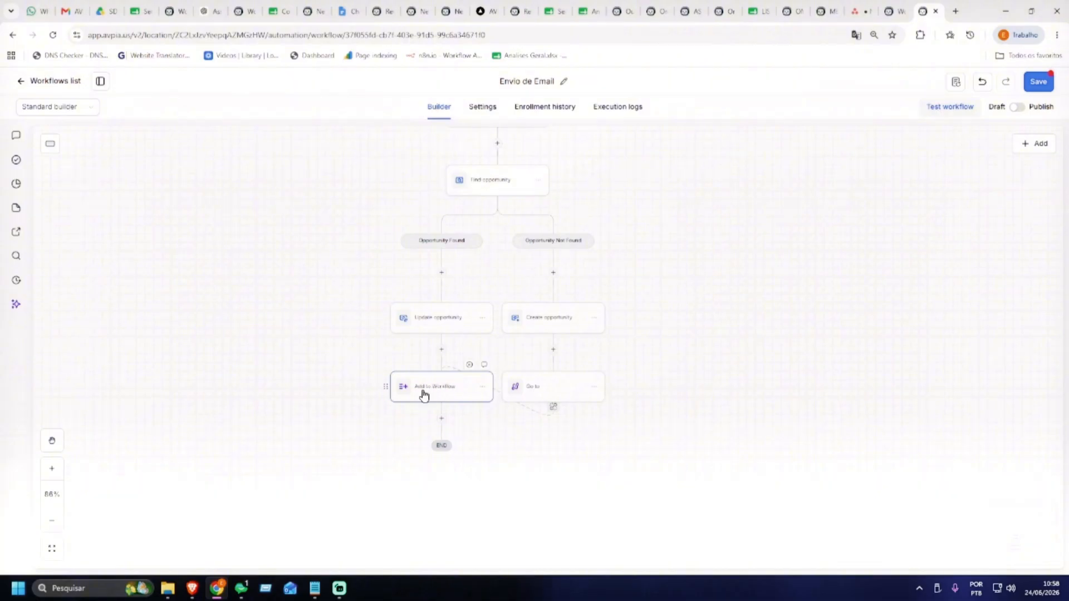
{"action": "scroll", "coordinate": [533, 234], "scroll_direction": "up", "scroll_amount": 1}
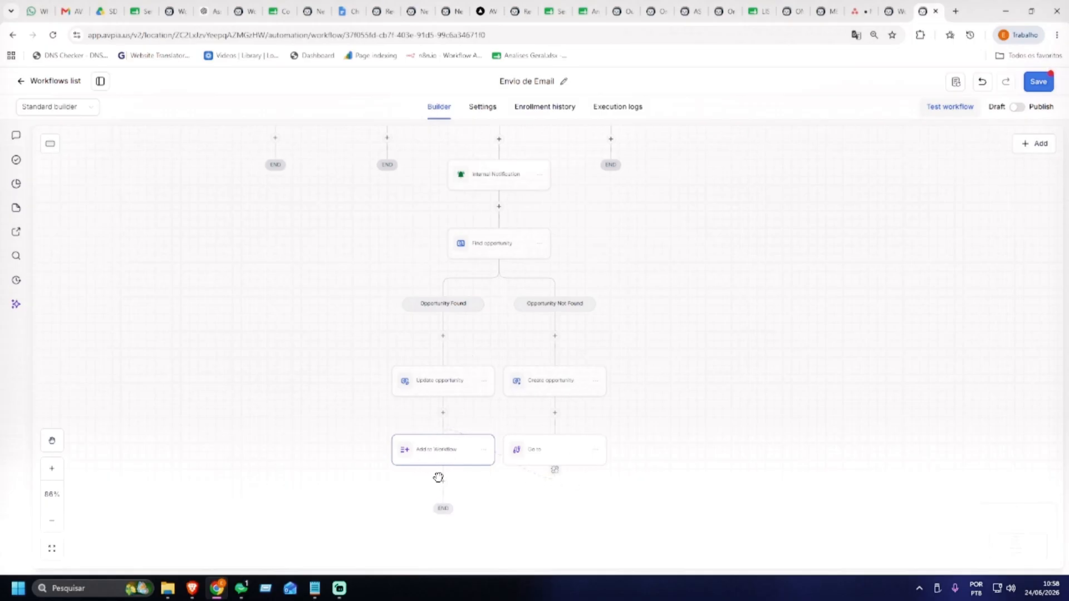
{"action": "scroll", "coordinate": [653, 280], "scroll_direction": "up", "scroll_amount": 3}
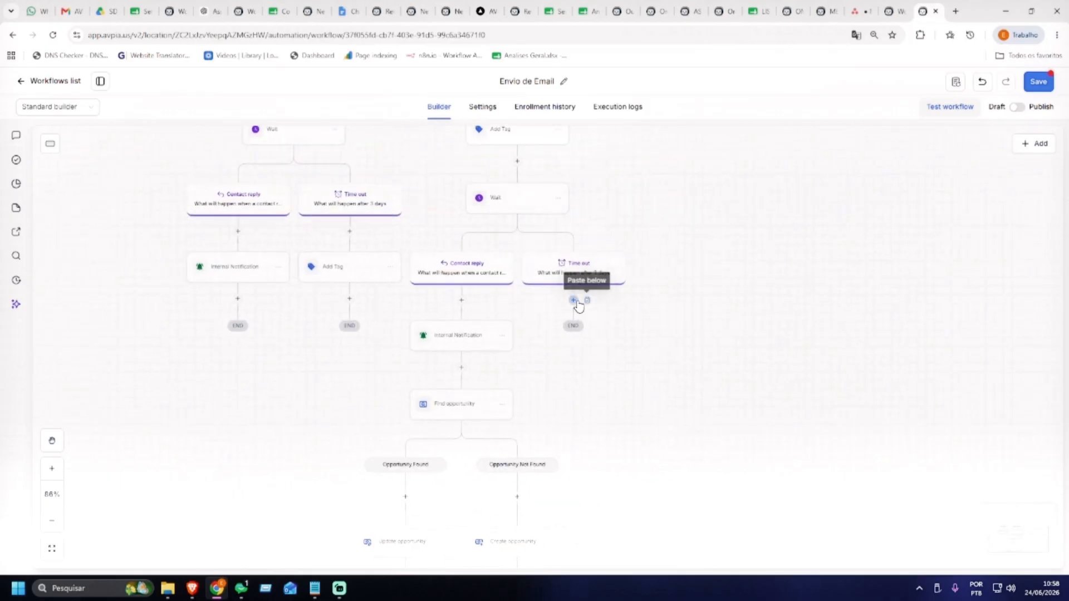
{"action": "scroll", "coordinate": [707, 382], "scroll_direction": "up", "scroll_amount": 3}
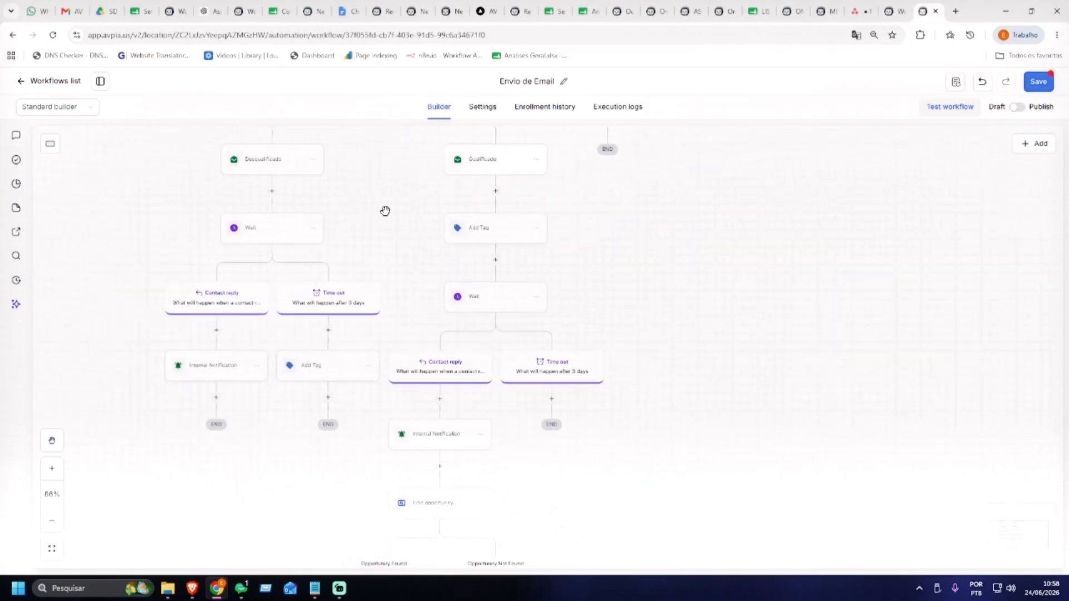
{"action": "scroll", "coordinate": [351, 233], "scroll_direction": "up", "scroll_amount": 1}
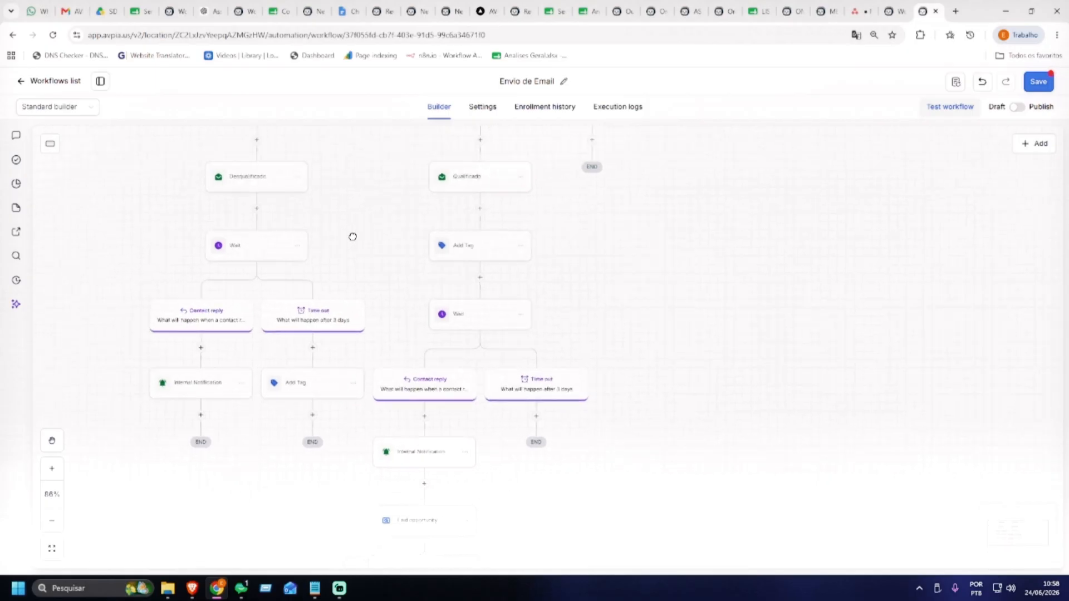
Copy the Wait step with its branches and paste it under the Qualificado 3-day Time out path
{"action": "left_click", "coordinate": [297, 245]}
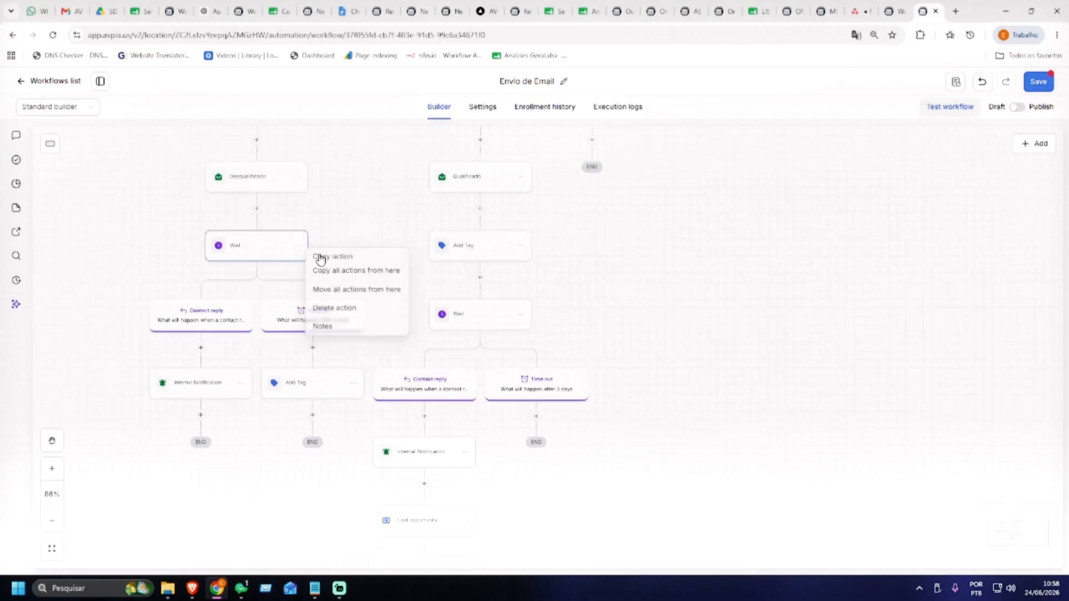
{"action": "left_click", "coordinate": [353, 271]}
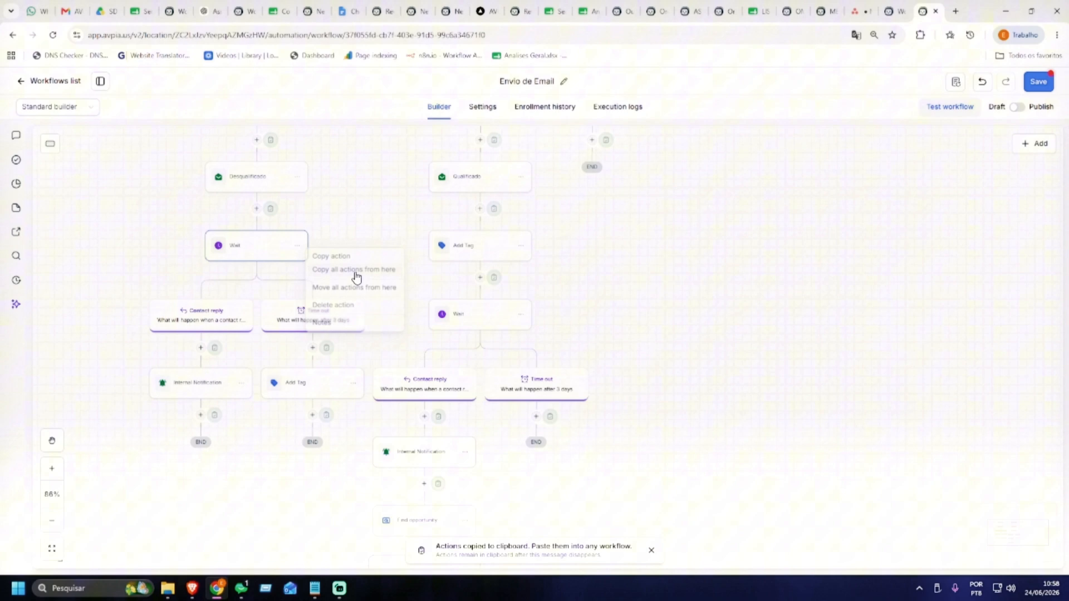
{"action": "left_click", "coordinate": [550, 417]}
{"action": "left_click_drag", "start_coordinate": [739, 425], "coordinate": [729, 251]}
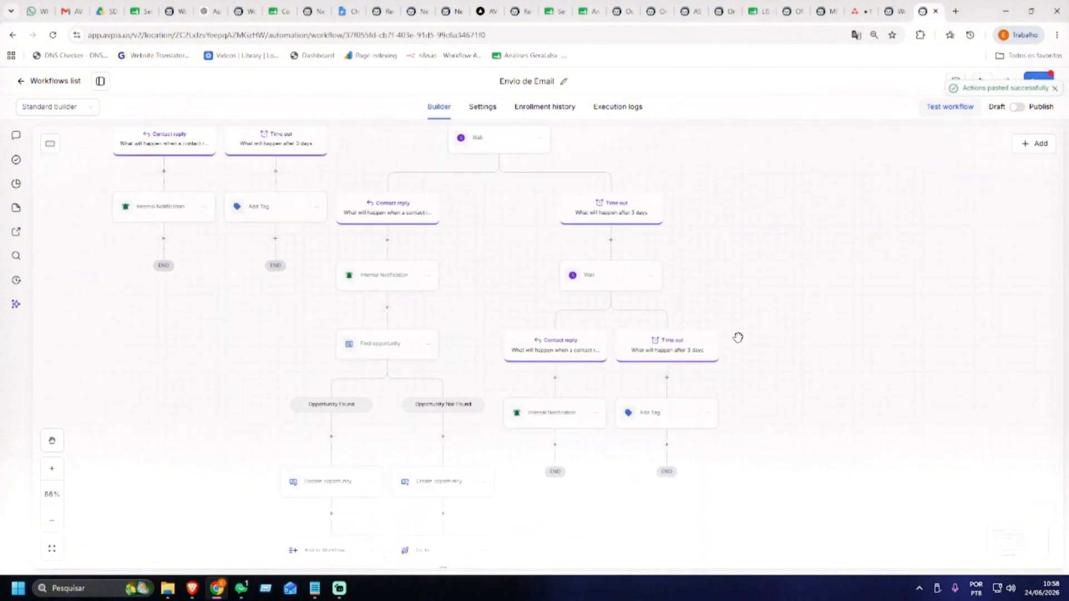
{"action": "scroll", "coordinate": [766, 415], "scroll_direction": "up", "scroll_amount": 1}
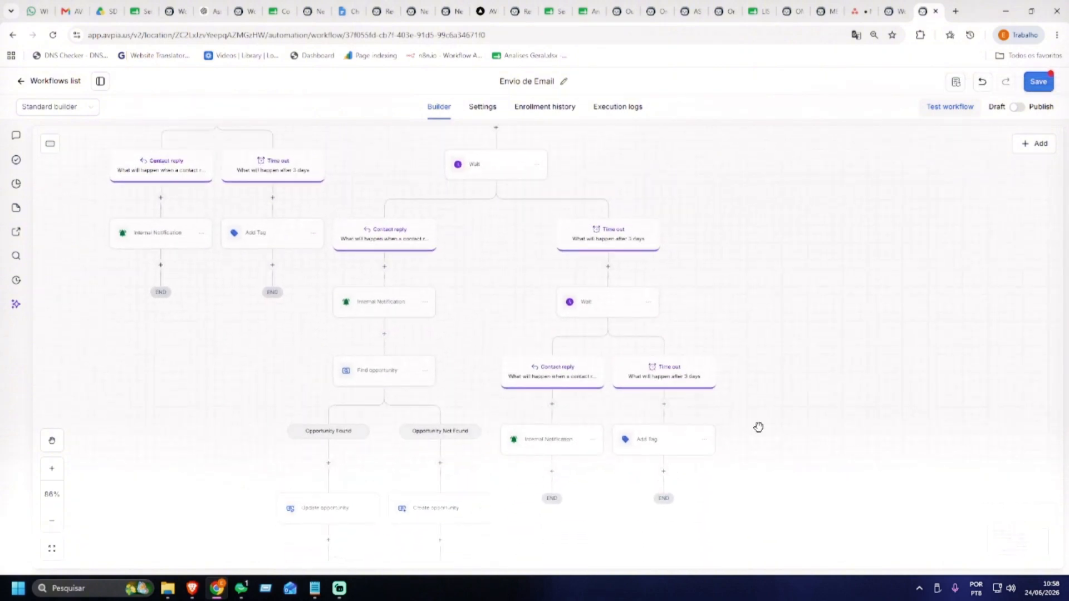
Re-save the pasted Add Tag step with its tag unchanged, then save the workflow
{"action": "left_click", "coordinate": [674, 443]}
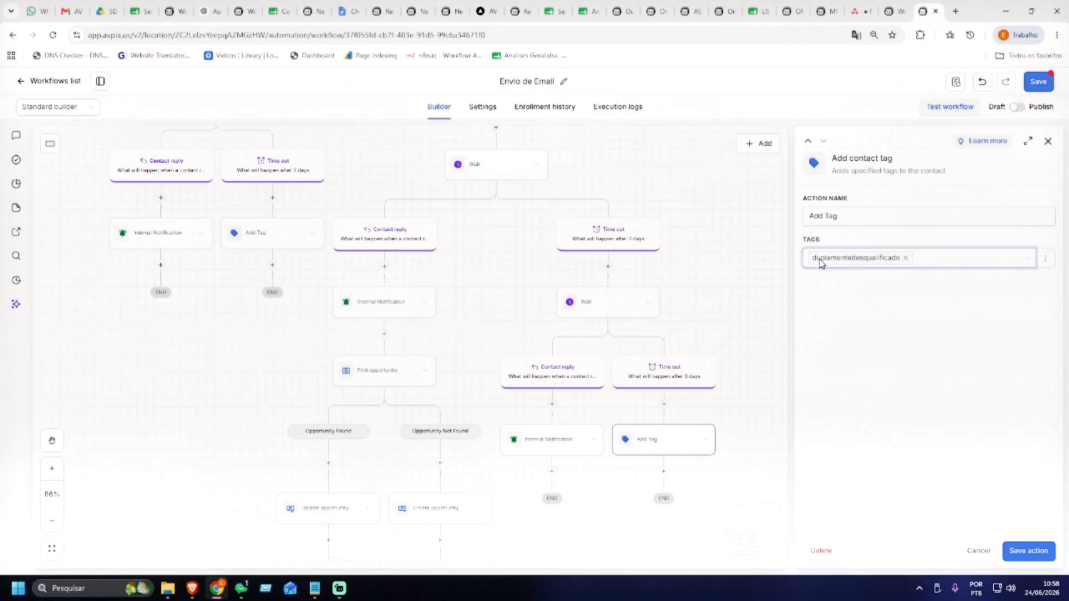
{"action": "left_click", "coordinate": [993, 172]}
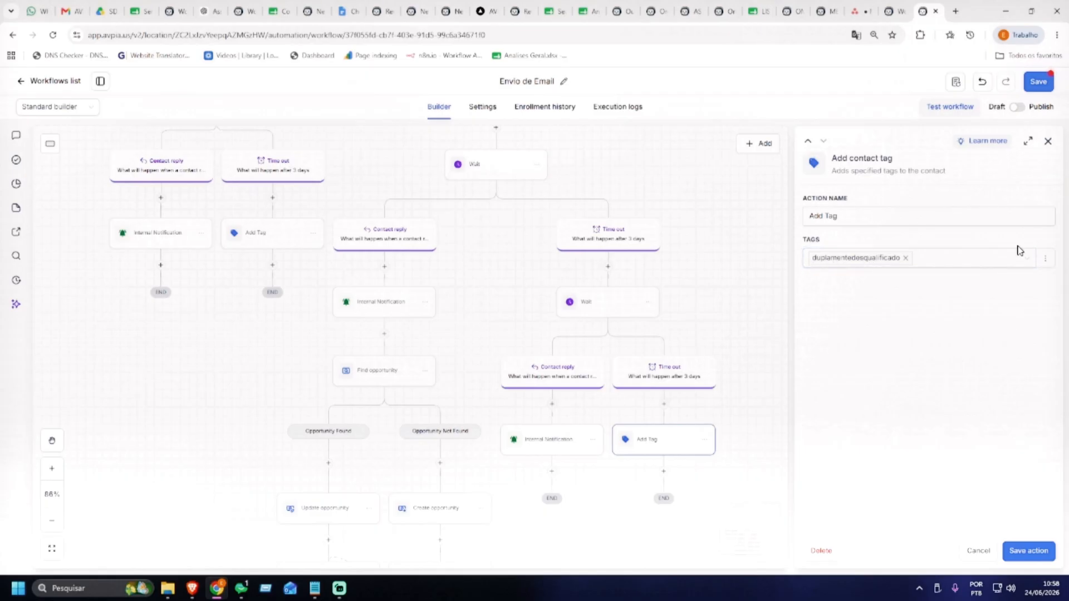
{"action": "left_click", "coordinate": [1022, 545]}
{"action": "left_click", "coordinate": [1038, 81]}
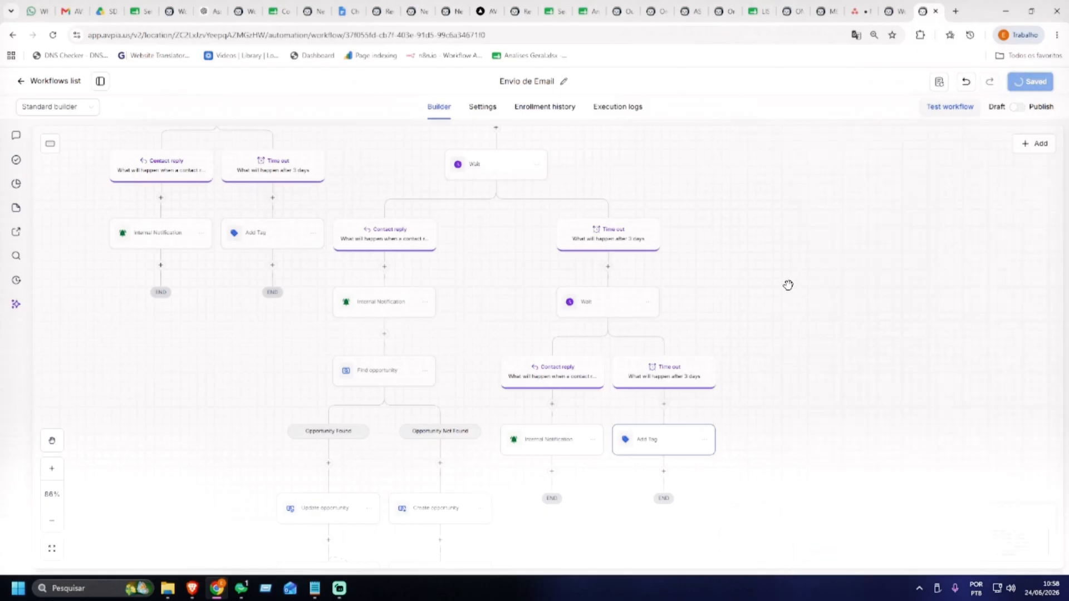
{"action": "left_click_drag", "start_coordinate": [755, 272], "coordinate": [709, 329]}
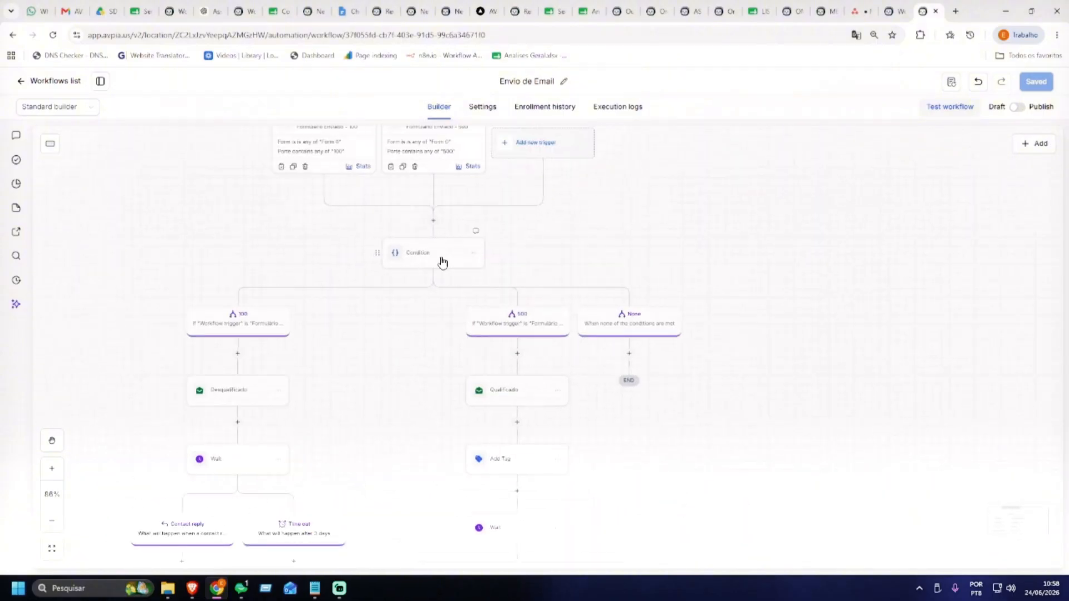
{"action": "left_click_drag", "start_coordinate": [442, 262], "coordinate": [523, 300]}
{"action": "left_click_drag", "start_coordinate": [686, 202], "coordinate": [663, 370]}
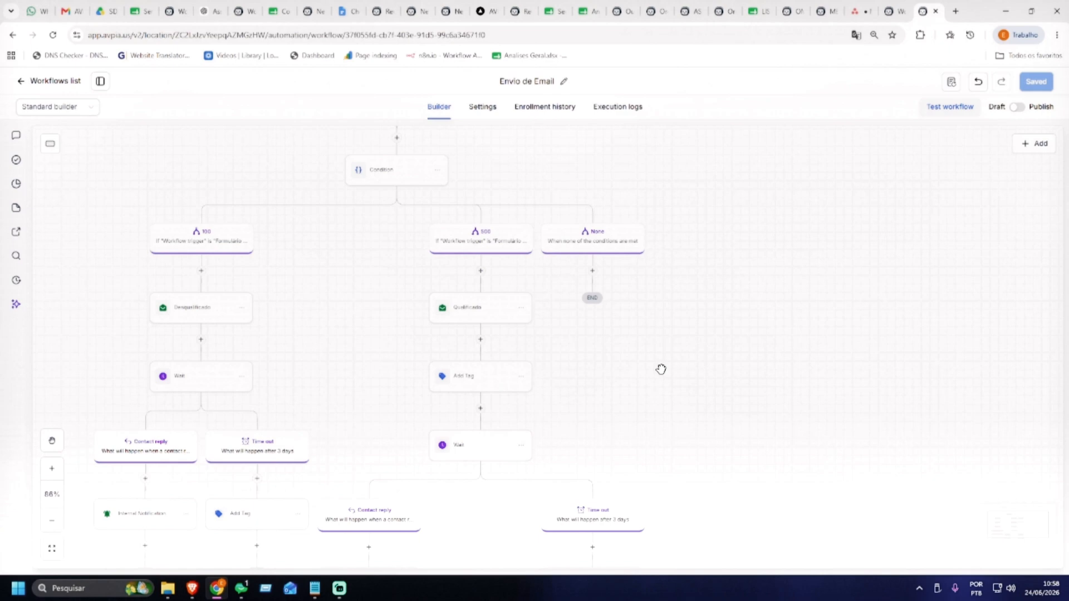
{"action": "scroll", "coordinate": [692, 361], "scroll_direction": "down", "scroll_amount": 10}
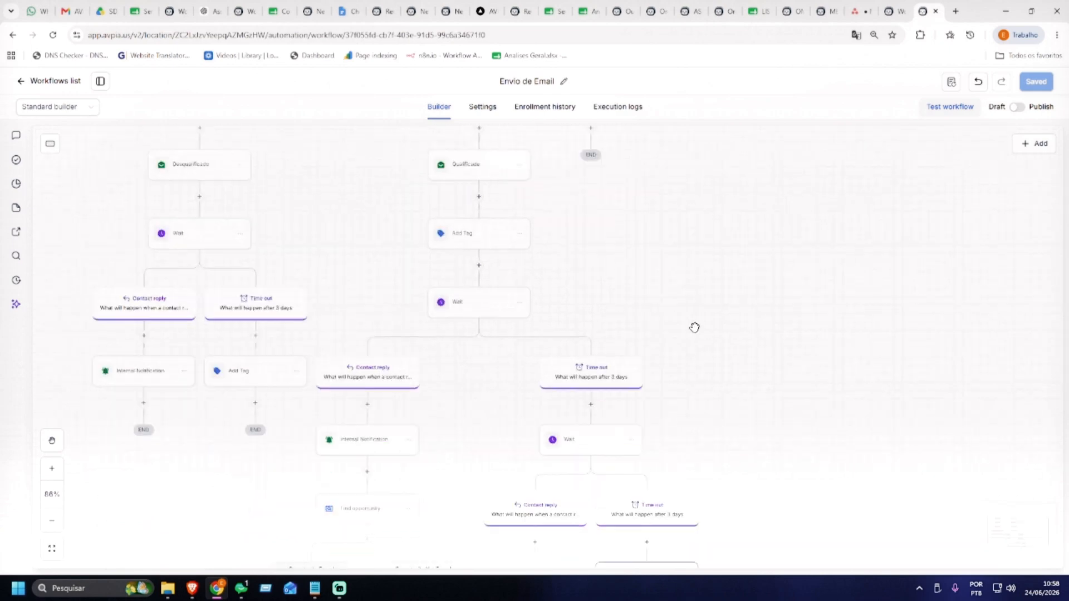
{"action": "left_click_drag", "start_coordinate": [737, 290], "coordinate": [735, 372]}
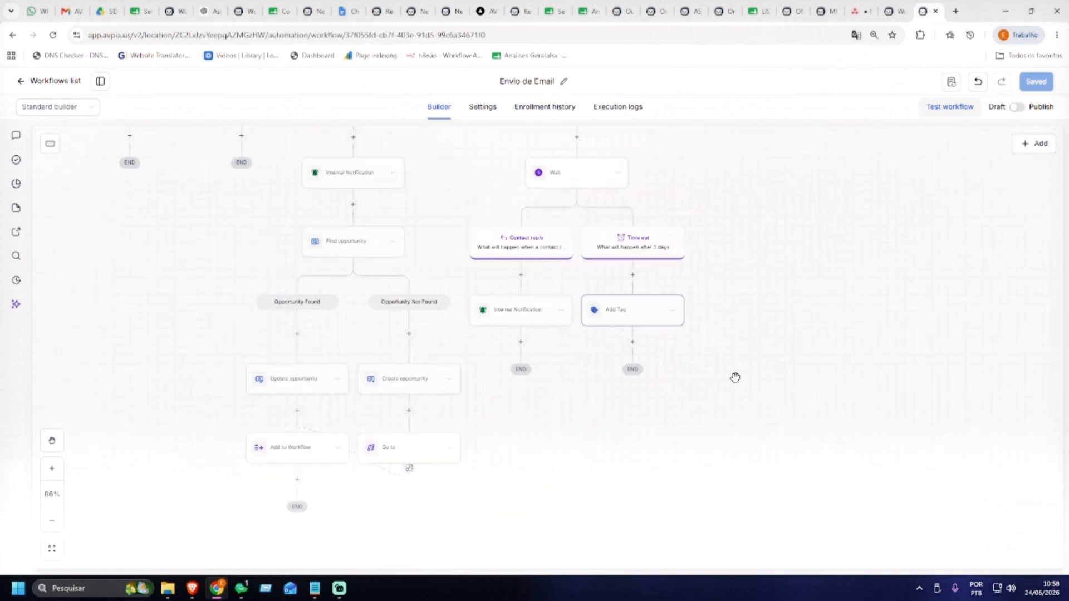
{"action": "left_click_drag", "start_coordinate": [681, 183], "coordinate": [698, 286]}
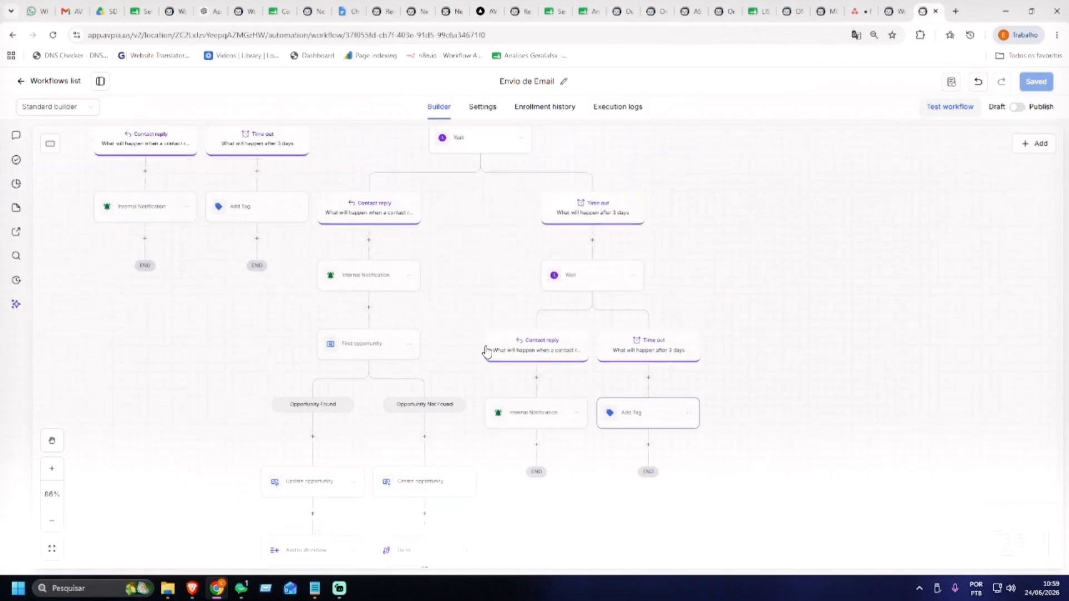
{"action": "left_click_drag", "start_coordinate": [456, 365], "coordinate": [466, 268]}
{"action": "left_click_drag", "start_coordinate": [634, 189], "coordinate": [645, 269]}
{"action": "left_click_drag", "start_coordinate": [483, 295], "coordinate": [504, 161]}
{"action": "scroll", "coordinate": [579, 412], "scroll_direction": "down", "scroll_amount": 3}
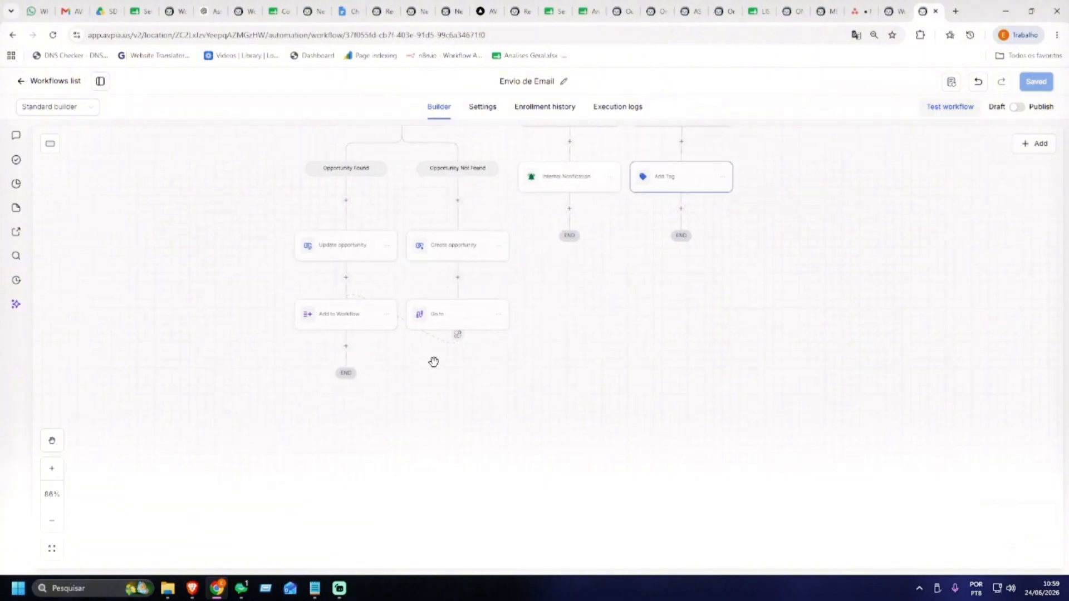
{"action": "left_click", "coordinate": [499, 315]}
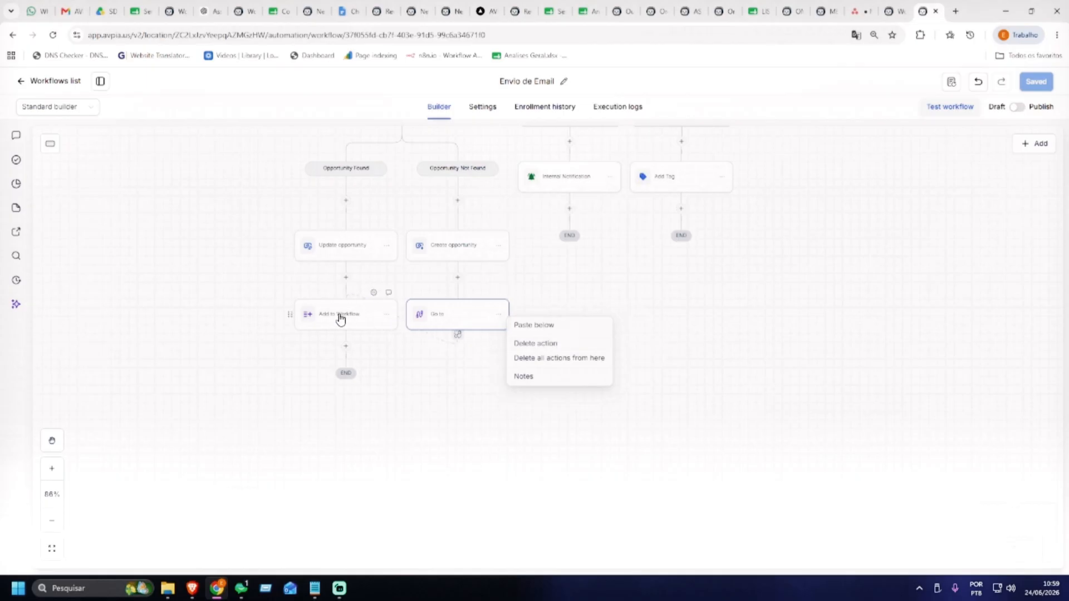
{"action": "left_click", "coordinate": [585, 292]}
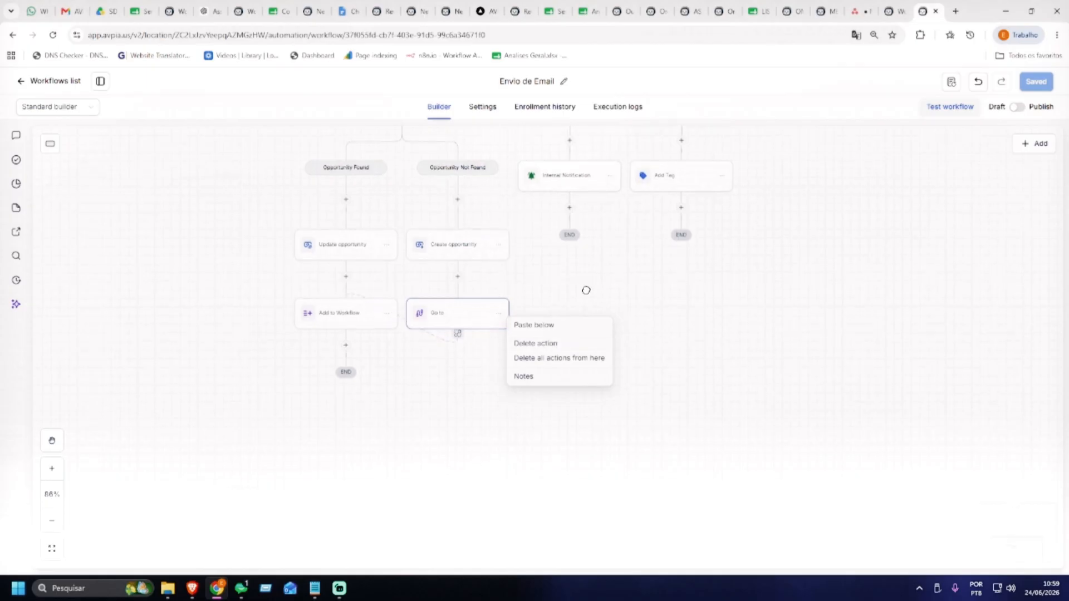
{"action": "left_click", "coordinate": [347, 346]}
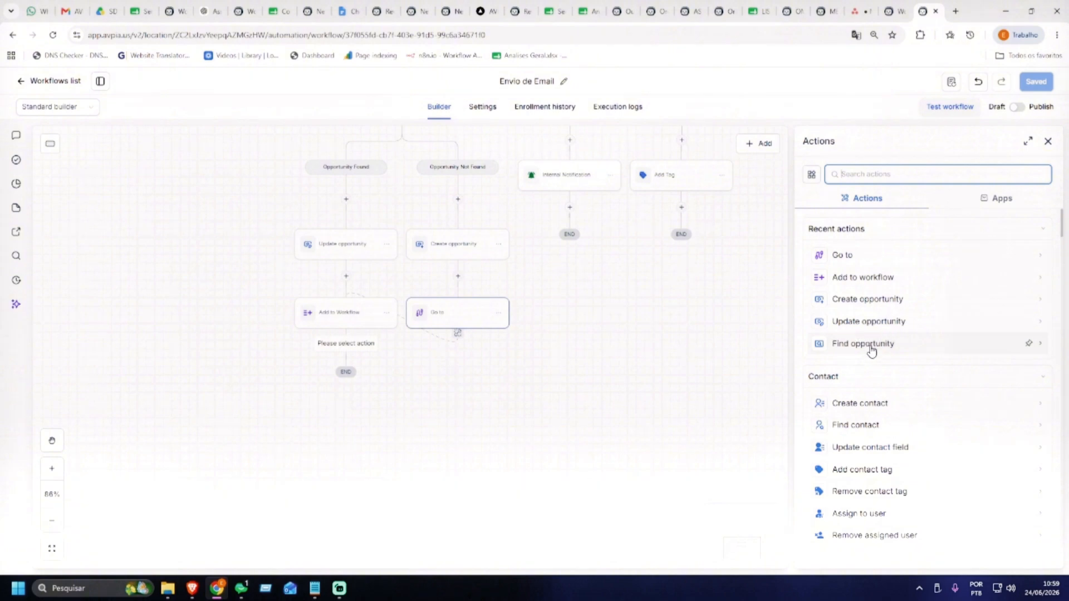
{"action": "type", "text": "email"}
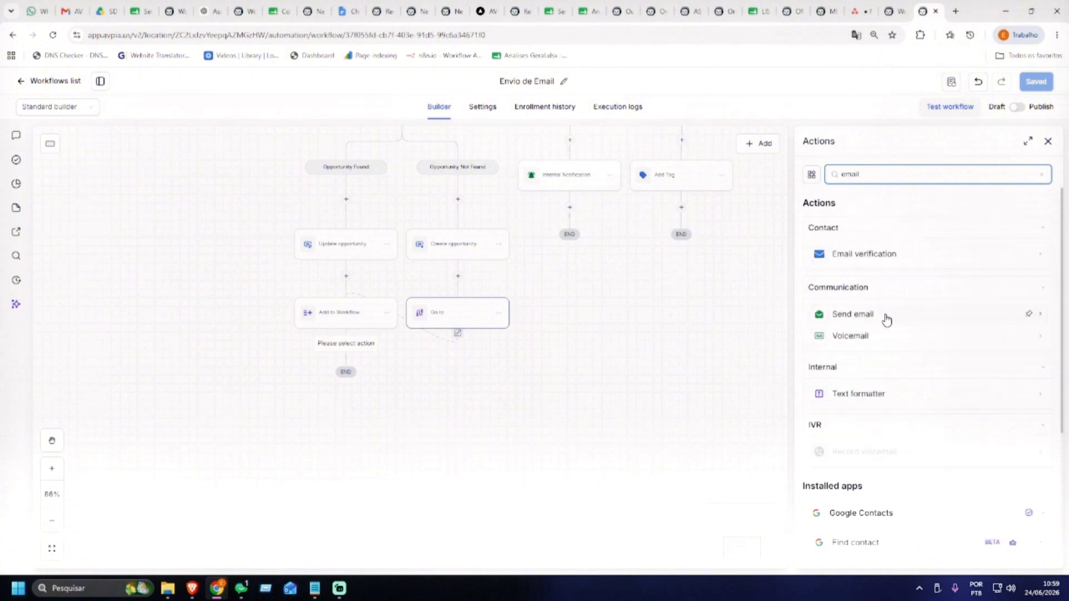
{"action": "left_click_drag", "start_coordinate": [775, 267], "coordinate": [774, 266]}
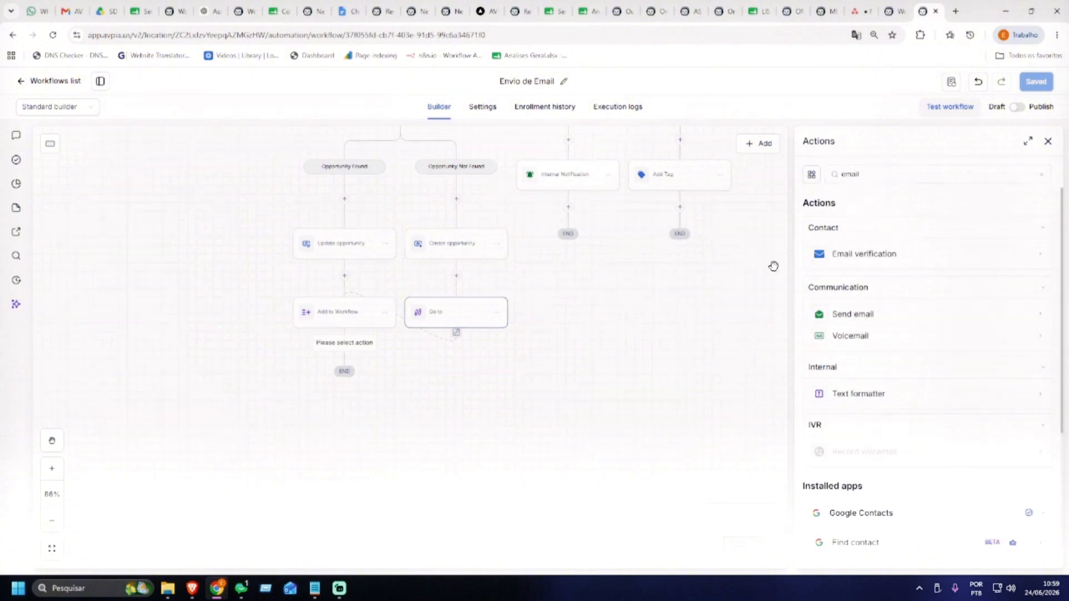
{"action": "left_click", "coordinate": [1047, 143]}
{"action": "scroll", "coordinate": [737, 210], "scroll_direction": "up", "scroll_amount": 10}
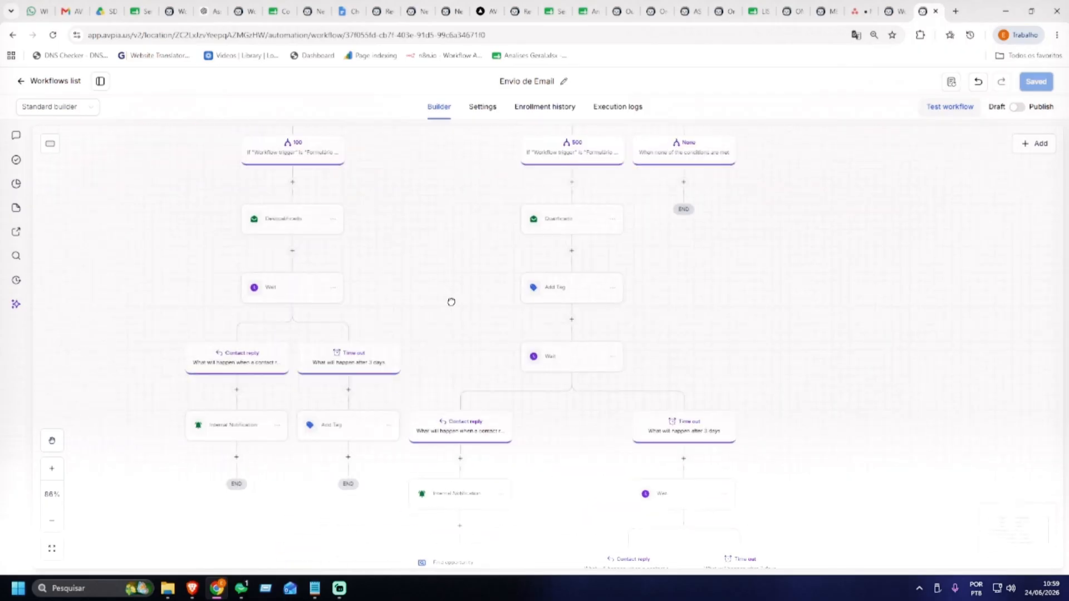
Copy the Qualificado email step and paste it below Add to Workflow
{"action": "left_click", "coordinate": [613, 219]}
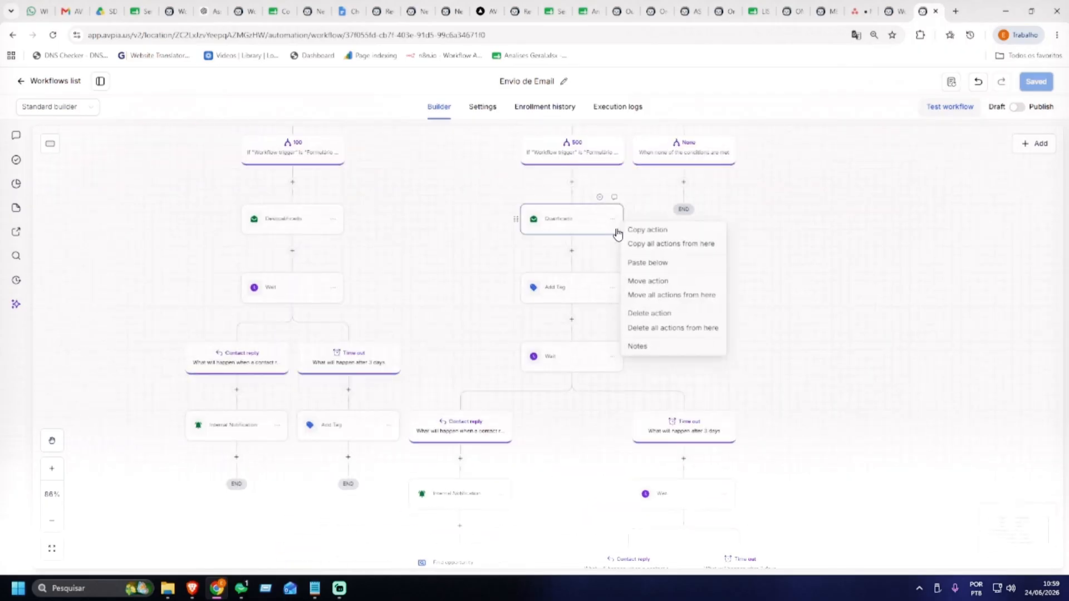
{"action": "left_click", "coordinate": [666, 231]}
{"action": "scroll", "coordinate": [749, 291], "scroll_direction": "down", "scroll_amount": 15}
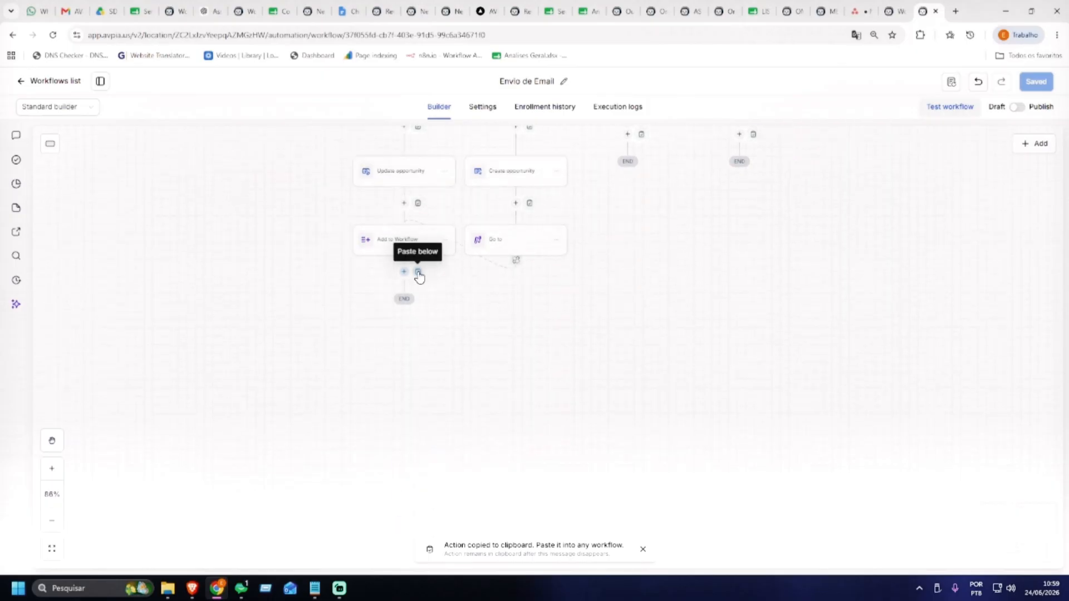
{"action": "left_click", "coordinate": [418, 272]}
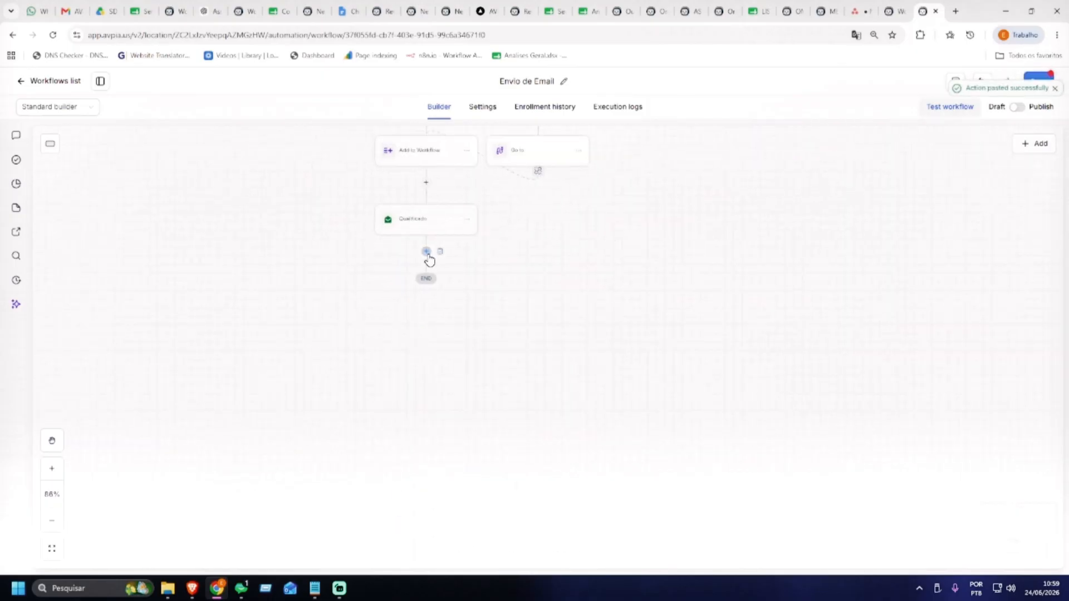
{"action": "left_click", "coordinate": [426, 252]}
{"action": "left_click_drag", "start_coordinate": [663, 286], "coordinate": [327, 368]}
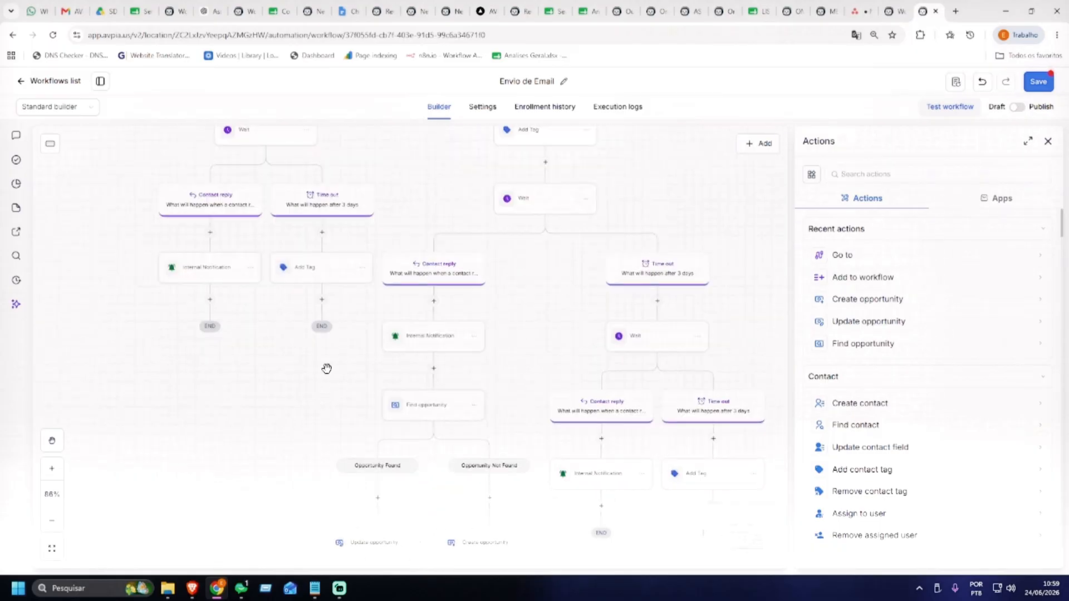
{"action": "left_click_drag", "start_coordinate": [318, 134], "coordinate": [328, 214]}
{"action": "left_click", "coordinate": [316, 210]}
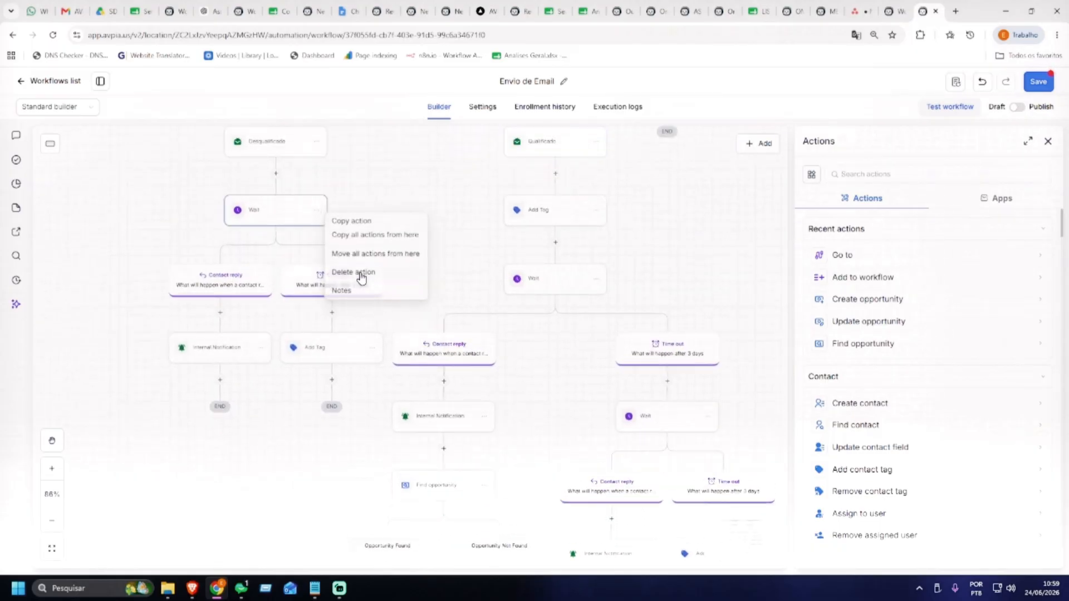
{"action": "left_click", "coordinate": [359, 222]}
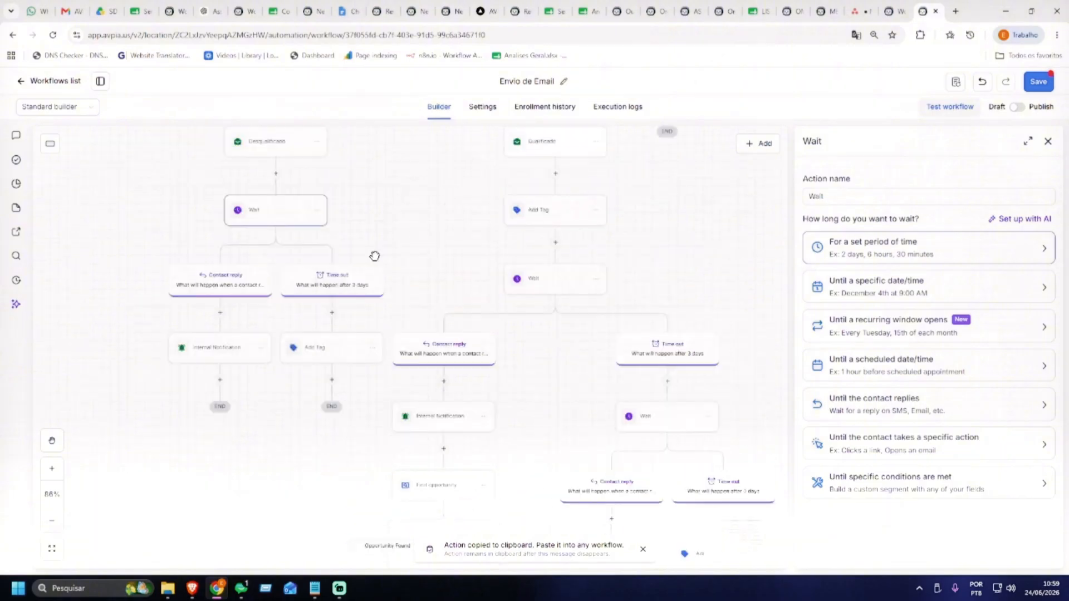
{"action": "scroll", "coordinate": [473, 293], "scroll_direction": "down", "scroll_amount": 10}
{"action": "scroll", "coordinate": [467, 309], "scroll_direction": "up", "scroll_amount": 1}
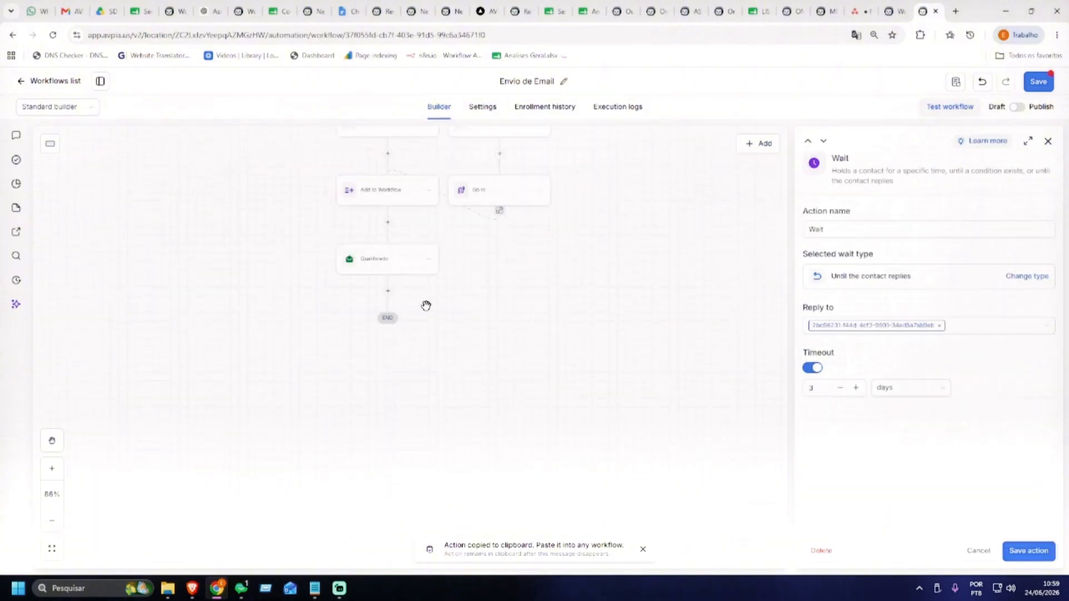
{"action": "left_click", "coordinate": [385, 290]}
{"action": "left_click_drag", "start_coordinate": [433, 297], "coordinate": [435, 299]}
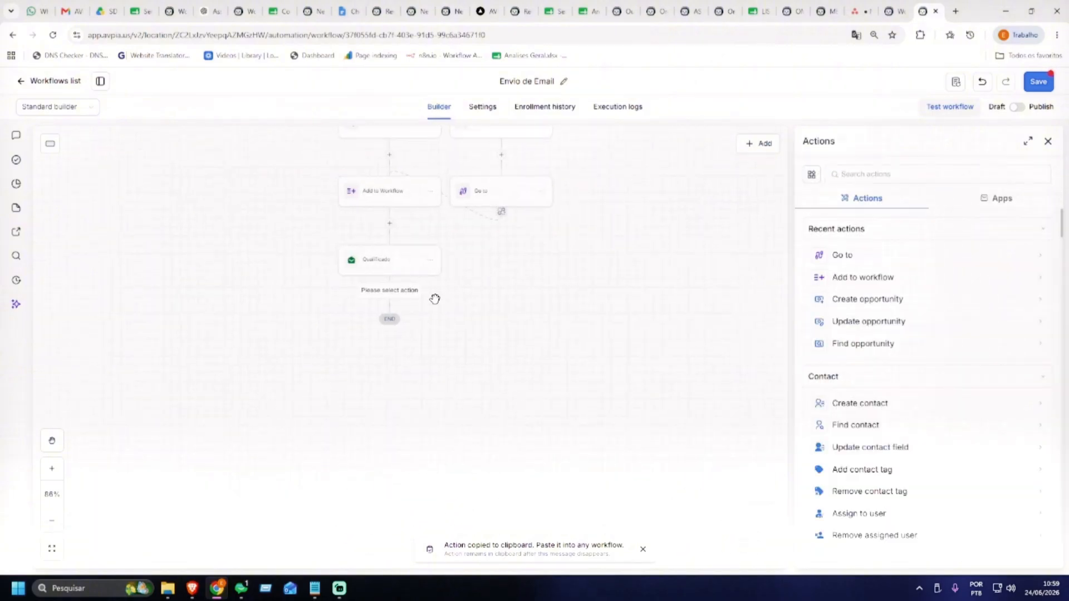
{"action": "left_click", "coordinate": [1048, 142]}
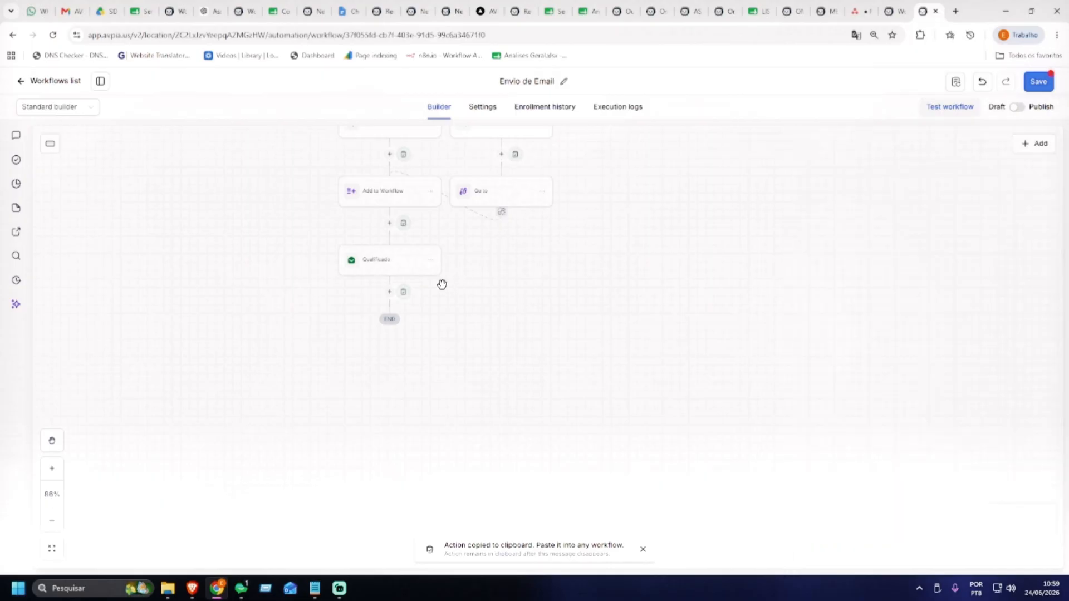
{"action": "left_click", "coordinate": [406, 295]}
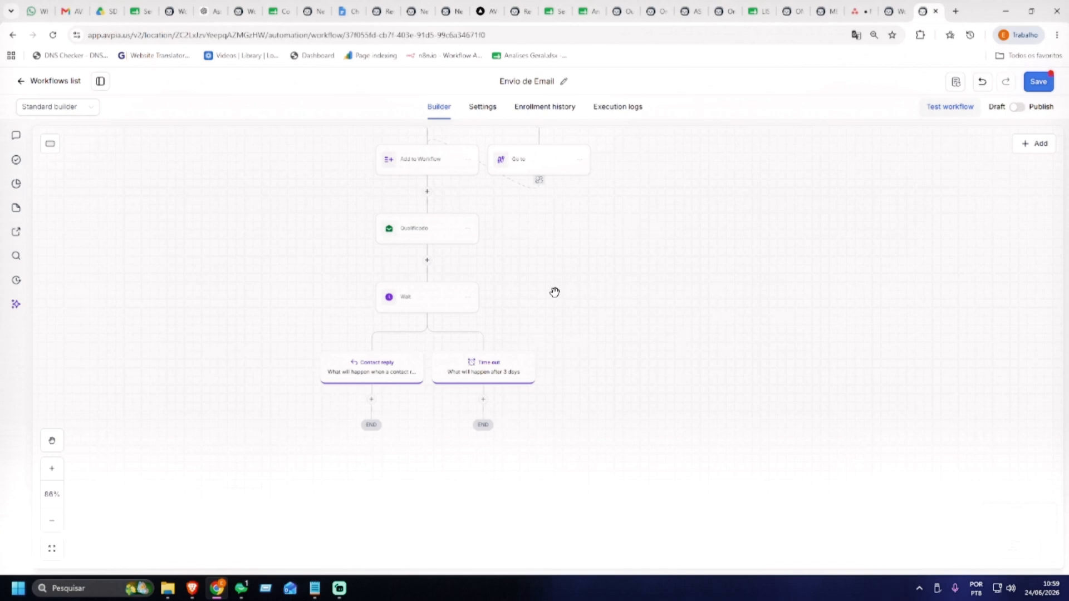
{"action": "left_click_drag", "start_coordinate": [554, 292], "coordinate": [564, 287]}
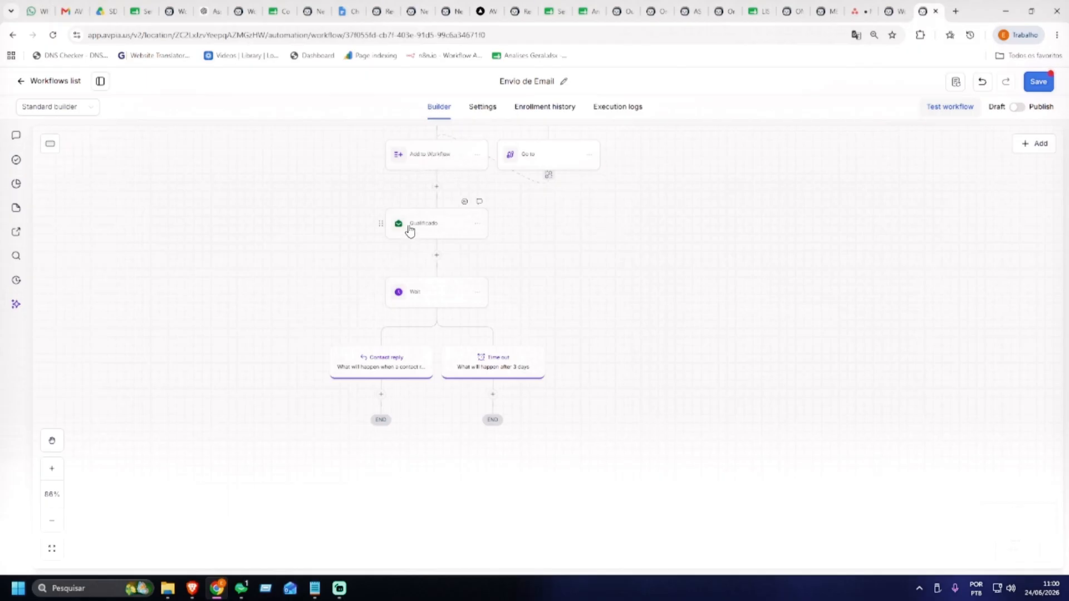
{"action": "left_click", "coordinate": [453, 230]}
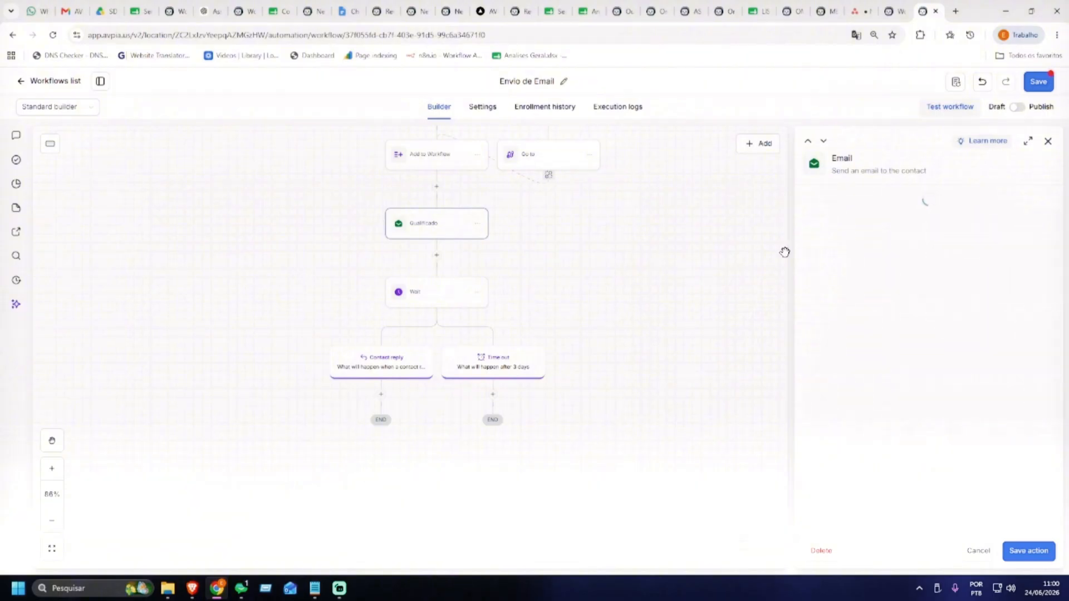
Close the Qualificado email settings and pan the canvas to review the workflow branches
{"action": "left_click", "coordinate": [1040, 143]}
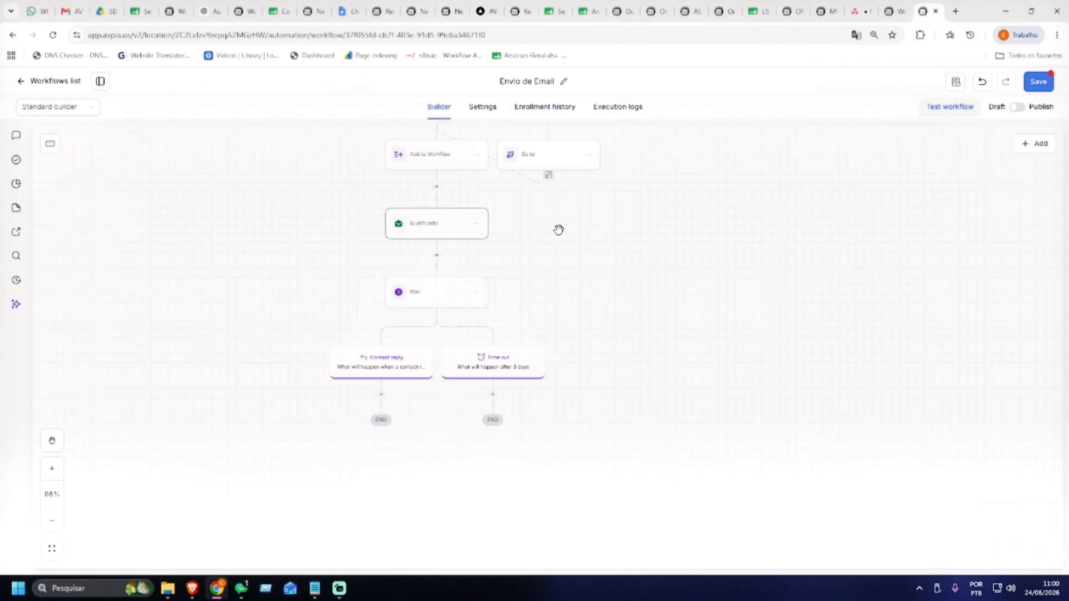
{"action": "left_click_drag", "start_coordinate": [556, 229], "coordinate": [572, 442]}
{"action": "left_click_drag", "start_coordinate": [711, 322], "coordinate": [659, 497]}
{"action": "left_click_drag", "start_coordinate": [581, 269], "coordinate": [601, 283]}
{"action": "left_click_drag", "start_coordinate": [744, 474], "coordinate": [720, 231]}
{"action": "left_click_drag", "start_coordinate": [706, 436], "coordinate": [706, 137]}
{"action": "left_click_drag", "start_coordinate": [631, 251], "coordinate": [671, 301]}
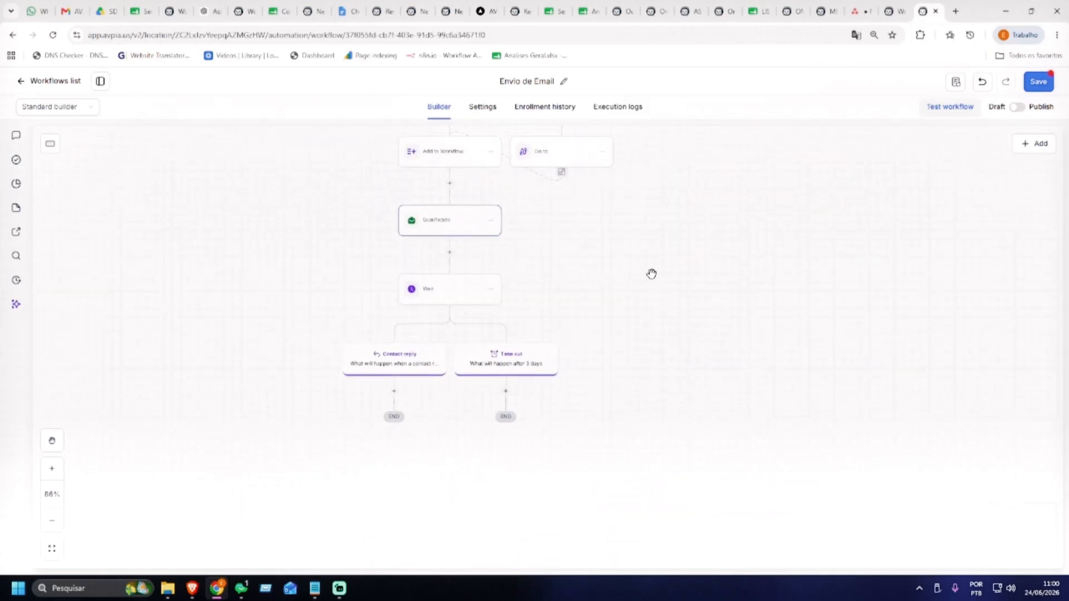
Browse the Actions list between Qualificado and Wait, then dismiss it without adding a step
{"action": "left_click", "coordinate": [450, 253]}
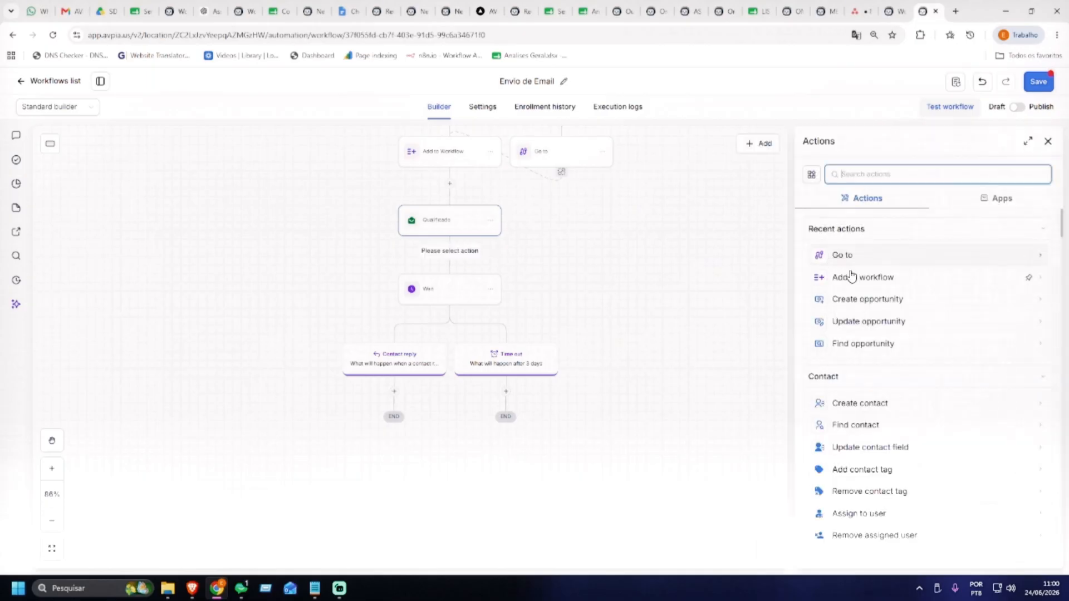
{"action": "scroll", "coordinate": [857, 276], "scroll_direction": "down", "scroll_amount": 5}
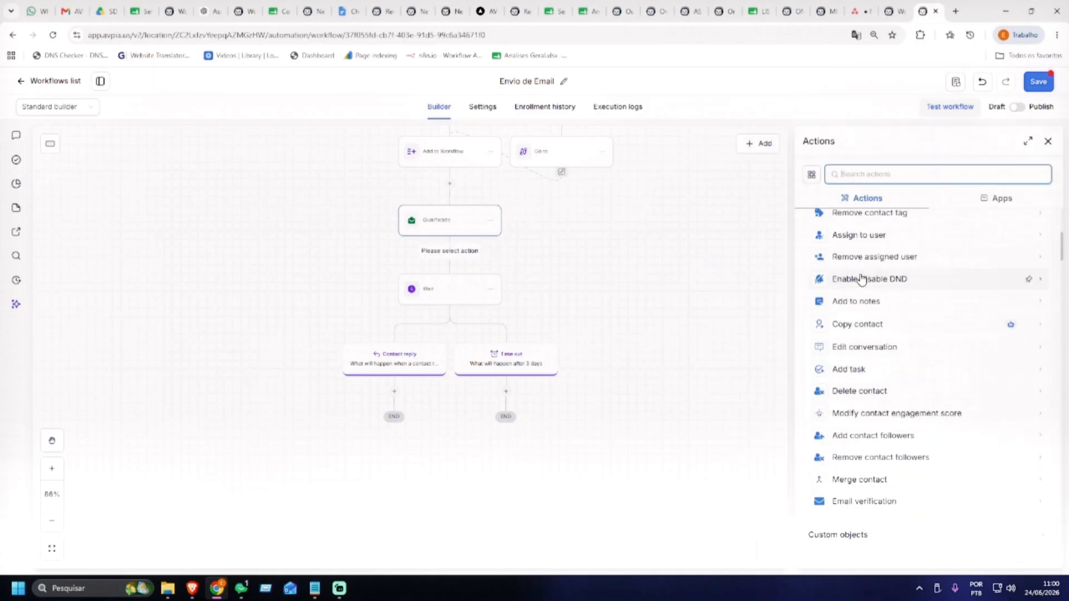
{"action": "left_click", "coordinate": [696, 265]}
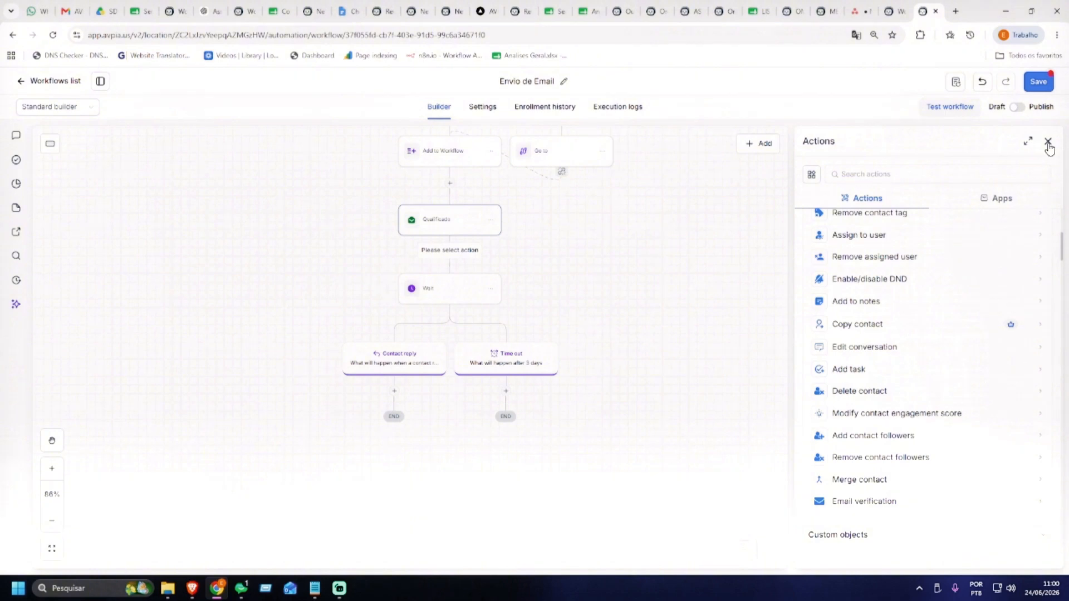
{"action": "left_click", "coordinate": [1048, 143]}
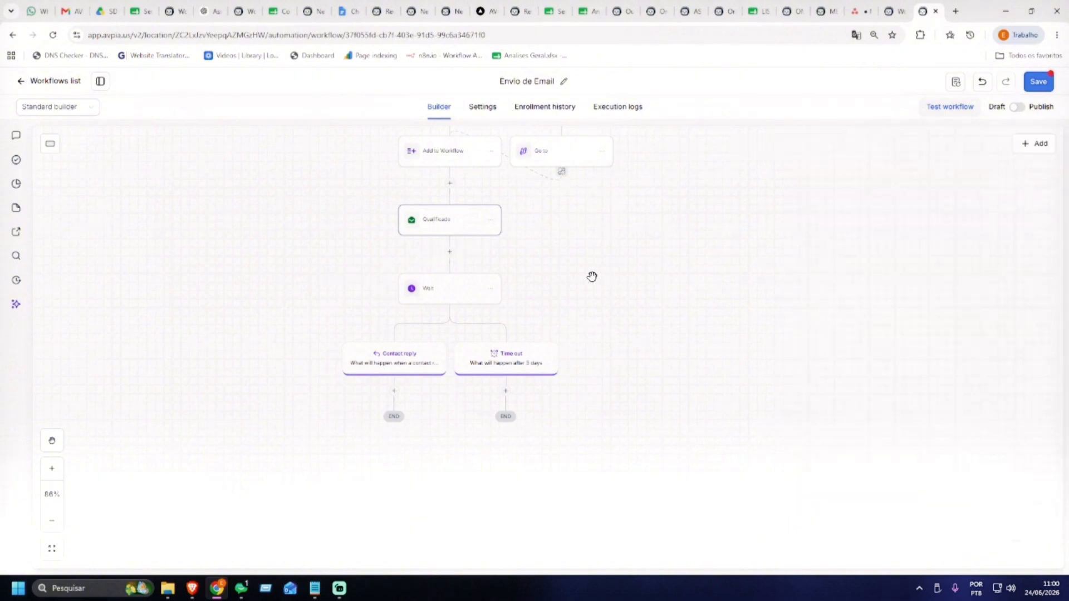
{"action": "mouse_move", "coordinate": [593, 278]}
{"action": "left_mouse_down"}
{"action": "mouse_move", "coordinate": [597, 245]}
{"action": "mouse_move", "coordinate": [589, 289]}
{"action": "left_mouse_up"}
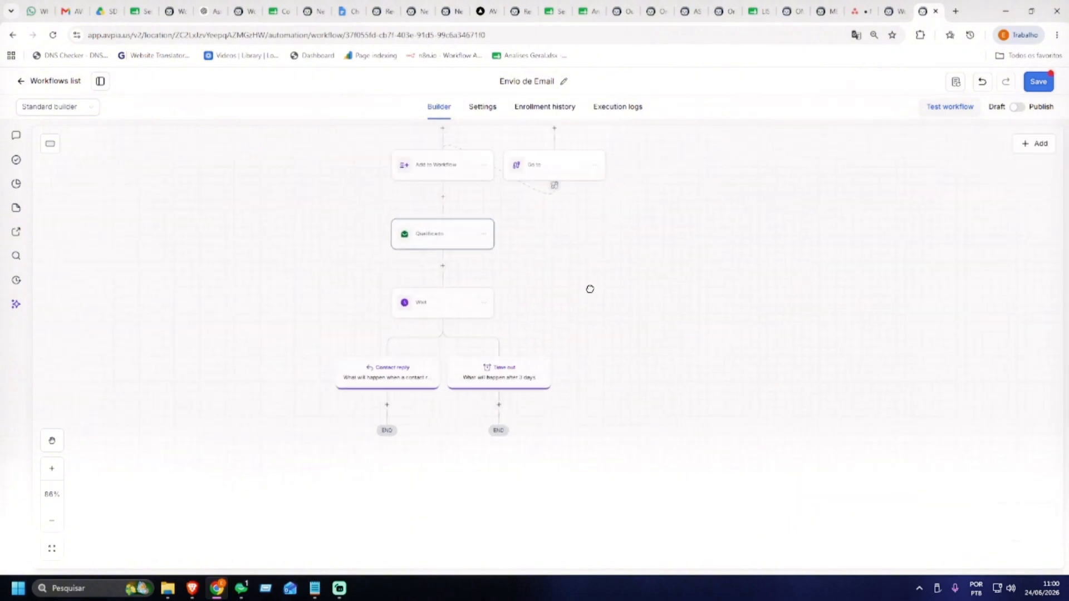
Under Contact reply, add an Update conversation AI bot and status step assigning the available bot as Active
{"action": "scroll", "coordinate": [573, 244], "scroll_direction": "down", "scroll_amount": 2}
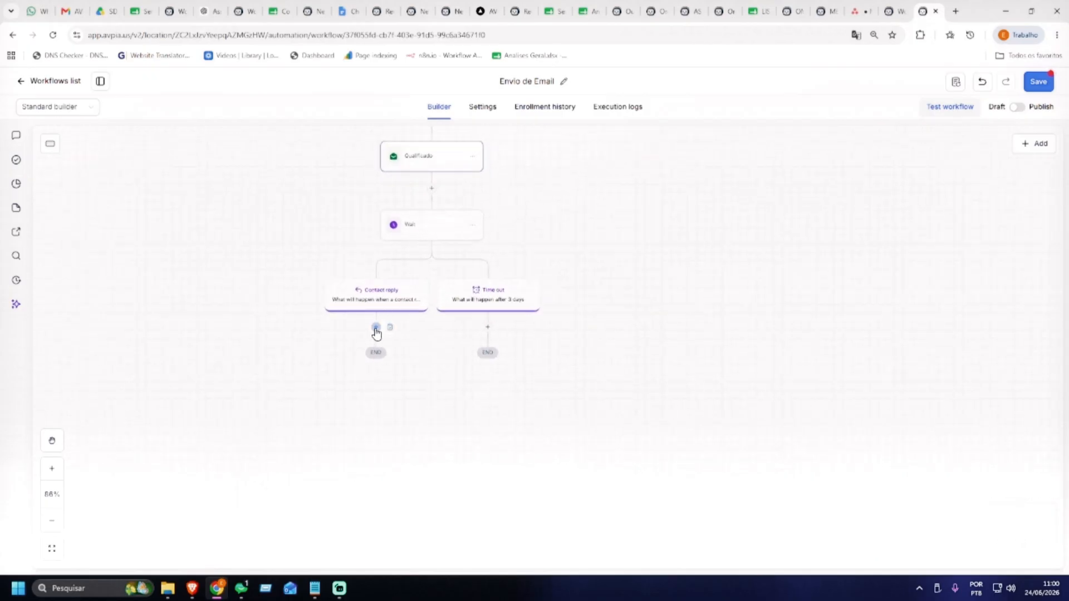
{"action": "left_click", "coordinate": [376, 328]}
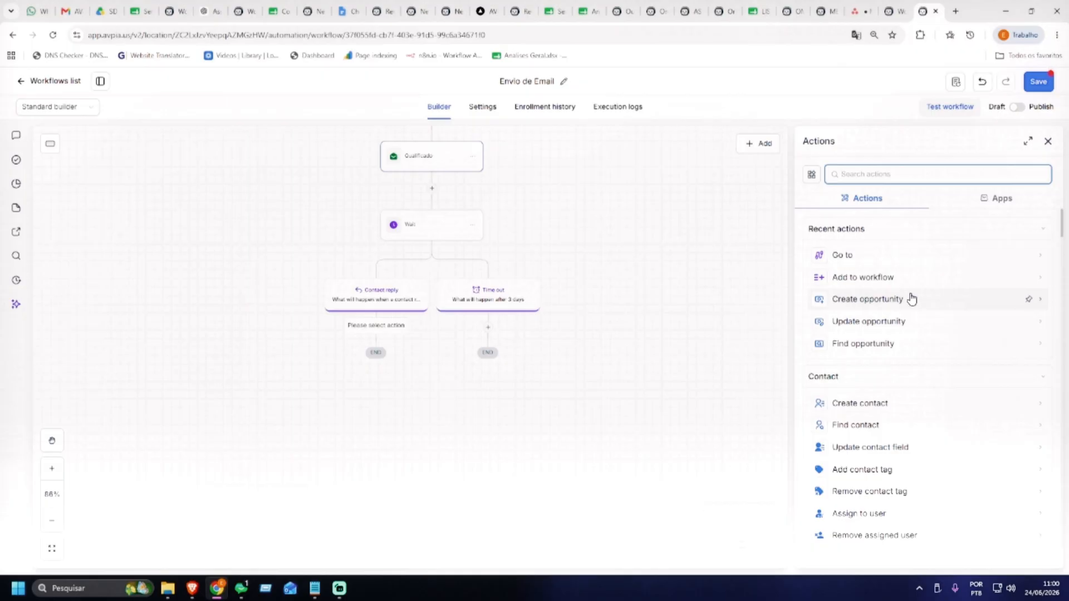
{"action": "type", "text": "ai"}
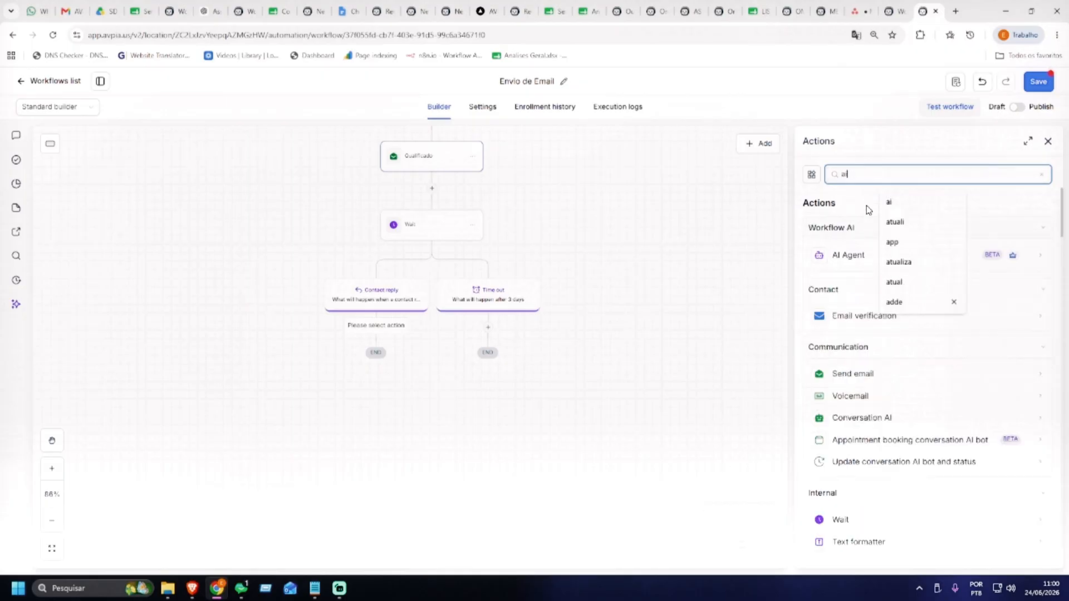
{"action": "left_click", "coordinate": [867, 205]}
{"action": "scroll", "coordinate": [919, 333], "scroll_direction": "down", "scroll_amount": 2}
{"action": "scroll", "coordinate": [919, 333], "scroll_direction": "down", "scroll_amount": 1}
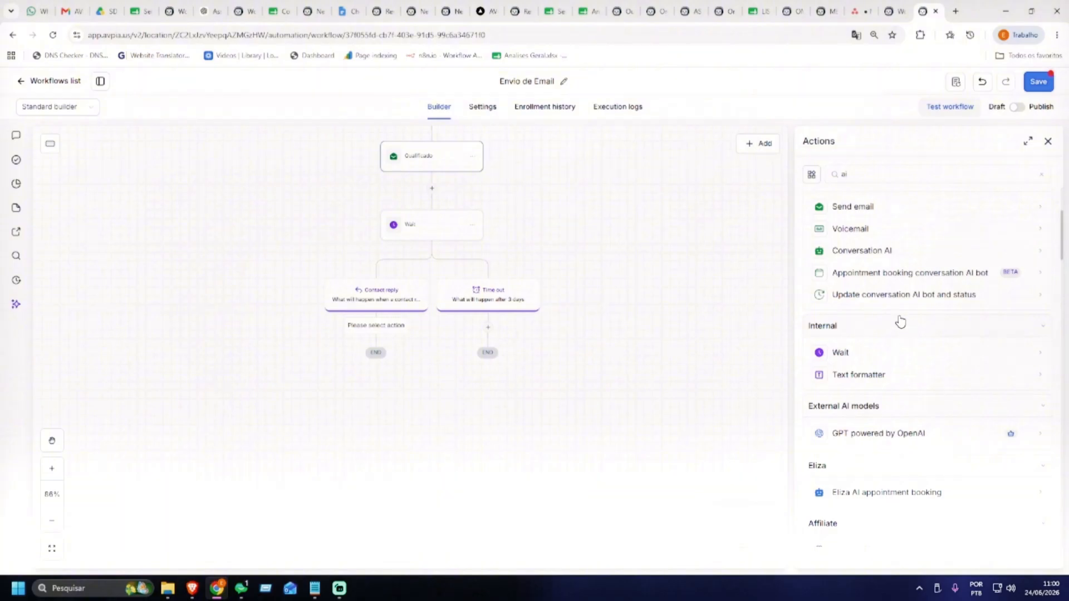
{"action": "scroll", "coordinate": [861, 300], "scroll_direction": "up", "scroll_amount": 1}
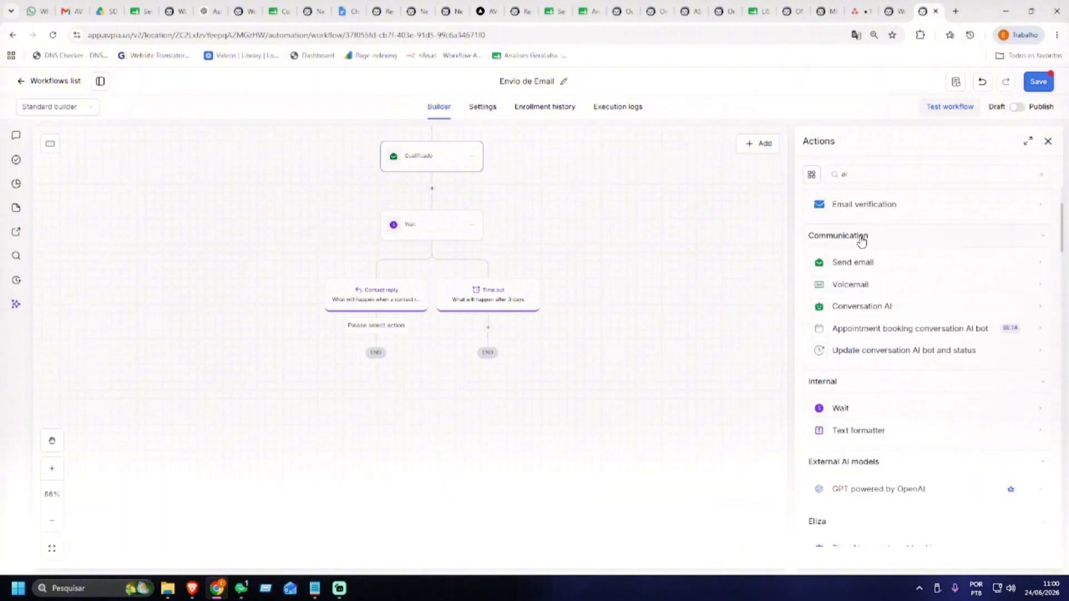
{"action": "left_click", "coordinate": [920, 352]}
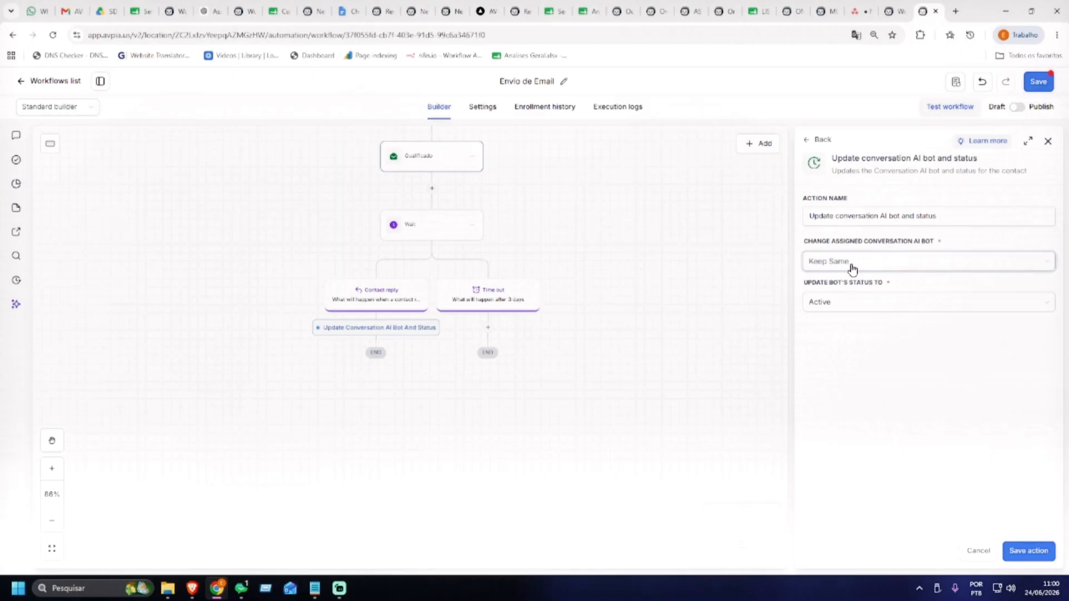
{"action": "left_click", "coordinate": [862, 264]}
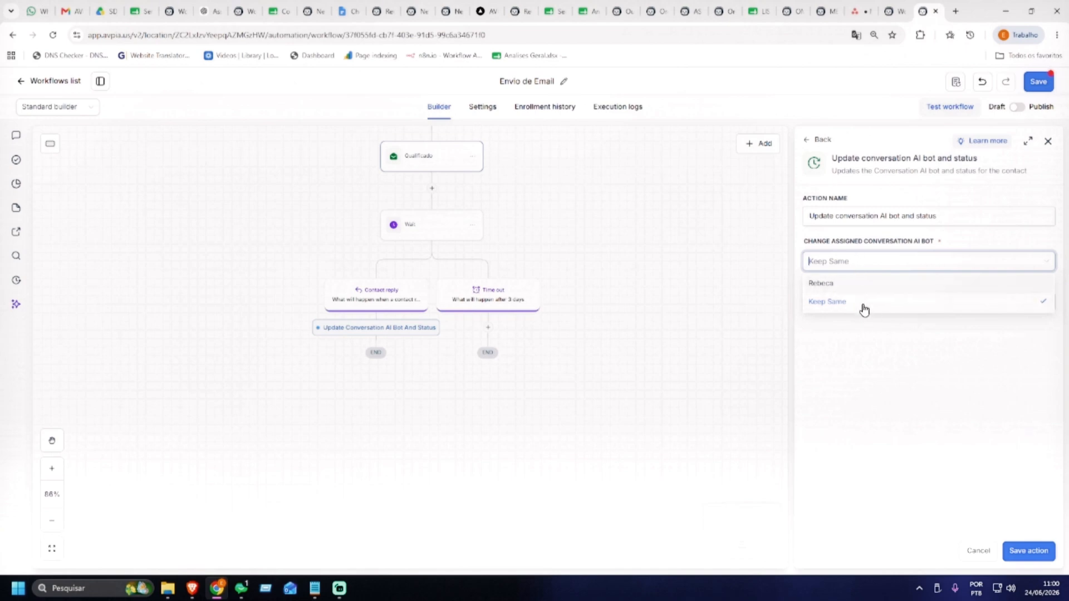
{"action": "left_click", "coordinate": [843, 283]}
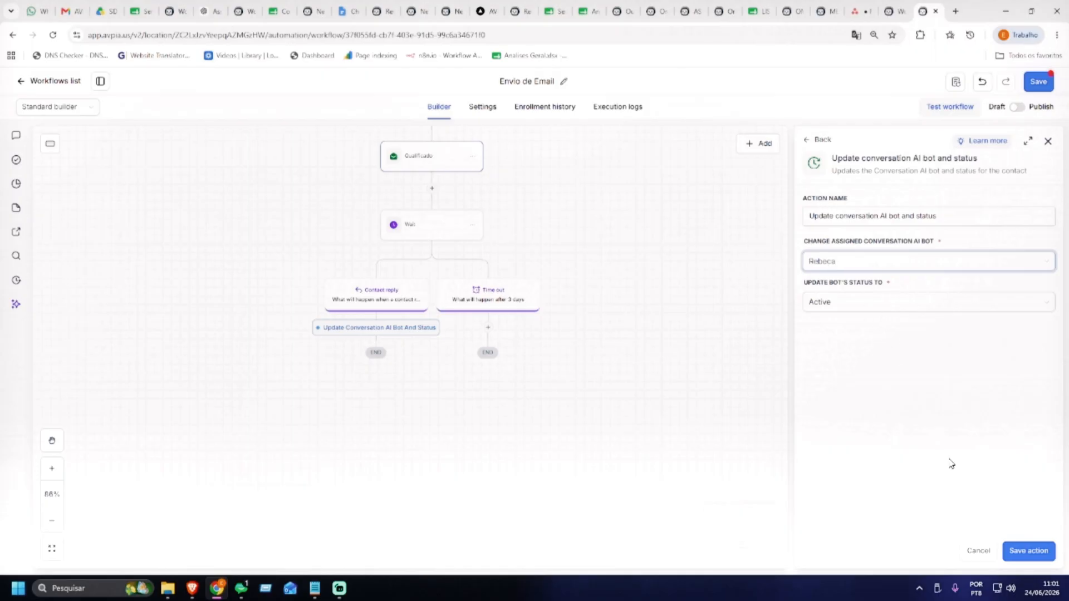
{"action": "left_click", "coordinate": [1028, 551]}
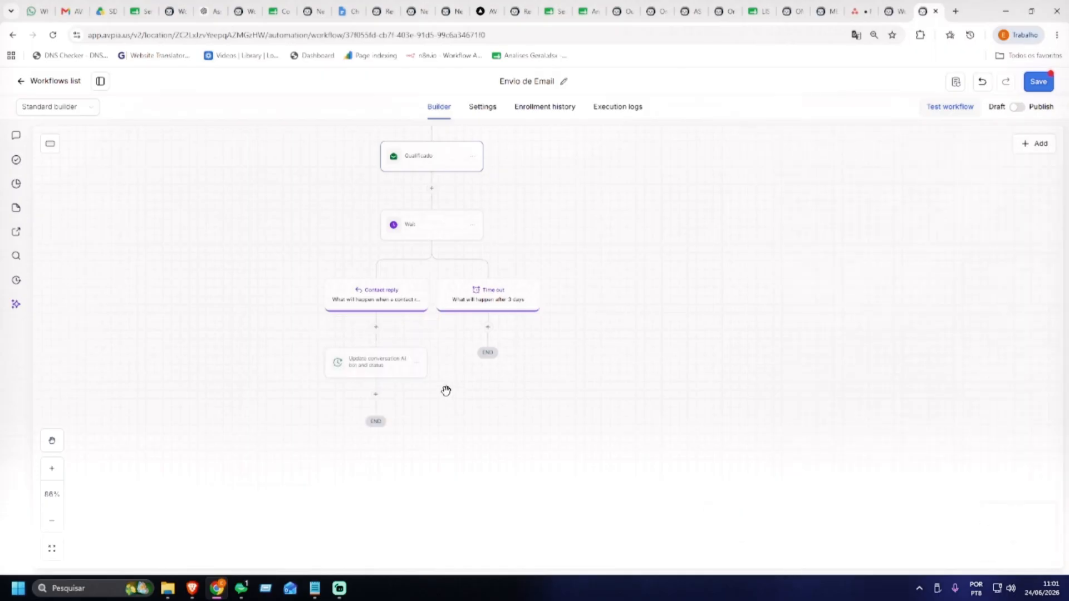
Copy an Internal Notification step and paste it right after the Update conversation AI bot step
{"action": "scroll", "coordinate": [529, 301], "scroll_direction": "down", "scroll_amount": 1}
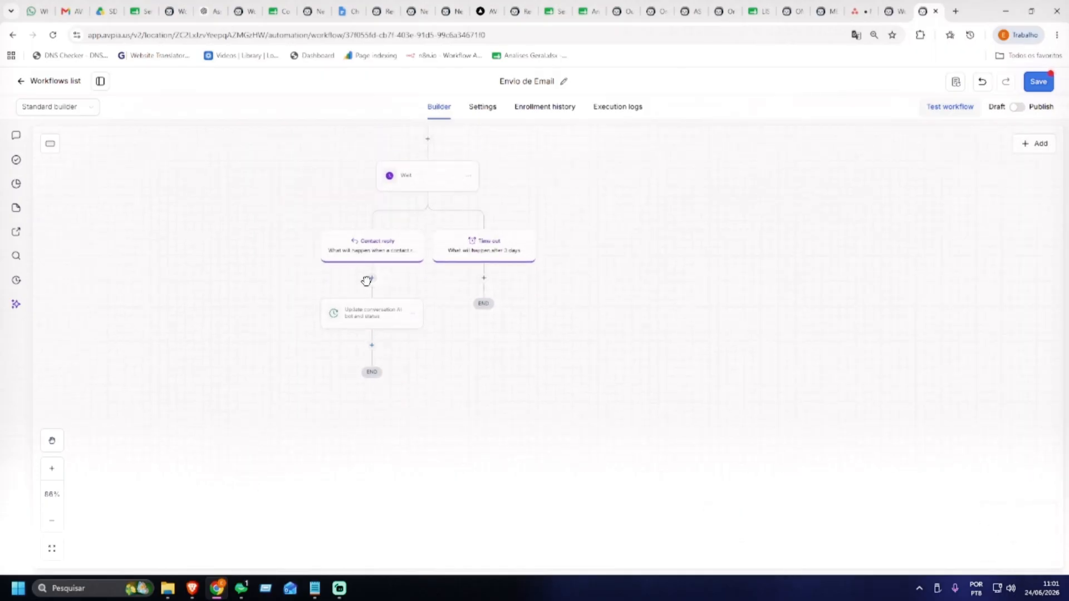
{"action": "scroll", "coordinate": [371, 328], "scroll_direction": "up", "scroll_amount": 5}
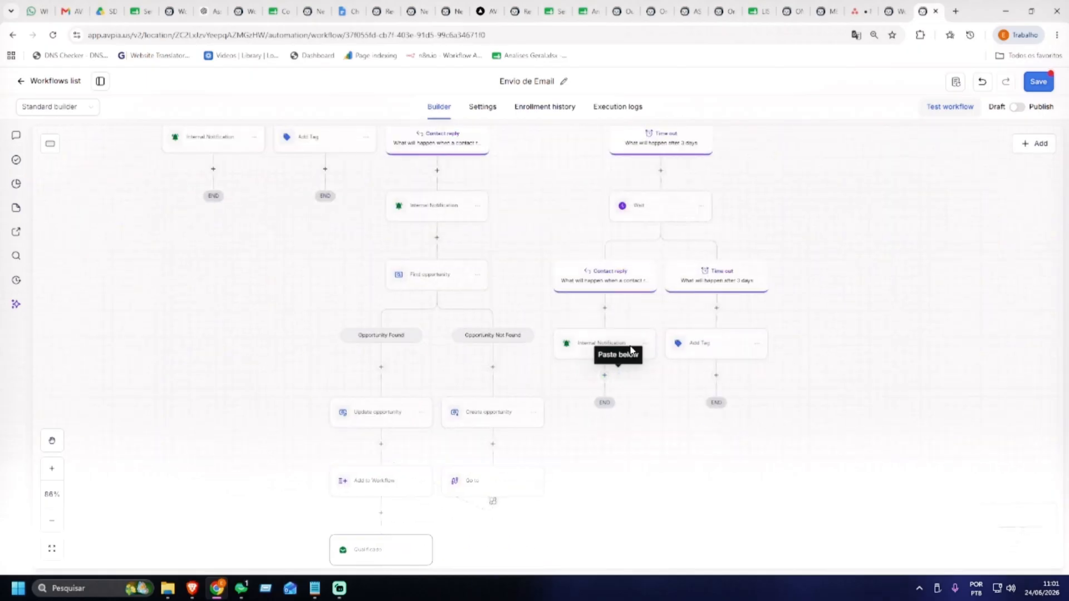
{"action": "left_click", "coordinate": [646, 346]}
{"action": "left_click", "coordinate": [691, 356]}
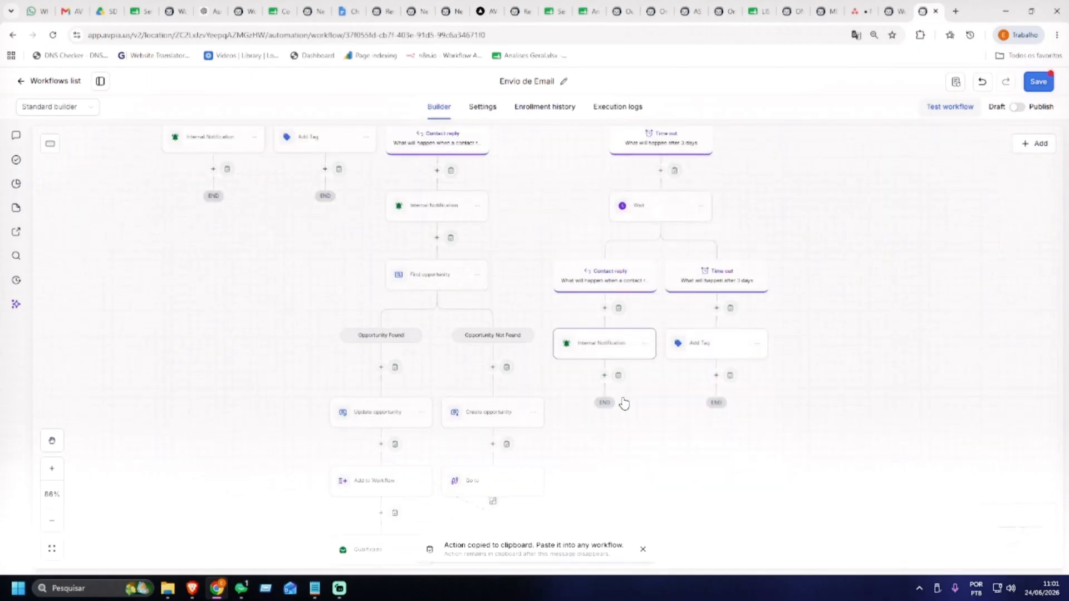
{"action": "scroll", "coordinate": [526, 378], "scroll_direction": "down", "scroll_amount": 6}
{"action": "scroll", "coordinate": [526, 377], "scroll_direction": "down", "scroll_amount": 2}
{"action": "left_click", "coordinate": [339, 397]}
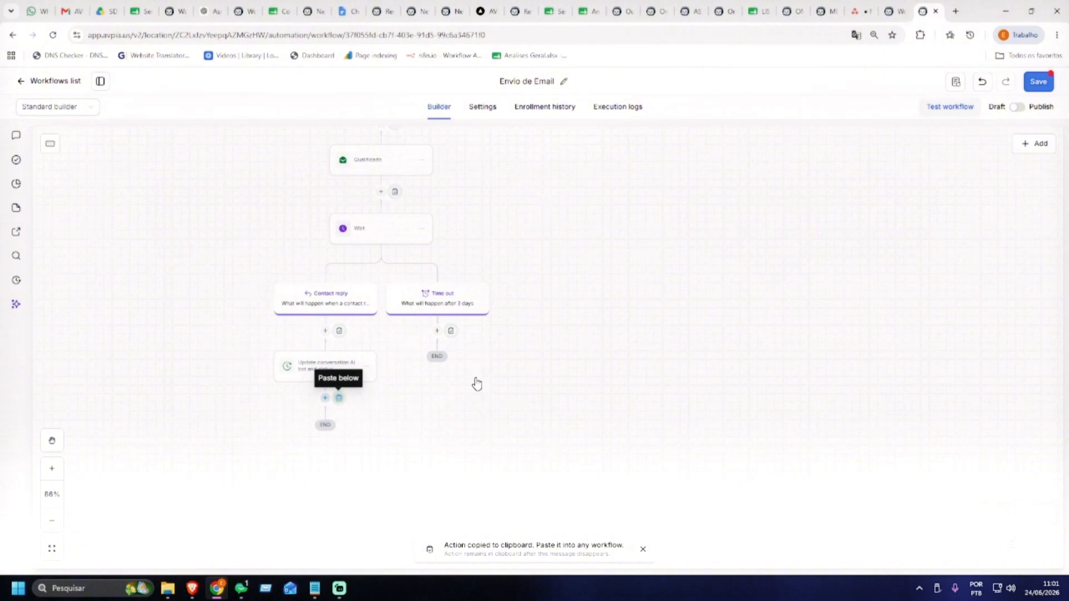
{"action": "scroll", "coordinate": [527, 341], "scroll_direction": "down", "scroll_amount": 1}
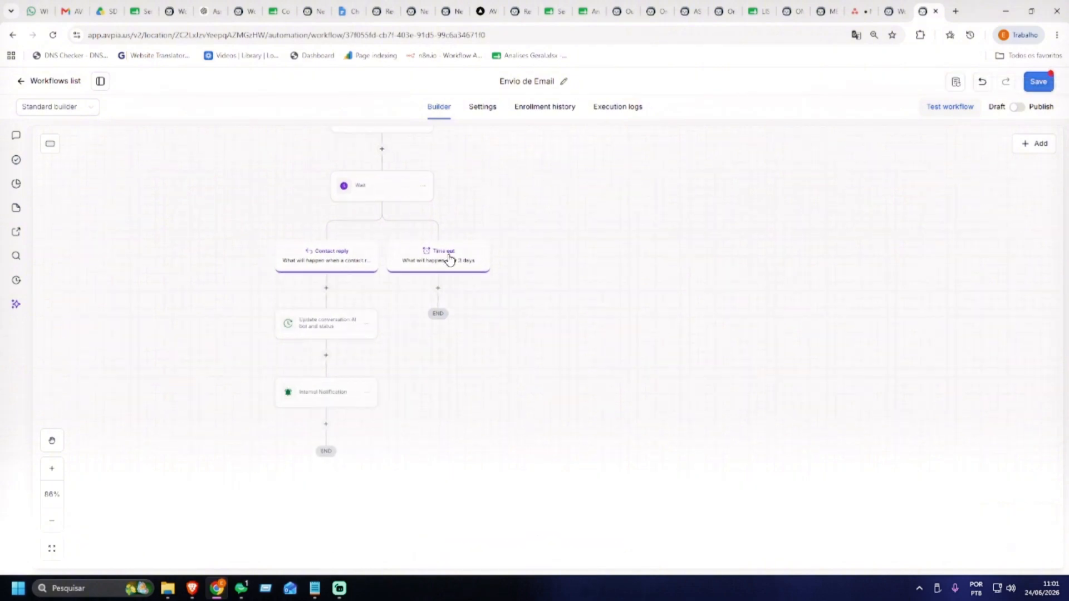
{"action": "scroll", "coordinate": [546, 240], "scroll_direction": "up", "scroll_amount": 2}
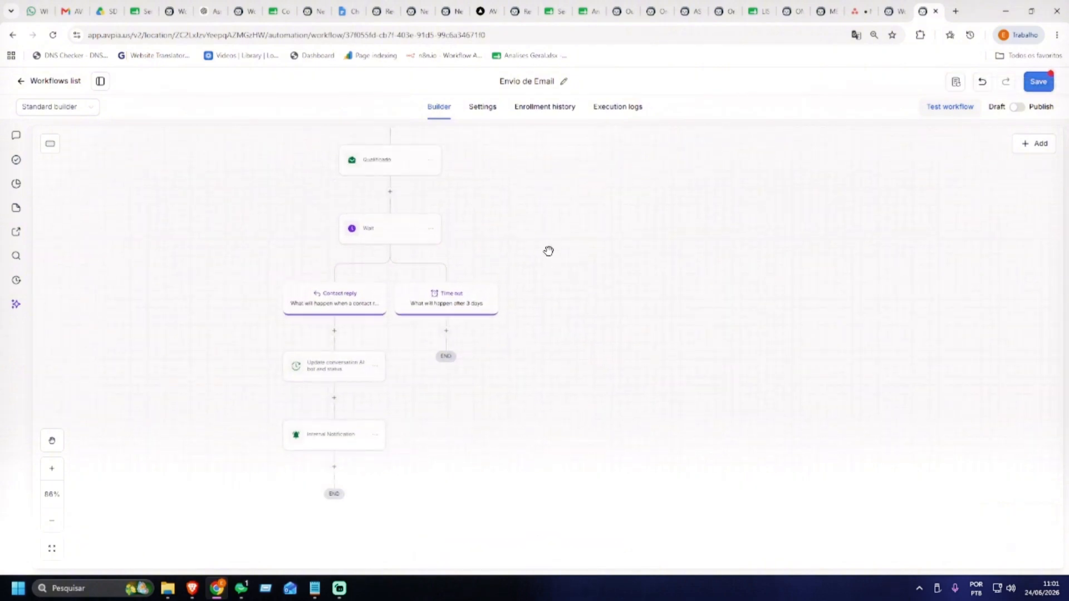
{"action": "left_click_drag", "start_coordinate": [490, 258], "coordinate": [488, 250]}
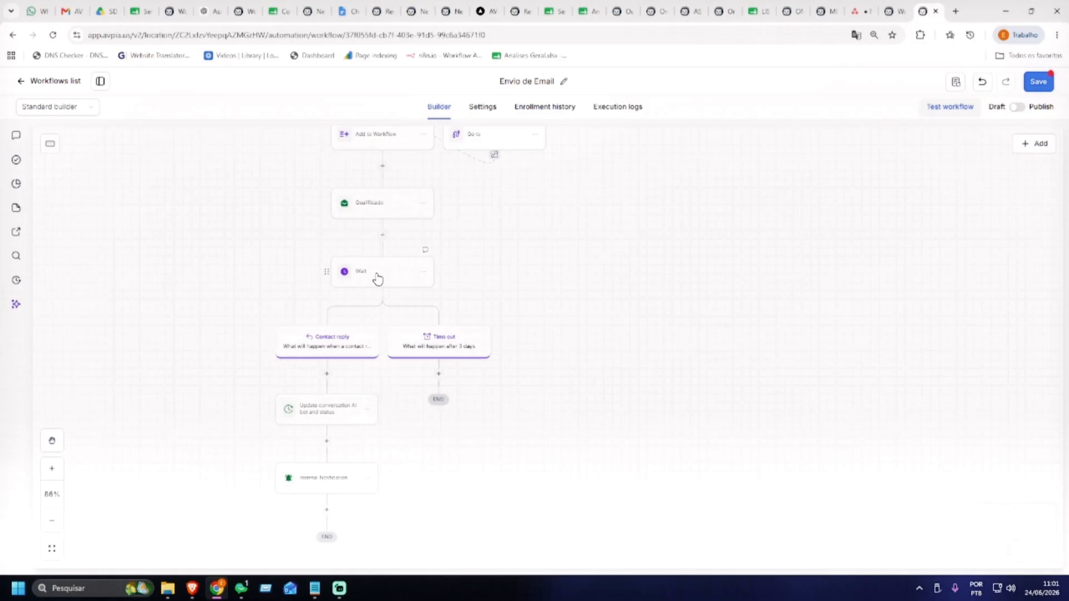
Copy Qualificado with all following steps and paste them under the Time out branch
{"action": "left_click", "coordinate": [424, 203]}
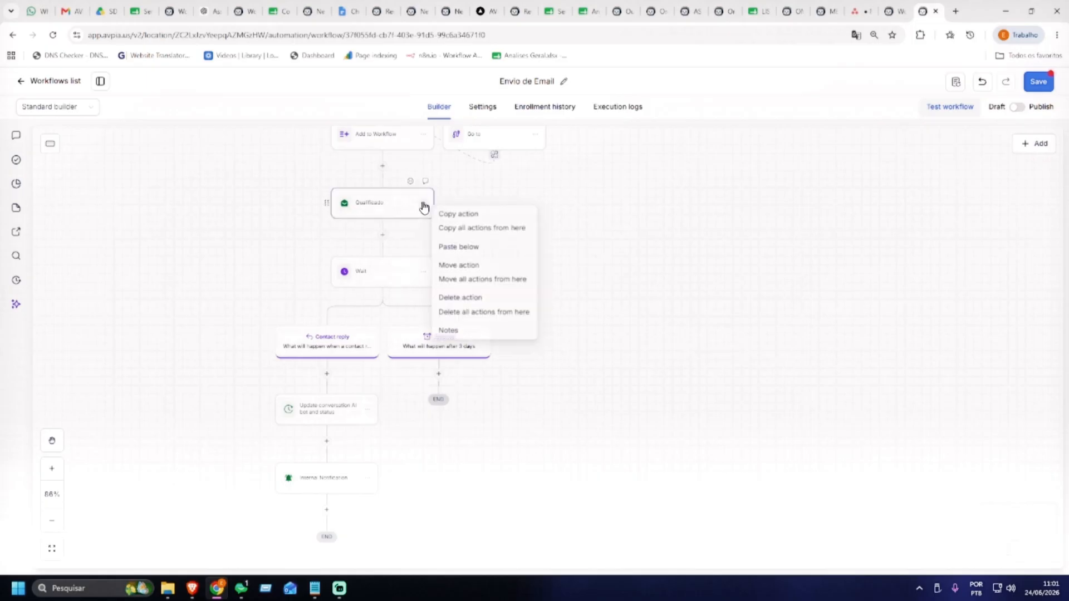
{"action": "left_click", "coordinate": [490, 230]}
{"action": "left_click_drag", "start_coordinate": [623, 389], "coordinate": [602, 181]}
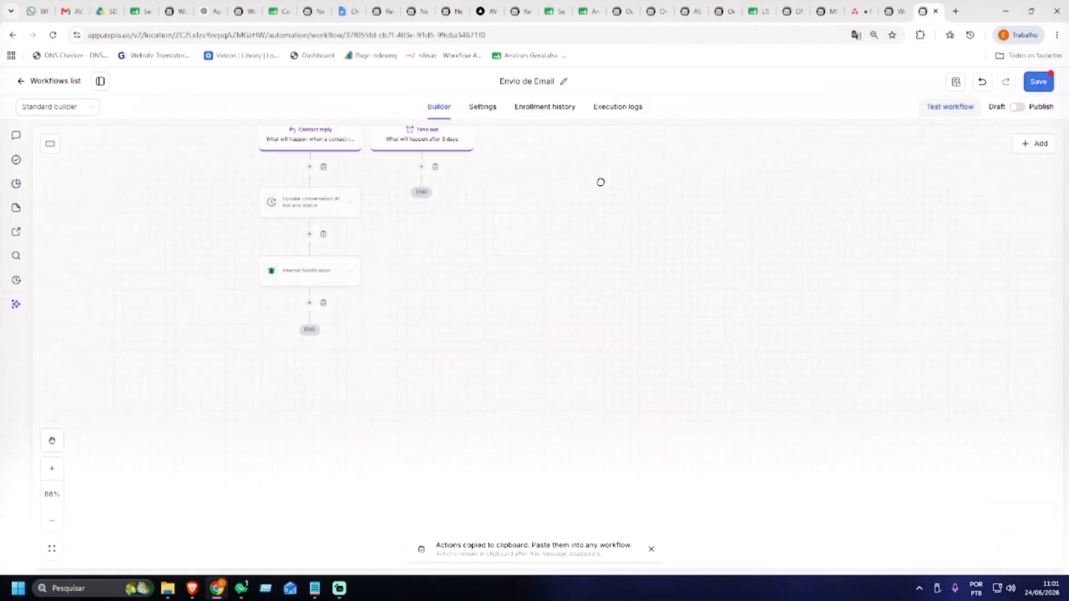
{"action": "left_click_drag", "start_coordinate": [620, 335], "coordinate": [590, 225]}
{"action": "left_click", "coordinate": [480, 251]}
{"action": "left_click_drag", "start_coordinate": [629, 394], "coordinate": [597, 282]}
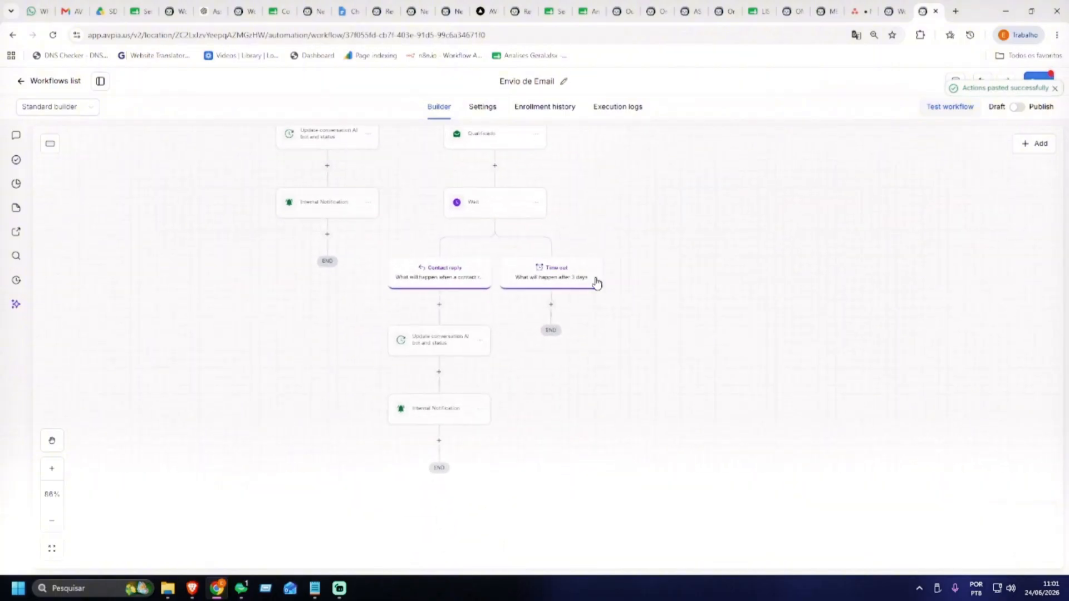
Pan the canvas to show the deepest Contact reply and Time out branches ending in END
{"action": "left_click", "coordinate": [564, 304]}
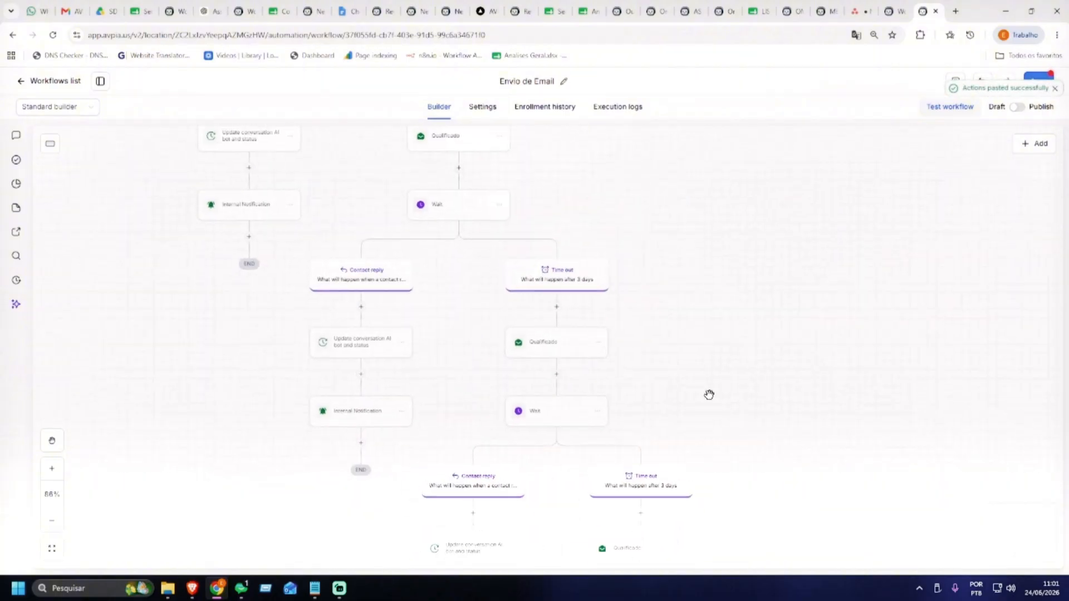
{"action": "scroll", "coordinate": [699, 341], "scroll_direction": "down", "scroll_amount": 4}
{"action": "scroll", "coordinate": [587, 325], "scroll_direction": "up", "scroll_amount": 2}
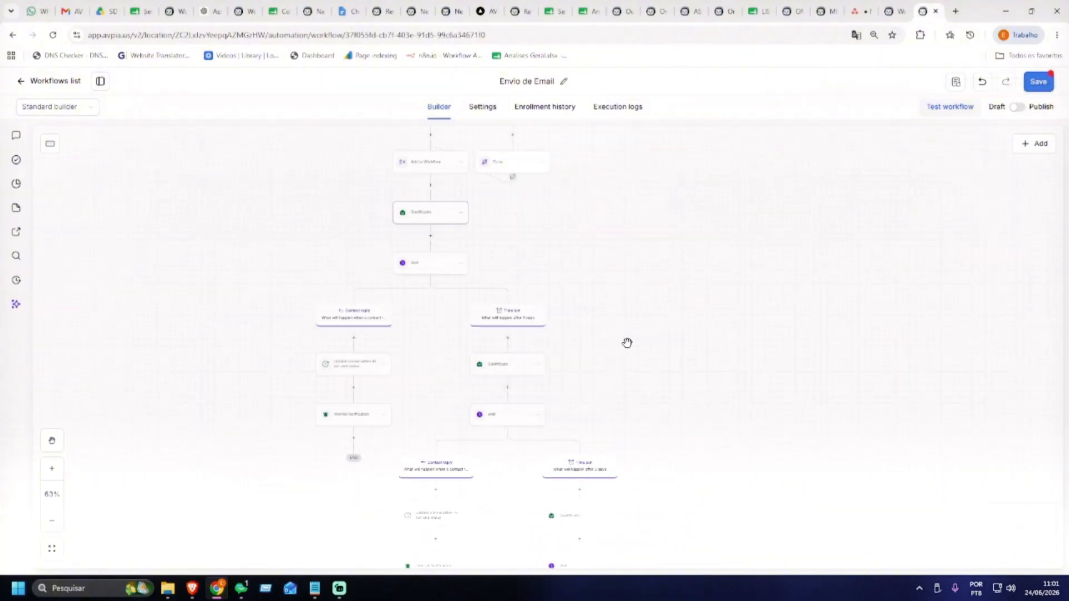
{"action": "left_click_drag", "start_coordinate": [609, 382], "coordinate": [565, 276]}
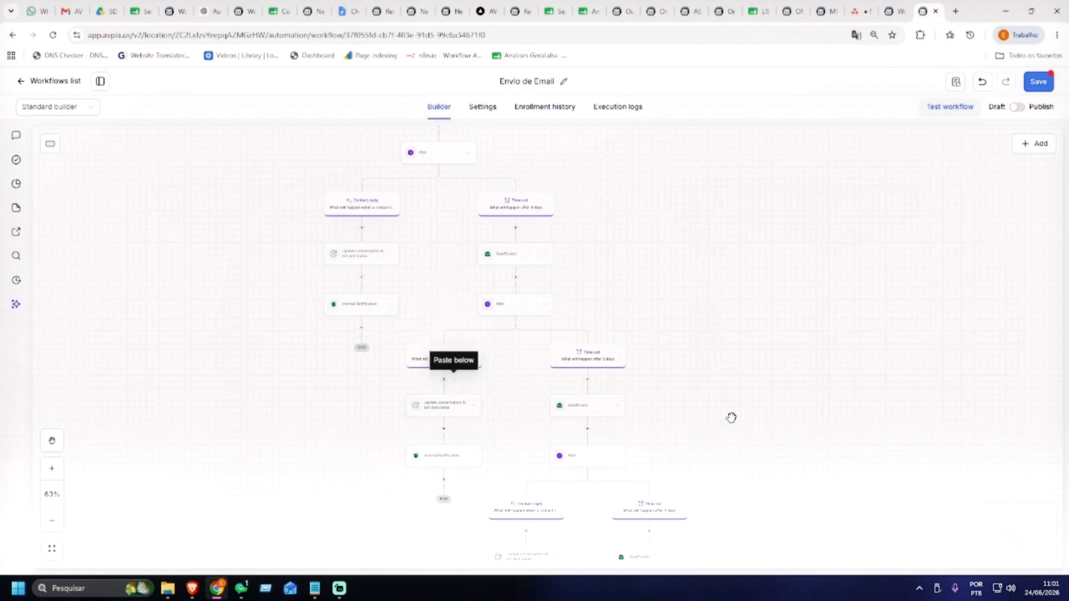
{"action": "left_click_drag", "start_coordinate": [732, 418], "coordinate": [717, 257]}
{"action": "left_click_drag", "start_coordinate": [769, 406], "coordinate": [736, 274]}
{"action": "left_click_drag", "start_coordinate": [745, 343], "coordinate": [740, 287]}
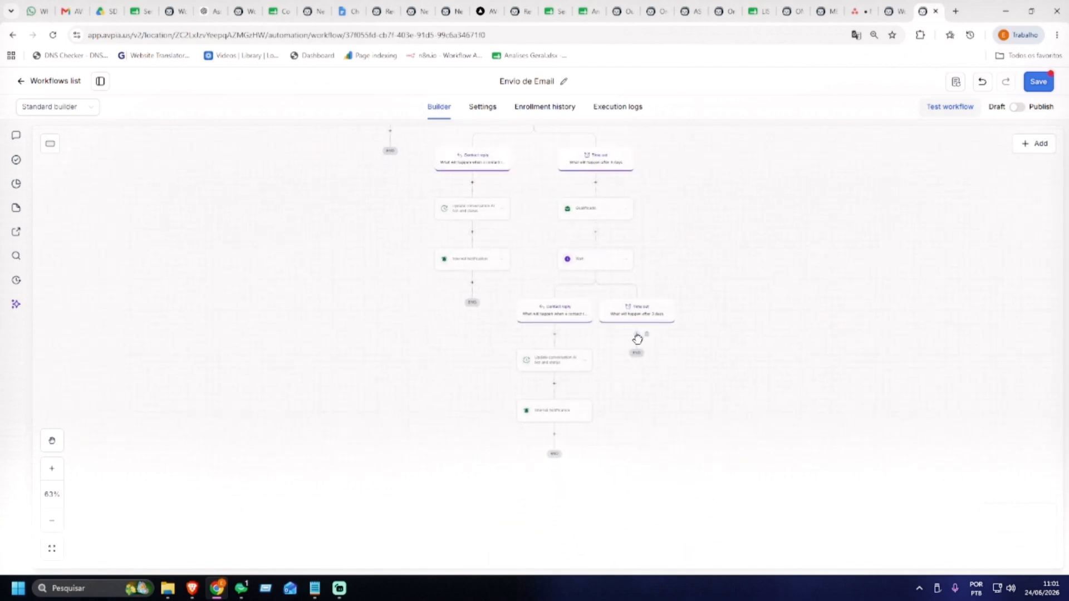
{"action": "left_click_drag", "start_coordinate": [666, 274], "coordinate": [616, 357]}
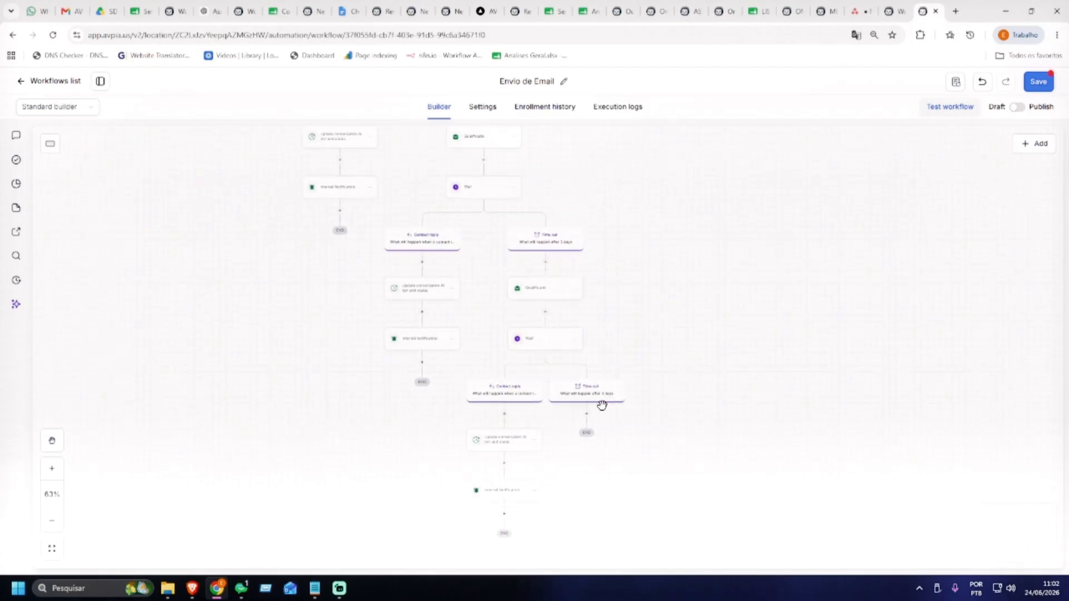
Copy the Add Tag step and paste it before END under the deepest 3-day Time out branch
{"action": "scroll", "coordinate": [609, 400], "scroll_direction": "up", "scroll_amount": 10}
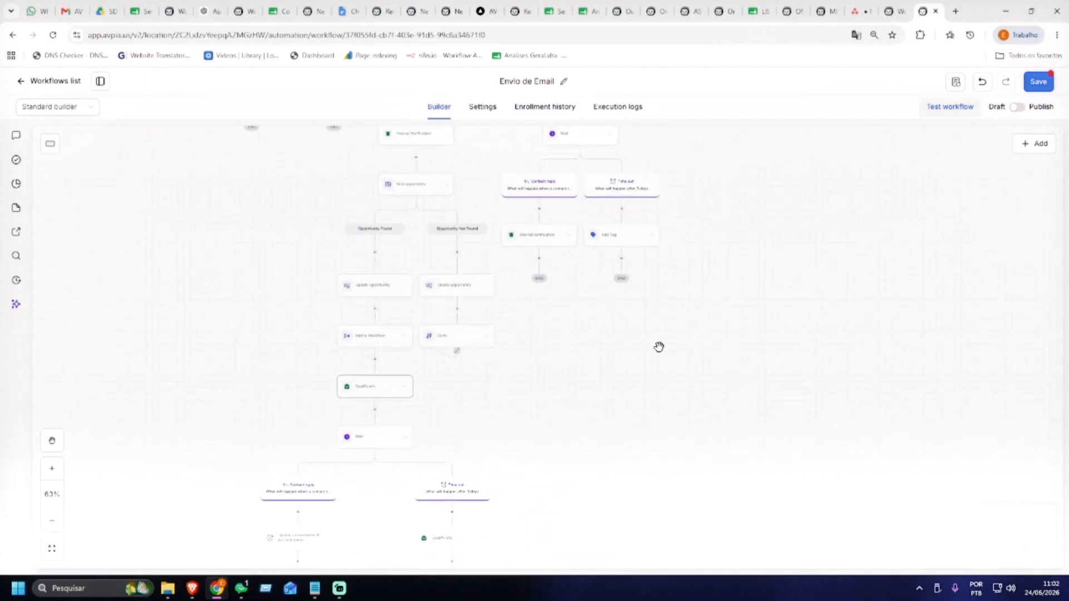
{"action": "scroll", "coordinate": [661, 317], "scroll_direction": "up", "scroll_amount": 1}
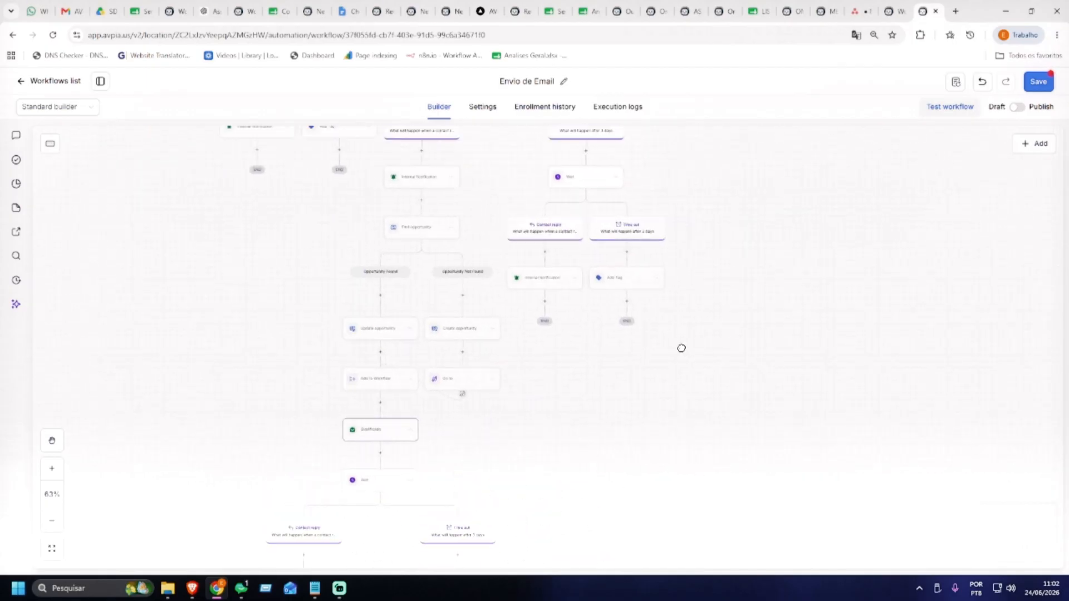
{"action": "left_click", "coordinate": [657, 279]}
{"action": "left_click", "coordinate": [694, 290]}
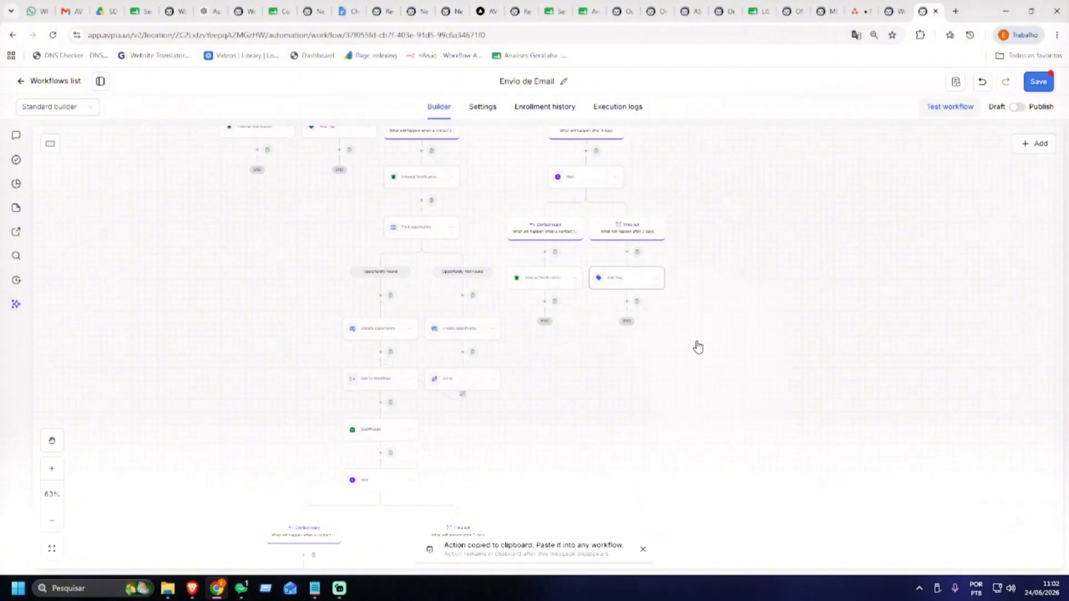
{"action": "scroll", "coordinate": [714, 230], "scroll_direction": "down", "scroll_amount": 5}
{"action": "scroll", "coordinate": [714, 230], "scroll_direction": "down", "scroll_amount": 6}
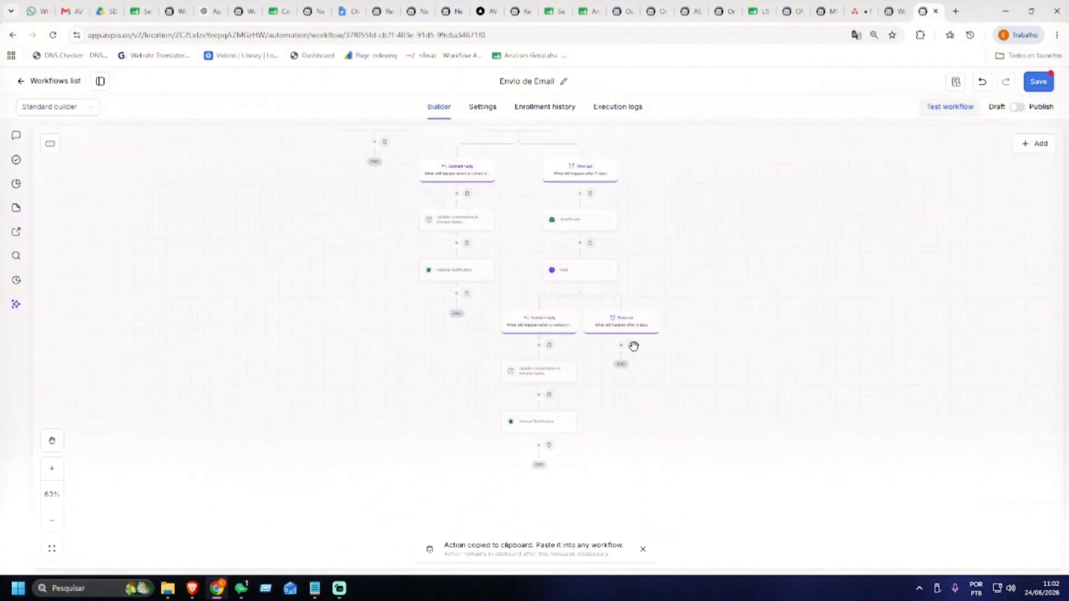
{"action": "left_click", "coordinate": [631, 349]}
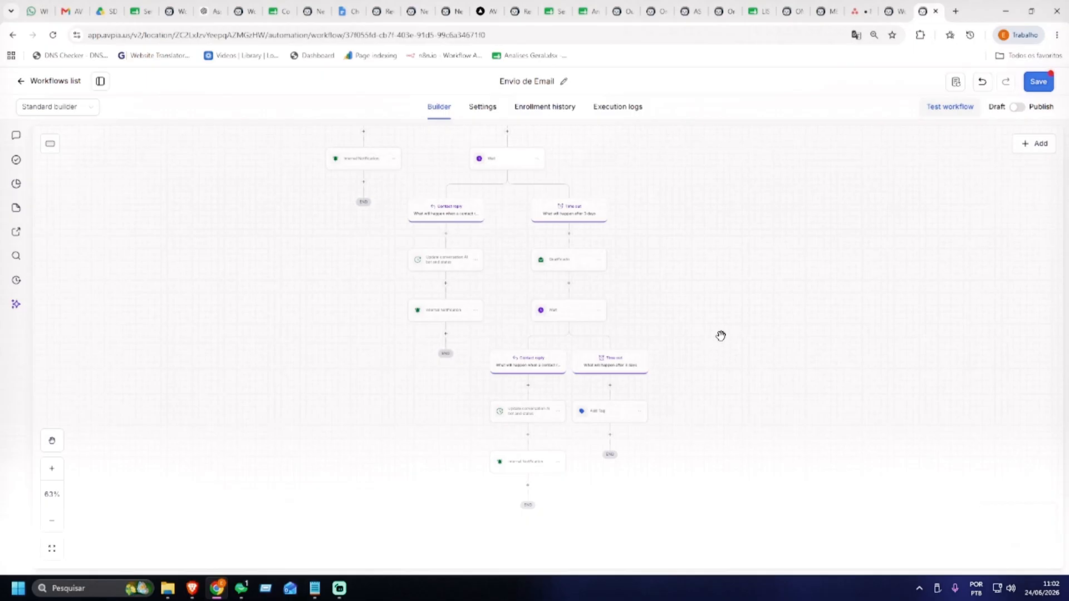
{"action": "scroll", "coordinate": [704, 287], "scroll_direction": "down", "scroll_amount": 3}
{"action": "left_click_drag", "start_coordinate": [707, 294], "coordinate": [754, 460]}
{"action": "left_click_drag", "start_coordinate": [747, 421], "coordinate": [749, 310]}
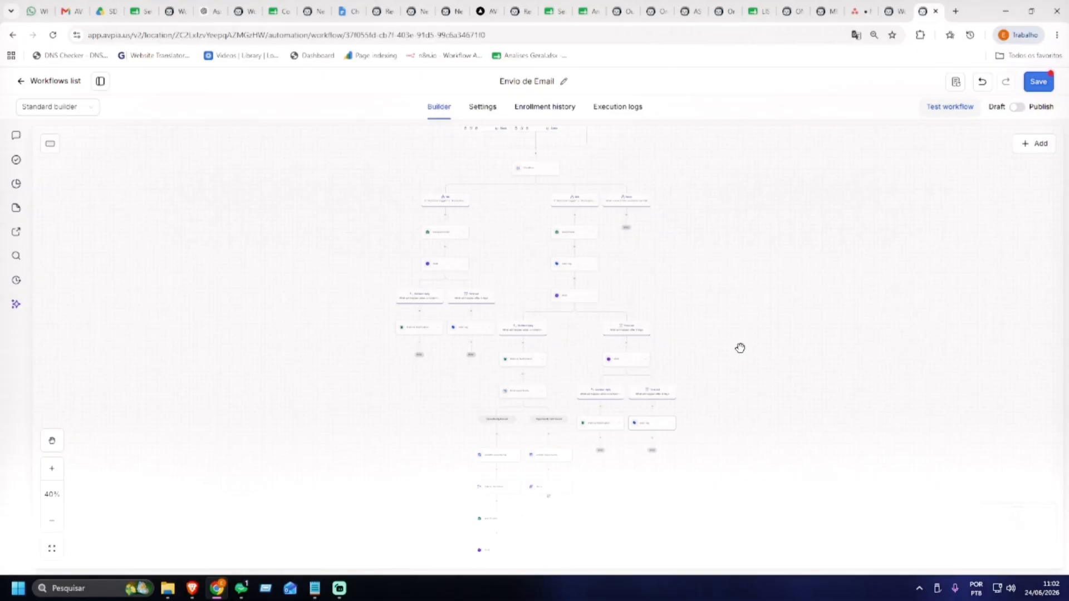
Scroll through the lower branches of the Envio de Email workflow to check their steps
{"action": "left_click_drag", "start_coordinate": [734, 299], "coordinate": [743, 360]}
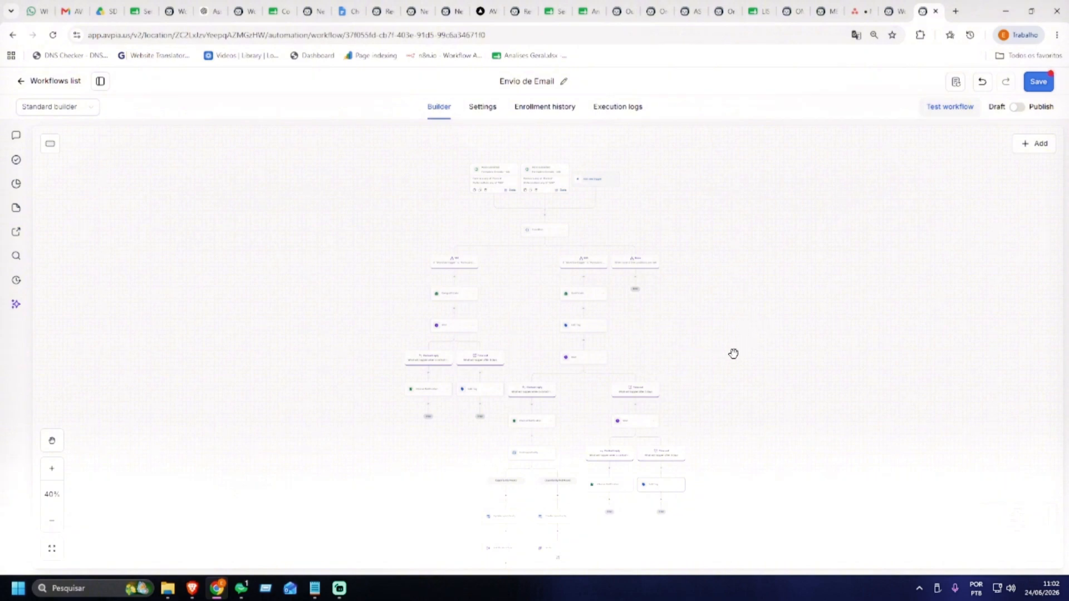
{"action": "scroll", "coordinate": [730, 351], "scroll_direction": "down", "scroll_amount": 1}
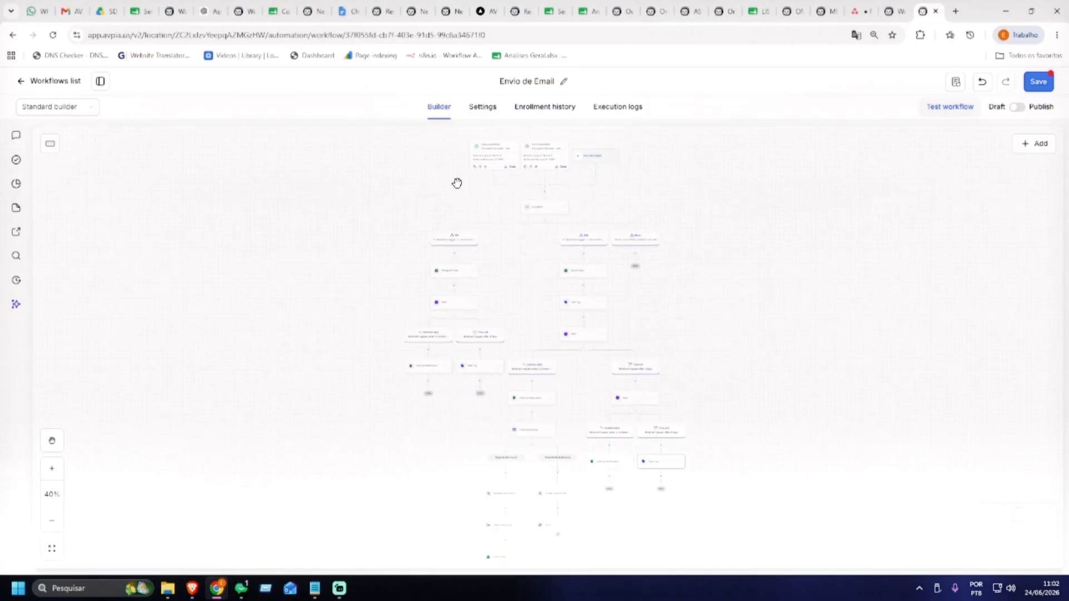
{"action": "scroll", "coordinate": [711, 313], "scroll_direction": "up", "scroll_amount": 3}
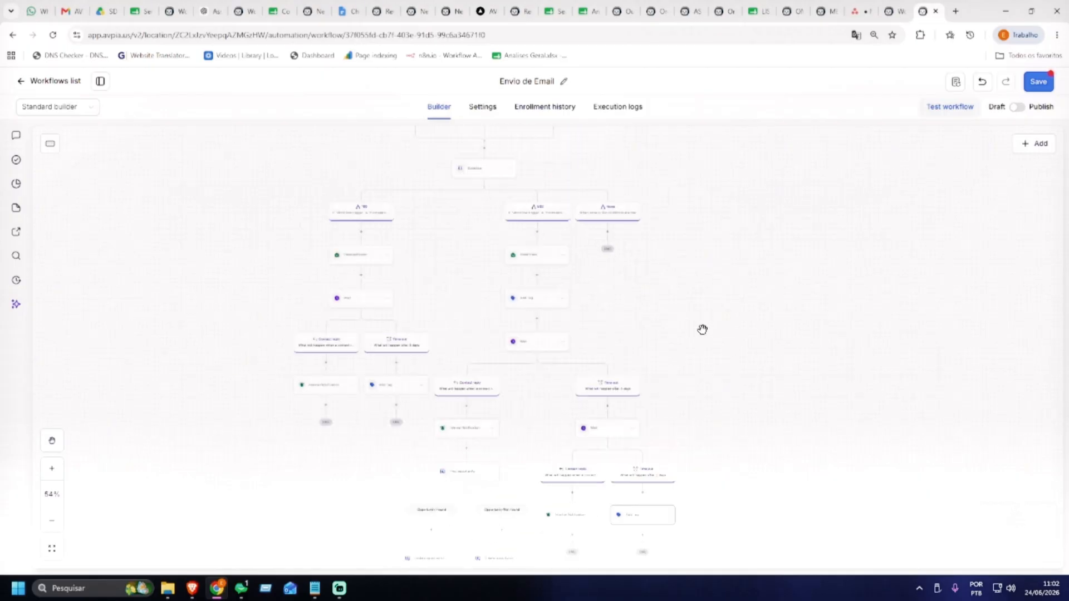
{"action": "scroll", "coordinate": [755, 329], "scroll_direction": "down", "scroll_amount": 1}
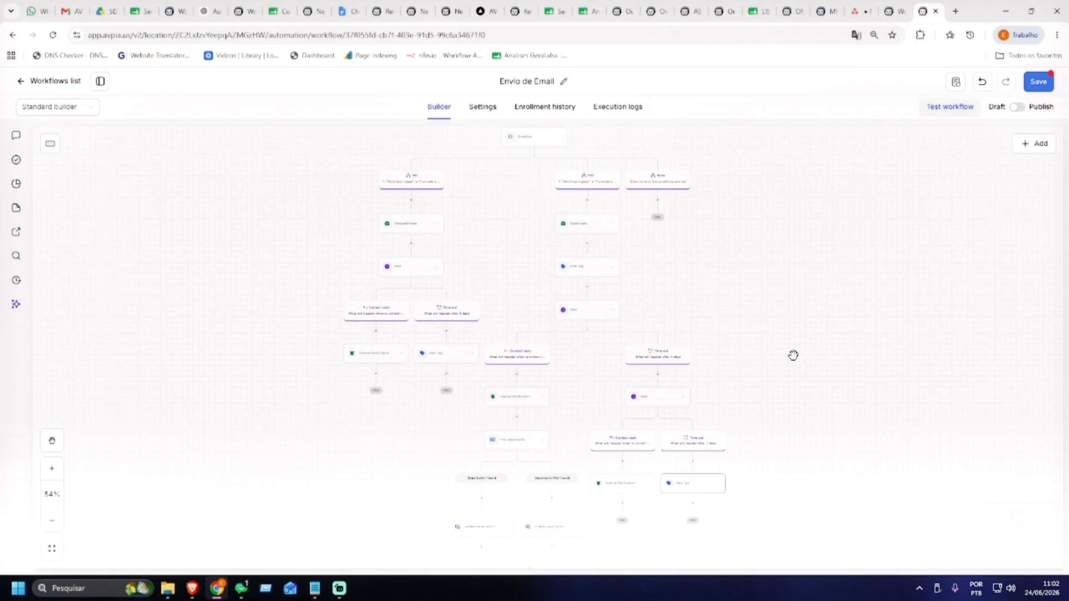
{"action": "scroll", "coordinate": [793, 355], "scroll_direction": "down", "scroll_amount": 10}
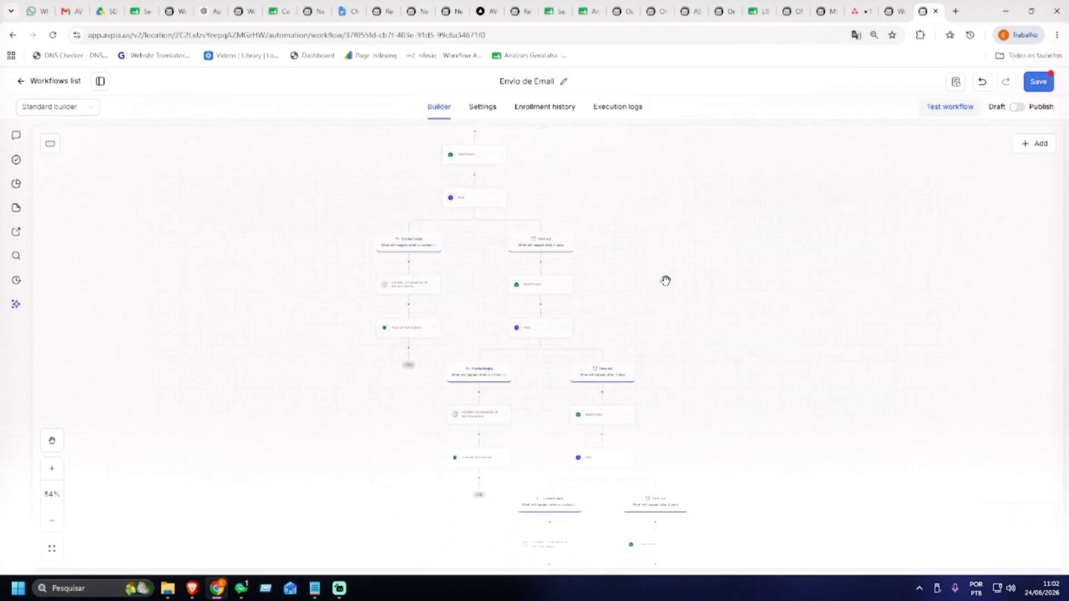
{"action": "scroll", "coordinate": [646, 278], "scroll_direction": "up", "scroll_amount": 2}
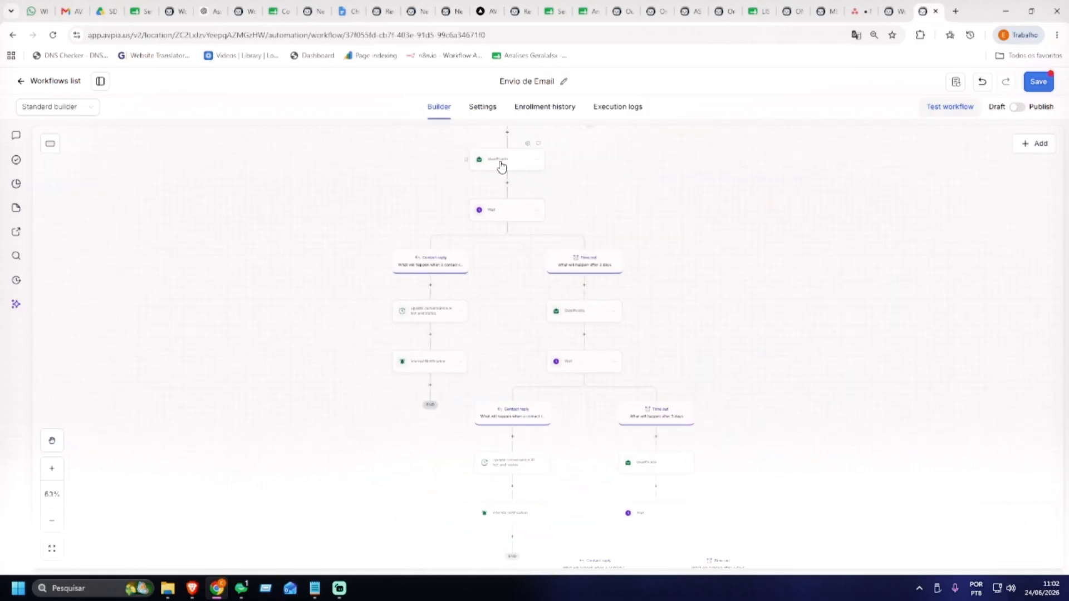
{"action": "scroll", "coordinate": [794, 303], "scroll_direction": "down", "scroll_amount": 2}
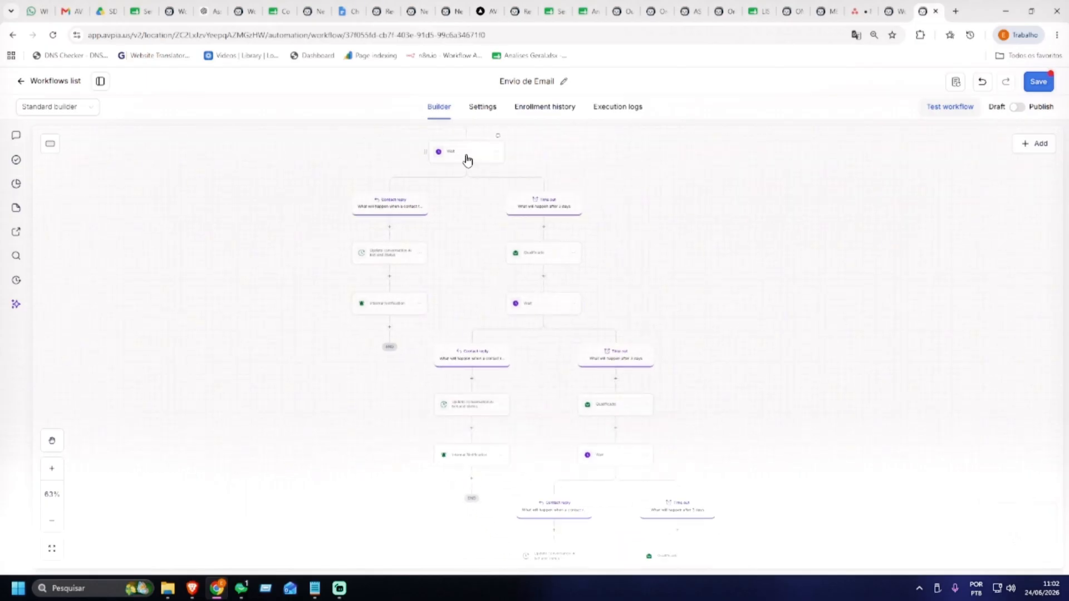
{"action": "scroll", "coordinate": [733, 291], "scroll_direction": "down", "scroll_amount": 3}
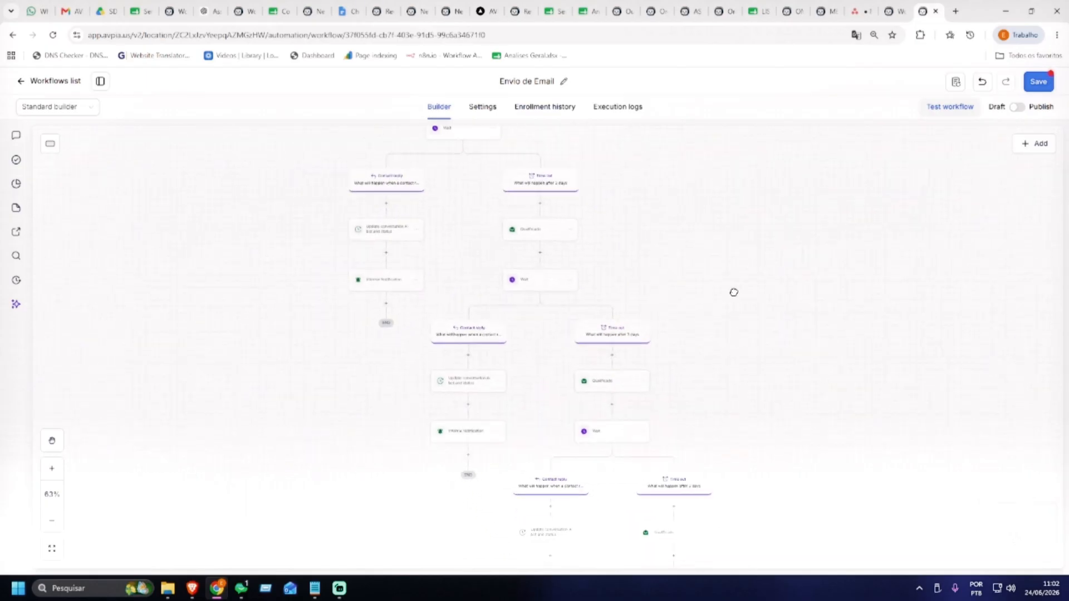
{"action": "scroll", "coordinate": [512, 238], "scroll_direction": "up", "scroll_amount": 2}
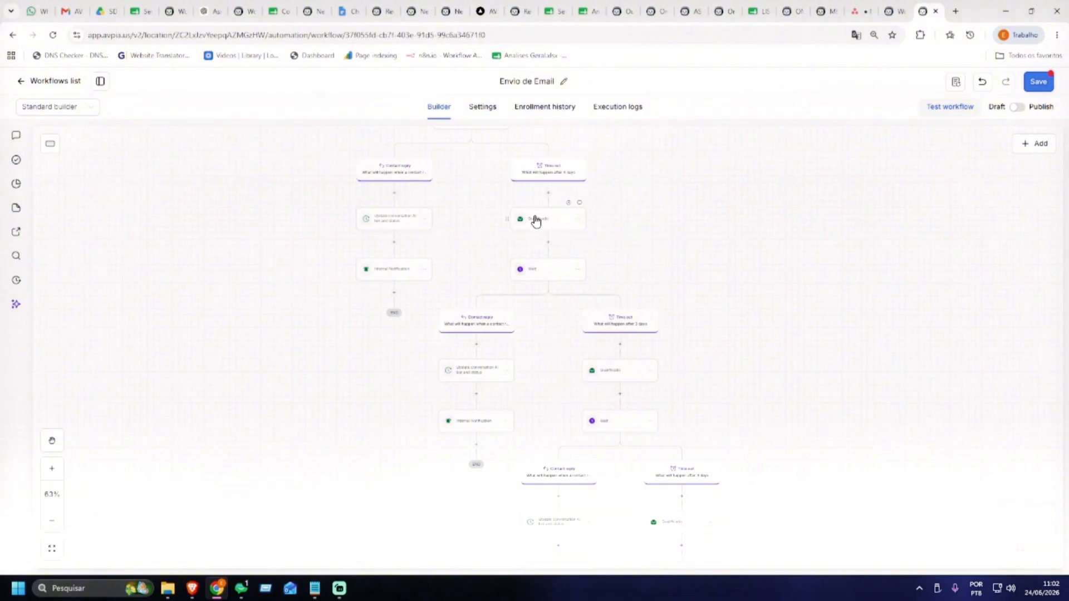
{"action": "scroll", "coordinate": [580, 283], "scroll_direction": "down", "scroll_amount": 5}
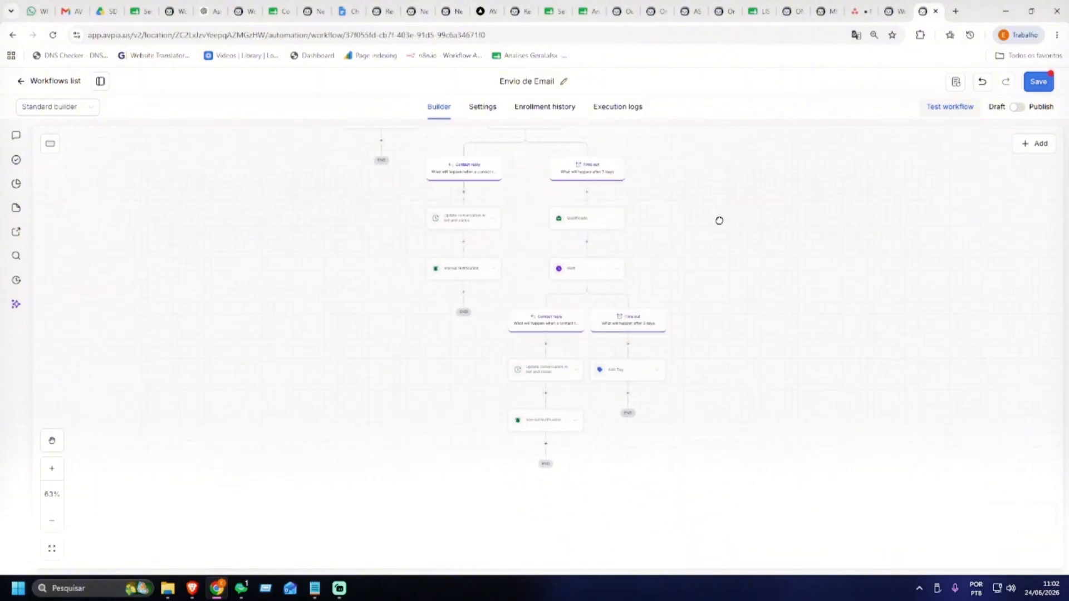
{"action": "scroll", "coordinate": [717, 220], "scroll_direction": "up", "scroll_amount": 4}
Check the upper Opportunity and reply branches, Condition node and form triggers, then save the workflow
{"action": "left_click_drag", "start_coordinate": [727, 244], "coordinate": [770, 455]}
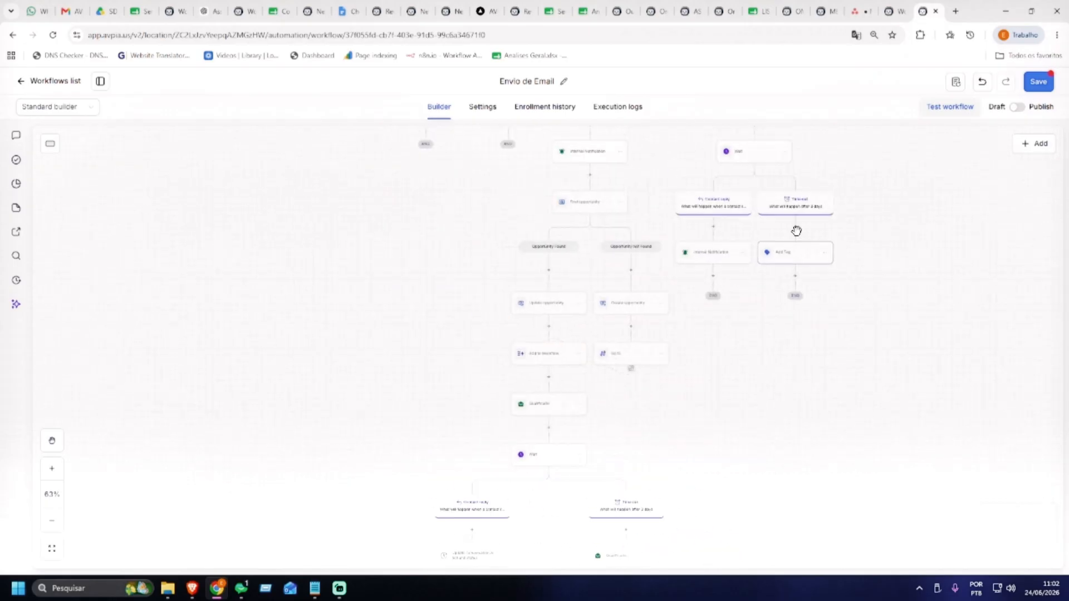
{"action": "left_click_drag", "start_coordinate": [893, 309], "coordinate": [867, 484]}
{"action": "left_click_drag", "start_coordinate": [881, 289], "coordinate": [898, 412]}
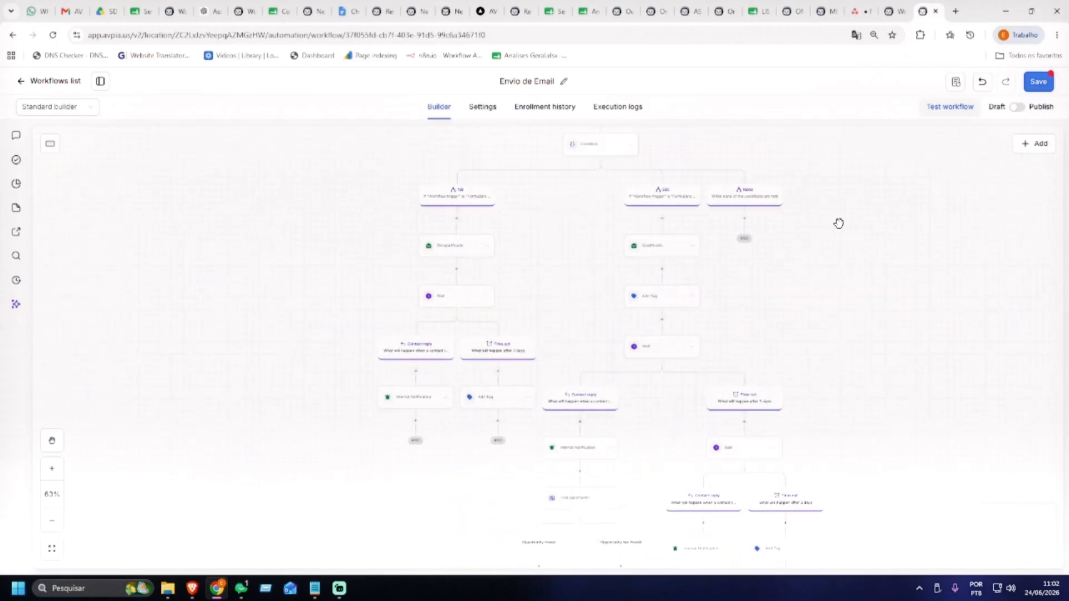
{"action": "mouse_move", "coordinate": [848, 223]}
{"action": "left_mouse_down"}
{"action": "mouse_move", "coordinate": [852, 275]}
{"action": "mouse_move", "coordinate": [823, 351]}
{"action": "left_mouse_up"}
{"action": "left_click_drag", "start_coordinate": [815, 249], "coordinate": [808, 304]}
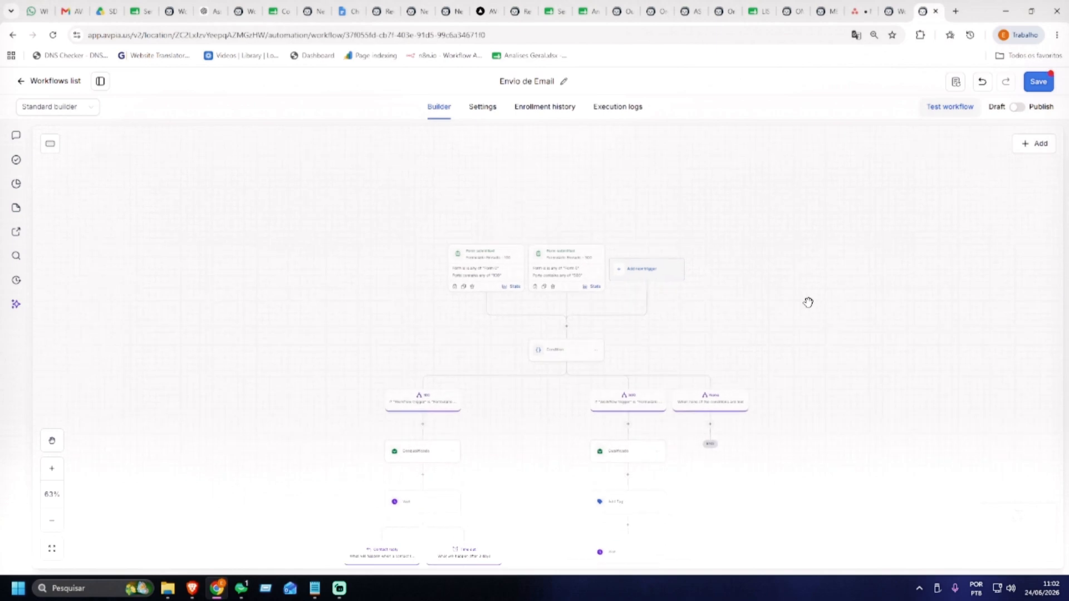
{"action": "left_click_drag", "start_coordinate": [755, 279], "coordinate": [743, 213]}
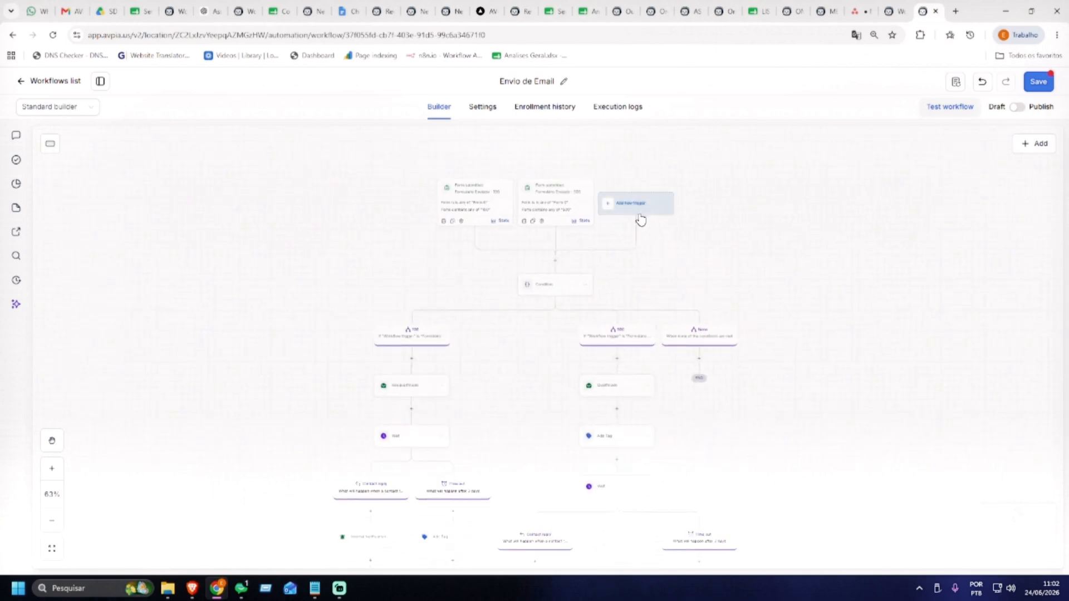
{"action": "left_click", "coordinate": [1039, 83]}
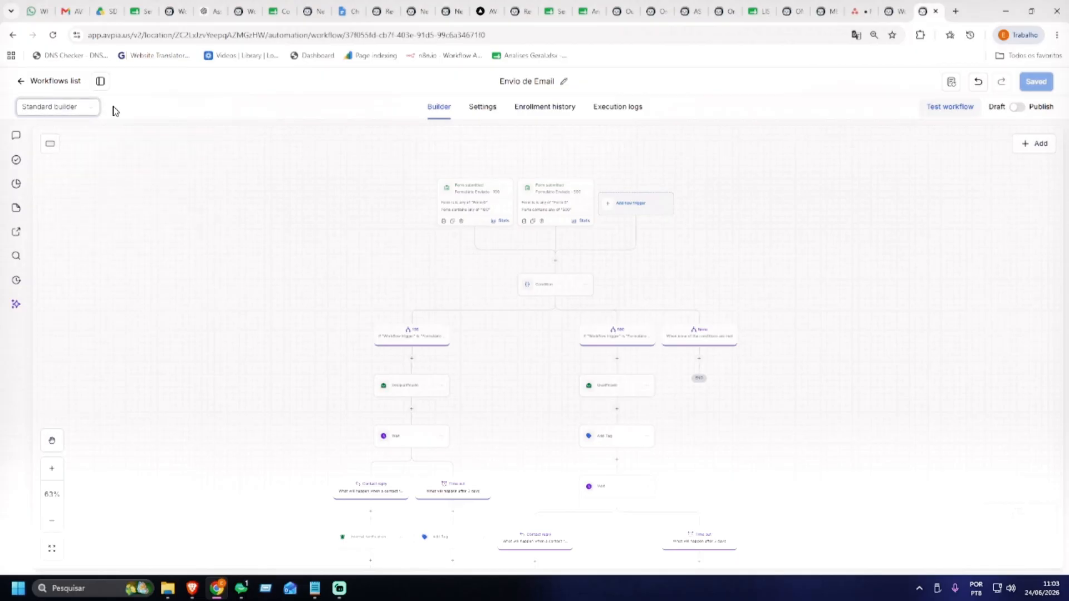
Switch to the Advanced builder and centre the workflow's node graph
{"action": "left_click", "coordinate": [69, 109]}
{"action": "left_click", "coordinate": [52, 146]}
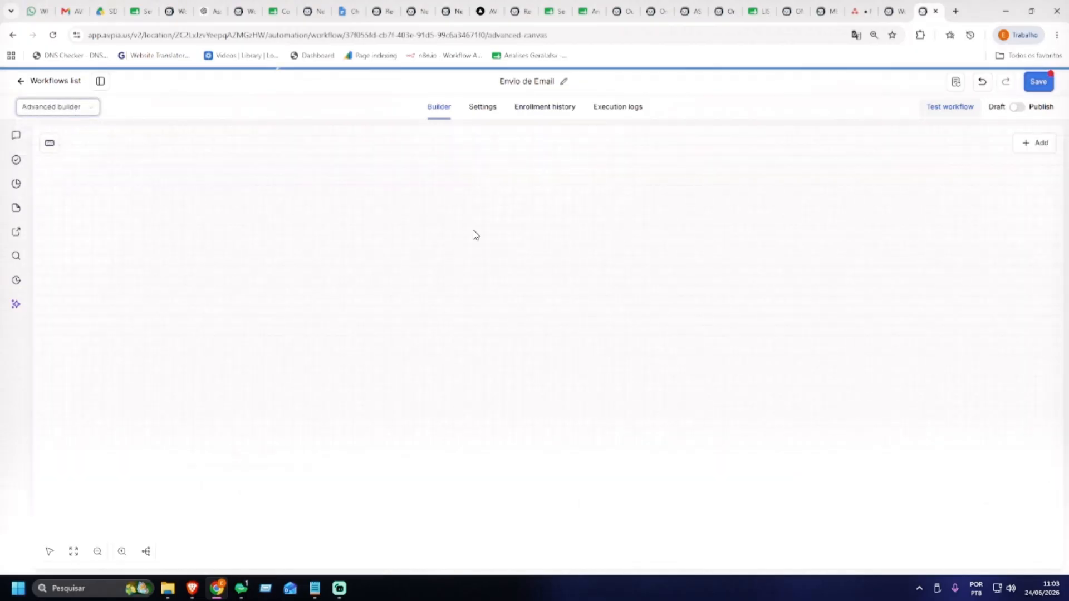
{"action": "left_click_drag", "start_coordinate": [710, 245], "coordinate": [586, 278]}
{"action": "mouse_move", "coordinate": [677, 253]}
{"action": "left_mouse_down"}
{"action": "mouse_move", "coordinate": [570, 293]}
{"action": "mouse_move", "coordinate": [627, 315]}
{"action": "left_mouse_up"}
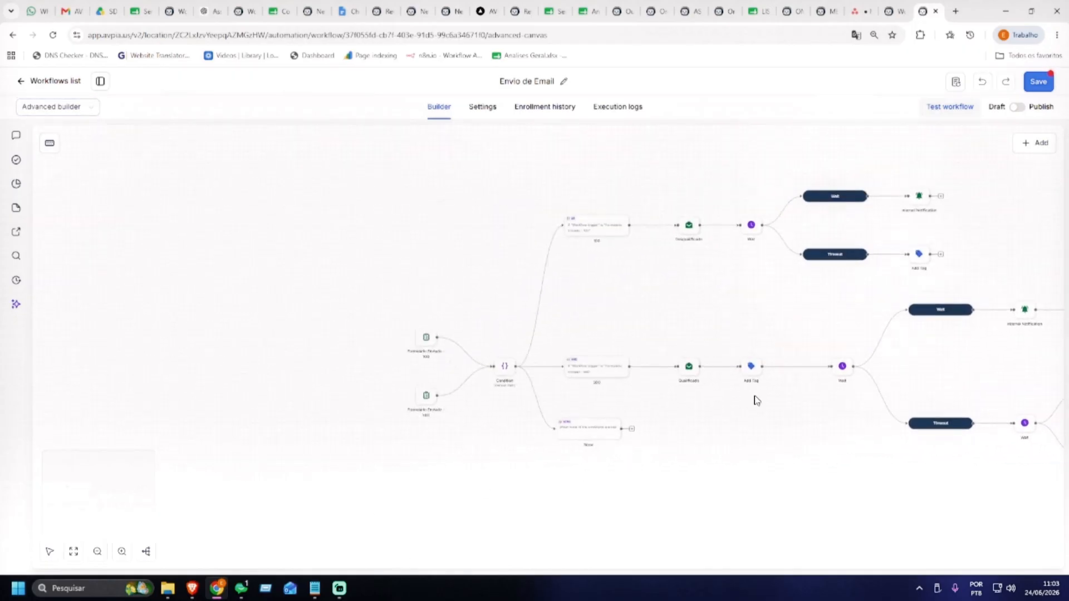
Pan across the Opportunity, Wait and Timeout branches and back to the Condition and triggers
{"action": "left_click_drag", "start_coordinate": [730, 289], "coordinate": [485, 286]}
{"action": "left_click_drag", "start_coordinate": [820, 252], "coordinate": [367, 260]}
{"action": "left_click_drag", "start_coordinate": [631, 226], "coordinate": [534, 225]}
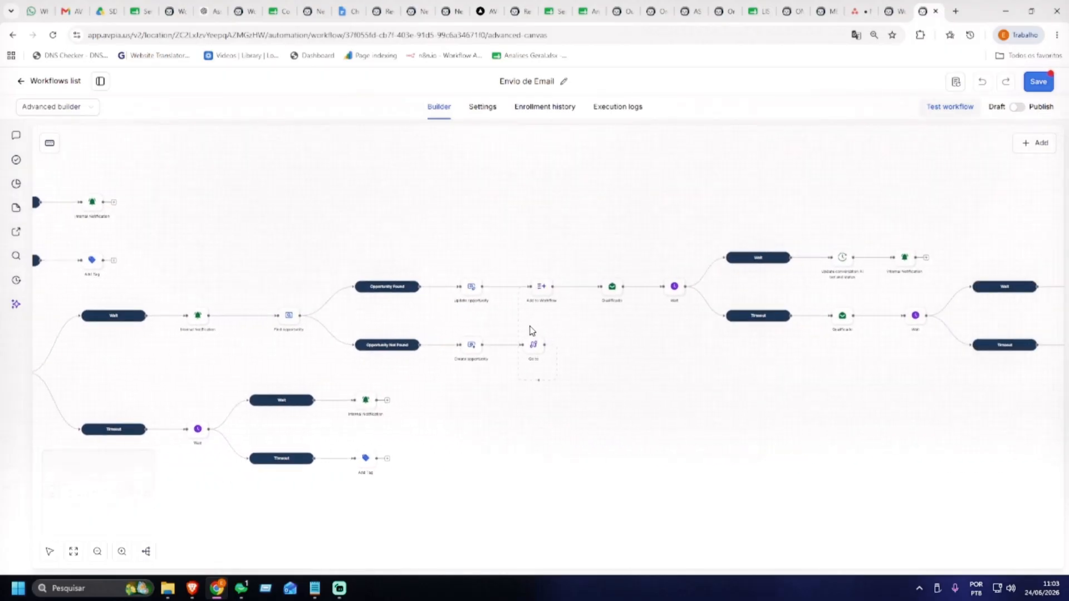
{"action": "left_click_drag", "start_coordinate": [722, 194], "coordinate": [401, 207]}
{"action": "left_click_drag", "start_coordinate": [799, 219], "coordinate": [922, 193]}
{"action": "left_click_drag", "start_coordinate": [262, 222], "coordinate": [838, 198]}
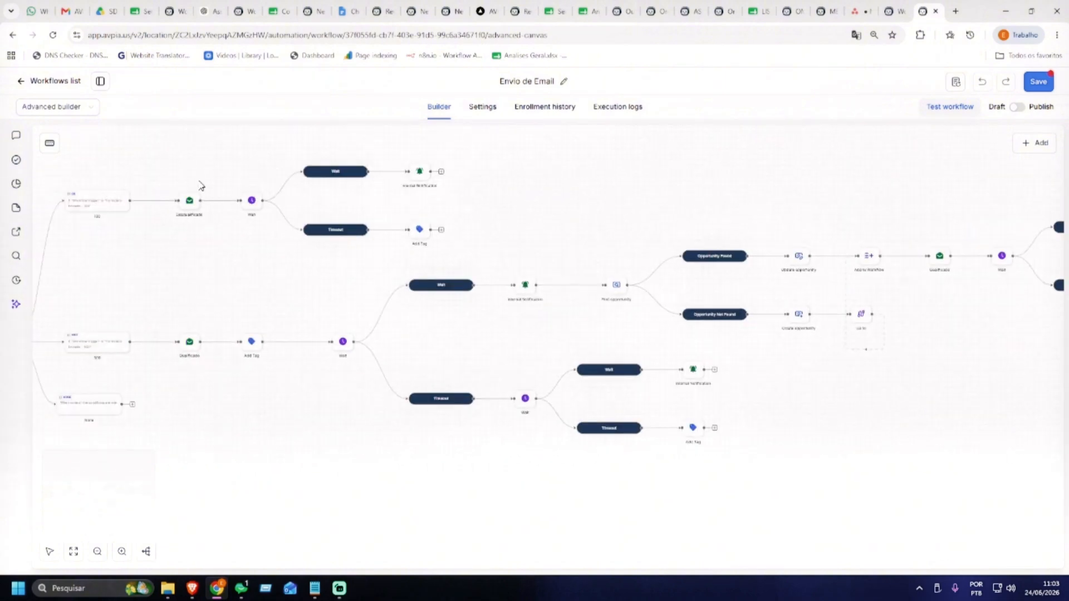
{"action": "left_click_drag", "start_coordinate": [193, 171], "coordinate": [544, 208]}
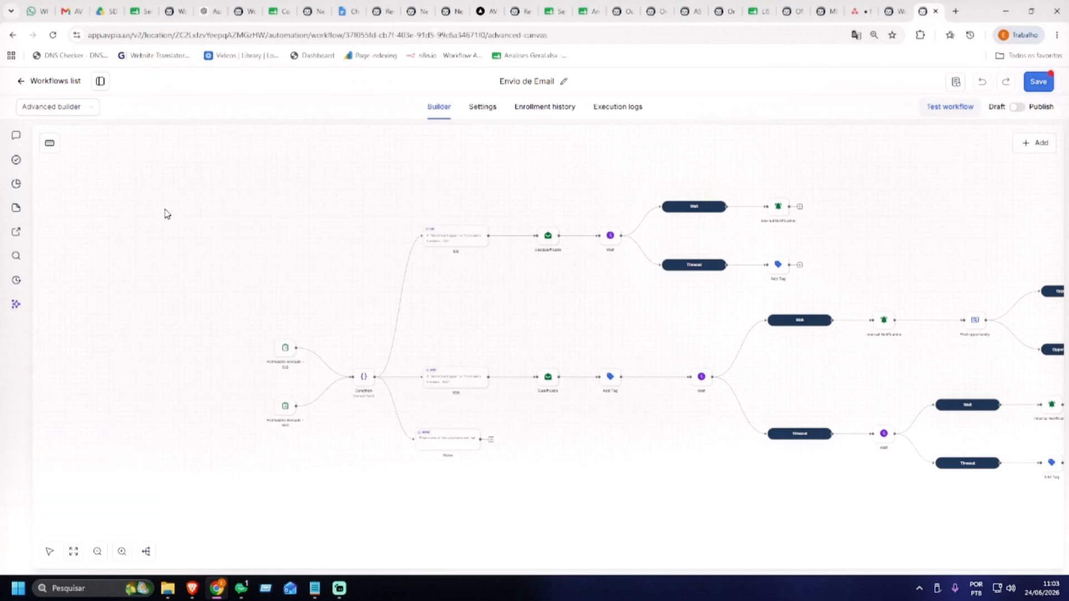
{"action": "left_click", "coordinate": [72, 107]}
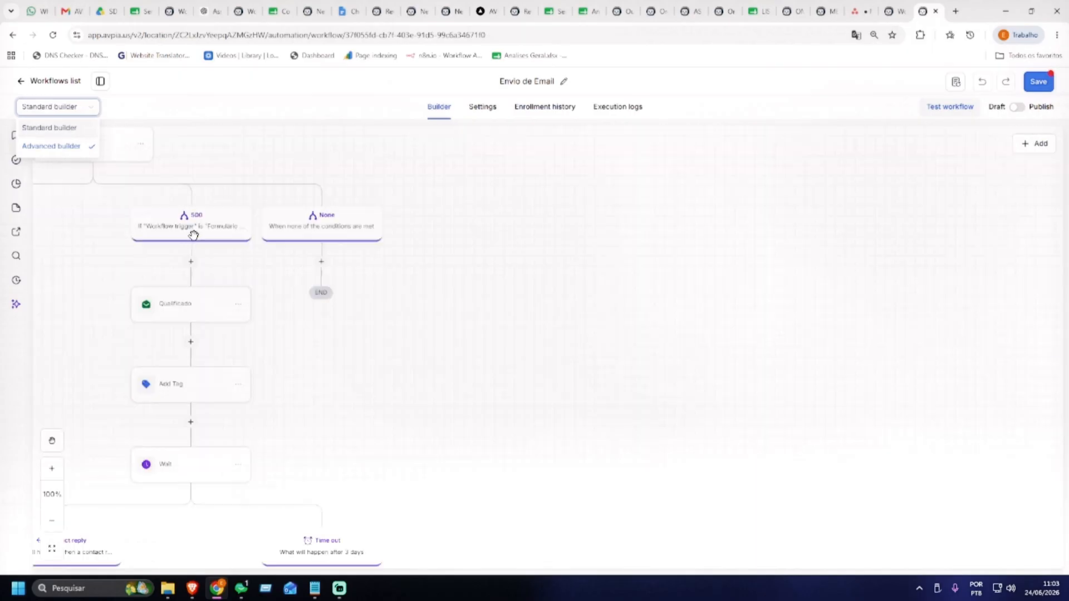
{"action": "left_click", "coordinate": [472, 109]}
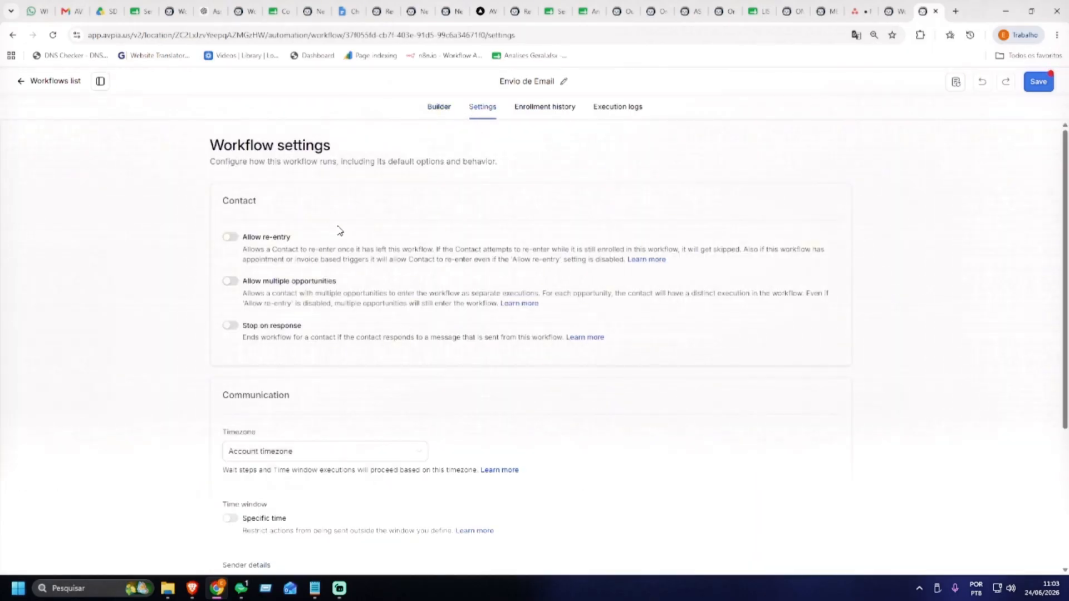
{"action": "left_click", "coordinate": [1039, 83]}
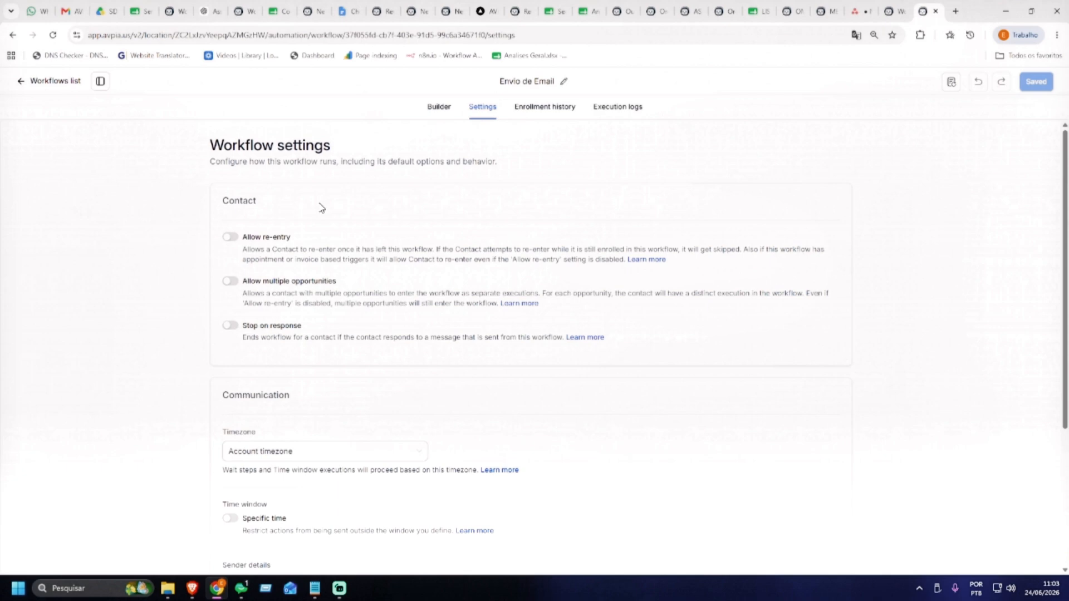
{"action": "triple_click", "coordinate": [358, 254]}
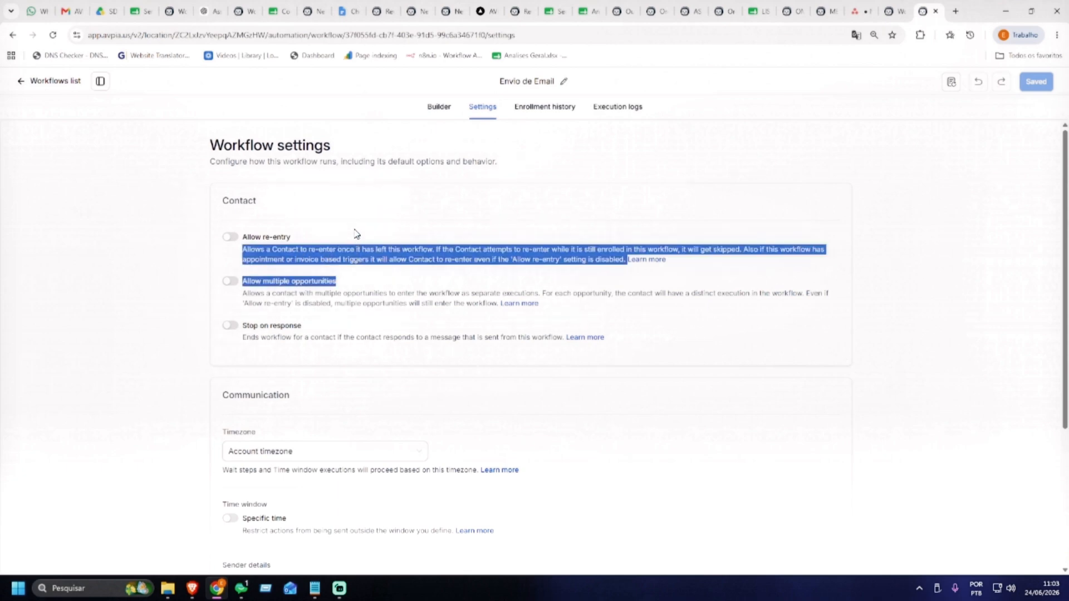
{"action": "left_click", "coordinate": [356, 231]}
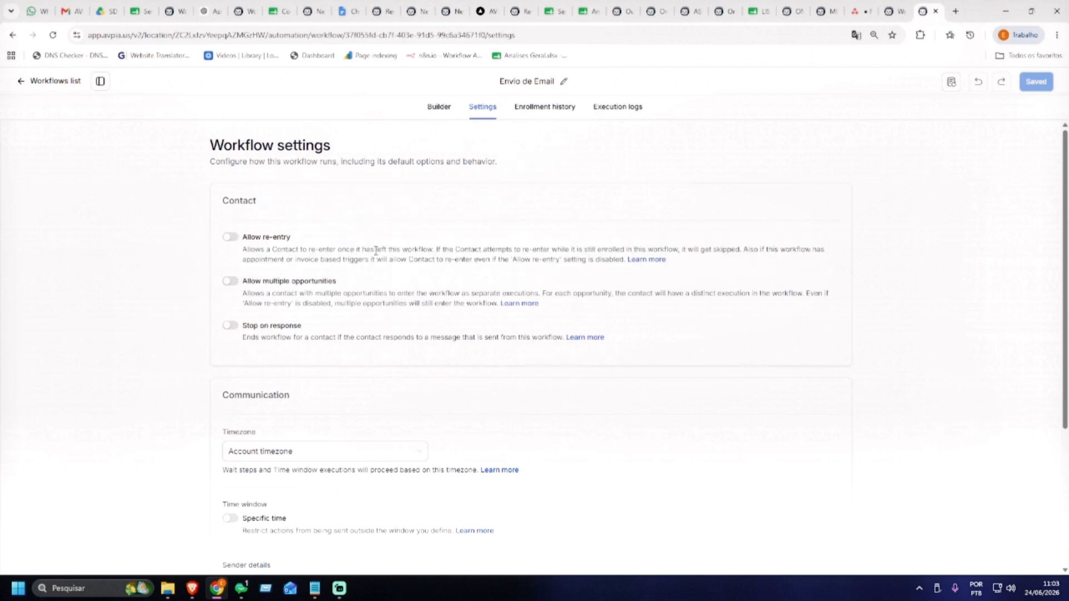
{"action": "scroll", "coordinate": [357, 248], "scroll_direction": "down", "scroll_amount": 1}
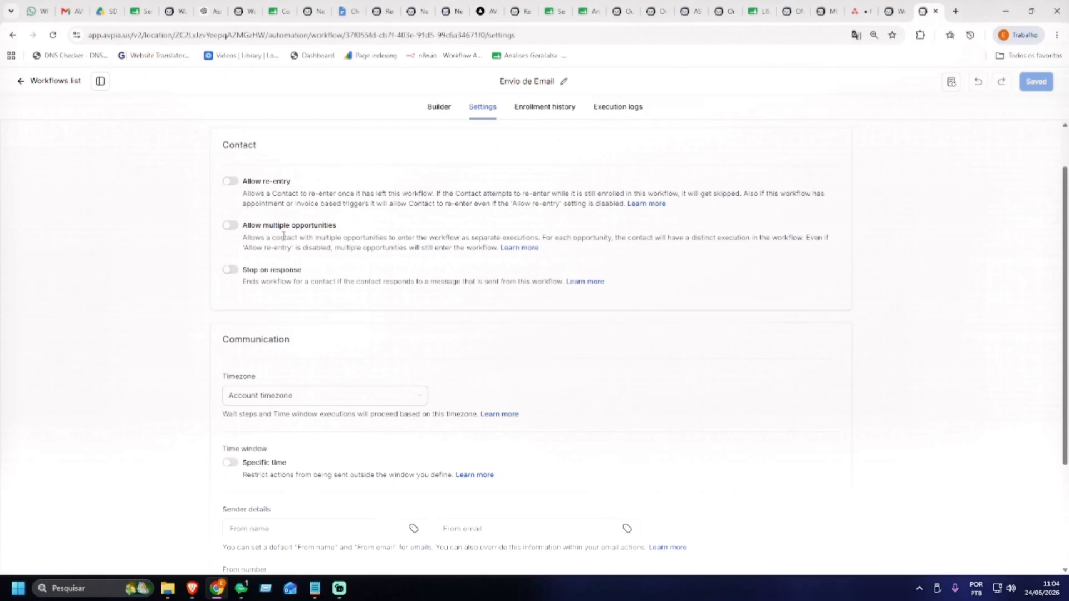
{"action": "left_click", "coordinate": [231, 226]}
{"action": "left_click", "coordinate": [230, 226]}
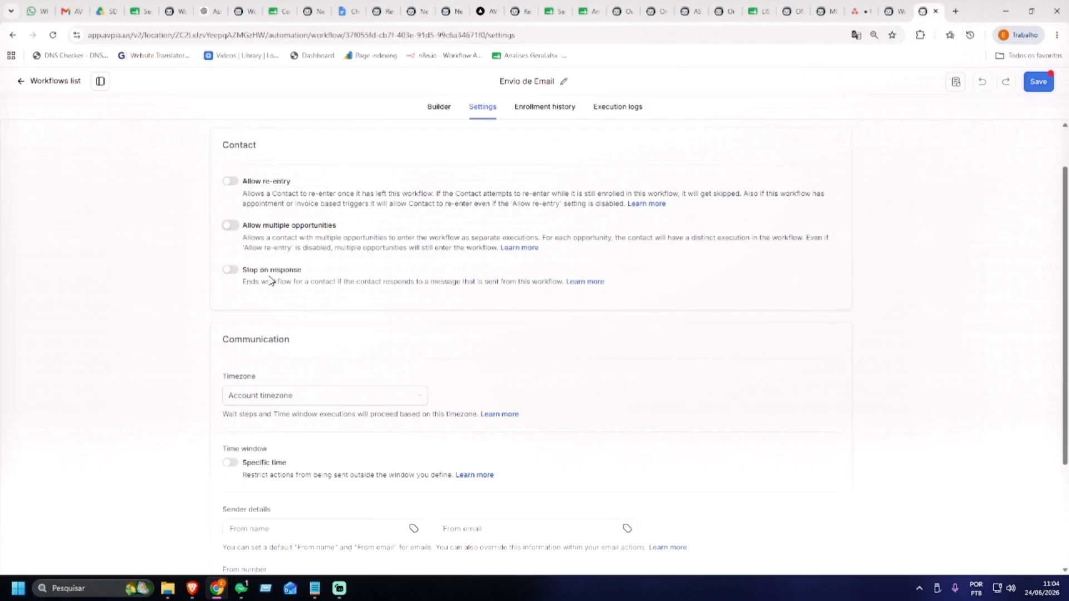
Keep the Account timezone and leave the Specific time window switched off
{"action": "scroll", "coordinate": [282, 270], "scroll_direction": "down", "scroll_amount": 3}
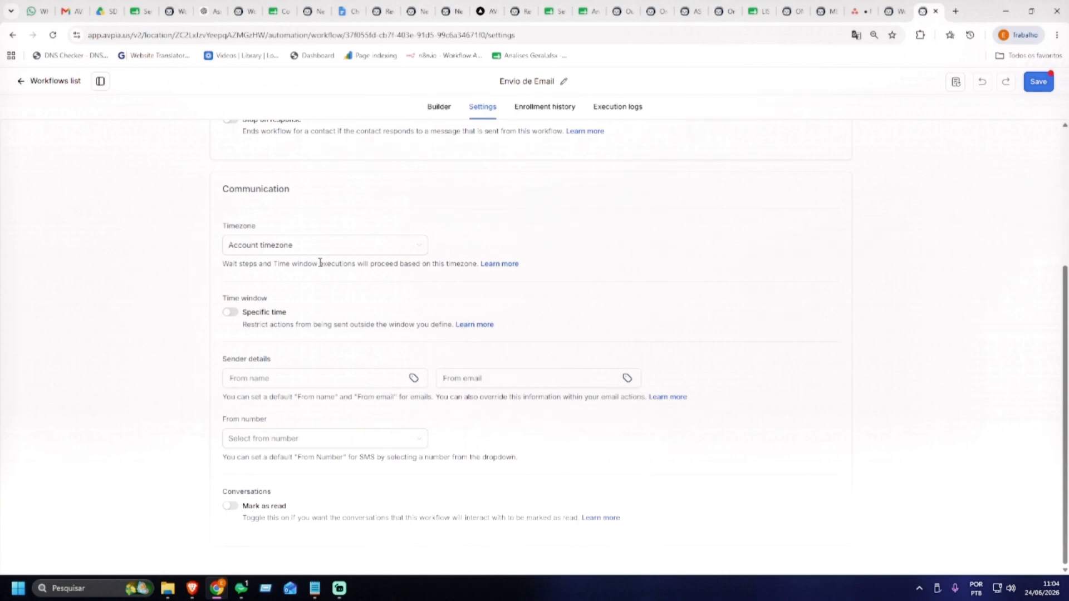
{"action": "left_click", "coordinate": [288, 248]}
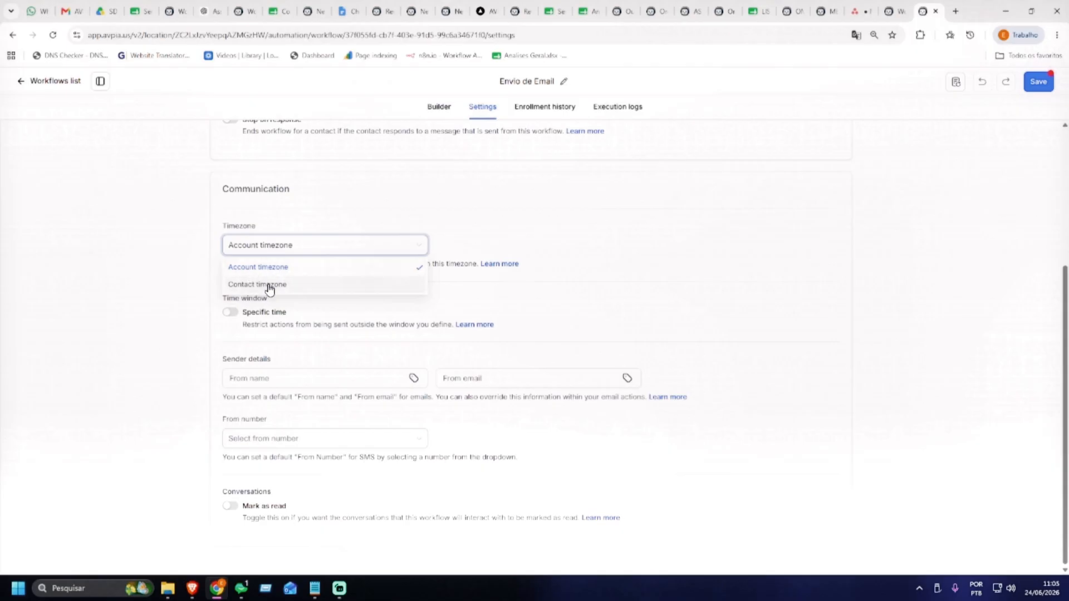
{"action": "left_click", "coordinate": [504, 236]}
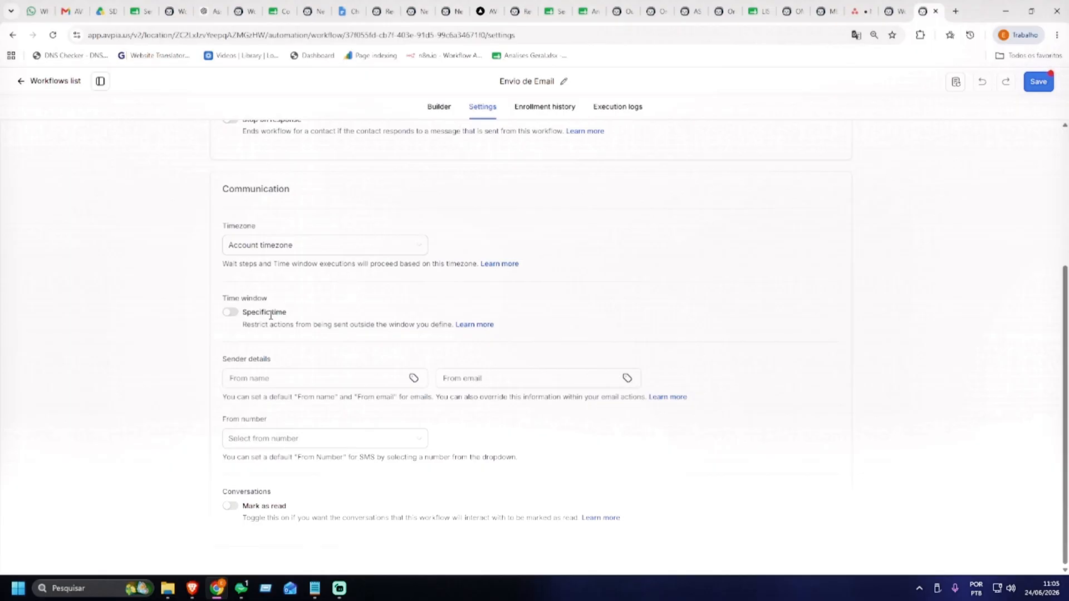
{"action": "left_click_drag", "start_coordinate": [281, 313], "coordinate": [239, 315]}
{"action": "left_click", "coordinate": [238, 316]}
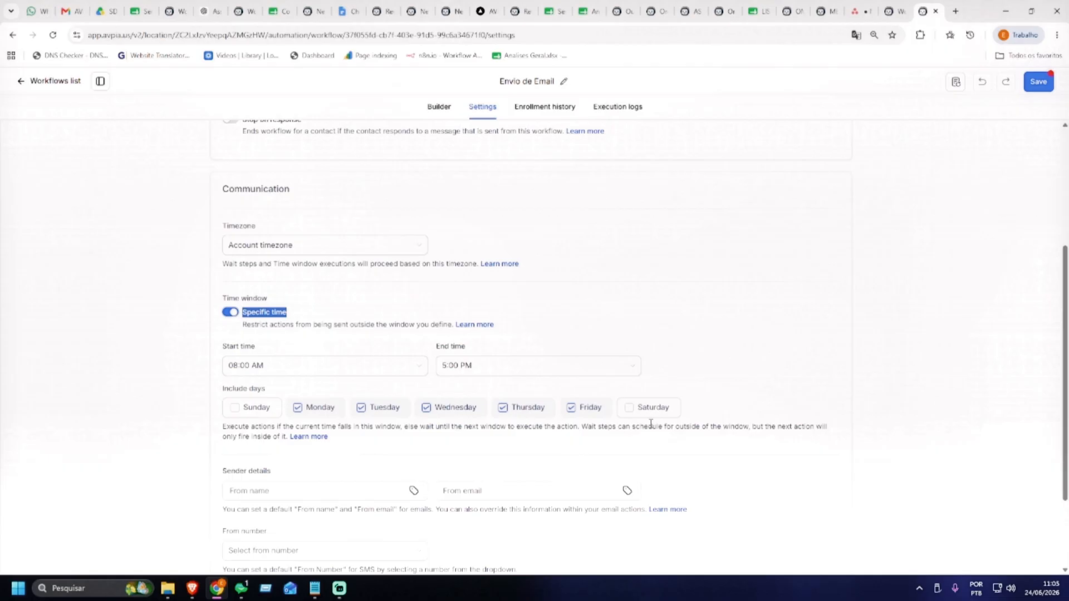
{"action": "left_click", "coordinate": [230, 312]}
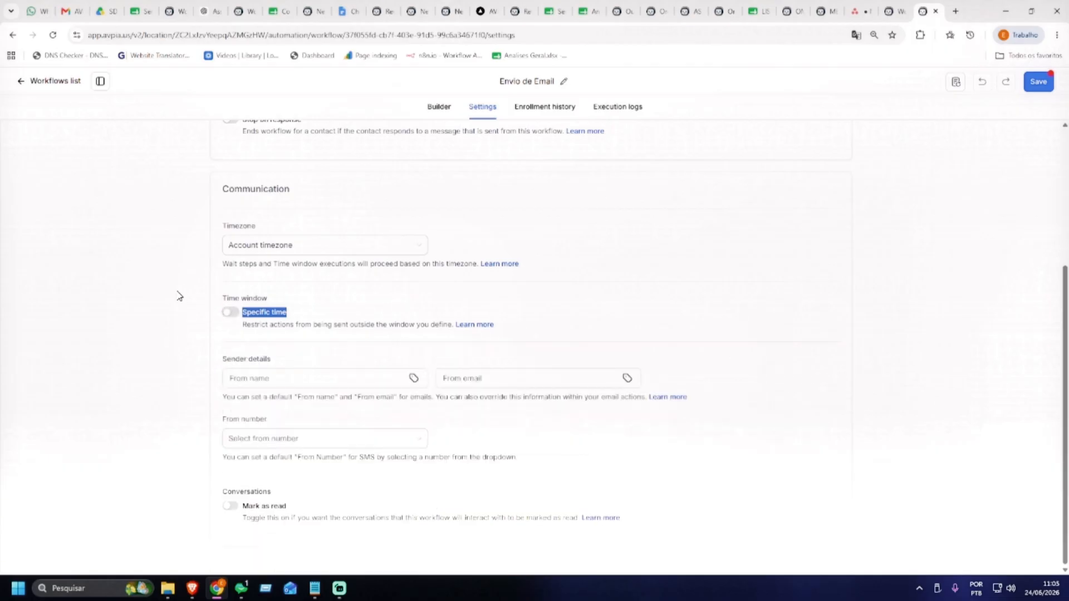
Leave the From name, email and sending number empty, then view the Enrollment history
{"action": "left_click", "coordinate": [296, 378]}
{"action": "left_click", "coordinate": [508, 380]}
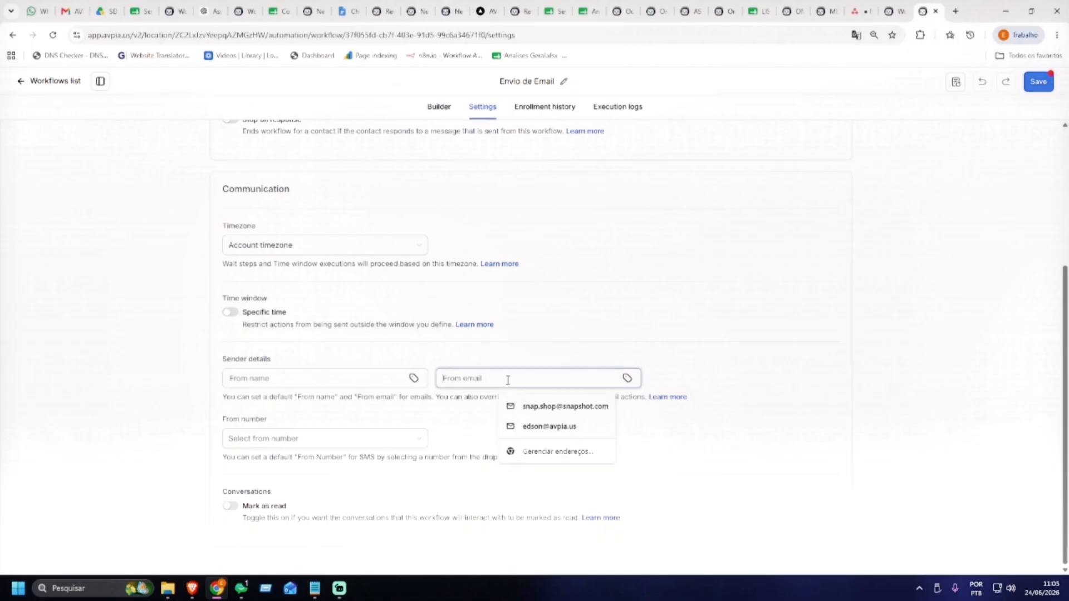
{"action": "left_click", "coordinate": [341, 377]}
{"action": "left_click", "coordinate": [489, 378]}
{"action": "left_click", "coordinate": [328, 378]}
{"action": "left_click", "coordinate": [490, 378]}
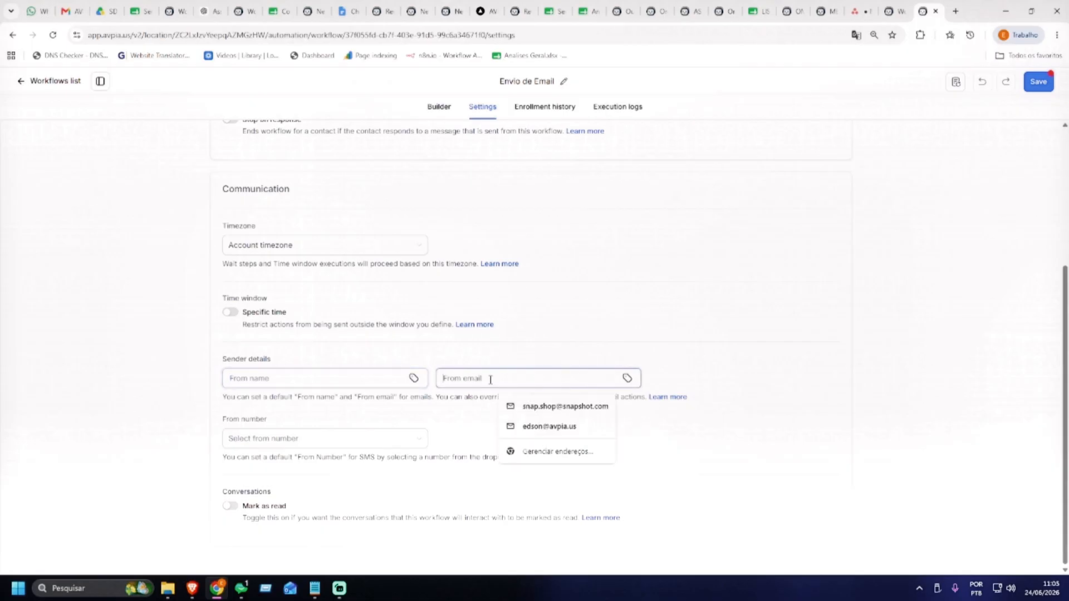
{"action": "left_click", "coordinate": [317, 379]}
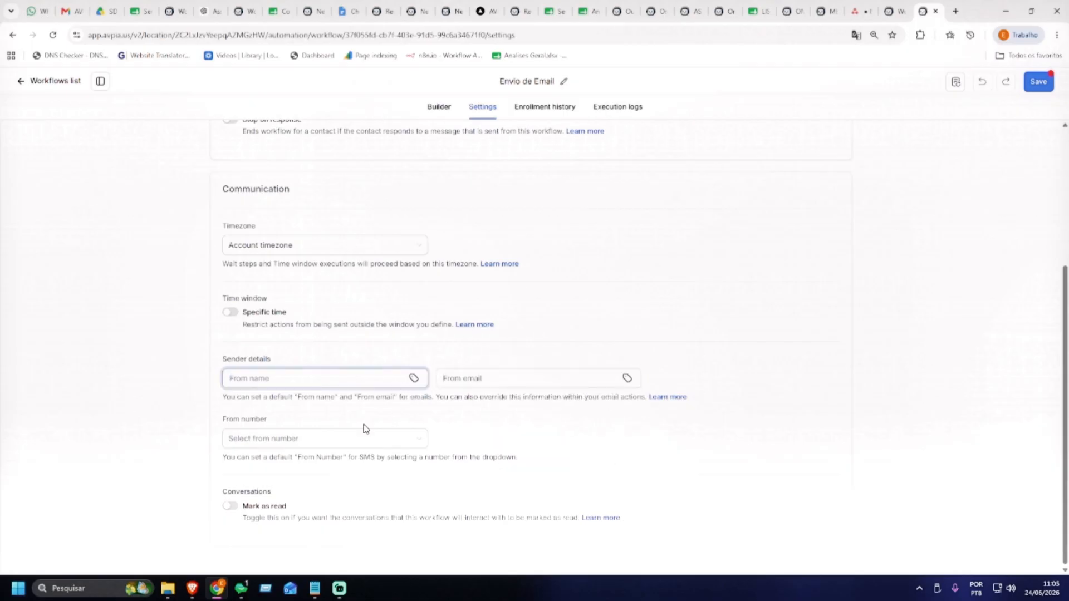
{"action": "left_click", "coordinate": [633, 325]}
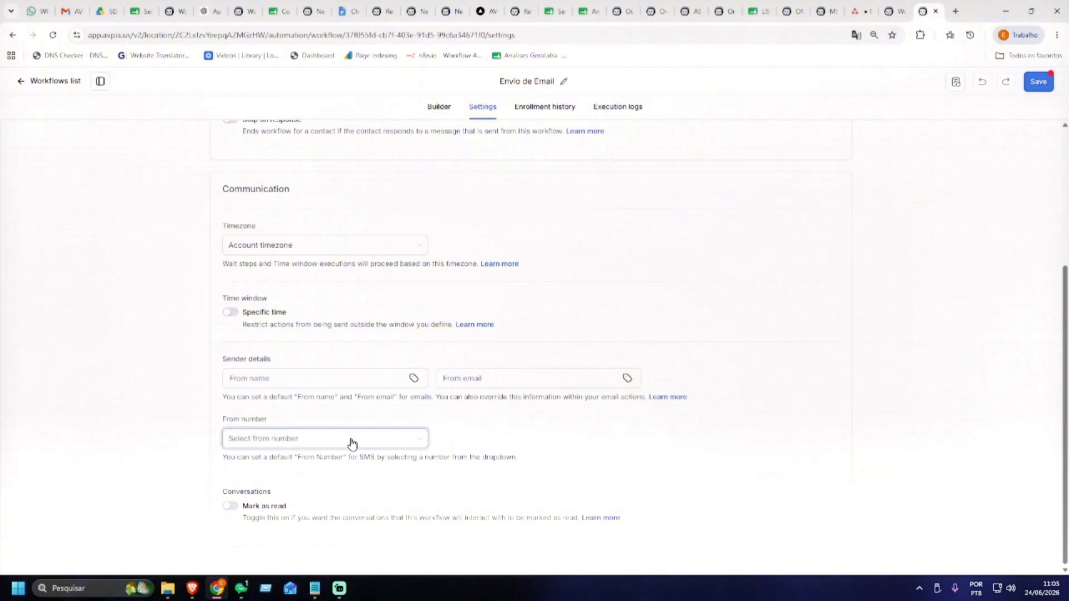
{"action": "left_click", "coordinate": [336, 440]}
{"action": "left_click", "coordinate": [530, 449]}
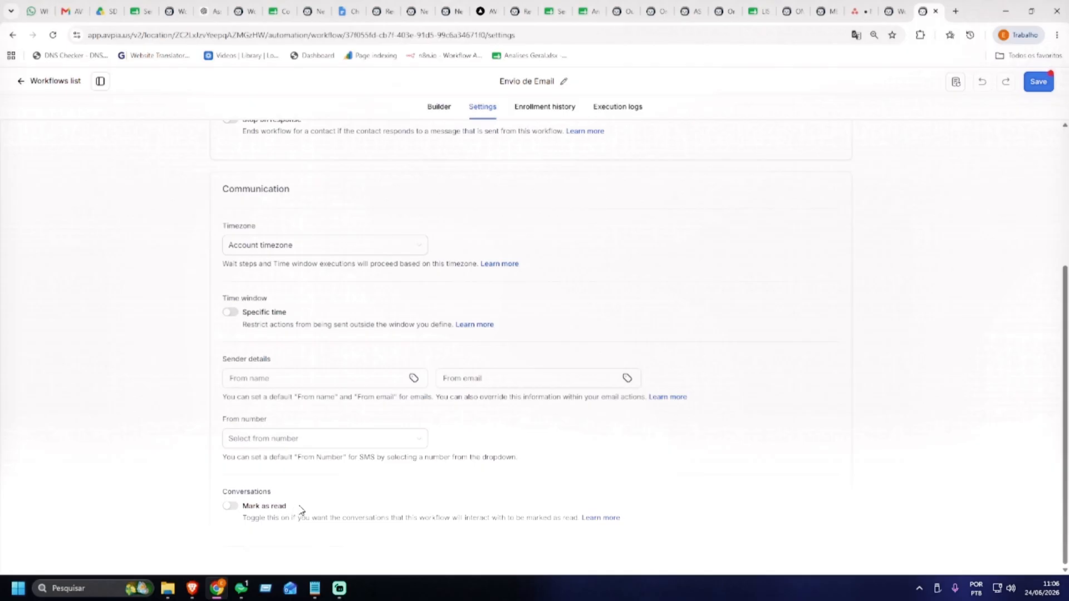
{"action": "left_click", "coordinate": [544, 108]}
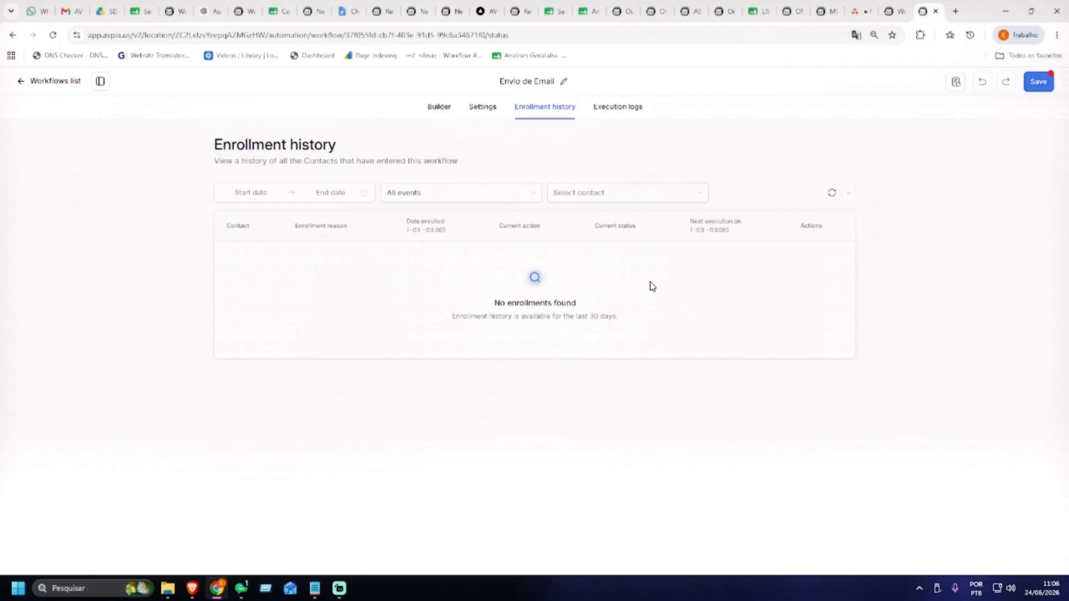
Look over the Execution logs, then return to the Builder canvas
{"action": "left_click", "coordinate": [626, 113]}
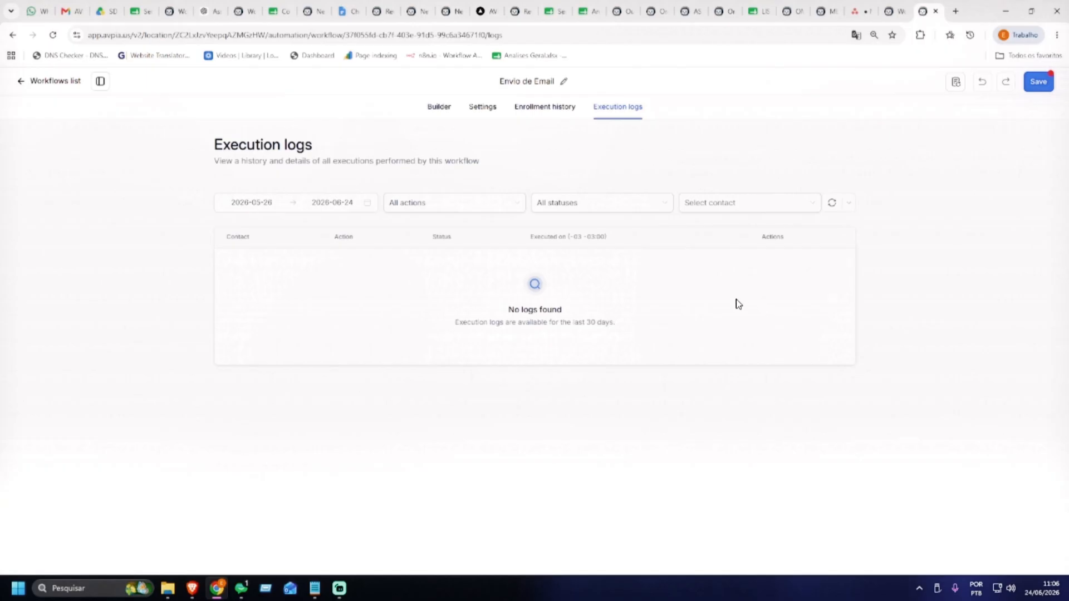
{"action": "left_click", "coordinate": [440, 107]}
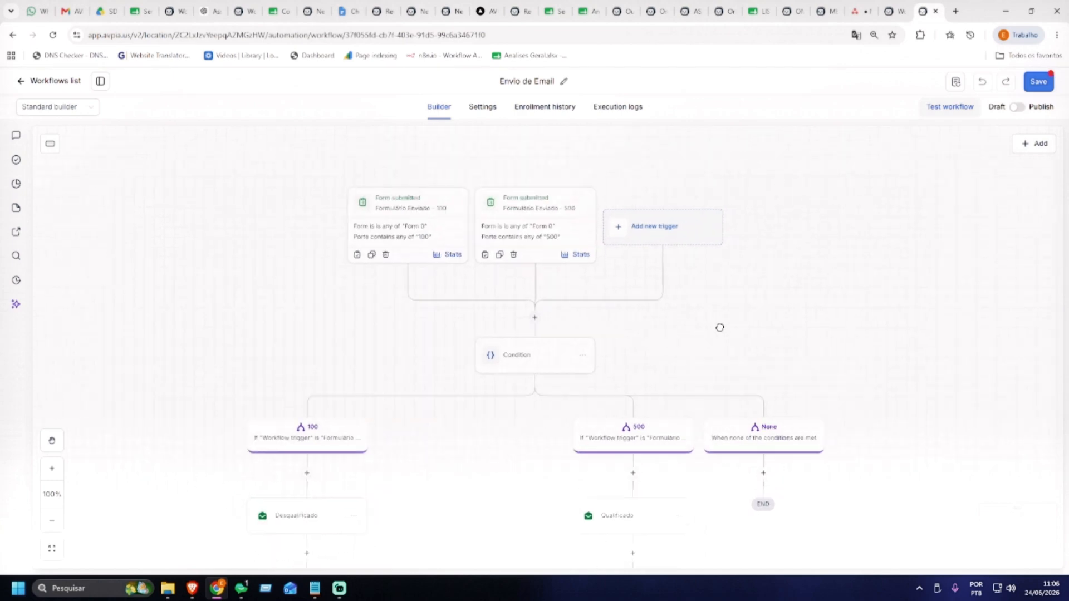
Save the workflow again and zoom out to 54% to view every branch
{"action": "left_click", "coordinate": [1034, 83]}
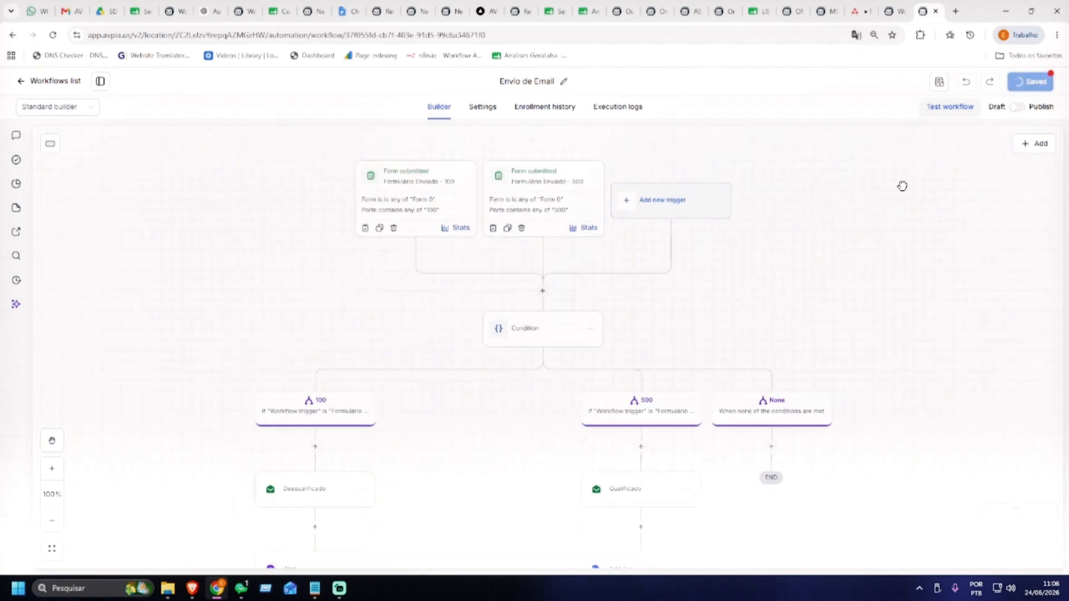
{"action": "scroll", "coordinate": [830, 203], "scroll_direction": "down", "scroll_amount": 5}
{"action": "left_click_drag", "start_coordinate": [921, 273], "coordinate": [710, 150]}
{"action": "scroll", "coordinate": [749, 210], "scroll_direction": "down", "scroll_amount": 6}
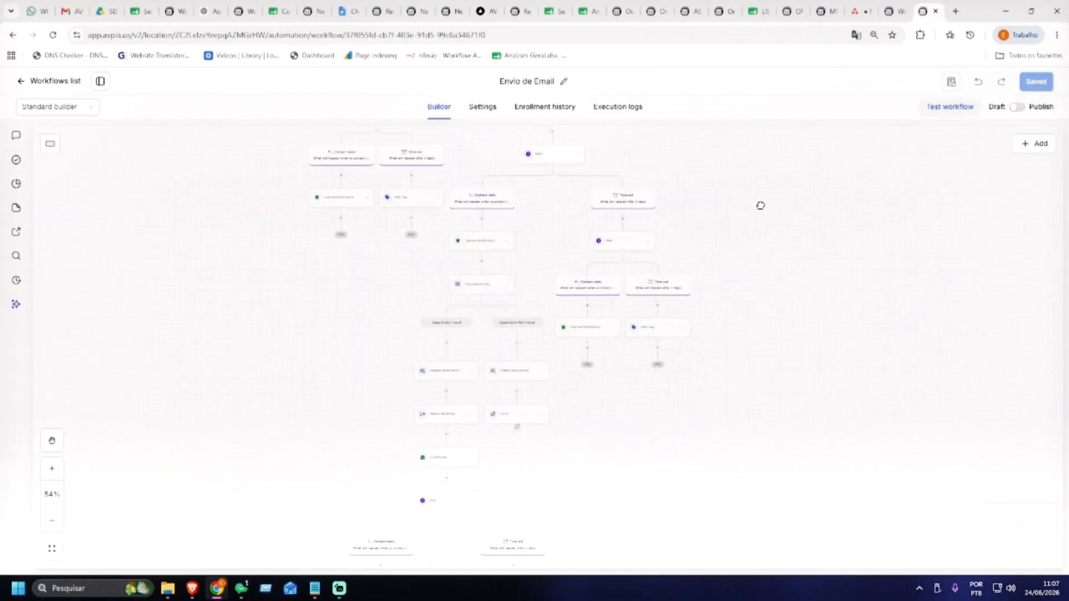
{"action": "scroll", "coordinate": [771, 199], "scroll_direction": "down", "scroll_amount": 4}
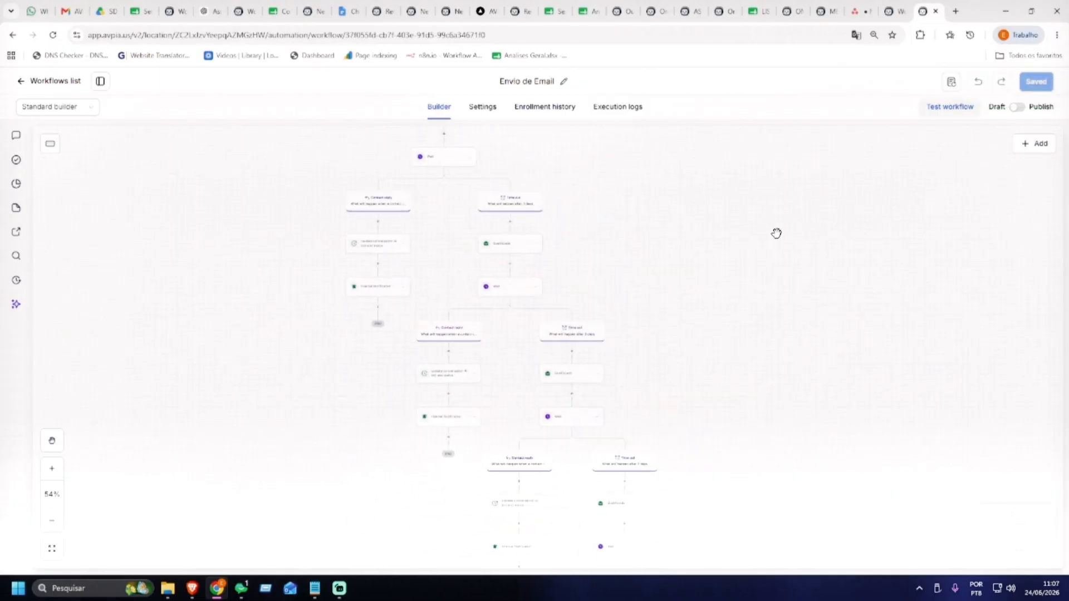
{"action": "scroll", "coordinate": [754, 198], "scroll_direction": "down", "scroll_amount": 6}
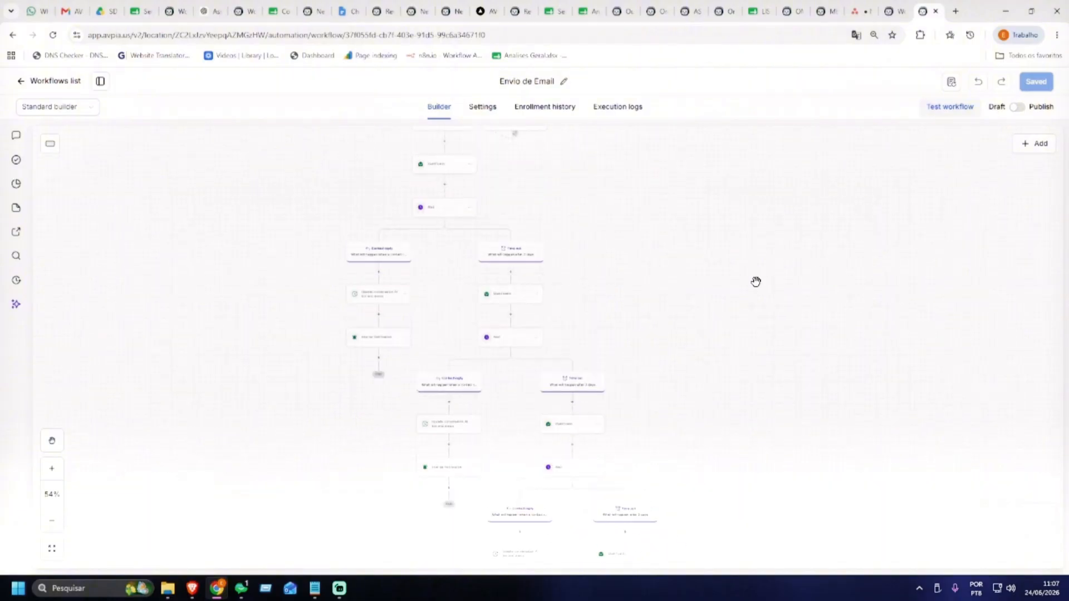
{"action": "scroll", "coordinate": [746, 383], "scroll_direction": "up", "scroll_amount": 12}
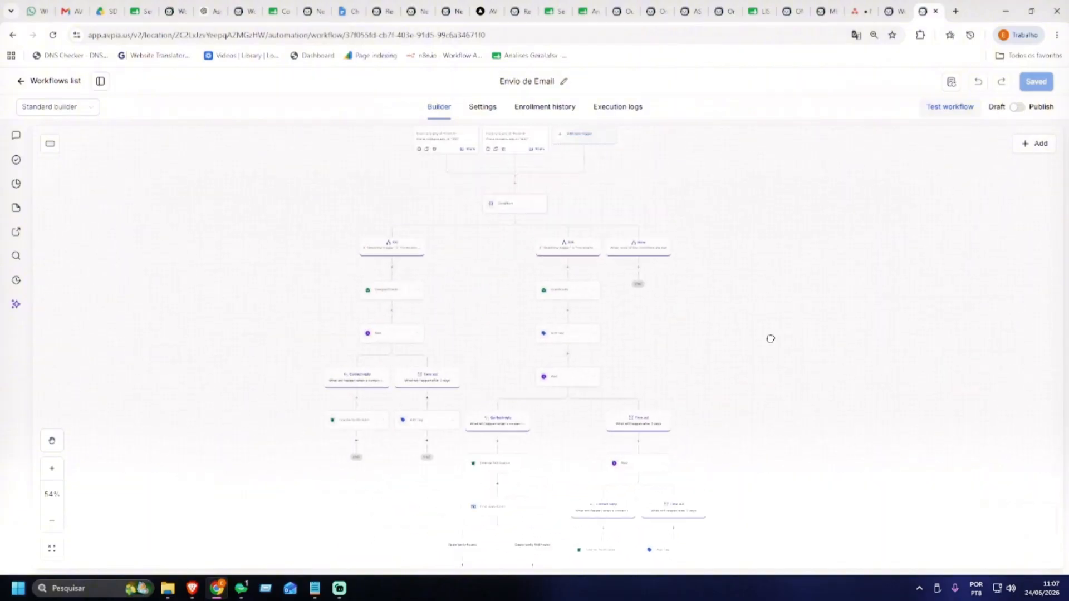
{"action": "scroll", "coordinate": [746, 246], "scroll_direction": "down", "scroll_amount": 3}
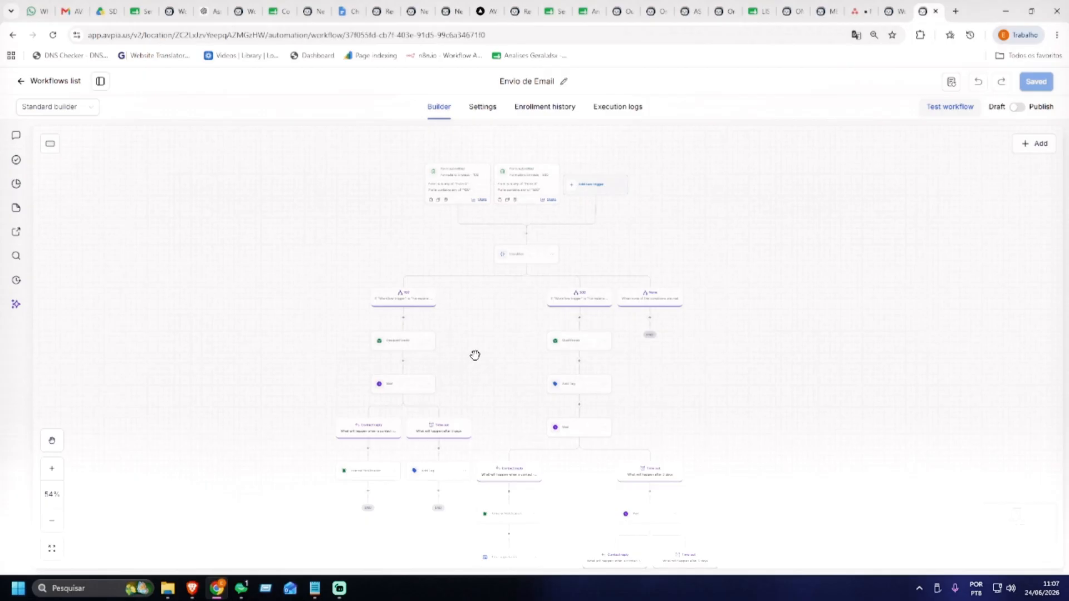
{"action": "left_click_drag", "start_coordinate": [494, 353], "coordinate": [501, 351]}
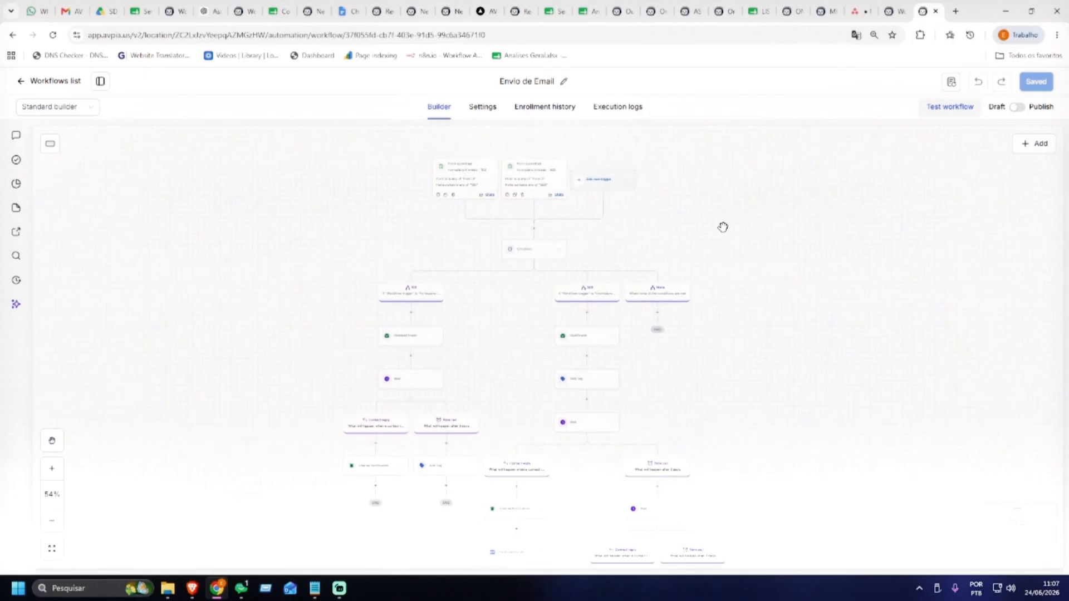